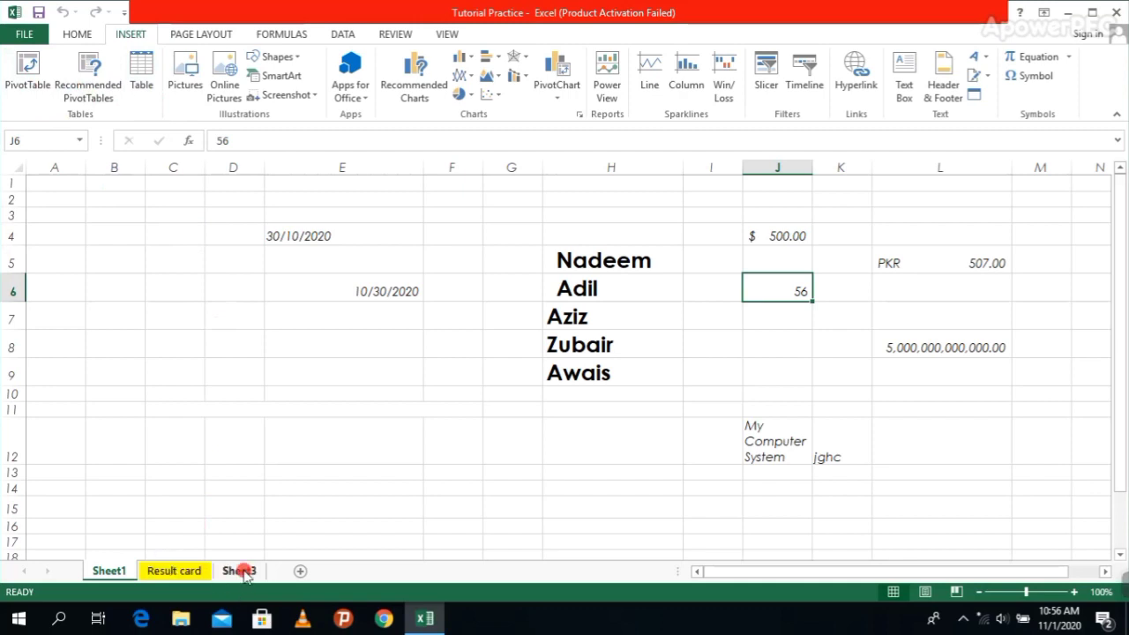
- Open Sheet3 and look through the mobile sales data down the Product column to the last record
{"action": "left_click", "coordinate": [239, 571]}
{"action": "left_click", "coordinate": [477, 339]}
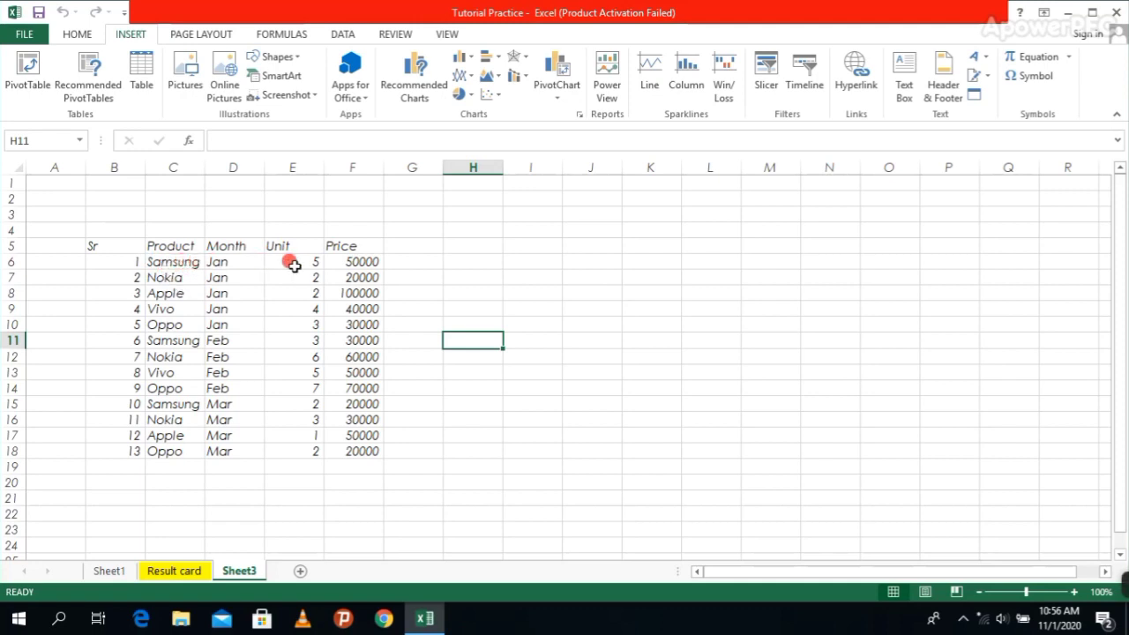
{"action": "key", "text": "Left"}
{"action": "key", "text": "Left"}
{"action": "key", "text": "Left"}
{"action": "key", "text": "Left"}
{"action": "key", "text": "Left"}
{"action": "key", "text": "Down"}
{"action": "key", "text": "Down"}
{"action": "key", "text": "Down"}
{"action": "key", "text": "Down"}
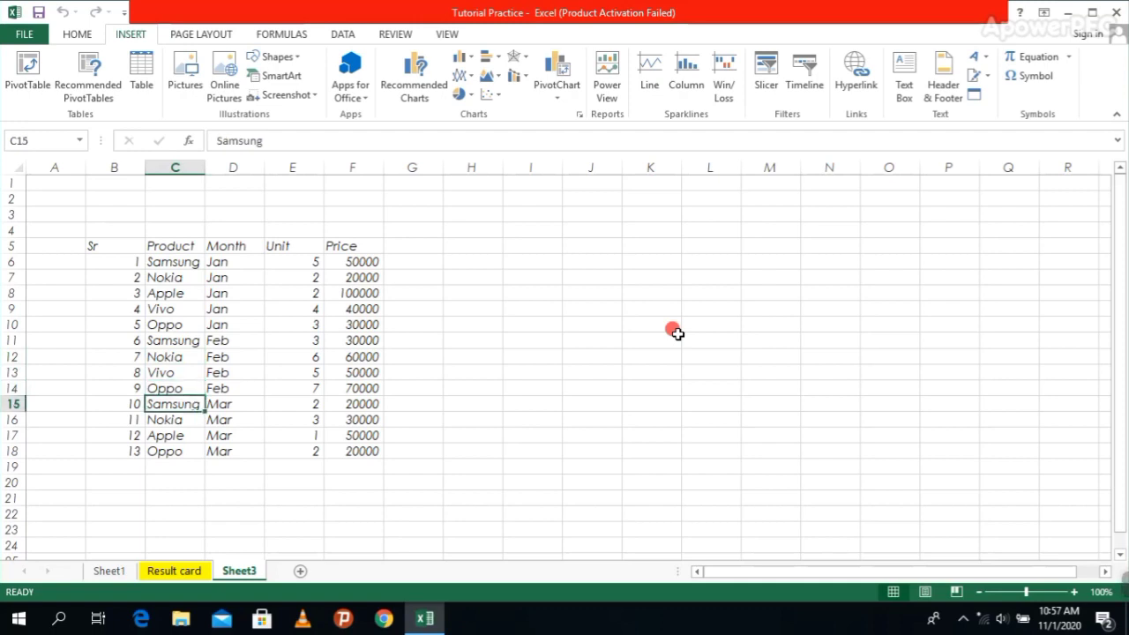
{"action": "key", "text": "Down"}
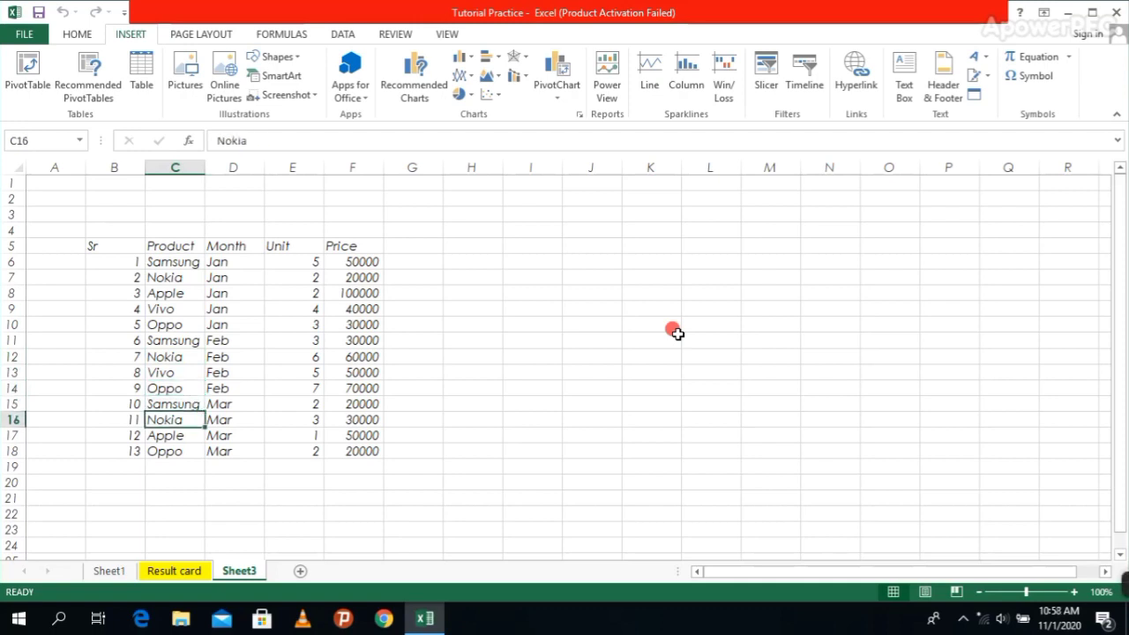
{"action": "key", "text": "Down"}
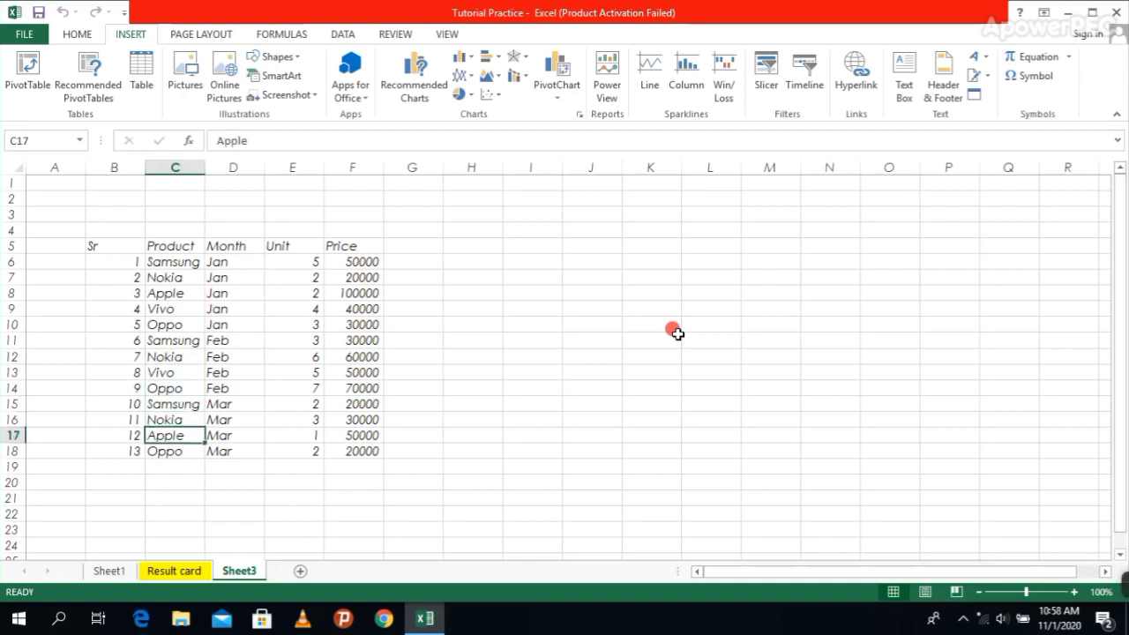
{"action": "key", "text": "Down"}
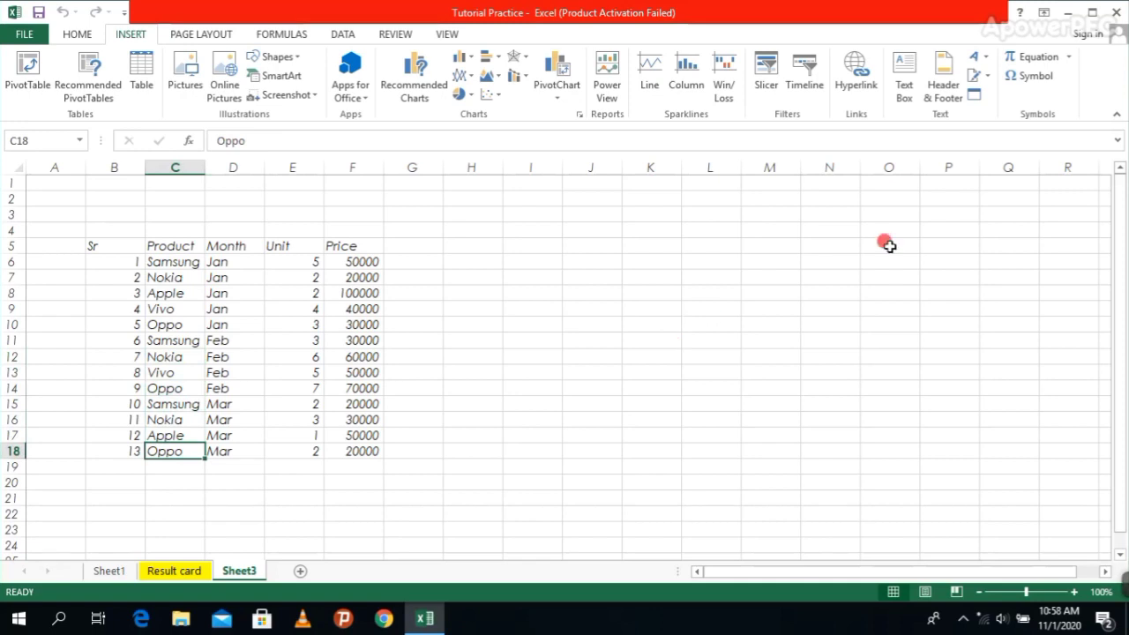
{"action": "key", "text": "Down"}
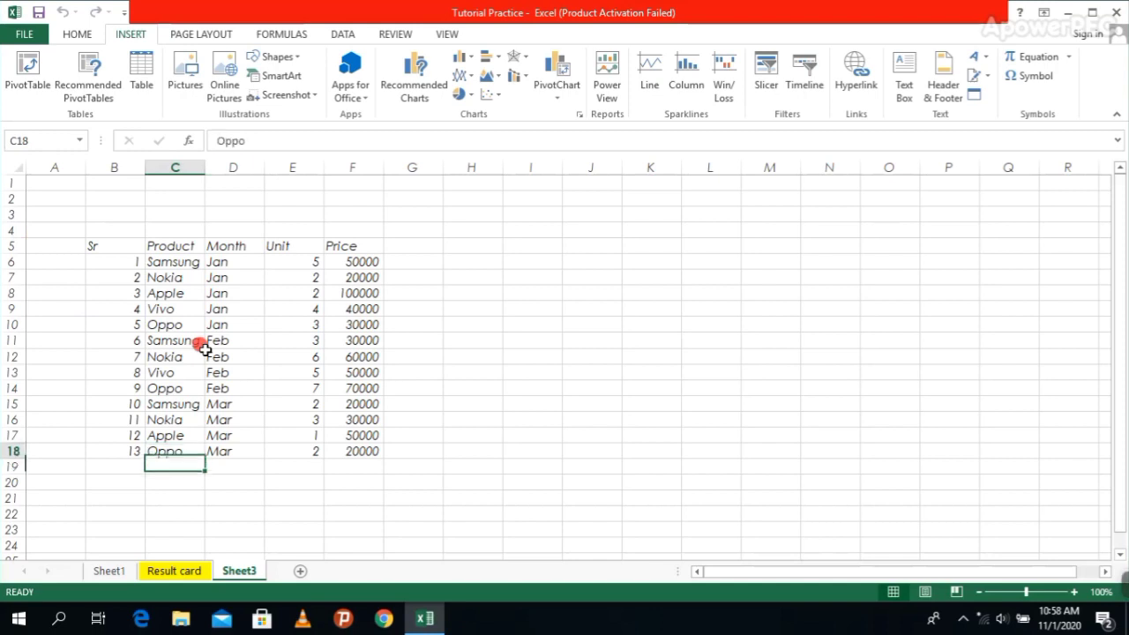
- Review the Product column row by row from the first January record to the last March record
{"action": "key", "text": "Up"}
{"action": "key", "text": "Up"}
{"action": "key", "text": "Up"}
{"action": "key", "text": "Up"}
{"action": "key", "text": "Up"}
{"action": "key", "text": "Up"}
{"action": "key", "text": "Up"}
{"action": "key", "text": "Up"}
{"action": "key", "text": "Up"}
{"action": "key", "text": "Up"}
{"action": "key", "text": "Up"}
{"action": "key", "text": "Up"}
{"action": "key", "text": "Up"}
{"action": "key", "text": "Up"}
{"action": "key", "text": "Up"}
{"action": "key", "text": "Up"}
{"action": "key", "text": "Up"}
{"action": "key", "text": "Down"}
{"action": "key", "text": "Down"}
{"action": "key", "text": "Down"}
{"action": "key", "text": "Down"}
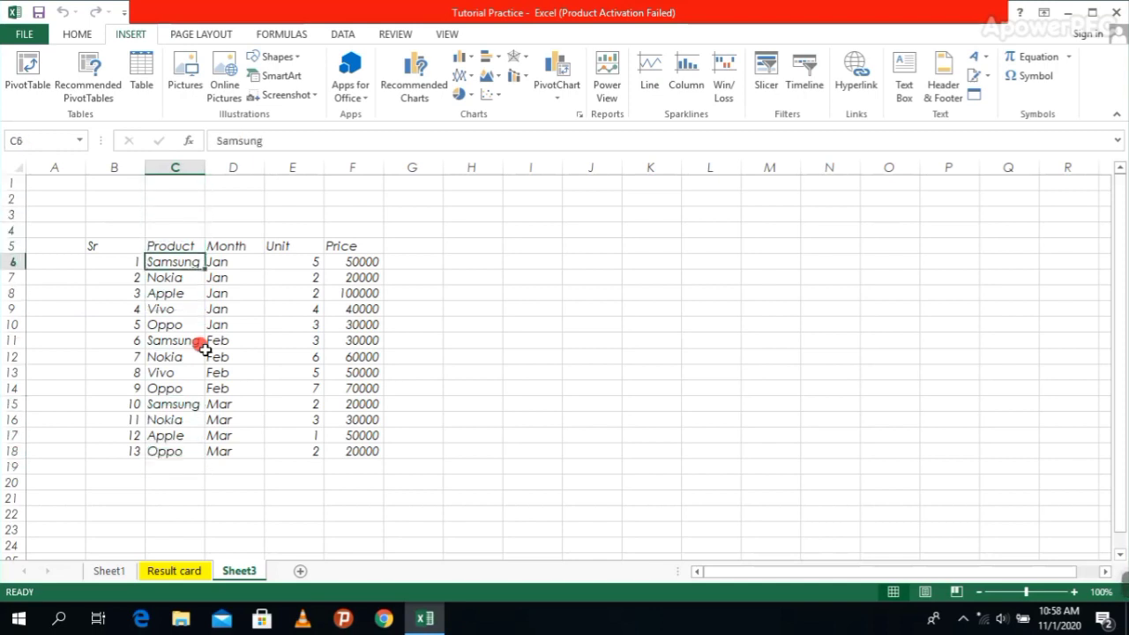
{"action": "key", "text": "Down"}
{"action": "key", "text": "Down"}
{"action": "key", "text": "Down"}
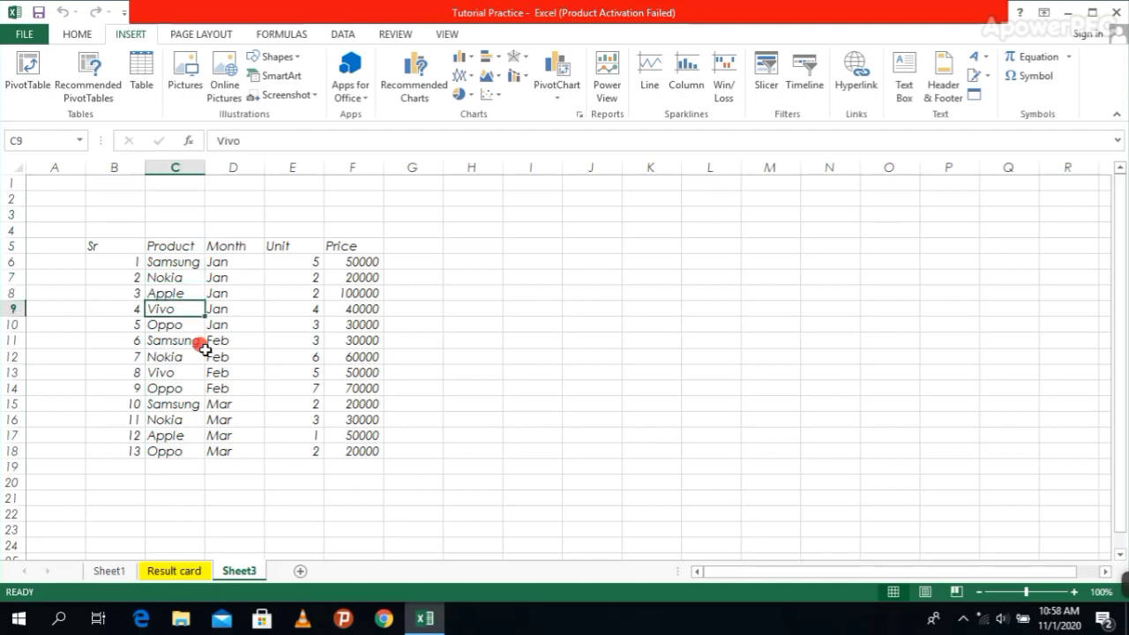
{"action": "key", "text": "Down"}
{"action": "key", "text": "Down"}
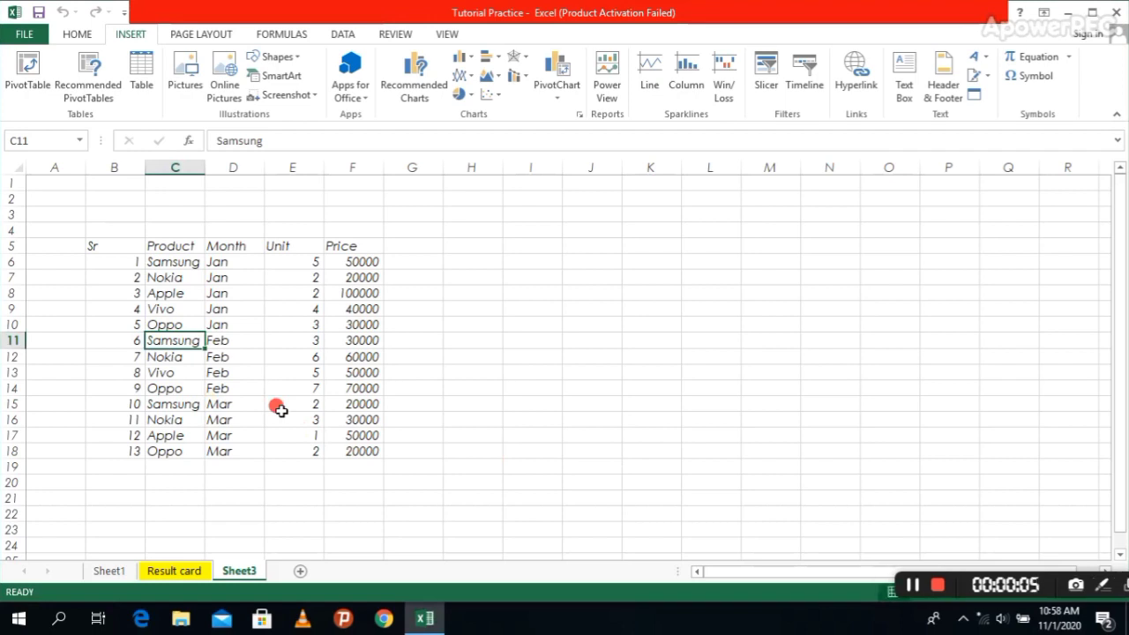
{"action": "key", "text": "Down"}
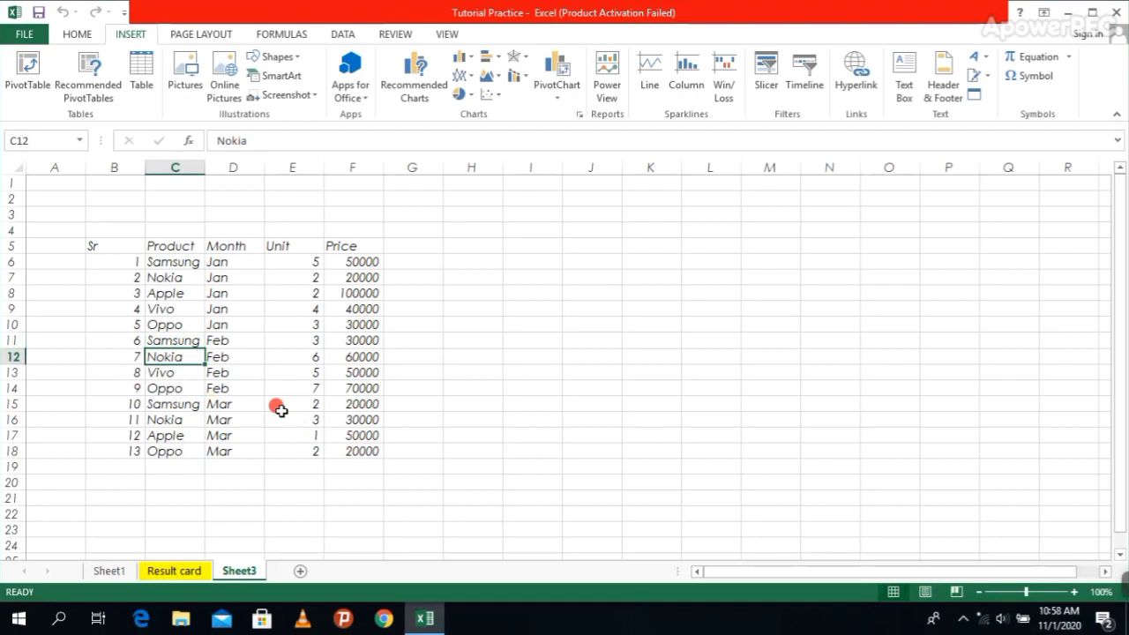
{"action": "key", "text": "Down"}
{"action": "key", "text": "Down"}
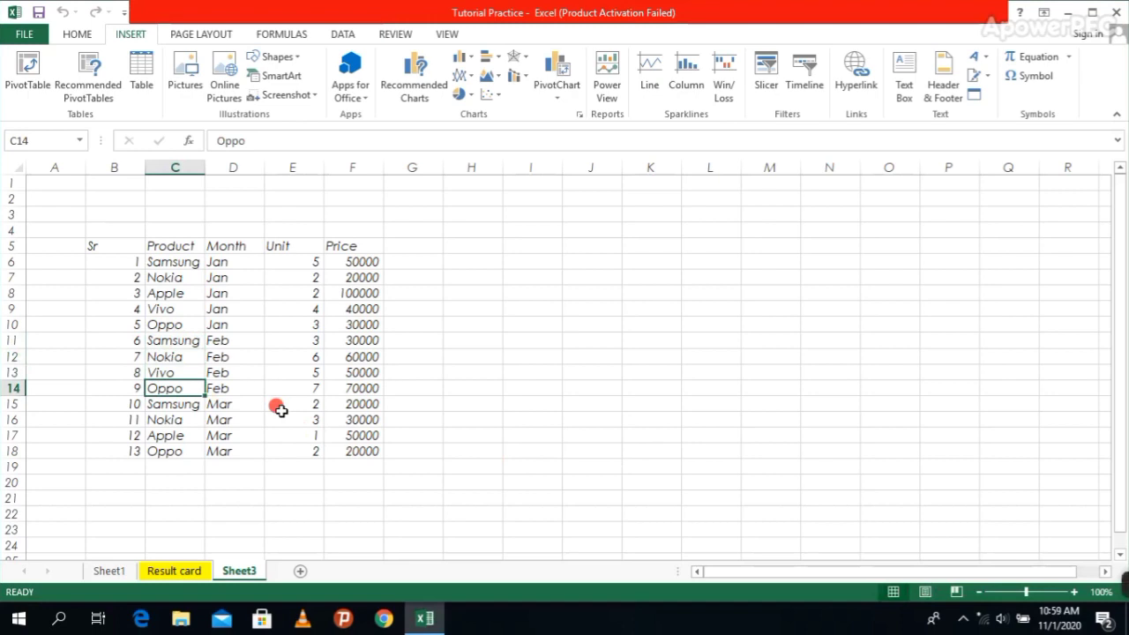
{"action": "key", "text": "Up"}
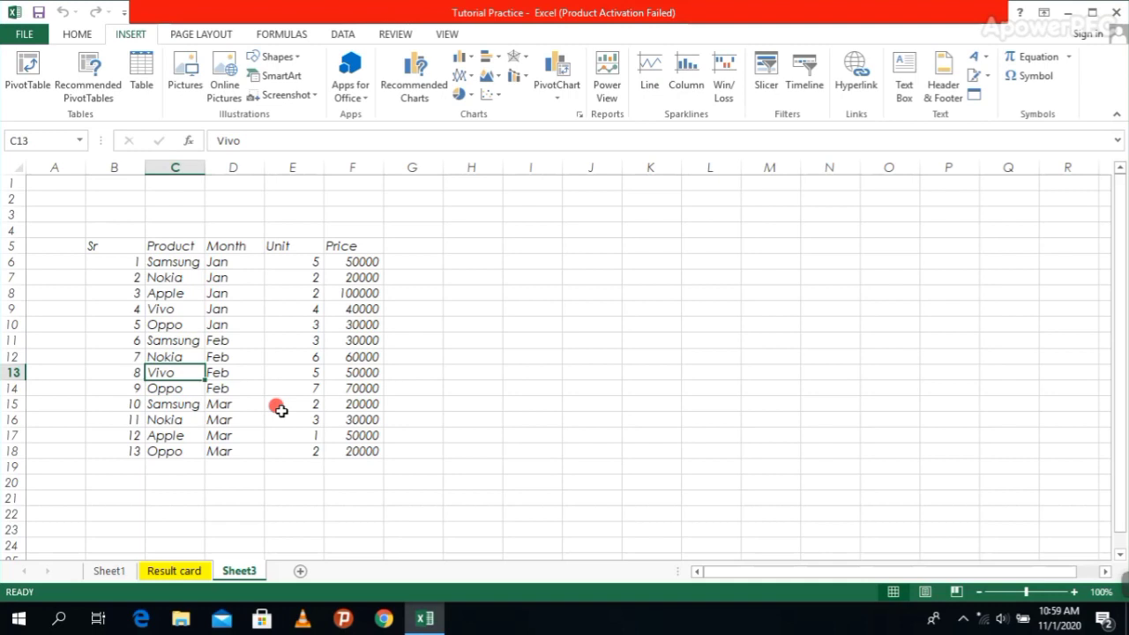
{"action": "key", "text": "Down"}
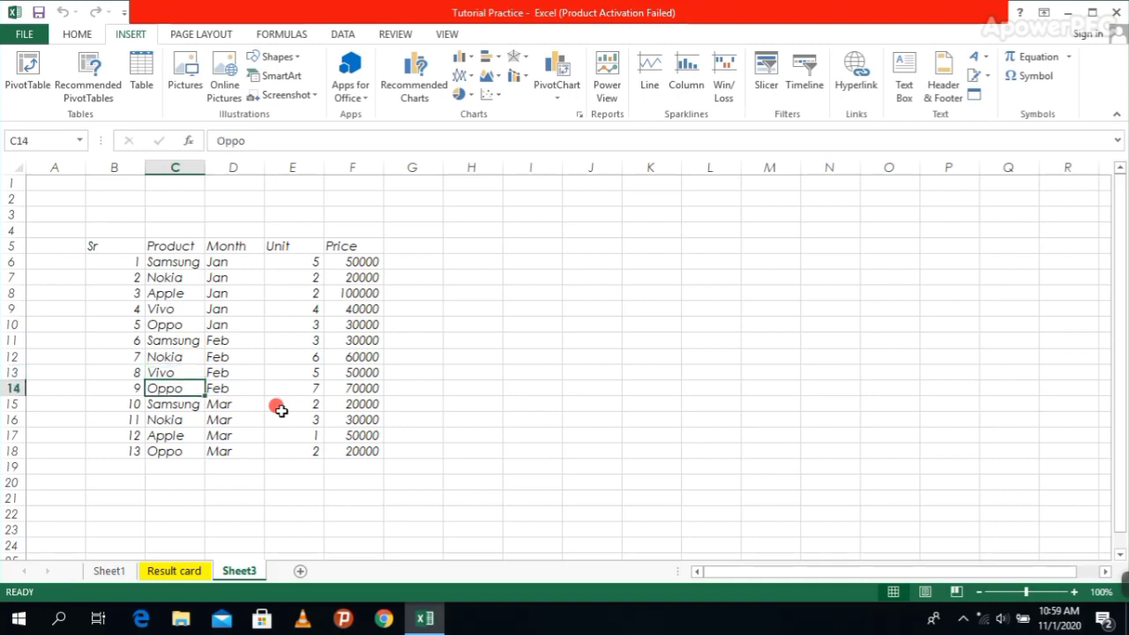
{"action": "key", "text": "Down"}
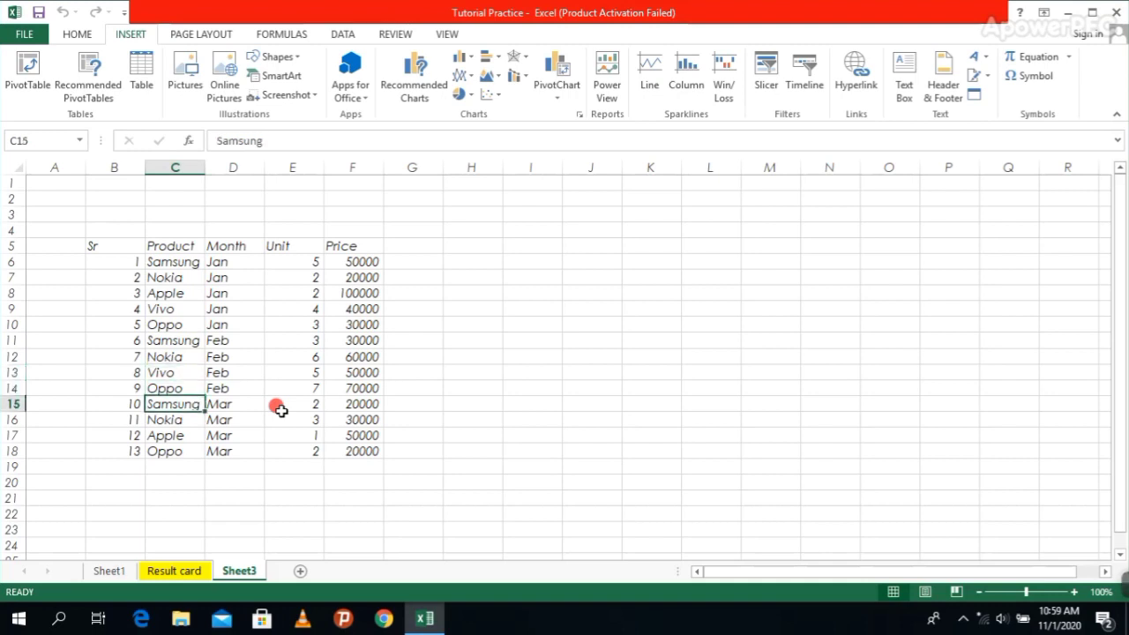
{"action": "key", "text": "Down"}
{"action": "key", "text": "Down"}
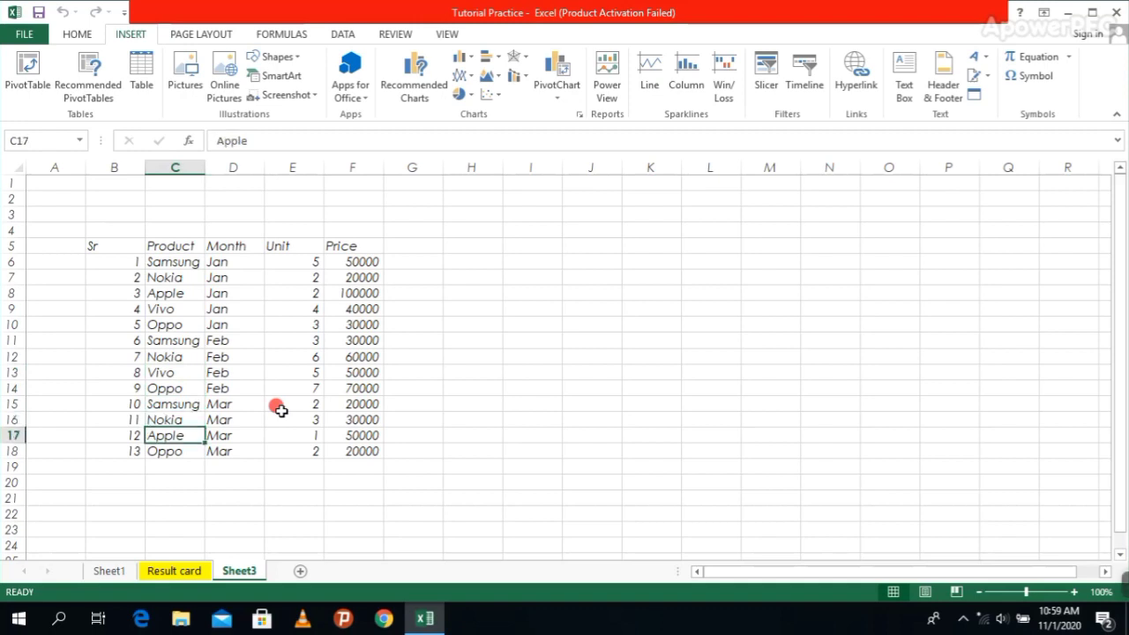
{"action": "key", "text": "Down"}
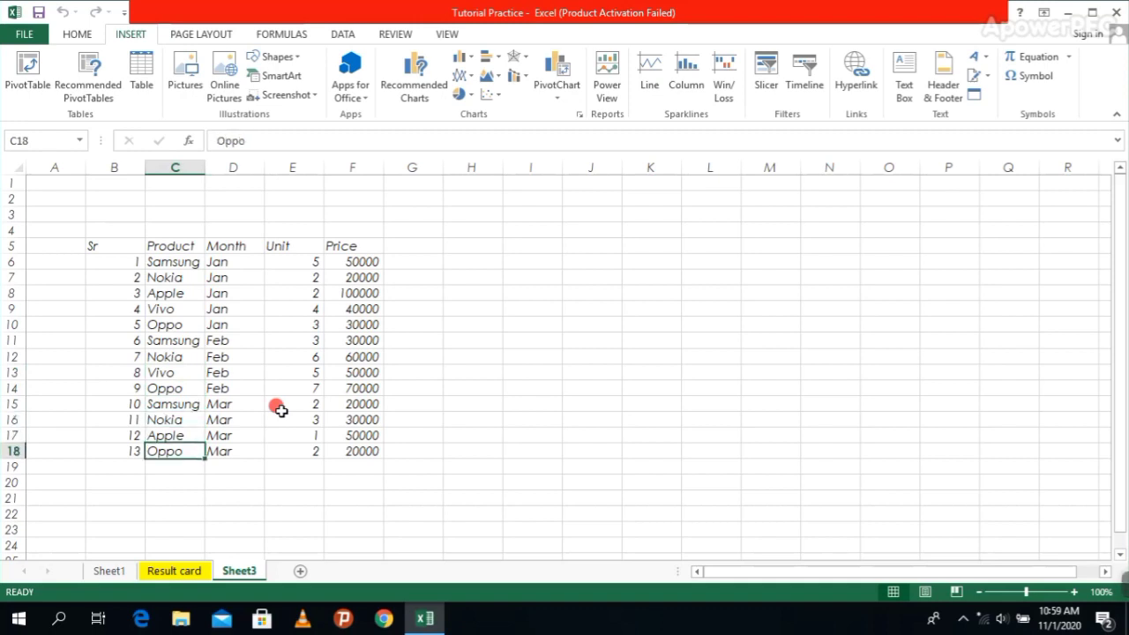
- Create a PivotTable from the whole data range B5:F18 on Sheet3, placed in a new worksheet
{"action": "key", "text": "ctrl+a"}
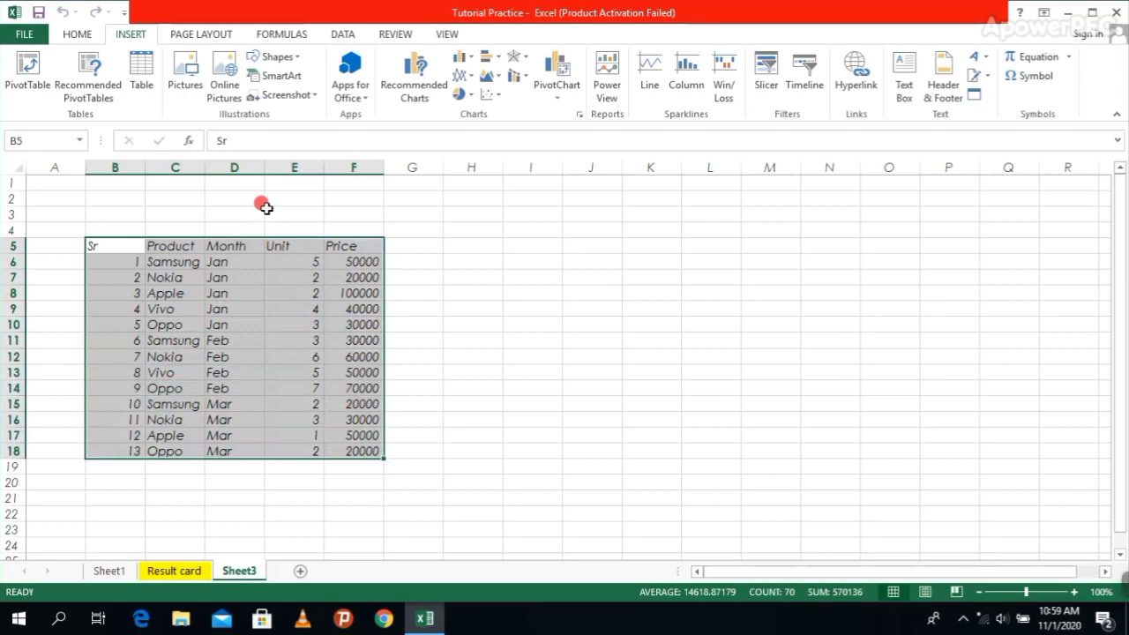
{"action": "left_click", "coordinate": [37, 73]}
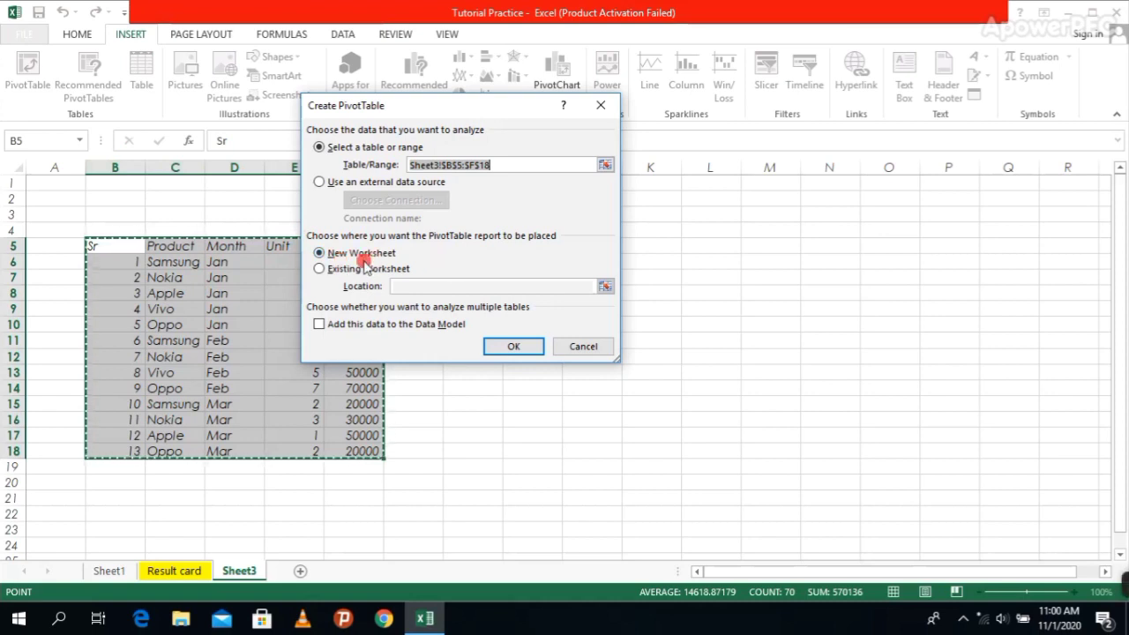
{"action": "left_click", "coordinate": [352, 255]}
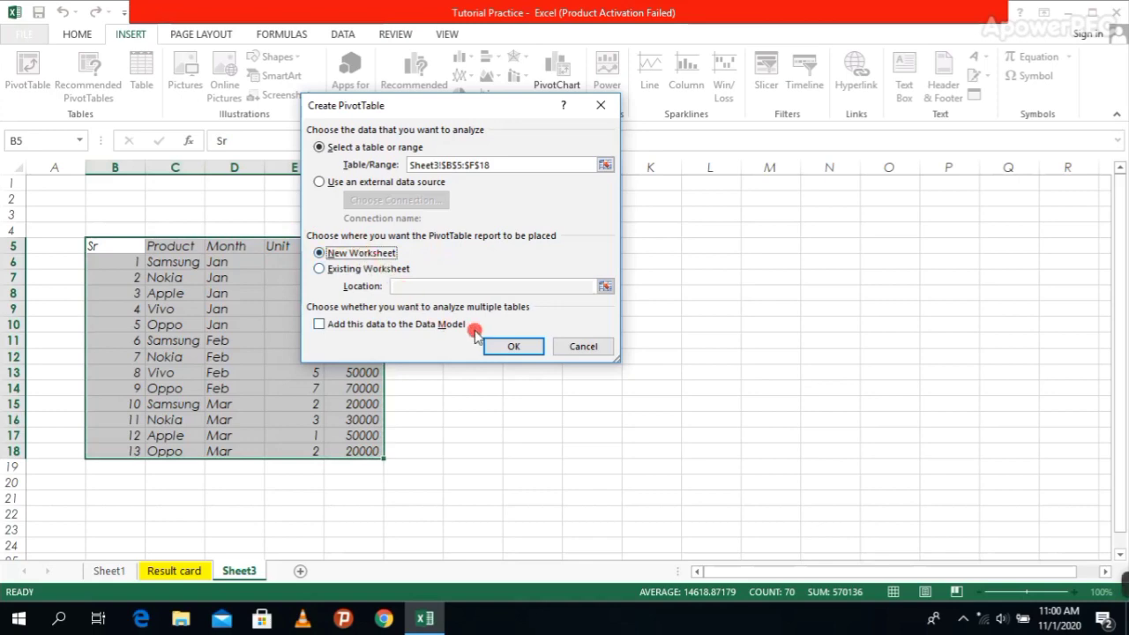
{"action": "left_click", "coordinate": [512, 348]}
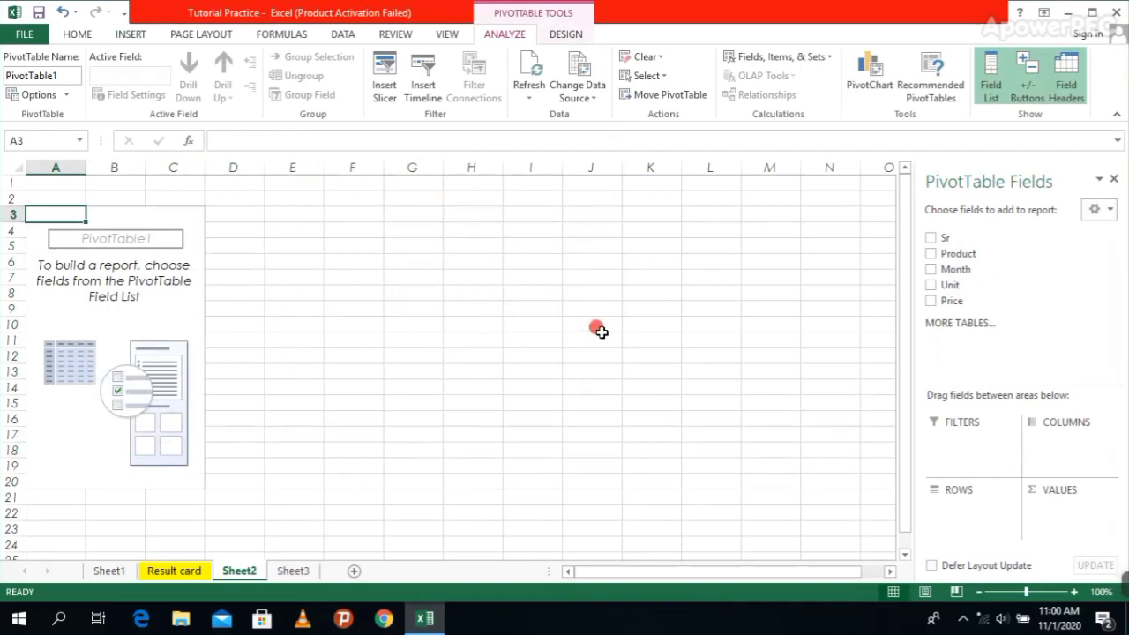
- Rename the PivotTable as Mobile Sale Report
{"action": "left_click", "coordinate": [62, 75]}
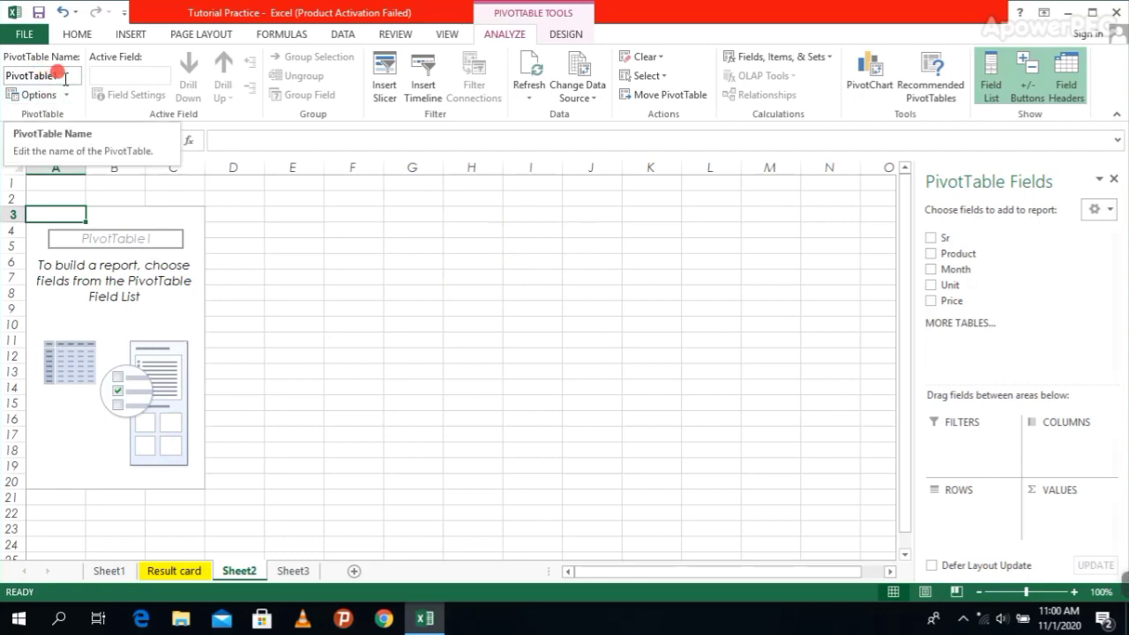
{"action": "double_click", "coordinate": [63, 77]}
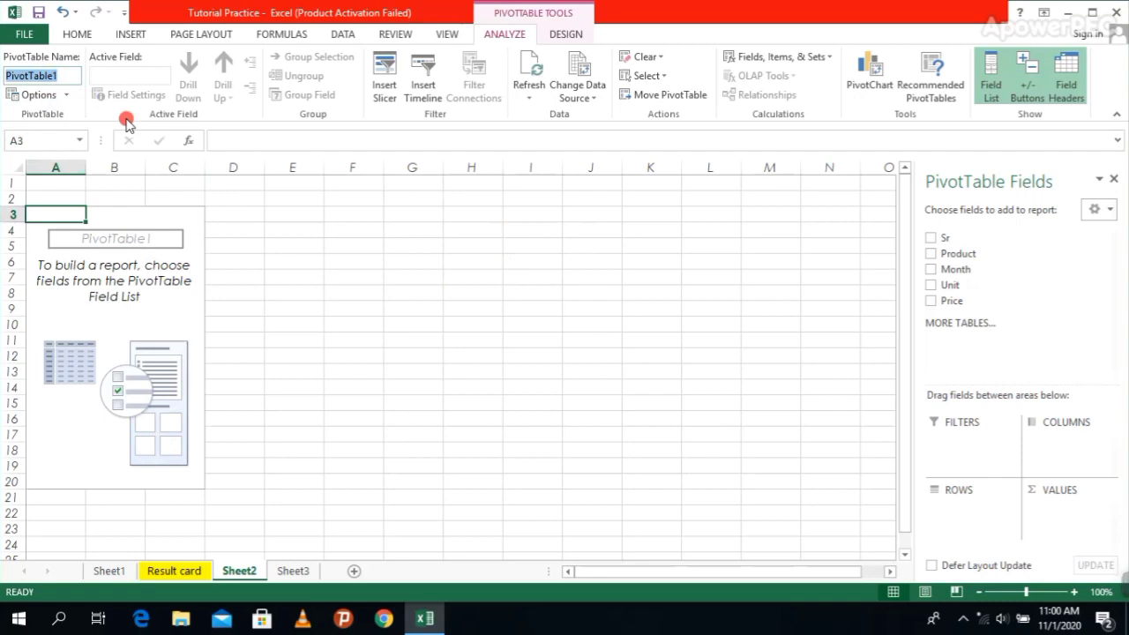
{"action": "key", "text": "BackSpace"}
{"action": "type", "text": "S"}
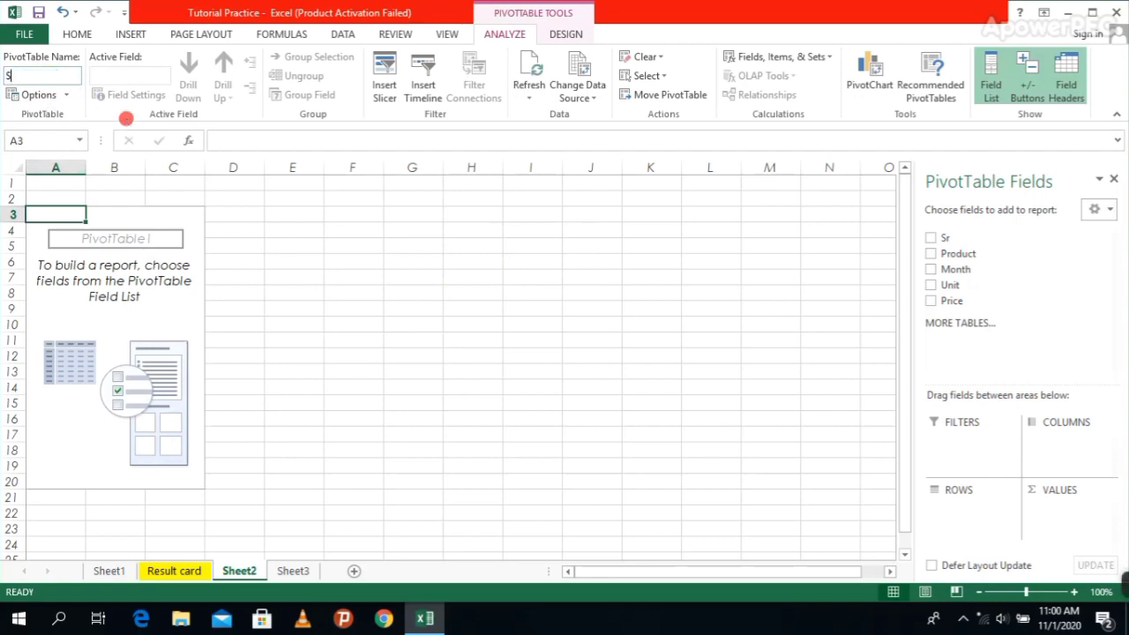
{"action": "type", "text": "ale"}
{"action": "key", "text": "BackSpace"}
{"action": "key", "text": "BackSpace"}
{"action": "key", "text": "BackSpace"}
{"action": "key", "text": "BackSpace"}
{"action": "type", "text": "MOni"}
{"action": "key", "text": "BackSpace"}
{"action": "key", "text": "BackSpace"}
{"action": "type", "text": "po"}
{"action": "left_click", "coordinate": [126, 119]}
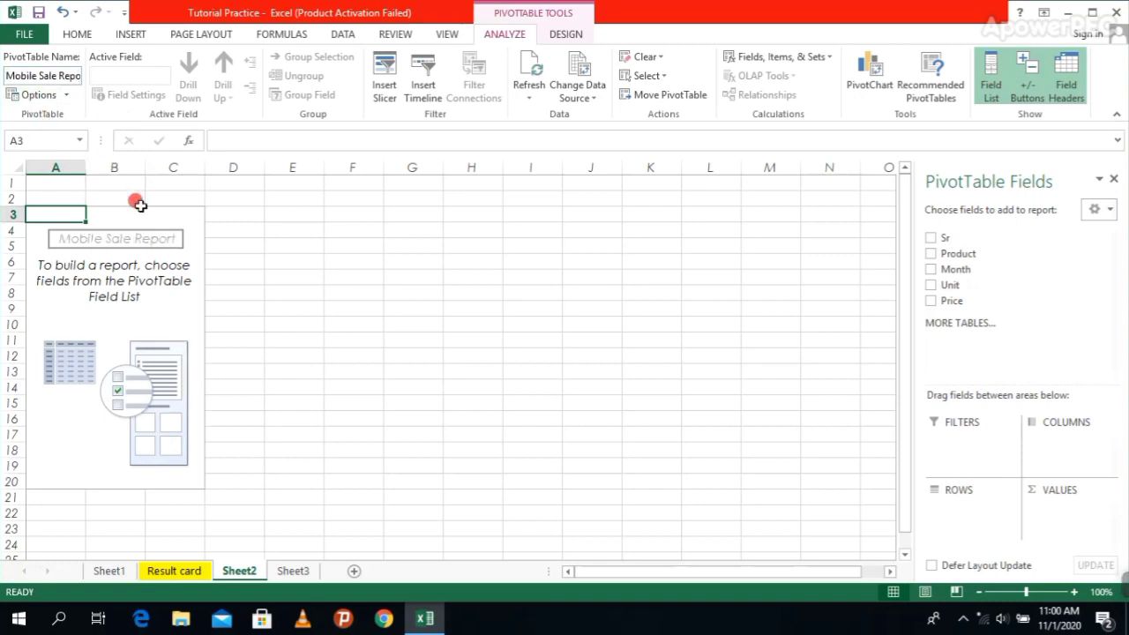
- Compare the display of the PivotTable field list with cells selected outside and inside the report area
{"action": "left_click", "coordinate": [361, 305]}
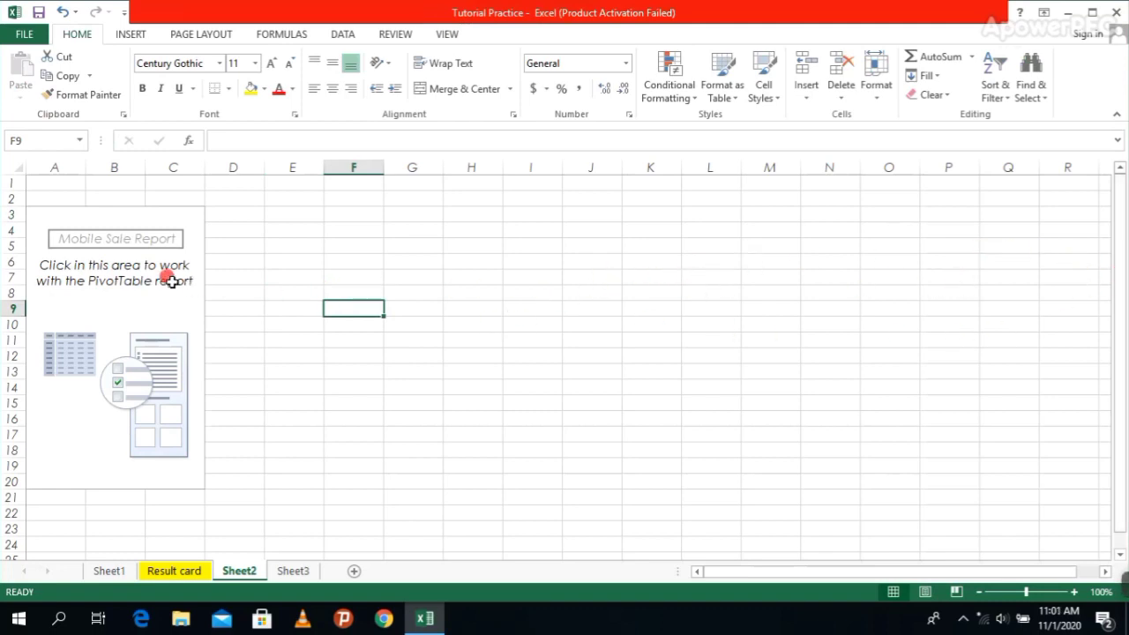
{"action": "left_click", "coordinate": [106, 304]}
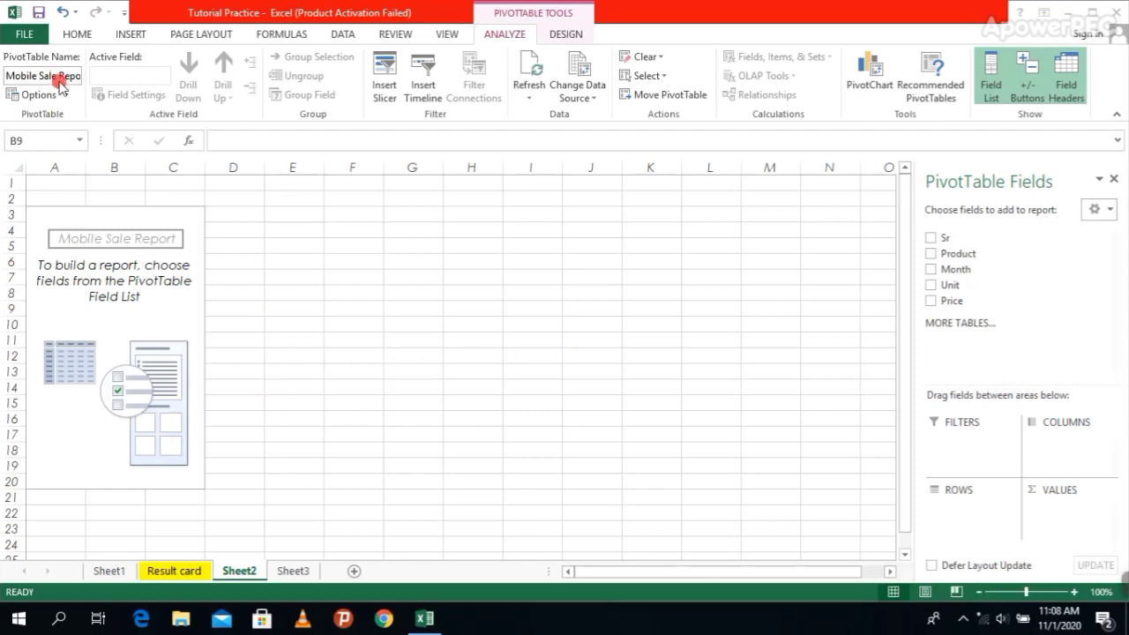
{"action": "key", "text": "Return"}
{"action": "left_click", "coordinate": [441, 277]}
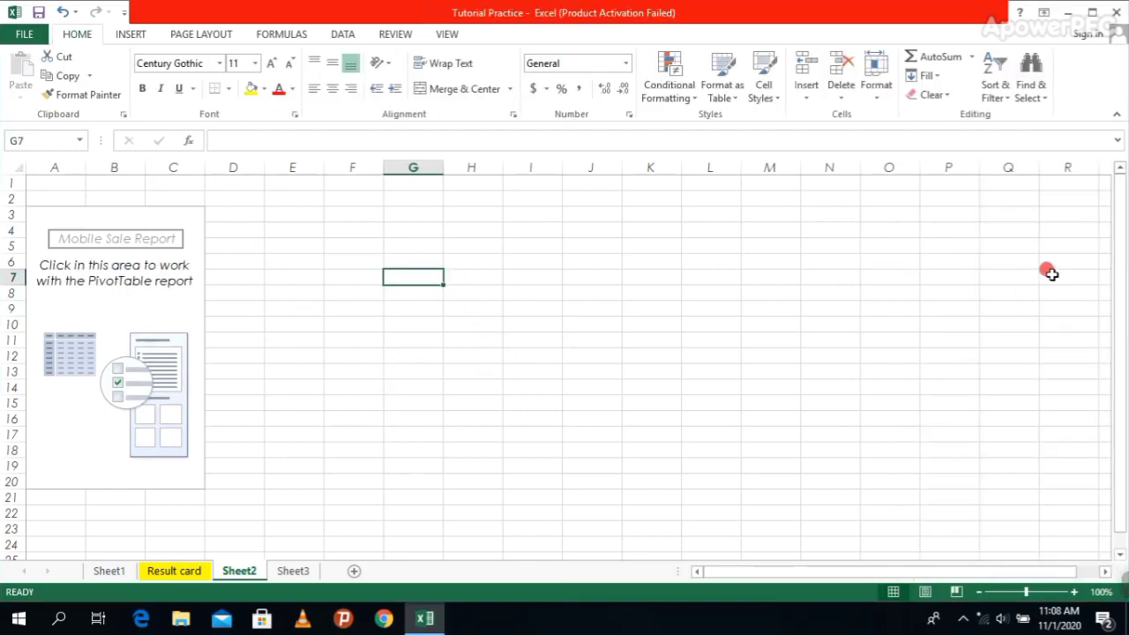
{"action": "left_click", "coordinate": [578, 341]}
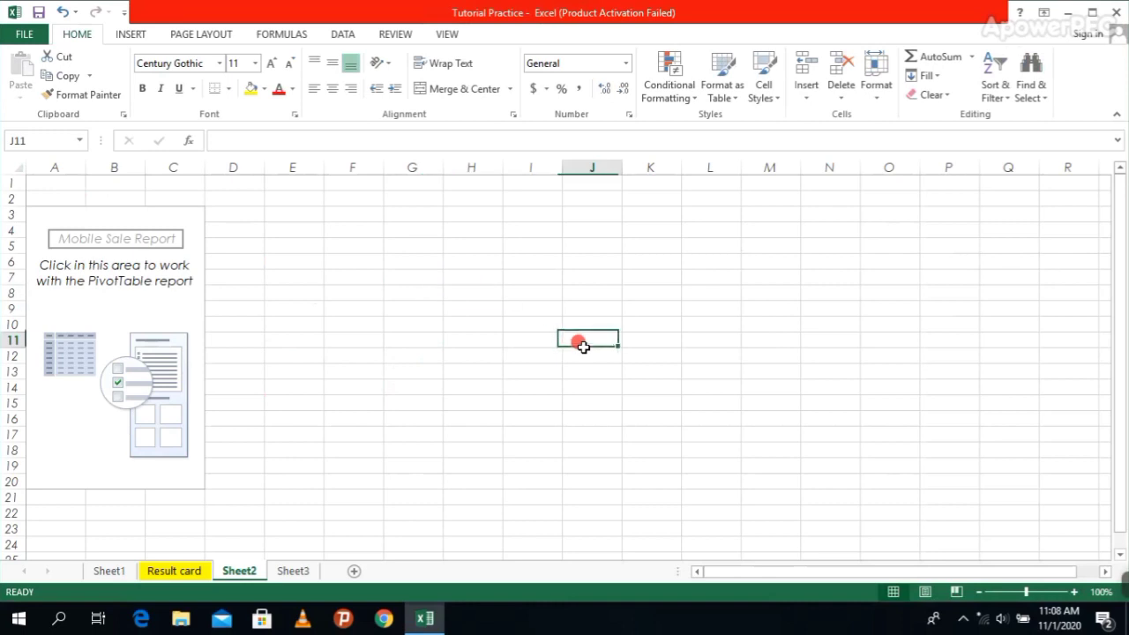
{"action": "left_click", "coordinate": [370, 258]}
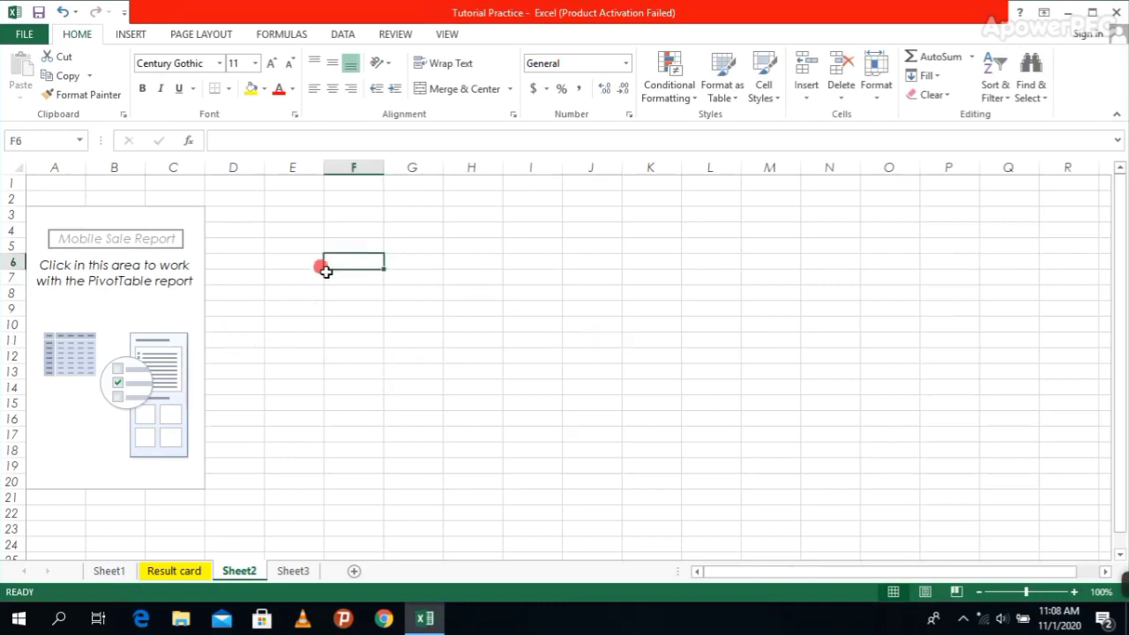
{"action": "left_click", "coordinate": [132, 307]}
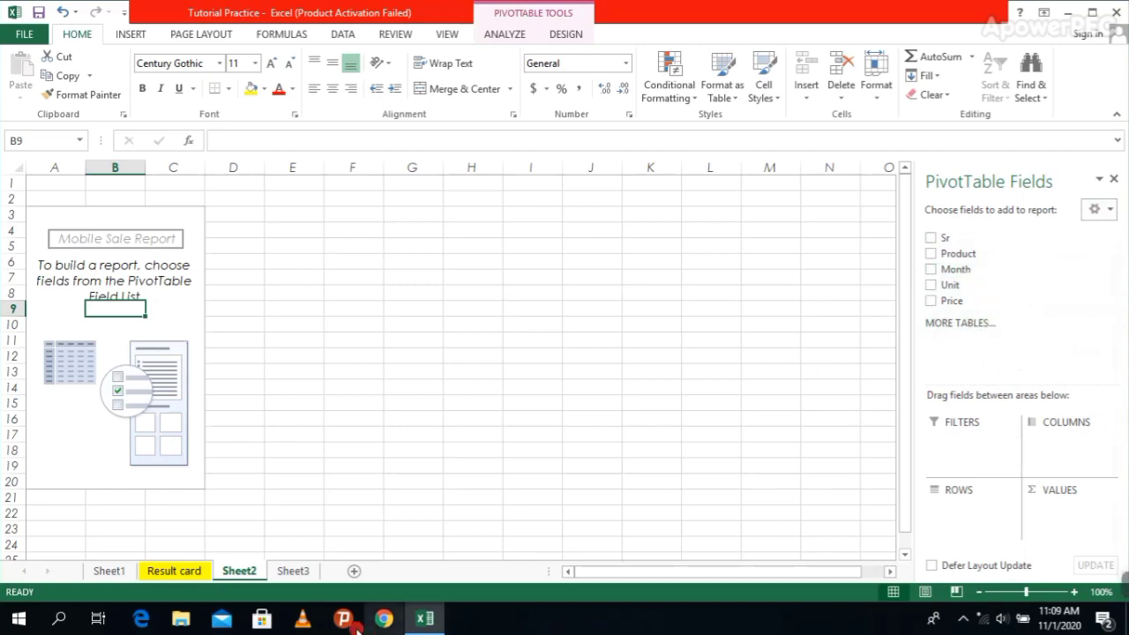
- Add the Product field to the Rows area of the Mobile Sale Report PivotTable on Sheet2
{"action": "left_click", "coordinate": [101, 573]}
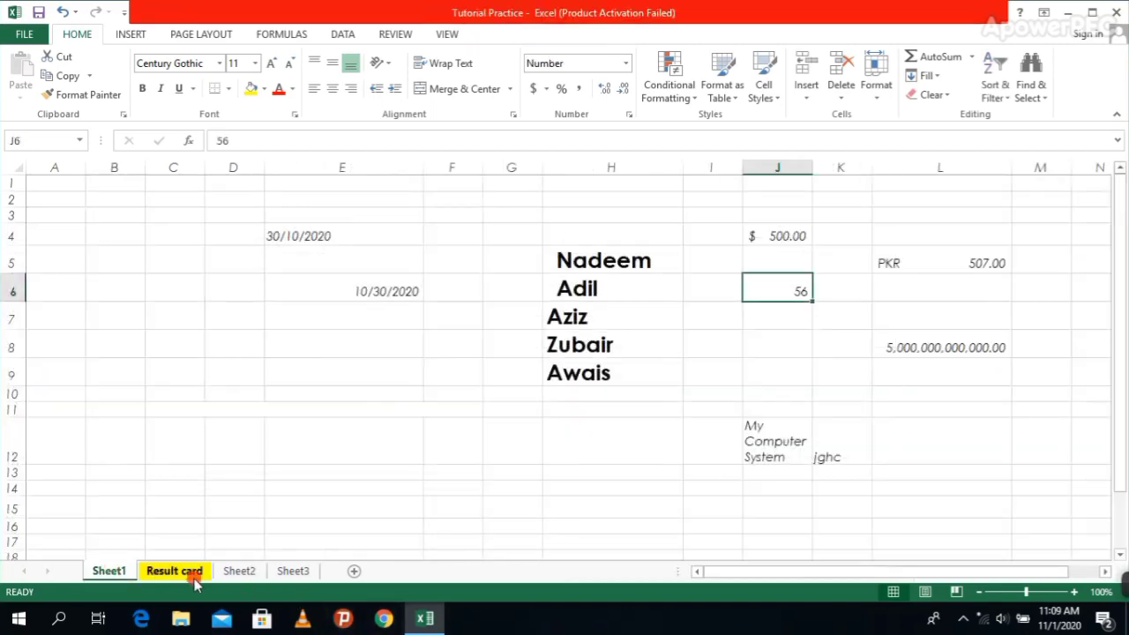
{"action": "left_click", "coordinate": [297, 575]}
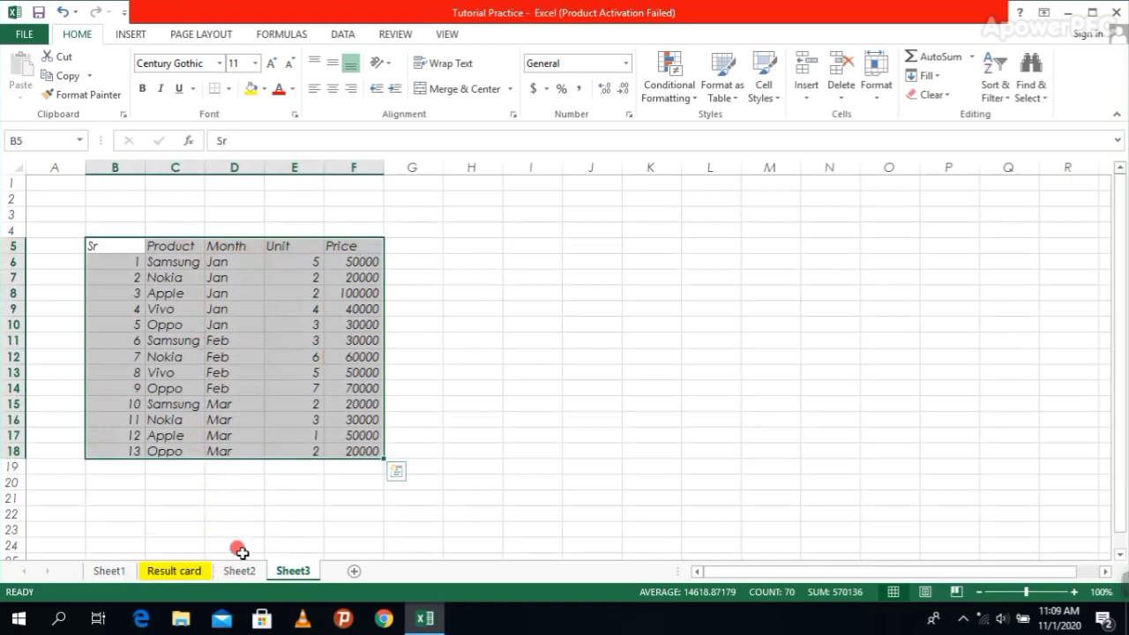
{"action": "left_click", "coordinate": [119, 571]}
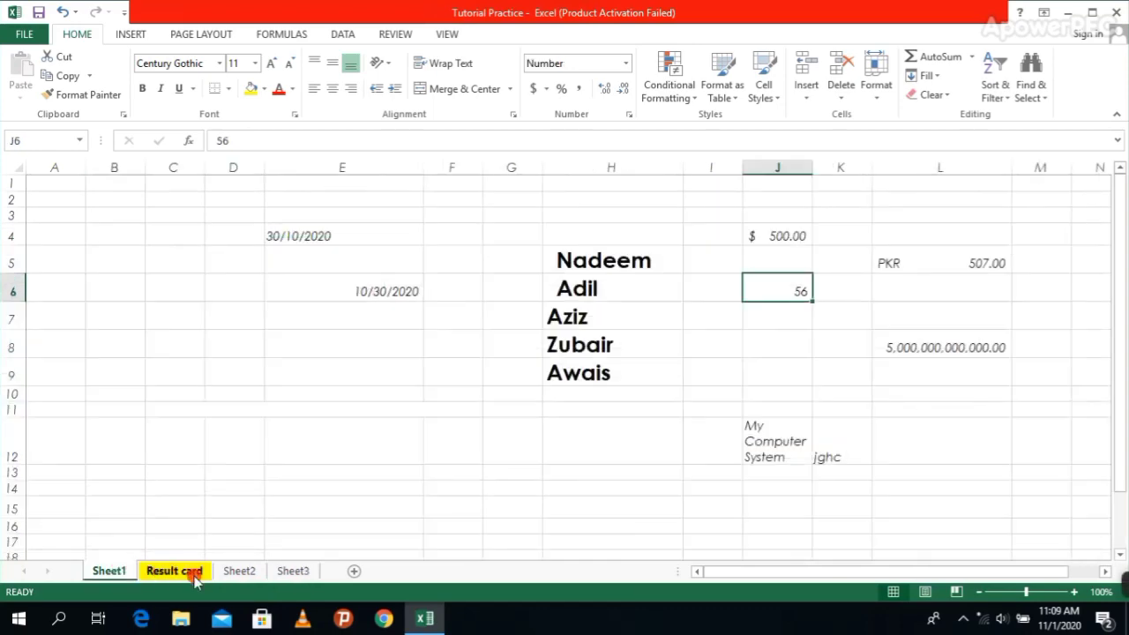
{"action": "left_click", "coordinate": [236, 573]}
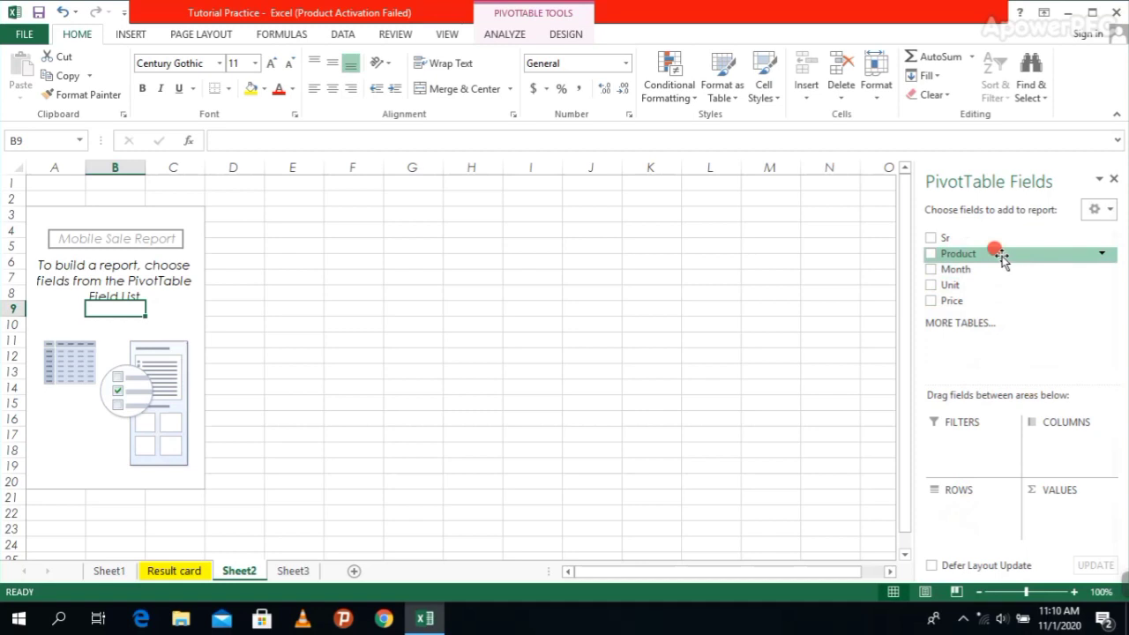
{"action": "left_click_drag", "start_coordinate": [1002, 256], "coordinate": [956, 512]}
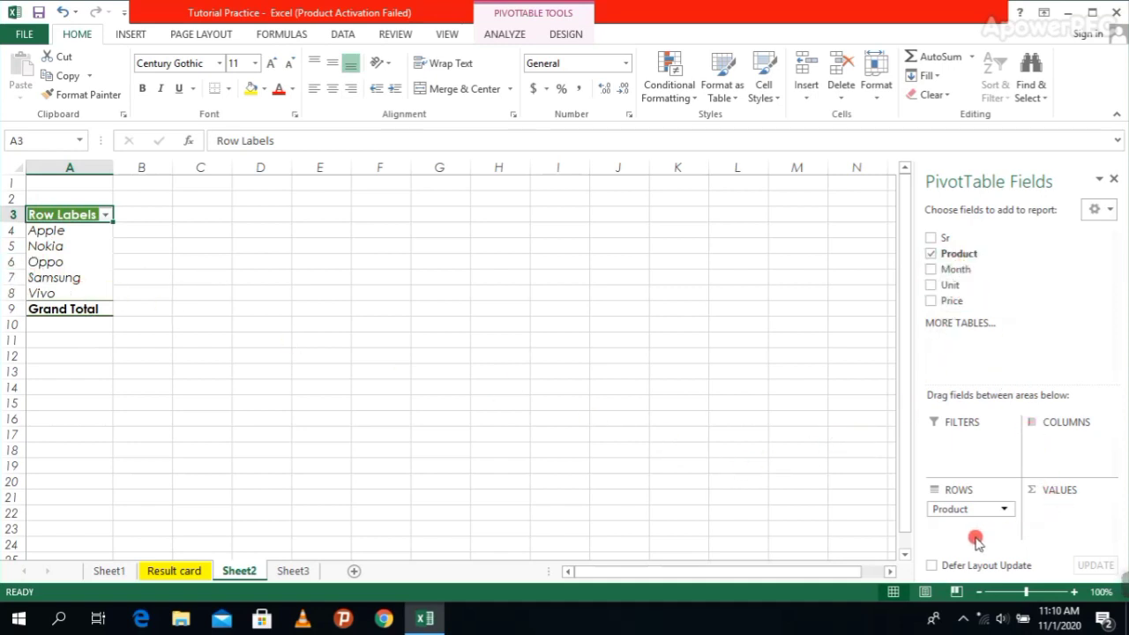
- Add Month to the Rows area under Product, and add Unit and Price to the Values area of the PivotTable
{"action": "left_click_drag", "start_coordinate": [971, 272], "coordinate": [955, 534]}
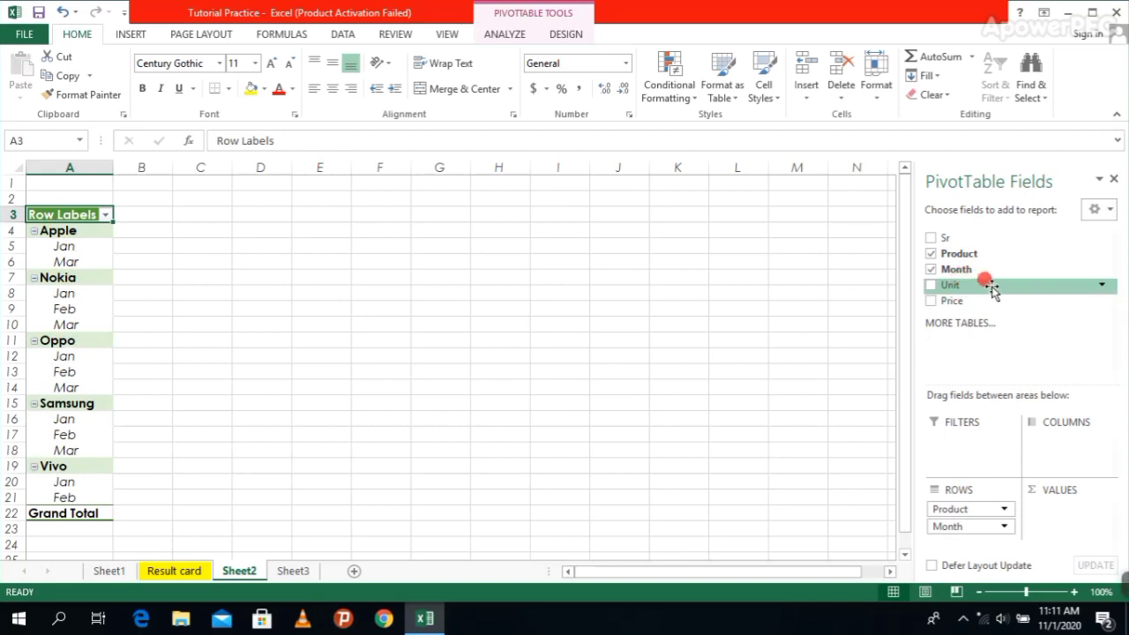
{"action": "left_click_drag", "start_coordinate": [1006, 299], "coordinate": [1056, 516]}
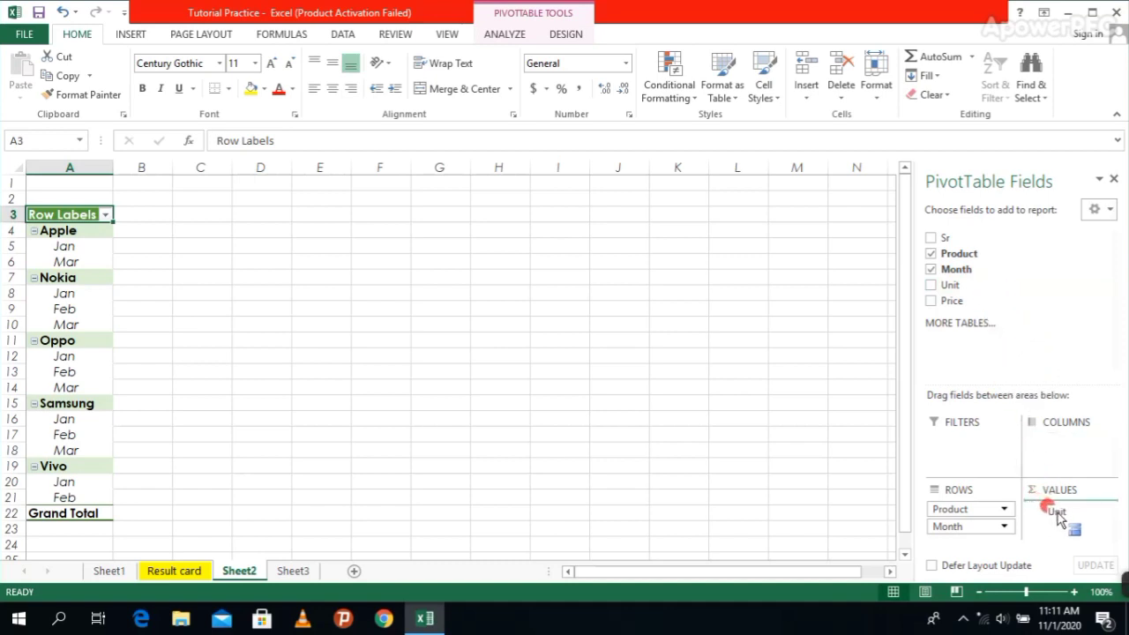
{"action": "left_click_drag", "start_coordinate": [1056, 516], "coordinate": [1058, 517]}
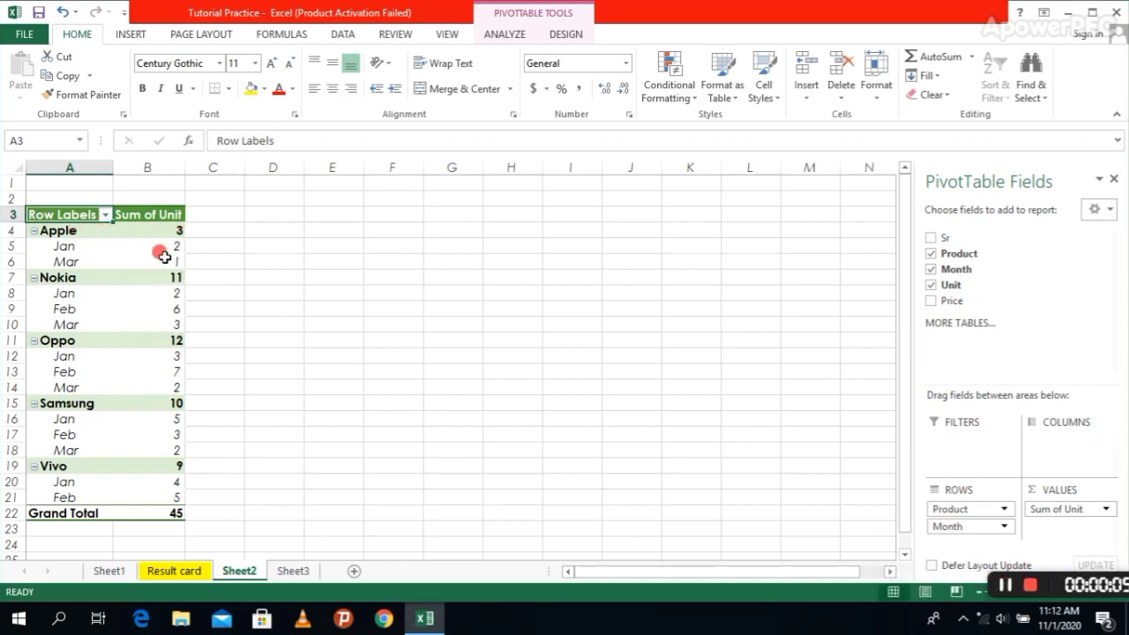
{"action": "mouse_move", "coordinate": [161, 245]}
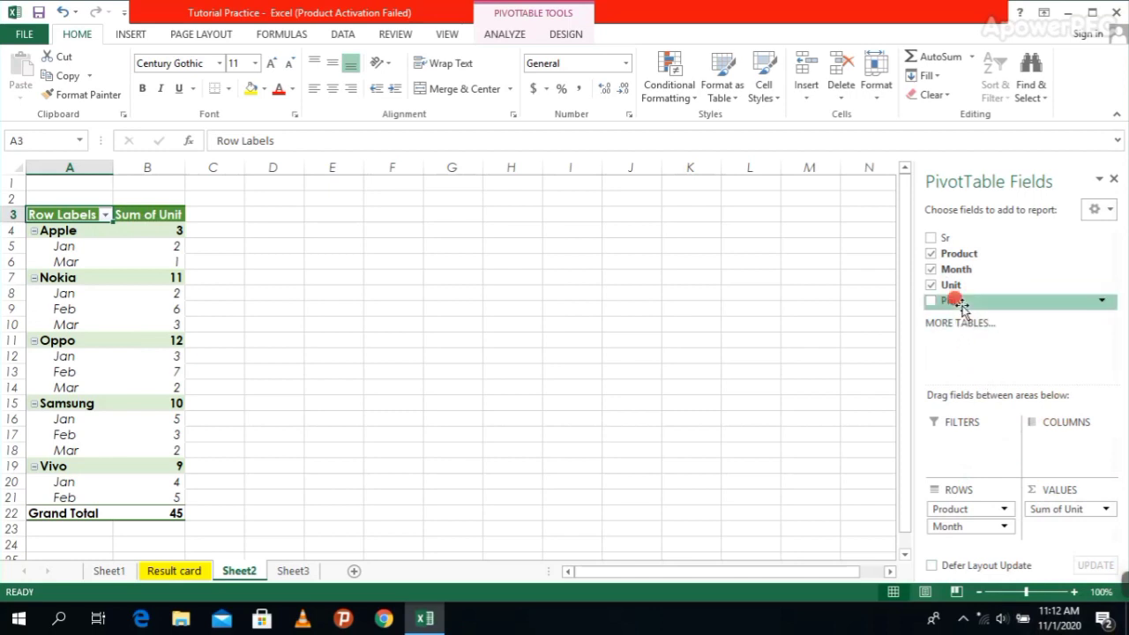
{"action": "left_click_drag", "start_coordinate": [968, 304], "coordinate": [1064, 534]}
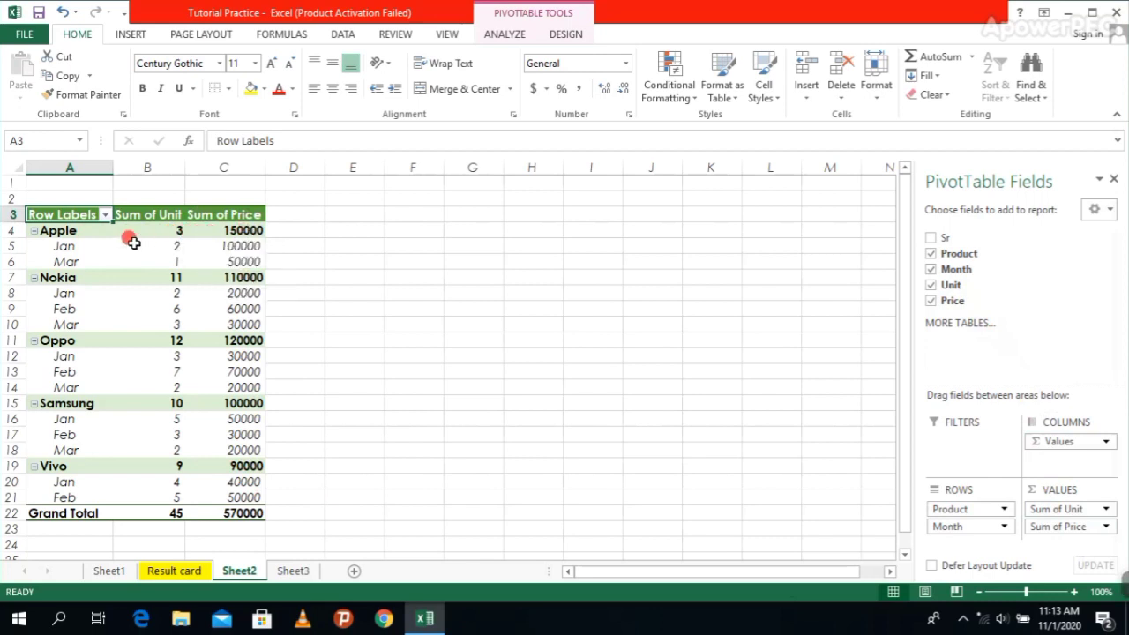
{"action": "mouse_move", "coordinate": [250, 238]}
{"action": "mouse_move", "coordinate": [162, 288]}
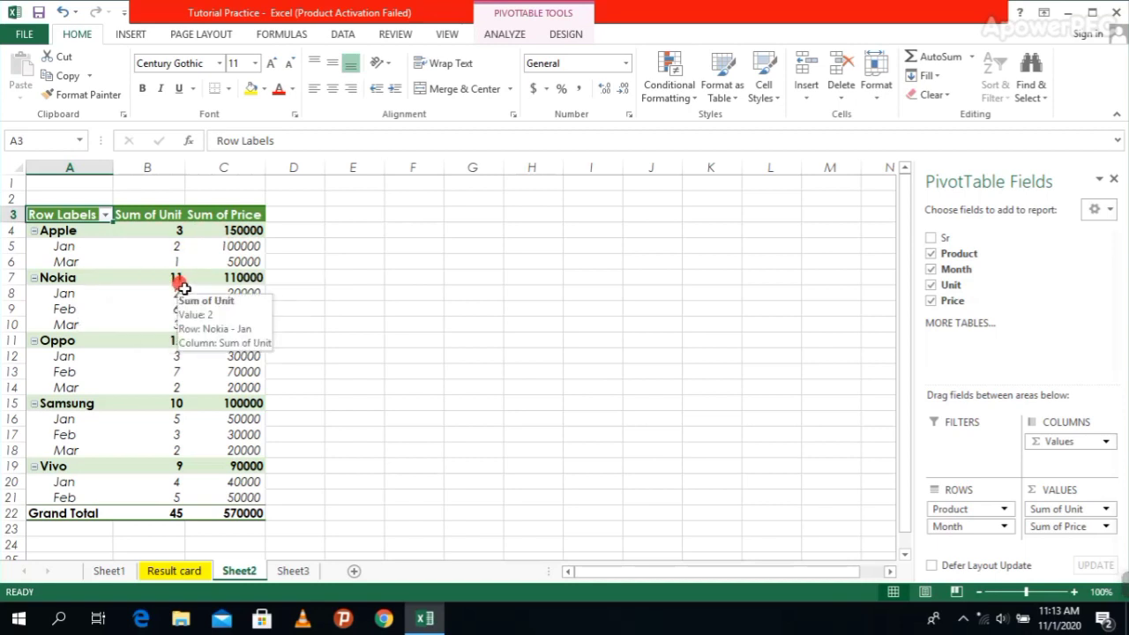
{"action": "mouse_move", "coordinate": [221, 280]}
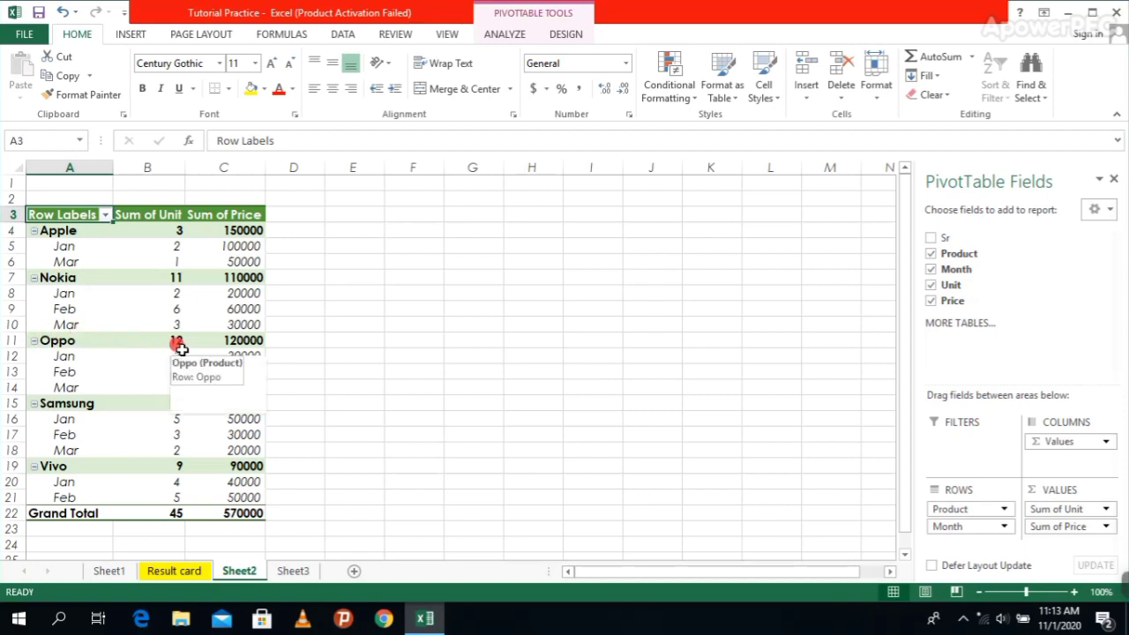
{"action": "mouse_move", "coordinate": [186, 348]}
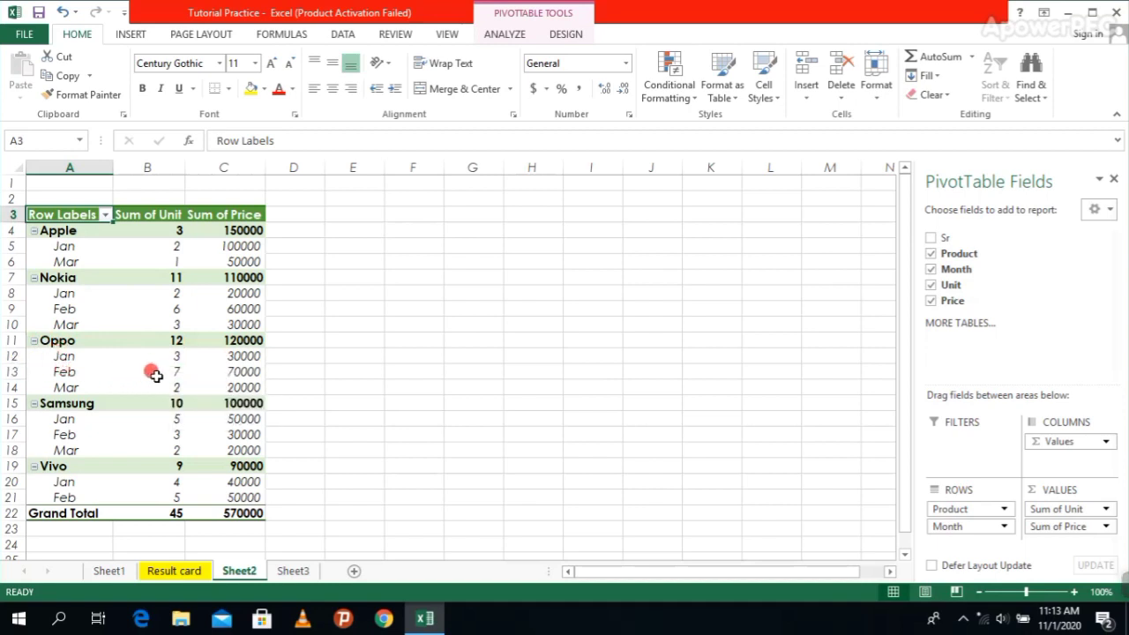
{"action": "mouse_move", "coordinate": [166, 392]}
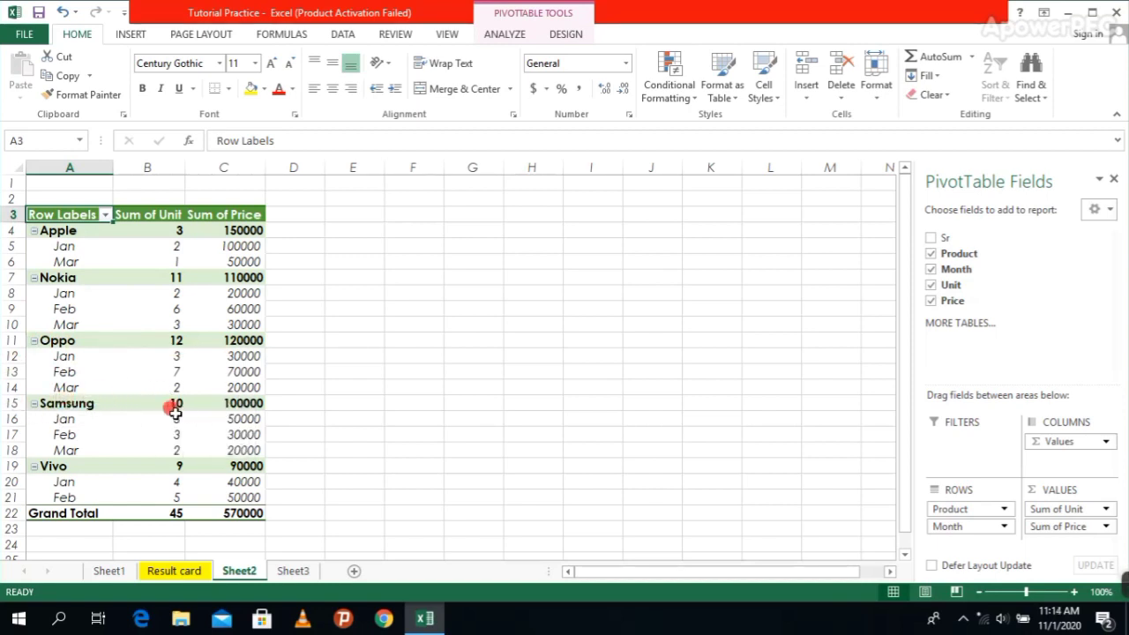
{"action": "mouse_move", "coordinate": [238, 410]}
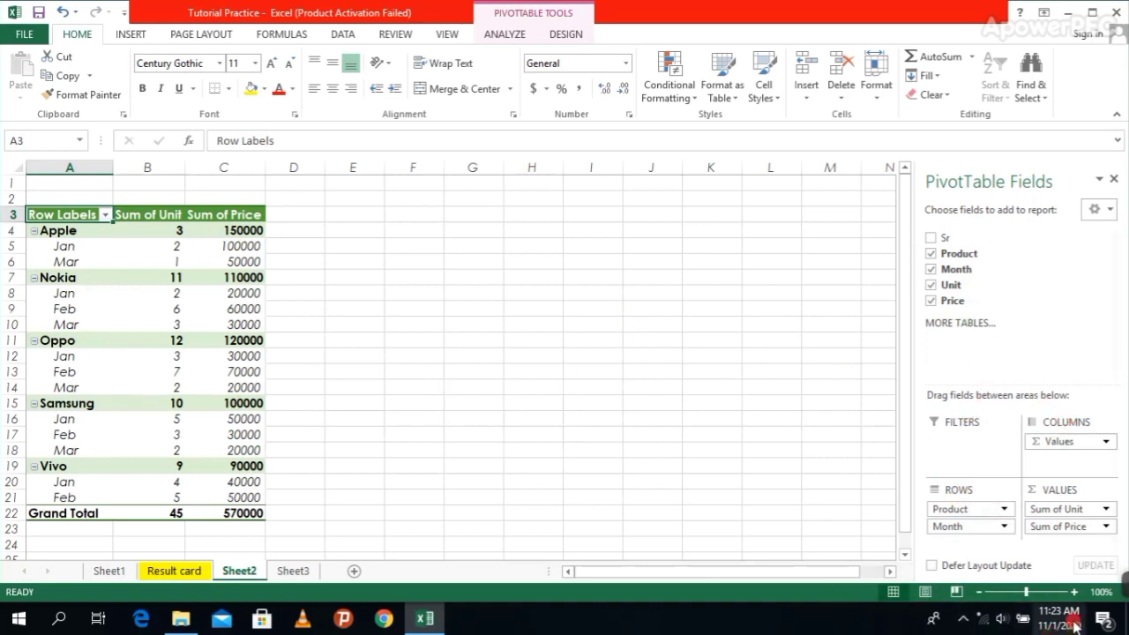
- Remove the Price and Unit sums from the Values area and the Month field from the Rows area
{"action": "left_click", "coordinate": [1108, 527]}
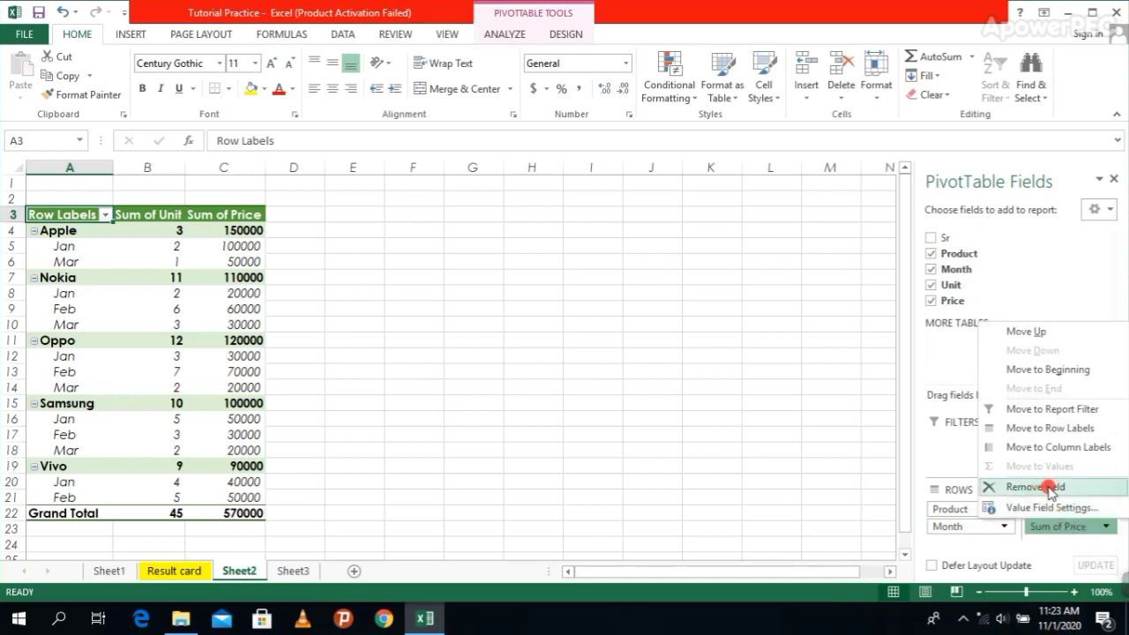
{"action": "left_click", "coordinate": [1050, 488]}
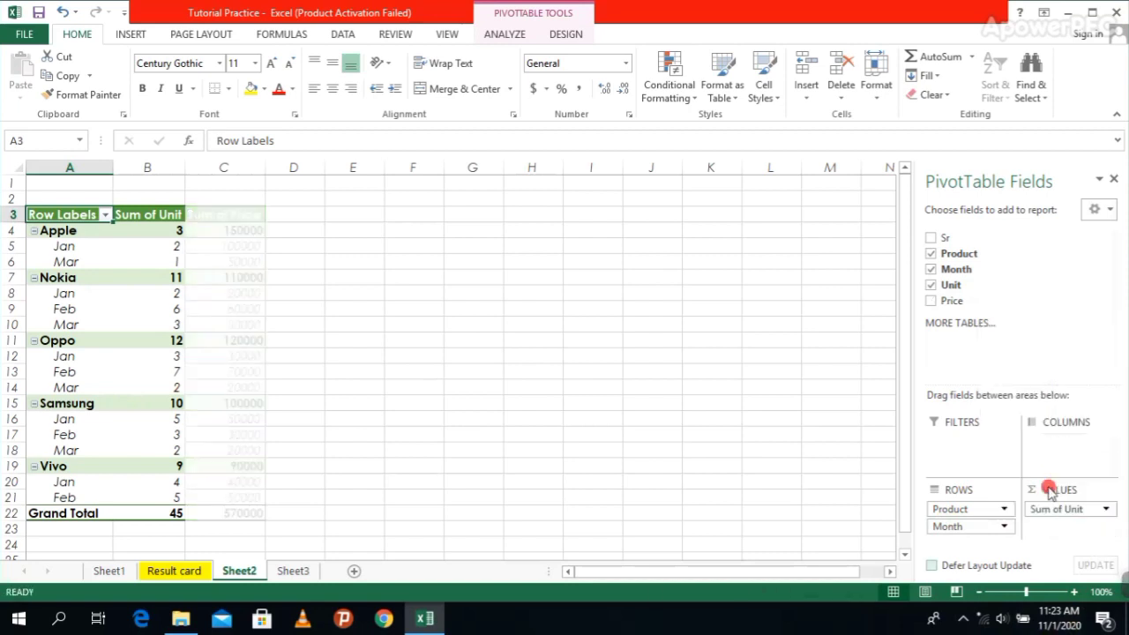
{"action": "left_click", "coordinate": [1105, 510]}
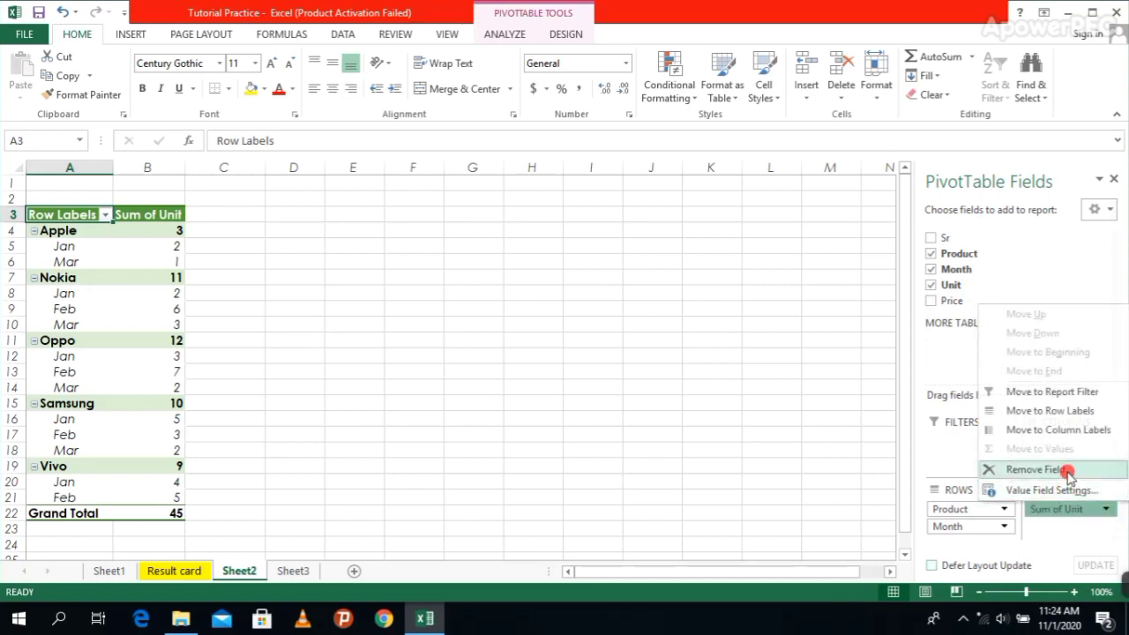
{"action": "left_click", "coordinate": [1069, 471]}
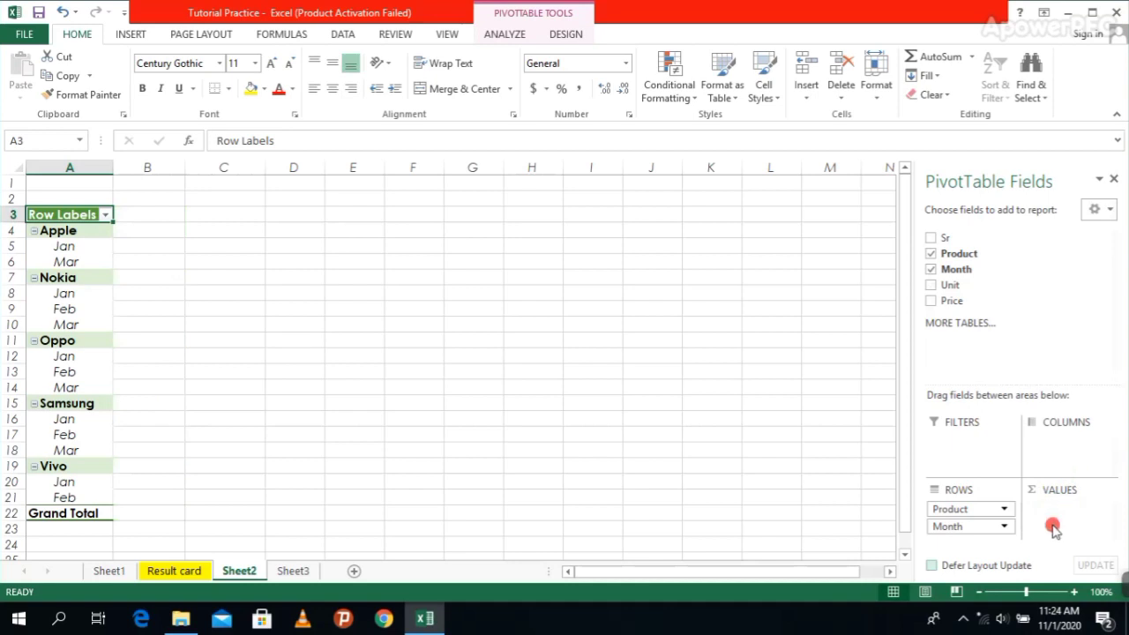
{"action": "left_click", "coordinate": [1005, 527]}
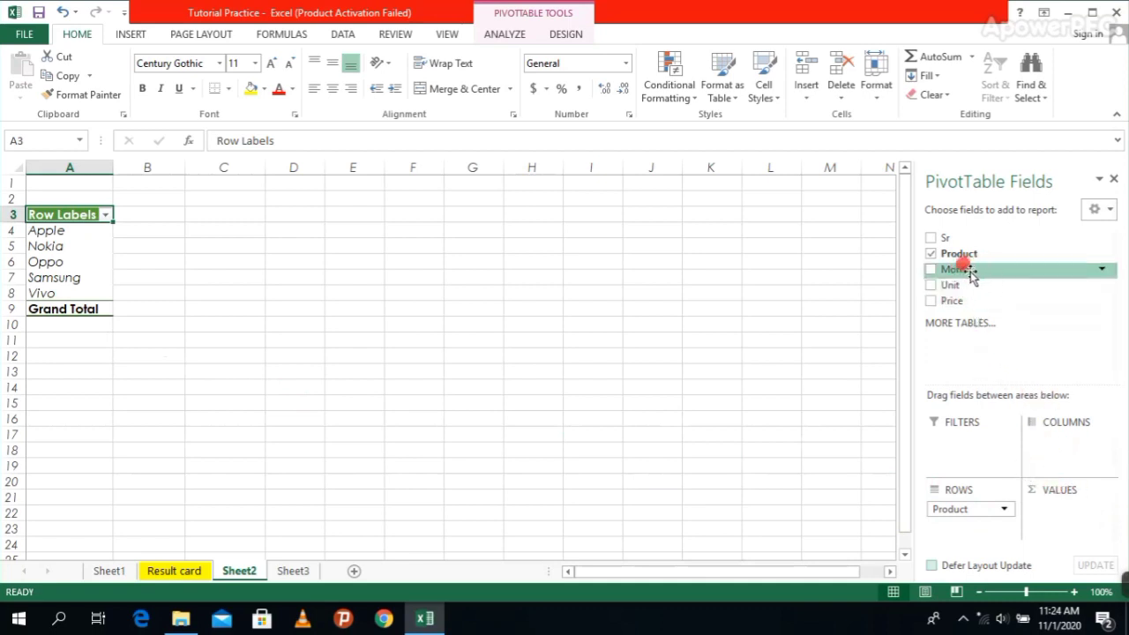
- Add Month to the Columns area and Unit to the Values area, keeping Product in Rows
{"action": "mouse_move", "coordinate": [974, 272]}
{"action": "left_mouse_down"}
{"action": "mouse_move", "coordinate": [1012, 298]}
{"action": "mouse_move", "coordinate": [1069, 416]}
{"action": "mouse_move", "coordinate": [1067, 448]}
{"action": "left_mouse_up"}
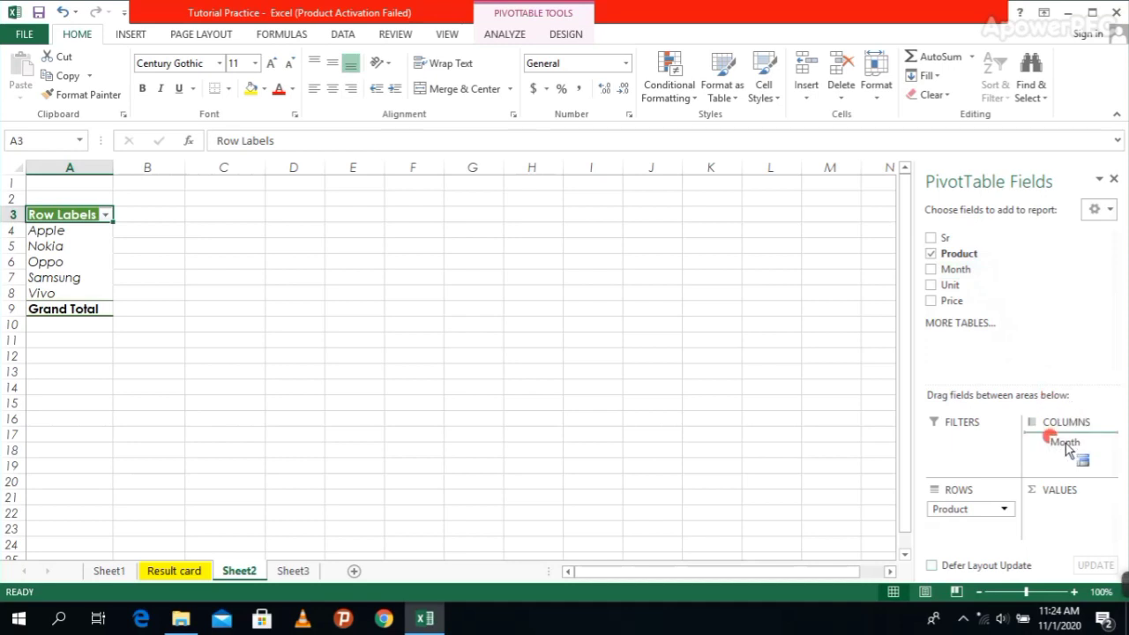
{"action": "left_click_drag", "start_coordinate": [1067, 448], "coordinate": [1067, 449]}
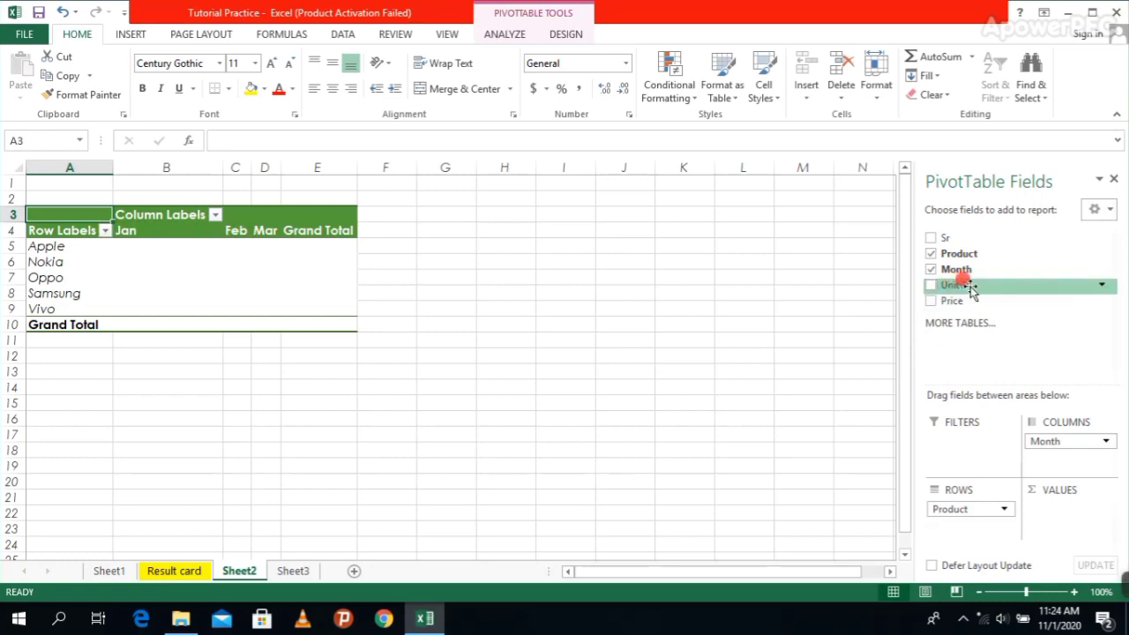
{"action": "left_click_drag", "start_coordinate": [968, 304], "coordinate": [1058, 512]}
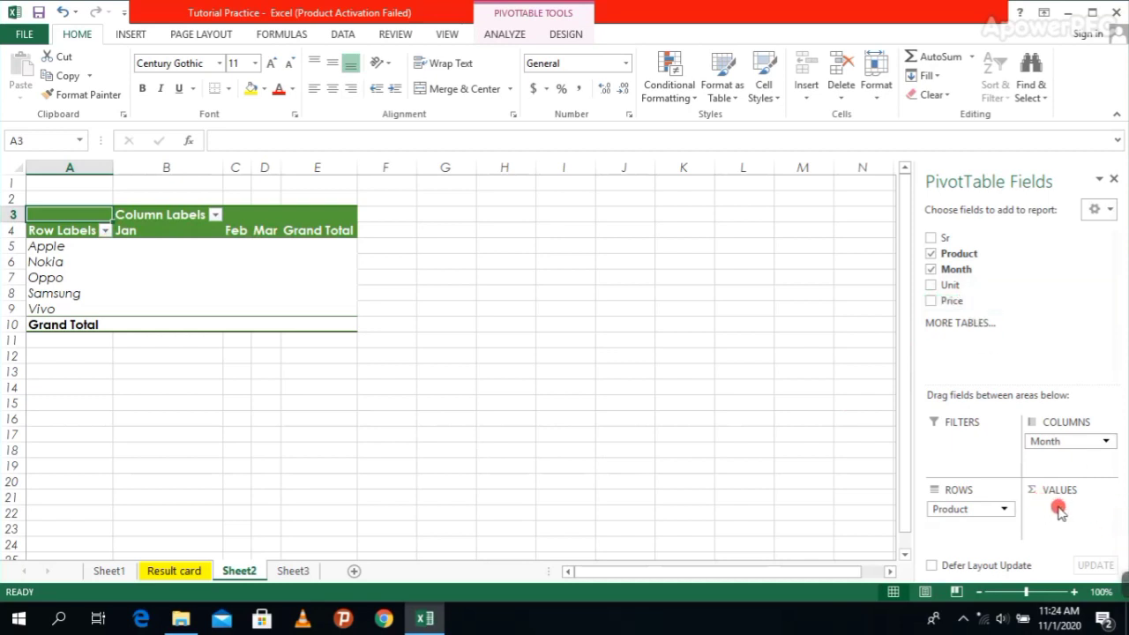
{"action": "left_click_drag", "start_coordinate": [970, 285], "coordinate": [1048, 518]}
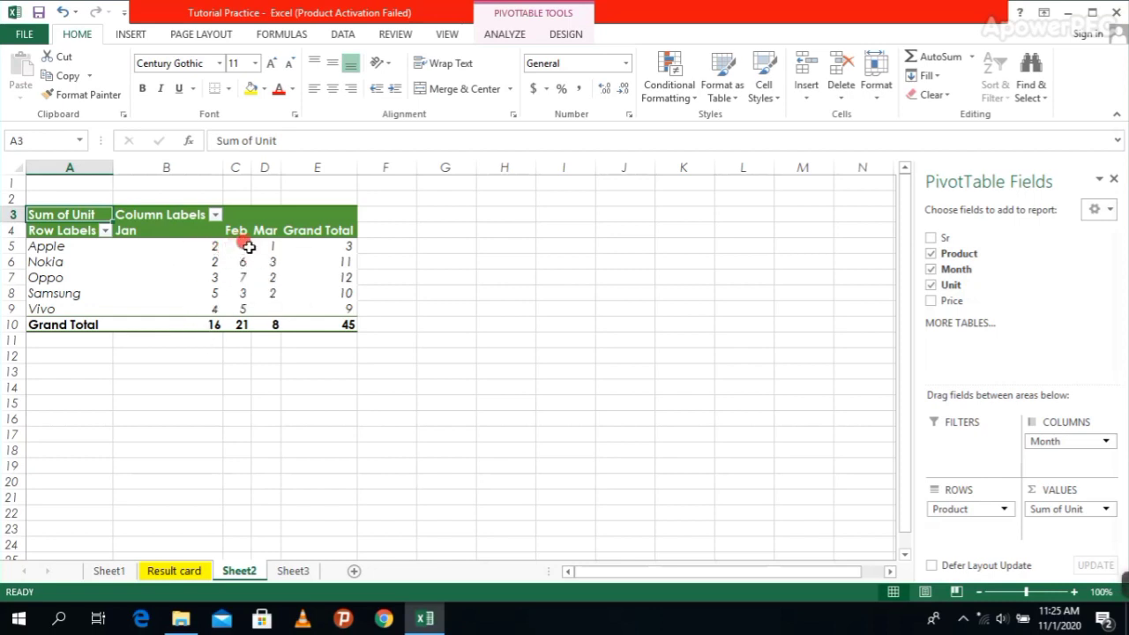
{"action": "mouse_move", "coordinate": [239, 247]}
{"action": "mouse_move", "coordinate": [240, 295]}
{"action": "mouse_move", "coordinate": [291, 249]}
{"action": "mouse_move", "coordinate": [282, 318]}
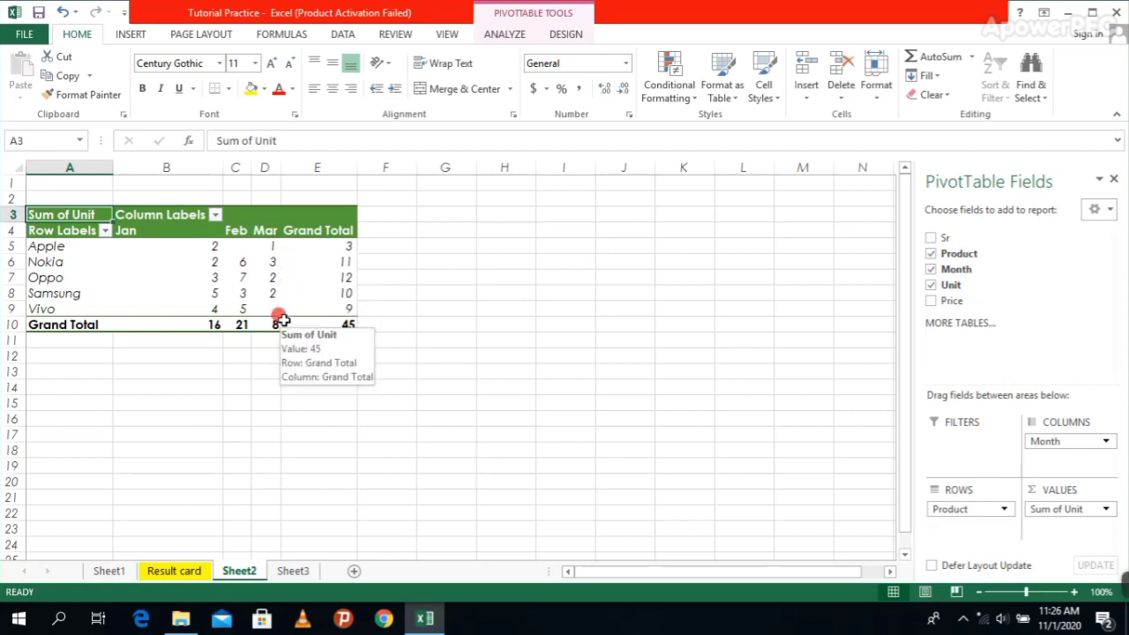
- Compare the report with the source sales data on Sheet3 and return to Sheet2
{"action": "left_click", "coordinate": [292, 570]}
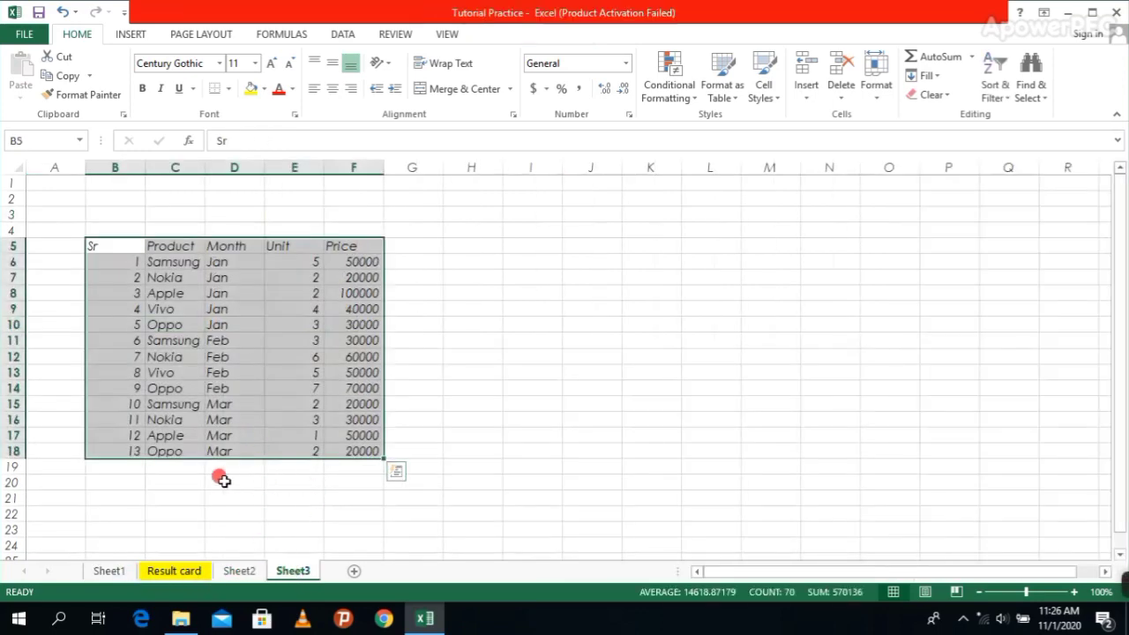
{"action": "left_click", "coordinate": [173, 495]}
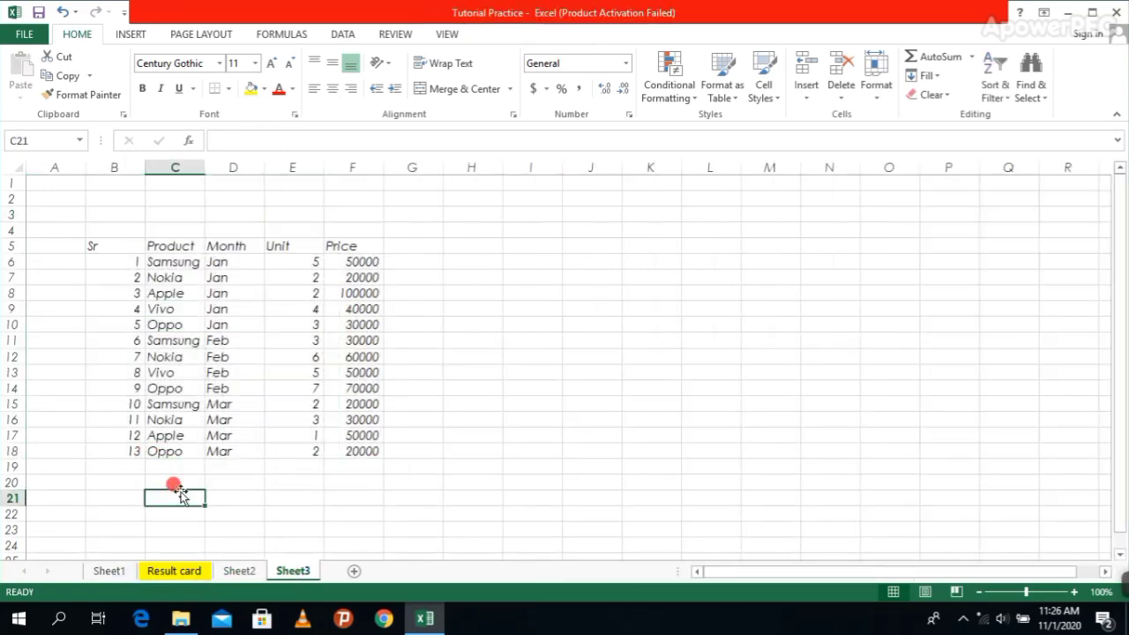
{"action": "left_click", "coordinate": [234, 575]}
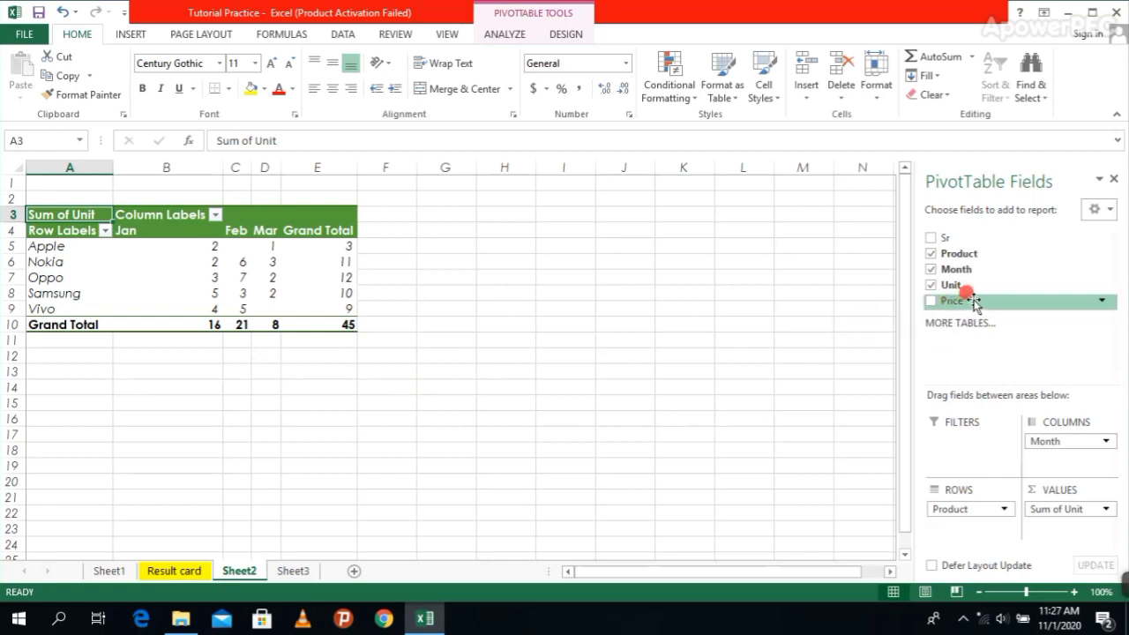
- Add the Price field below Sum of Unit in the Values area of the PivotTable
{"action": "left_click_drag", "start_coordinate": [973, 300], "coordinate": [1076, 529]}
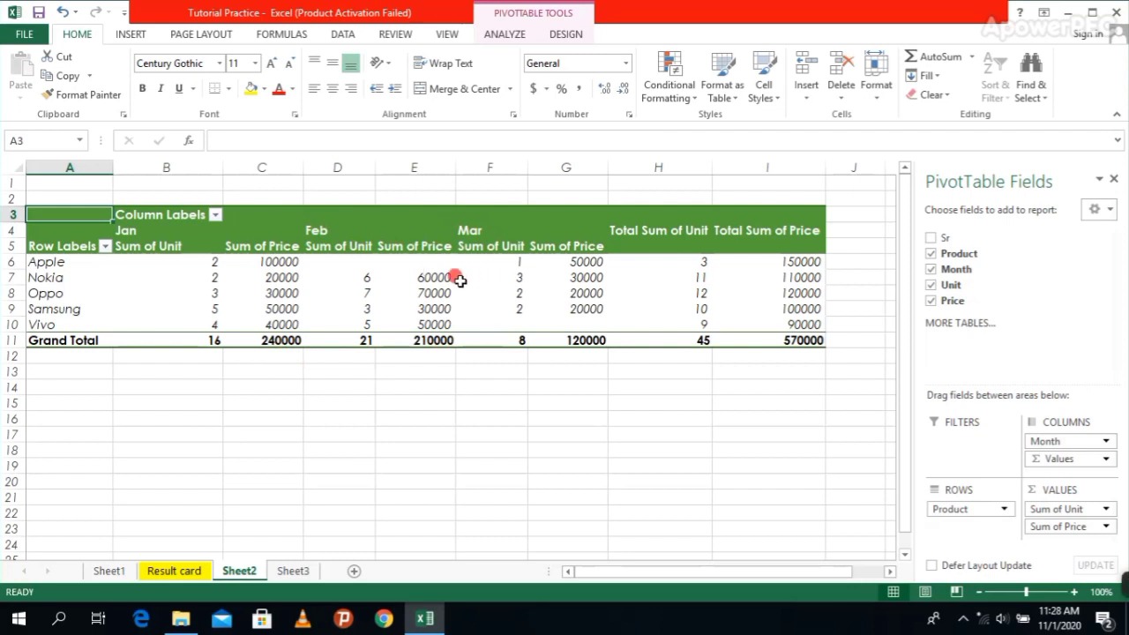
{"action": "mouse_move", "coordinate": [372, 264]}
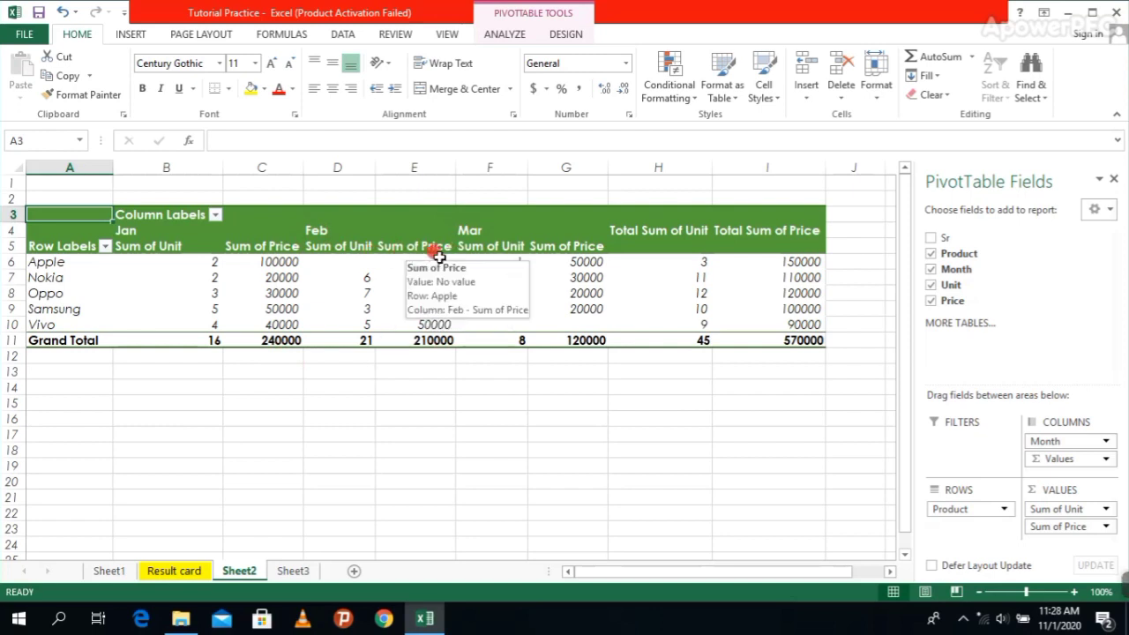
{"action": "mouse_move", "coordinate": [496, 277]}
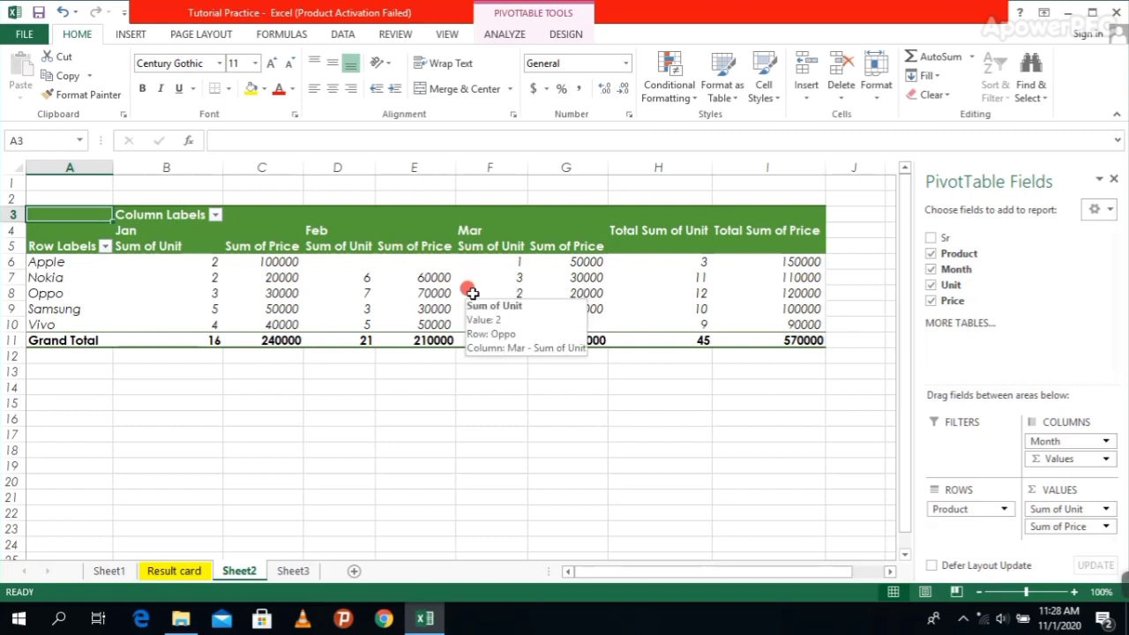
{"action": "mouse_move", "coordinate": [473, 313]}
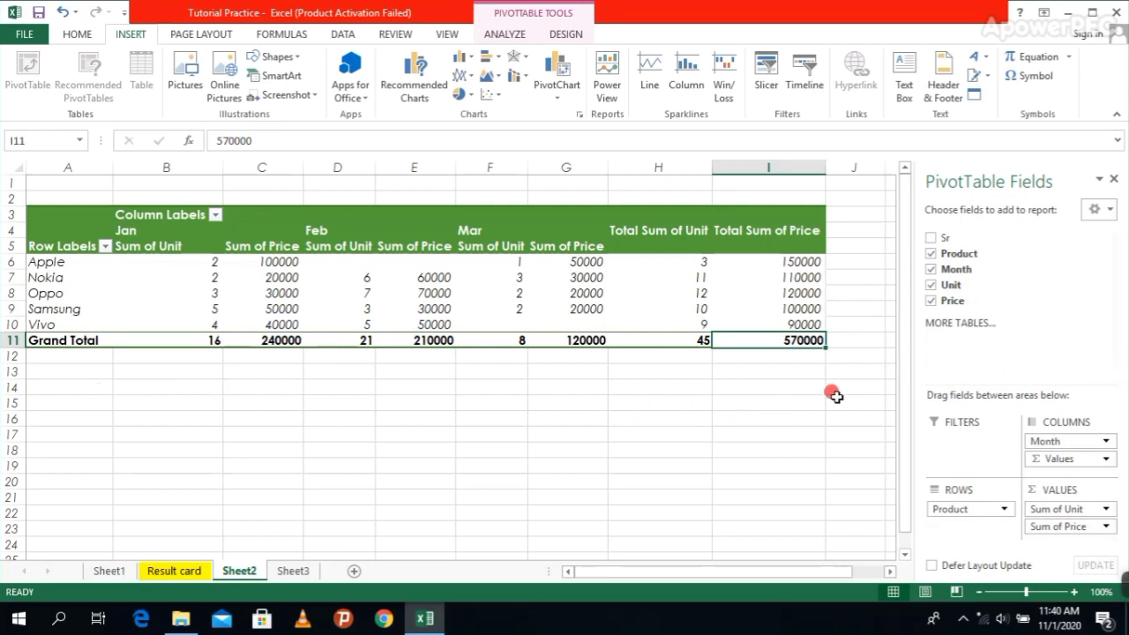
- Leave the report for Sheet3 and try to get recommended PivotTables without selecting the data range
{"action": "left_click", "coordinate": [532, 479]}
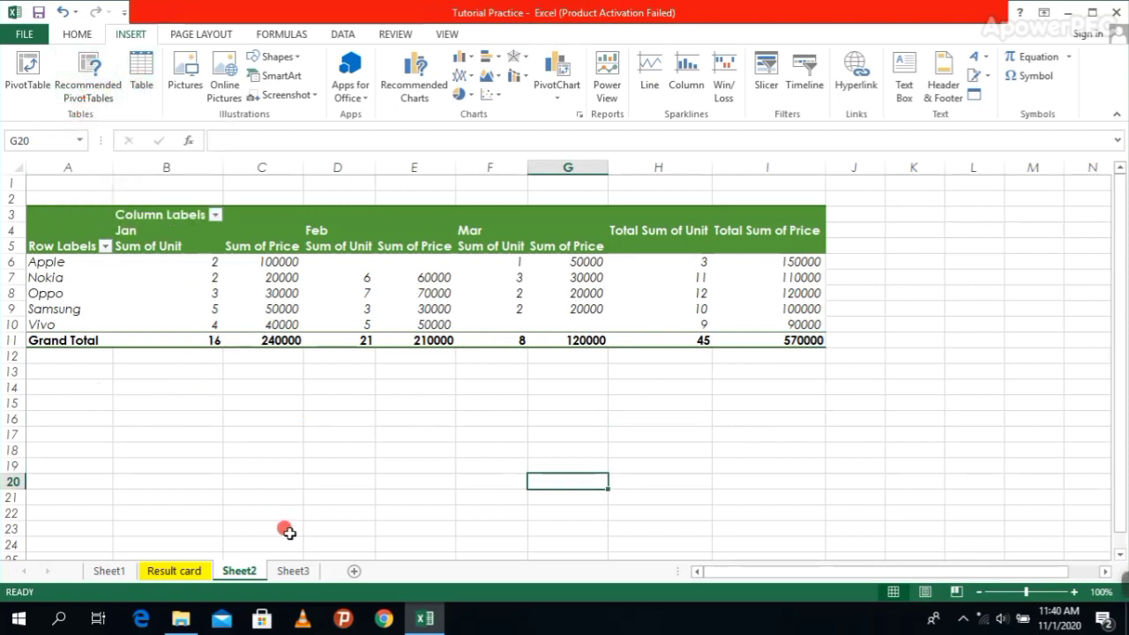
{"action": "left_click", "coordinate": [293, 572]}
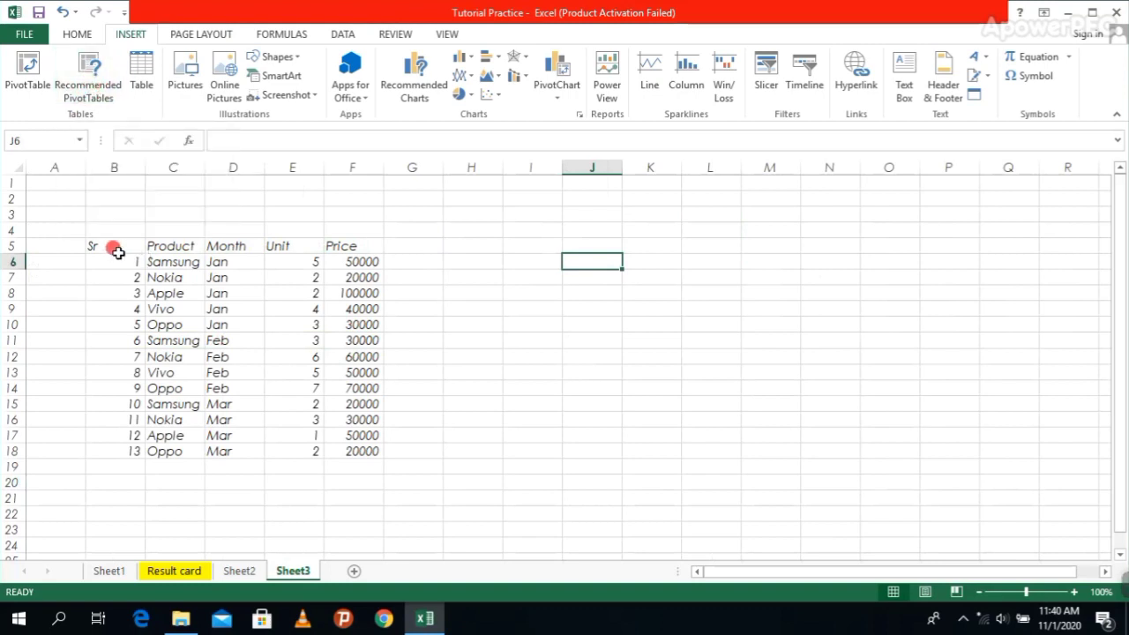
{"action": "left_click", "coordinate": [94, 85]}
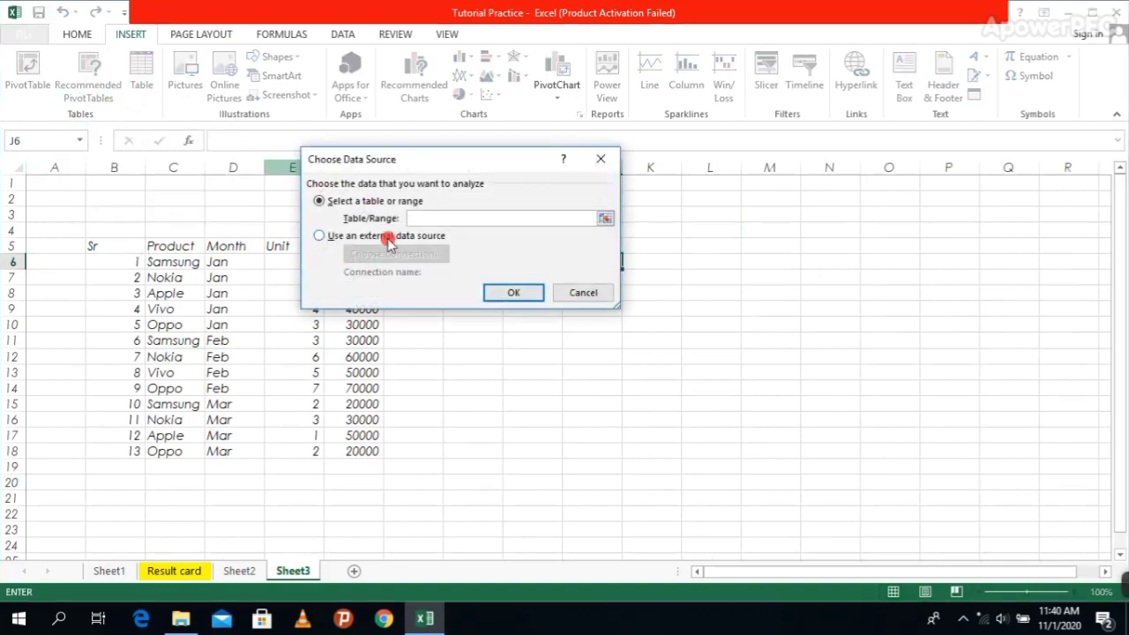
{"action": "left_click", "coordinate": [601, 160]}
- Preview the recommended PivotTables for the data range B5:F18 on Sheet3 and close the suggestions without inserting one
{"action": "left_click", "coordinate": [102, 242]}
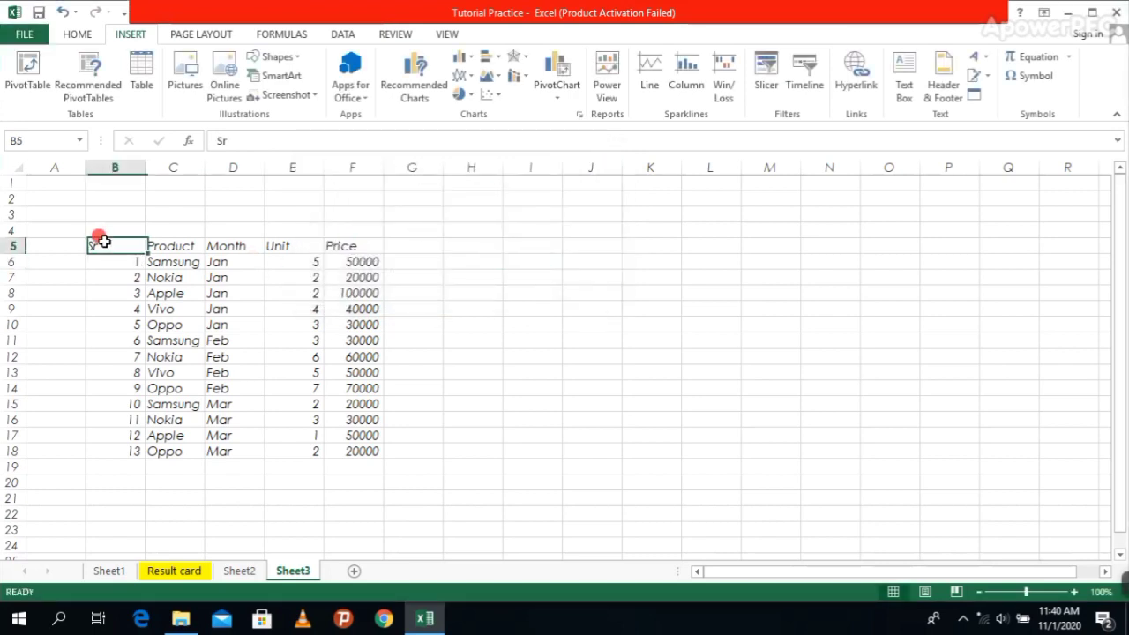
{"action": "left_click_drag", "start_coordinate": [104, 241], "coordinate": [348, 438]}
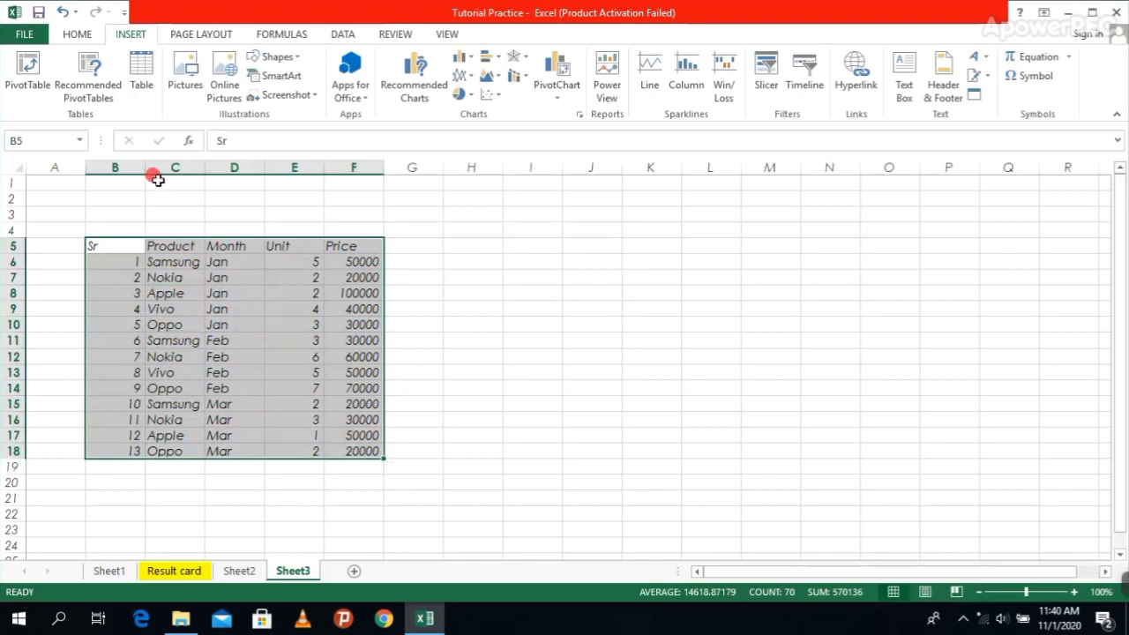
{"action": "left_click", "coordinate": [86, 70]}
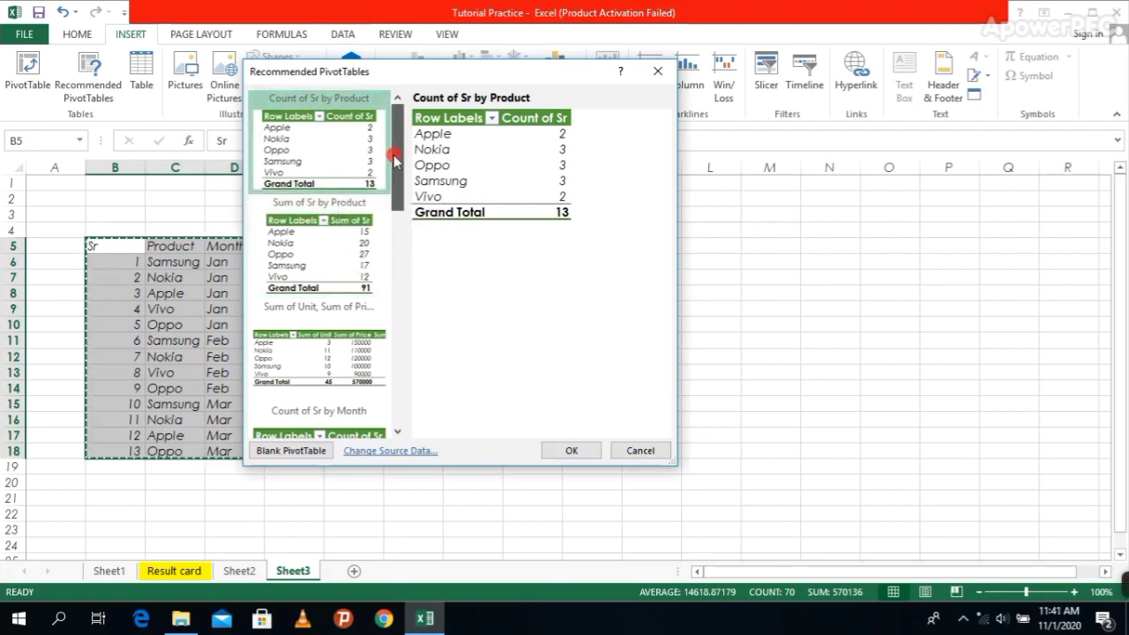
{"action": "left_click_drag", "start_coordinate": [394, 157], "coordinate": [396, 110]}
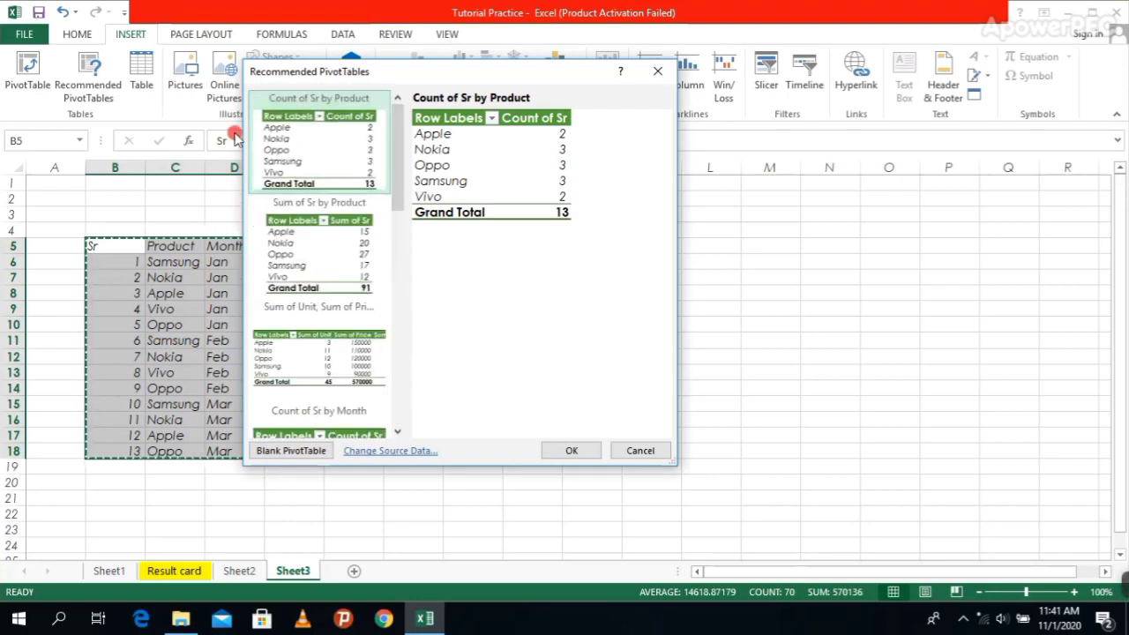
{"action": "left_click", "coordinate": [660, 71]}
{"action": "left_click", "coordinate": [516, 260]}
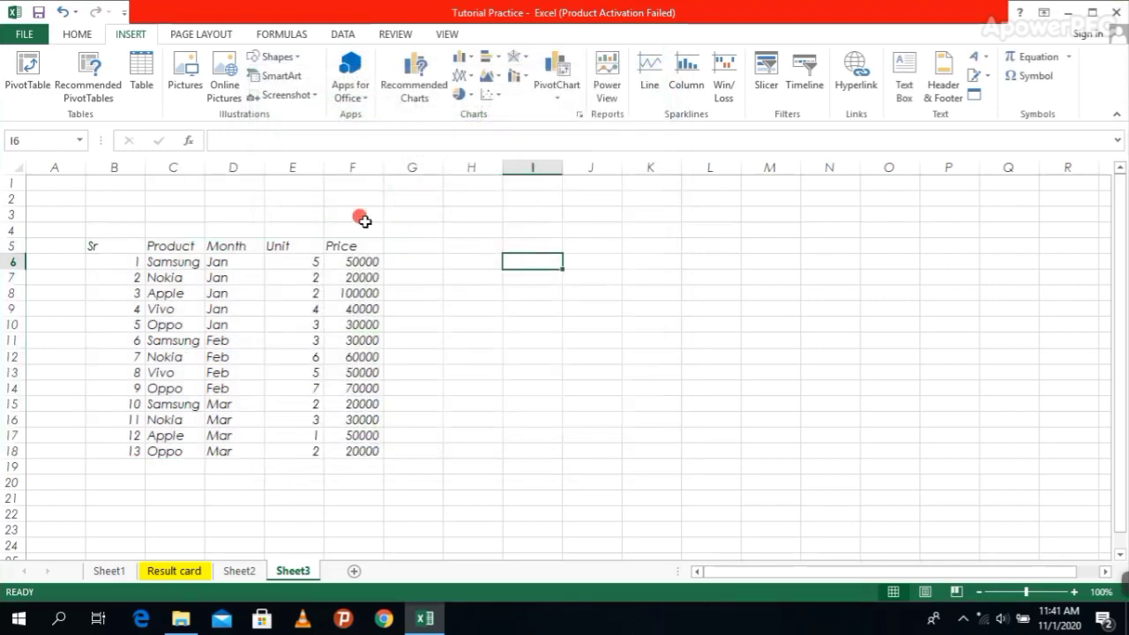
- Create a blank table without existing headers over K5:O20 on Sheet3 and give it the light yellow banded table style
{"action": "left_click", "coordinate": [141, 77]}
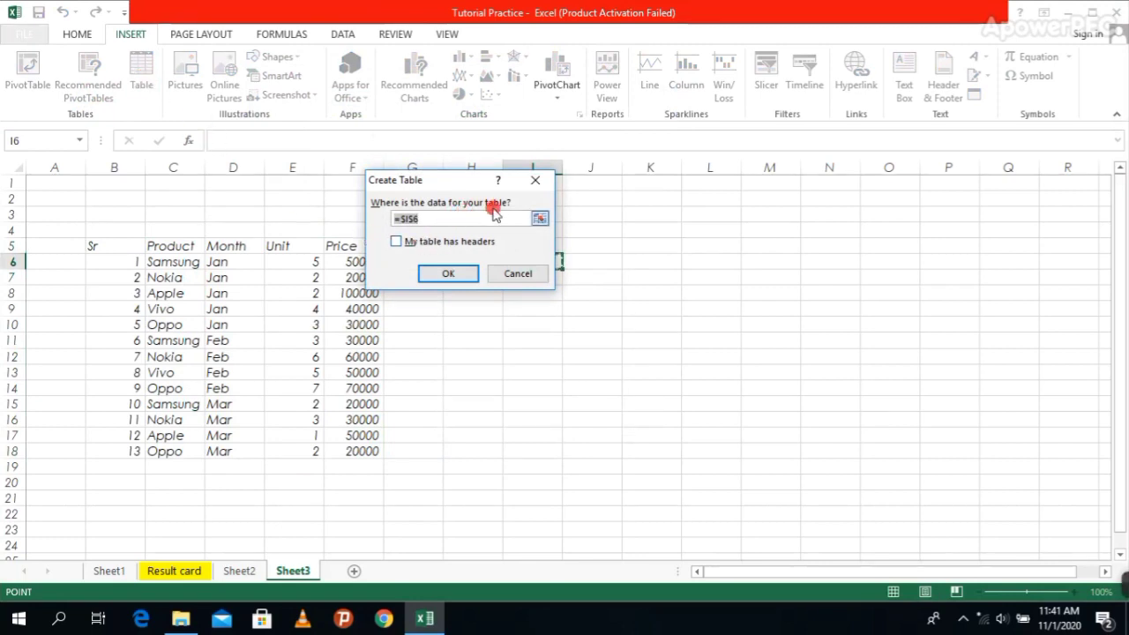
{"action": "left_click", "coordinate": [535, 181]}
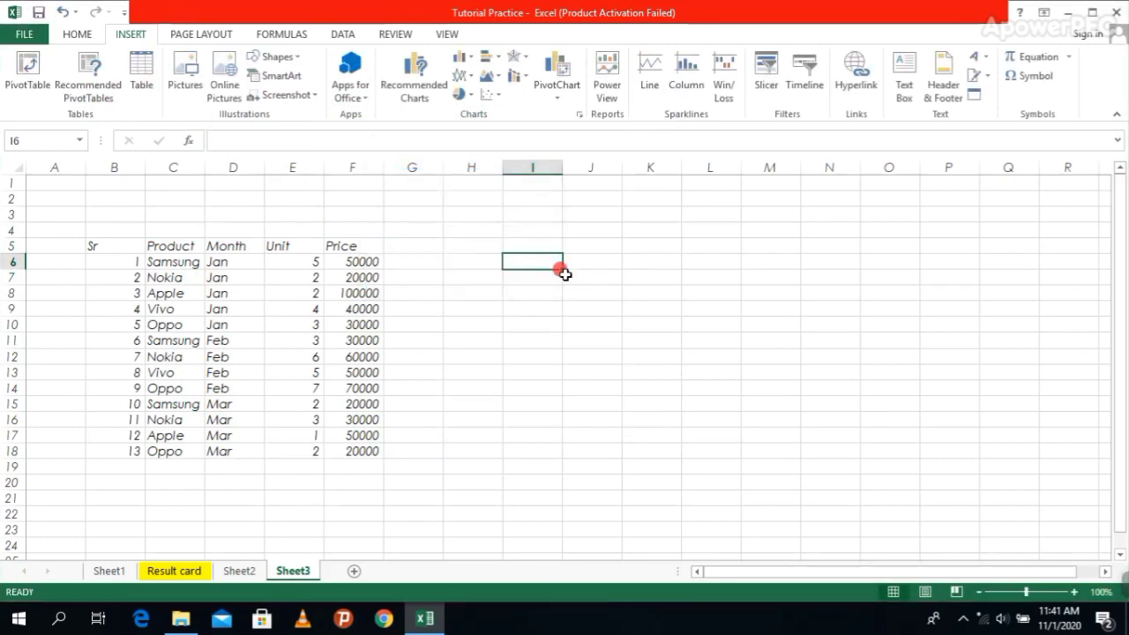
{"action": "left_click", "coordinate": [660, 246]}
{"action": "left_click_drag", "start_coordinate": [659, 246], "coordinate": [902, 475]}
{"action": "left_click", "coordinate": [139, 84]}
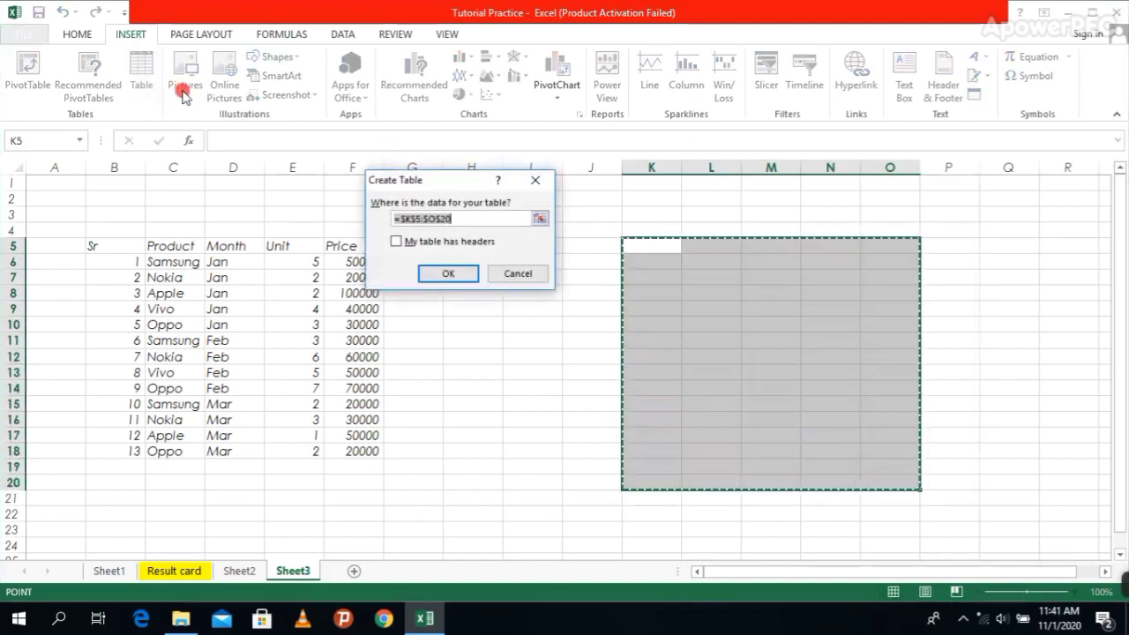
{"action": "left_click", "coordinate": [517, 285]}
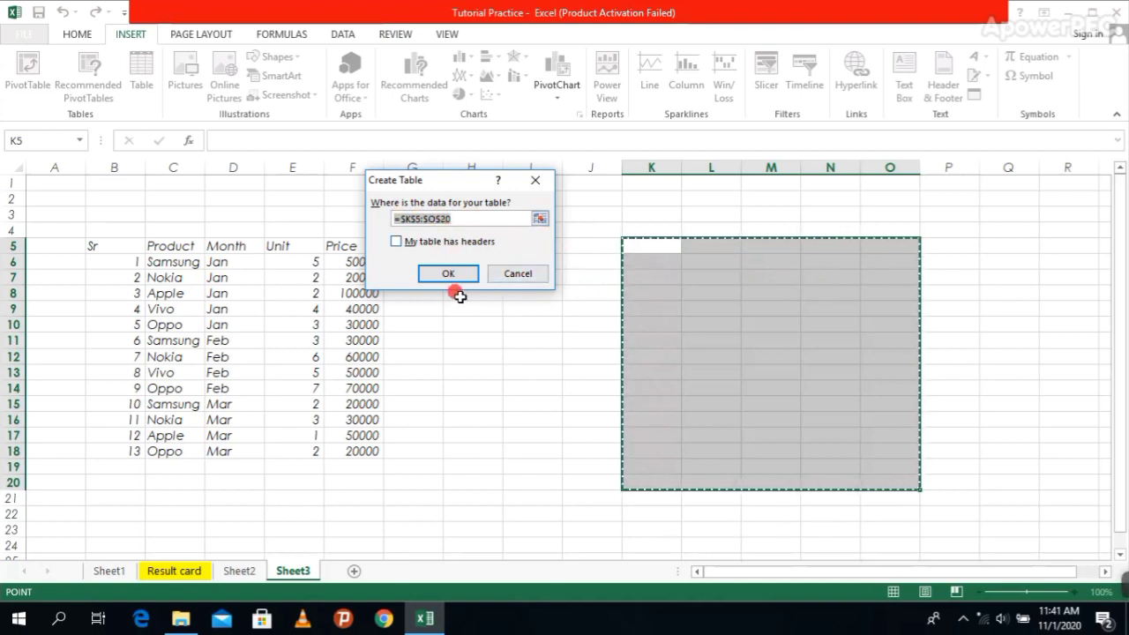
{"action": "left_click", "coordinate": [449, 275]}
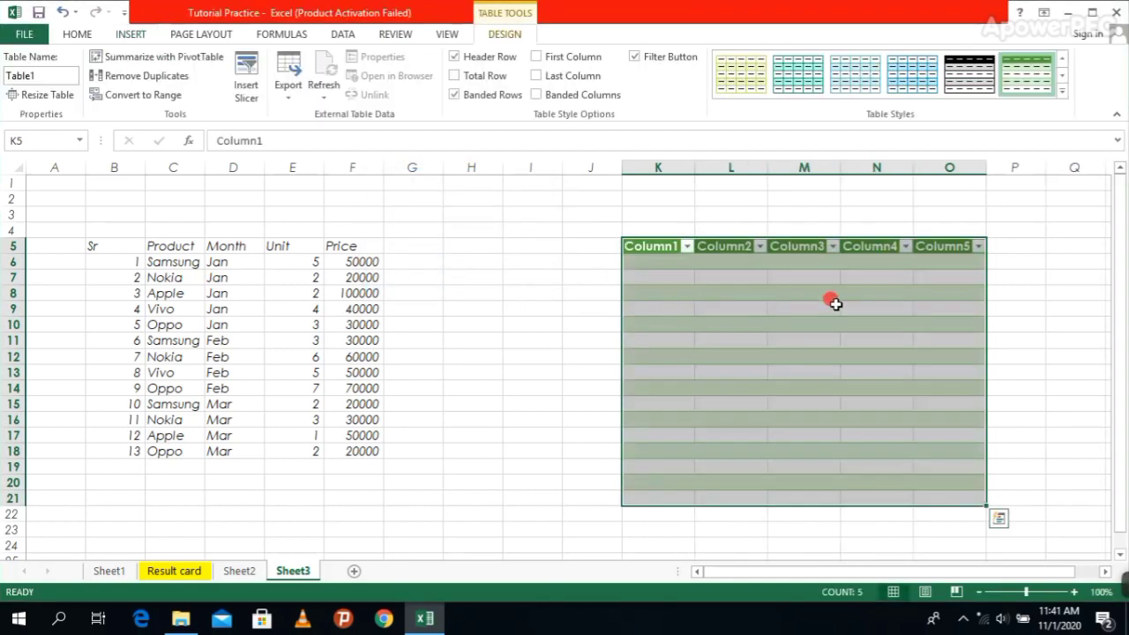
{"action": "left_click", "coordinate": [791, 80]}
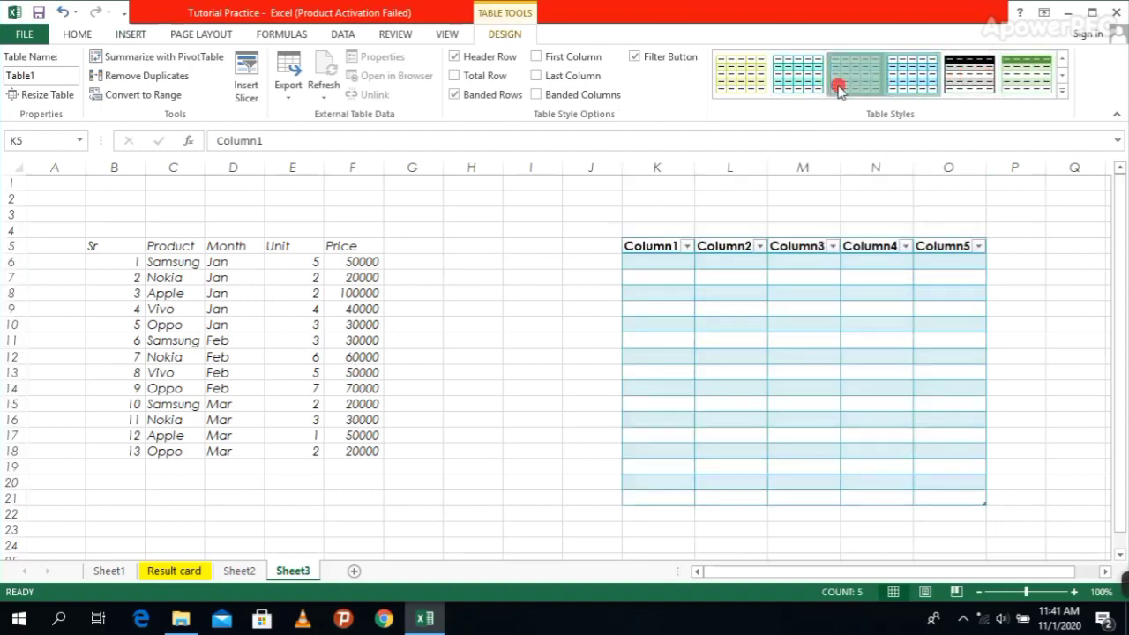
{"action": "left_click", "coordinate": [725, 82]}
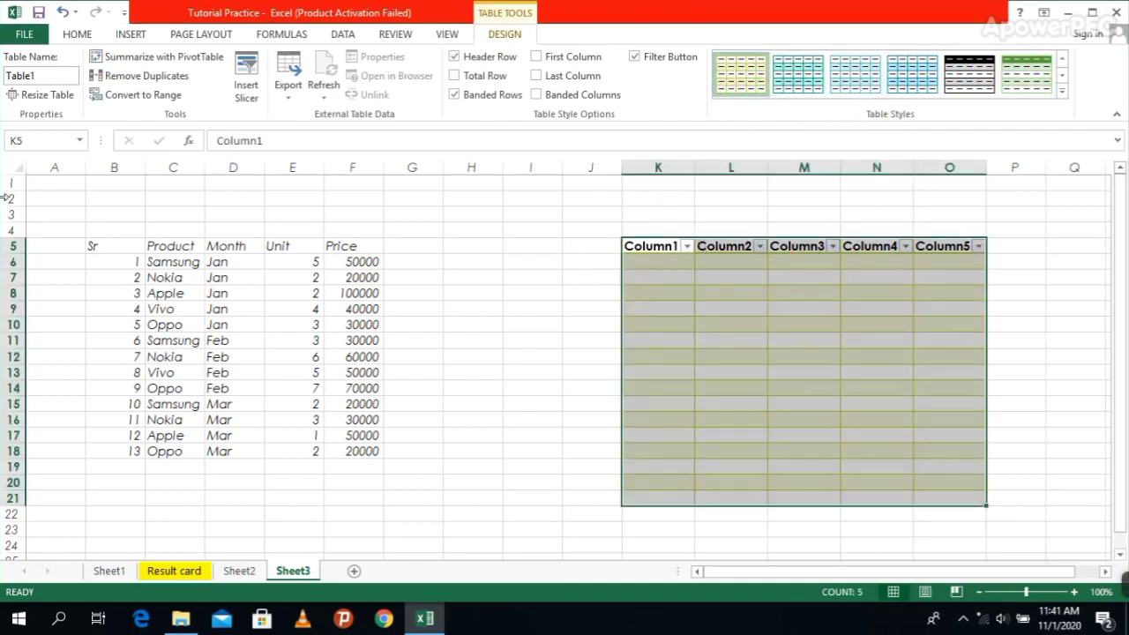
- Delete the blank table in columns K to O from Sheet3
{"action": "left_click", "coordinate": [507, 293]}
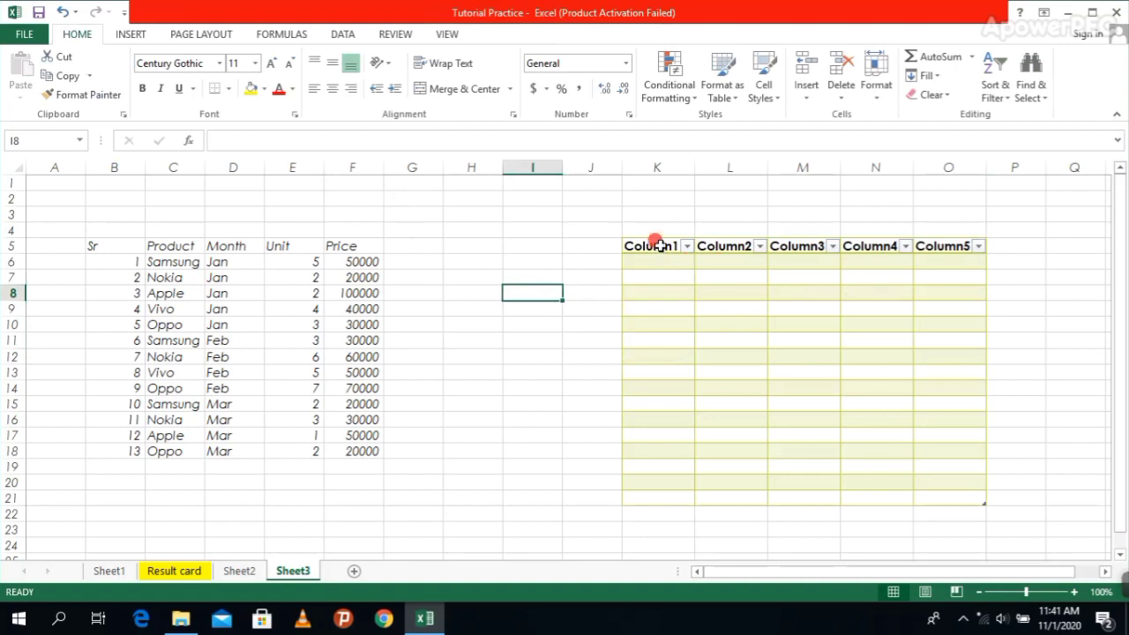
{"action": "left_click_drag", "start_coordinate": [660, 246], "coordinate": [965, 488]}
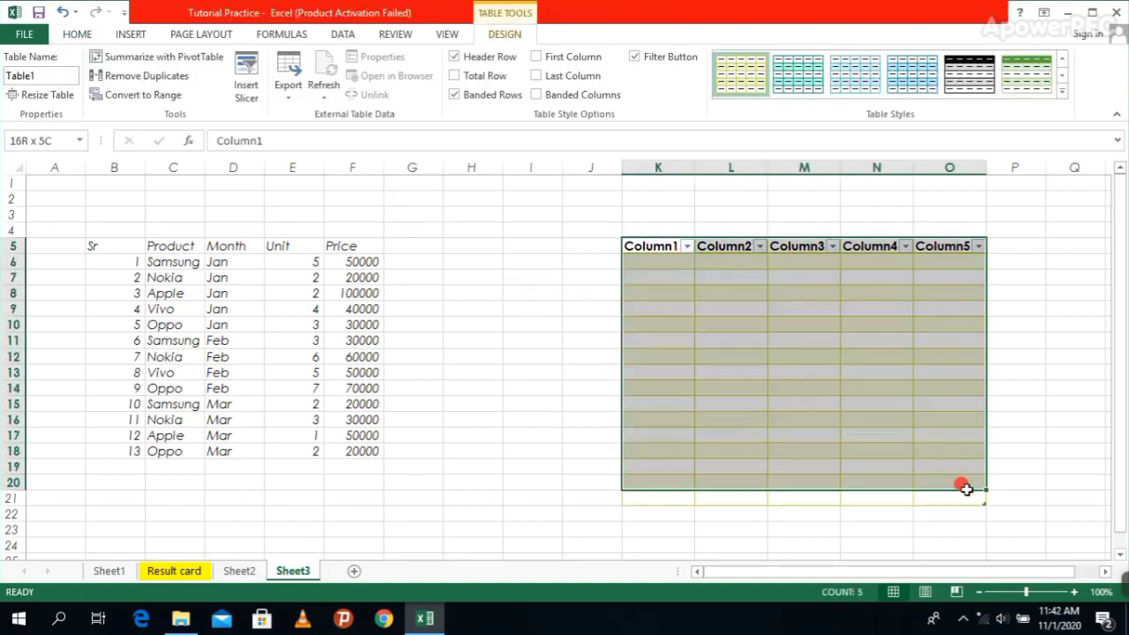
{"action": "right_click", "coordinate": [869, 385]}
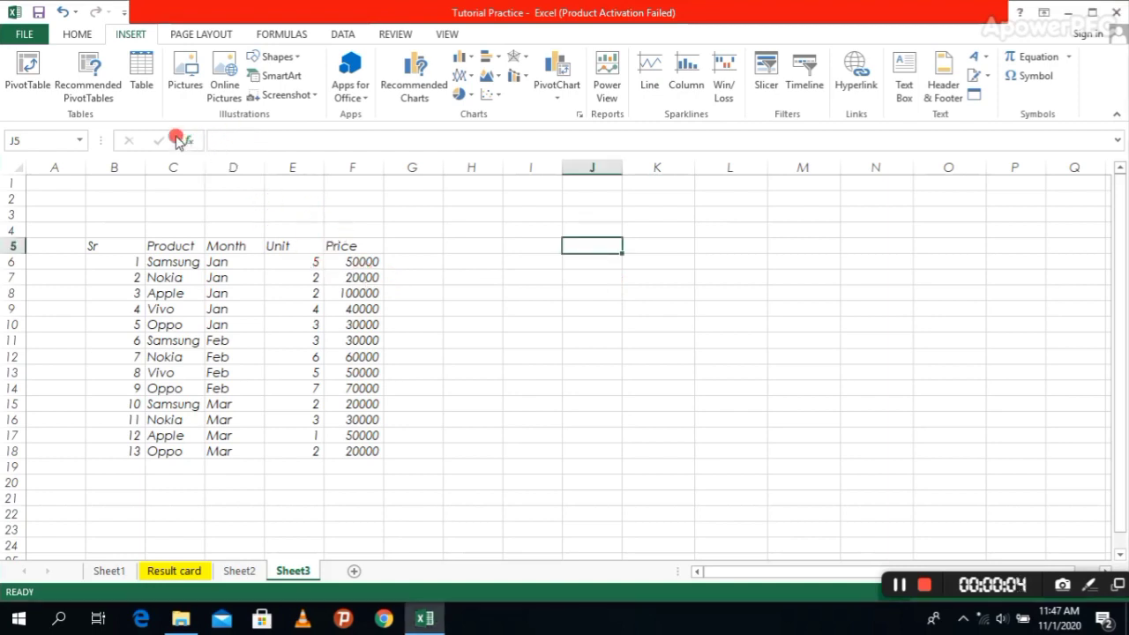
- Insert the picture Ojri Camp Area from the Pictures folder at cell D6 on Sheet1 and move it up to row 2
{"action": "left_click", "coordinate": [108, 575]}
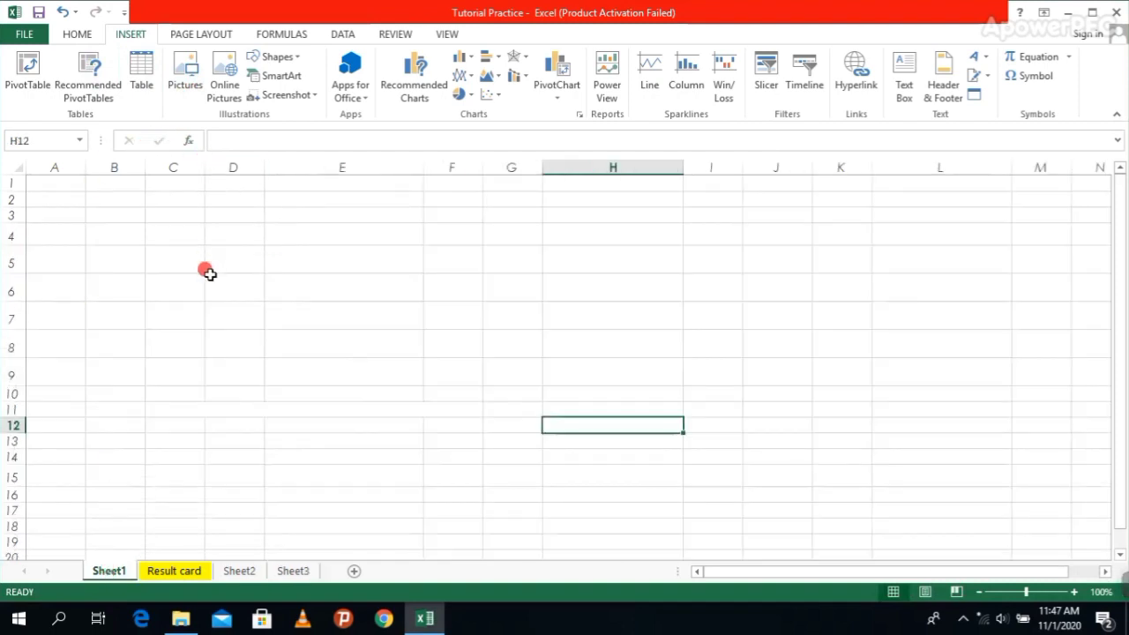
{"action": "left_click", "coordinate": [209, 275]}
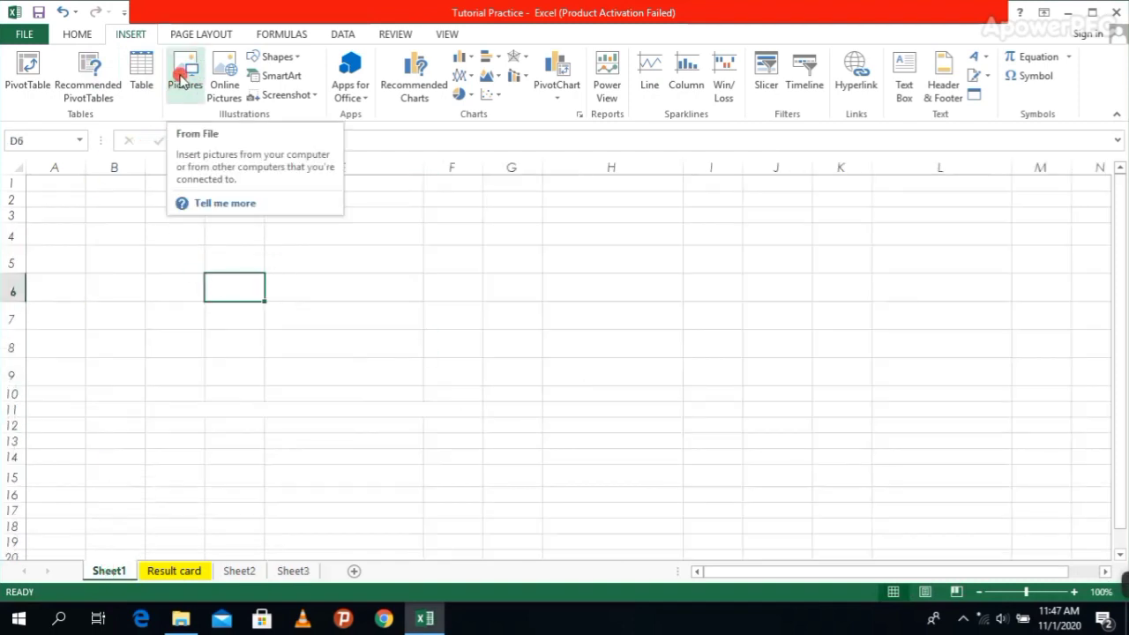
{"action": "left_click", "coordinate": [181, 77]}
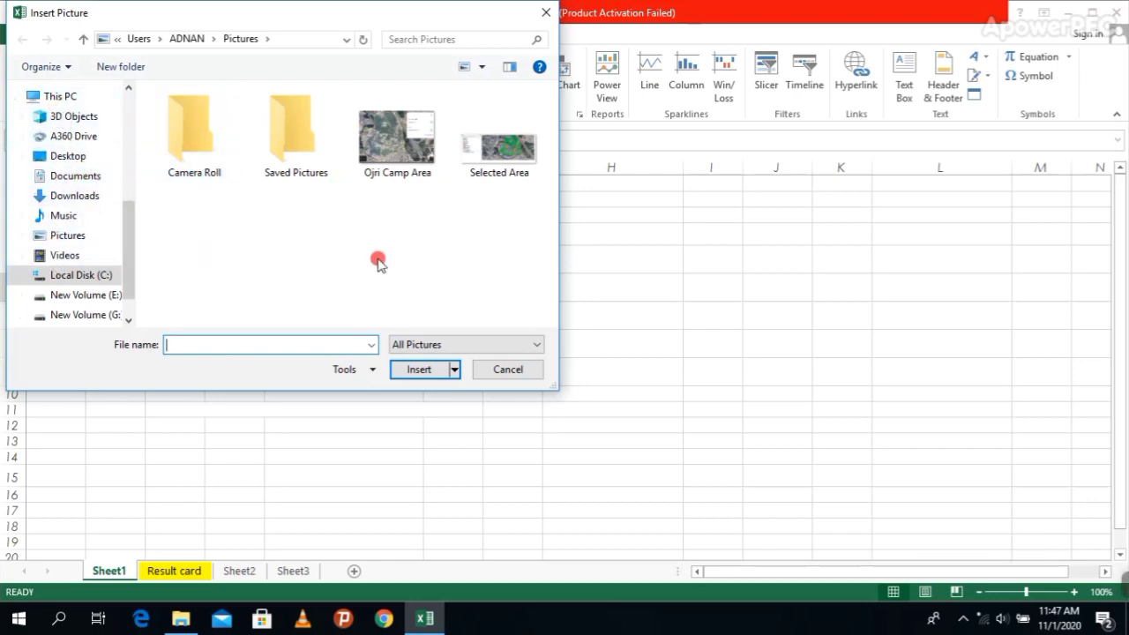
{"action": "left_click", "coordinate": [397, 154]}
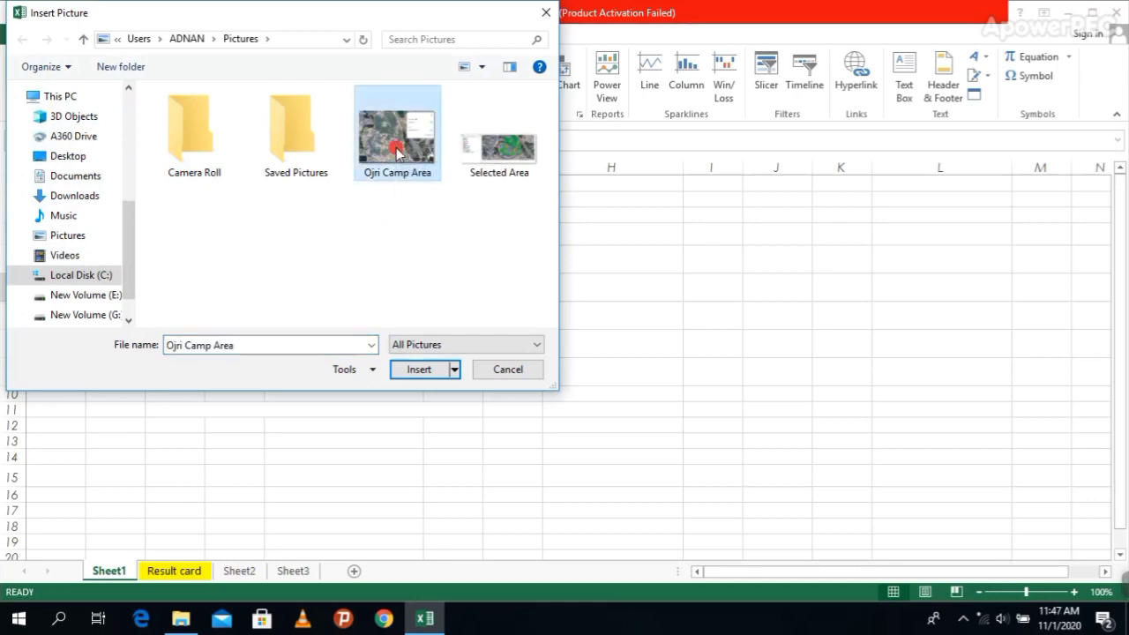
{"action": "left_click", "coordinate": [436, 383]}
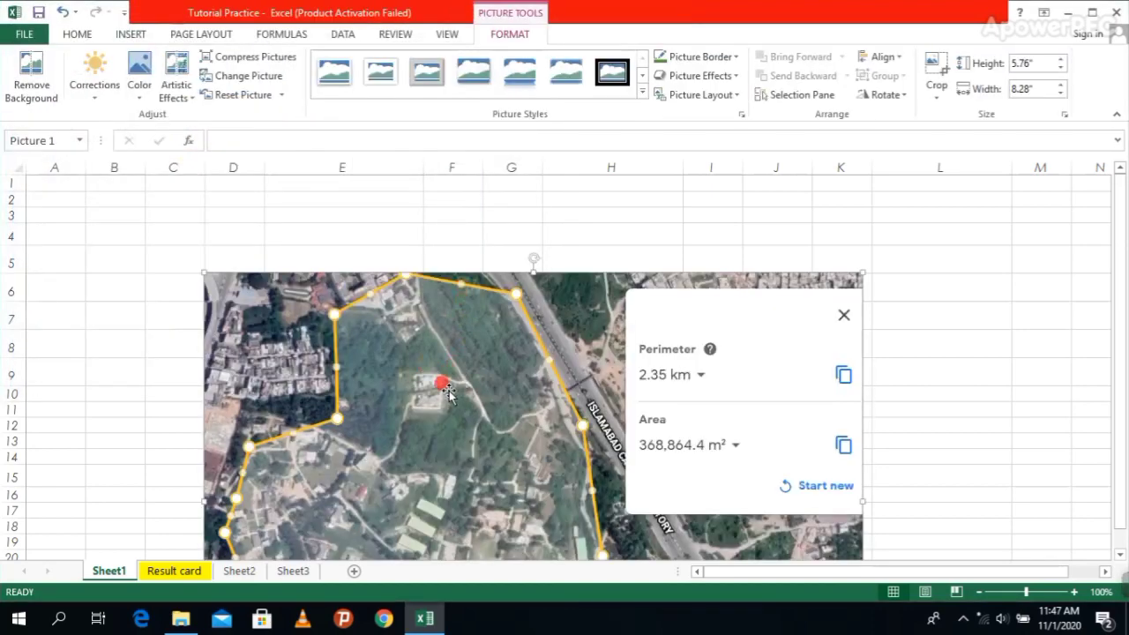
{"action": "left_click_drag", "start_coordinate": [441, 378], "coordinate": [397, 296]}
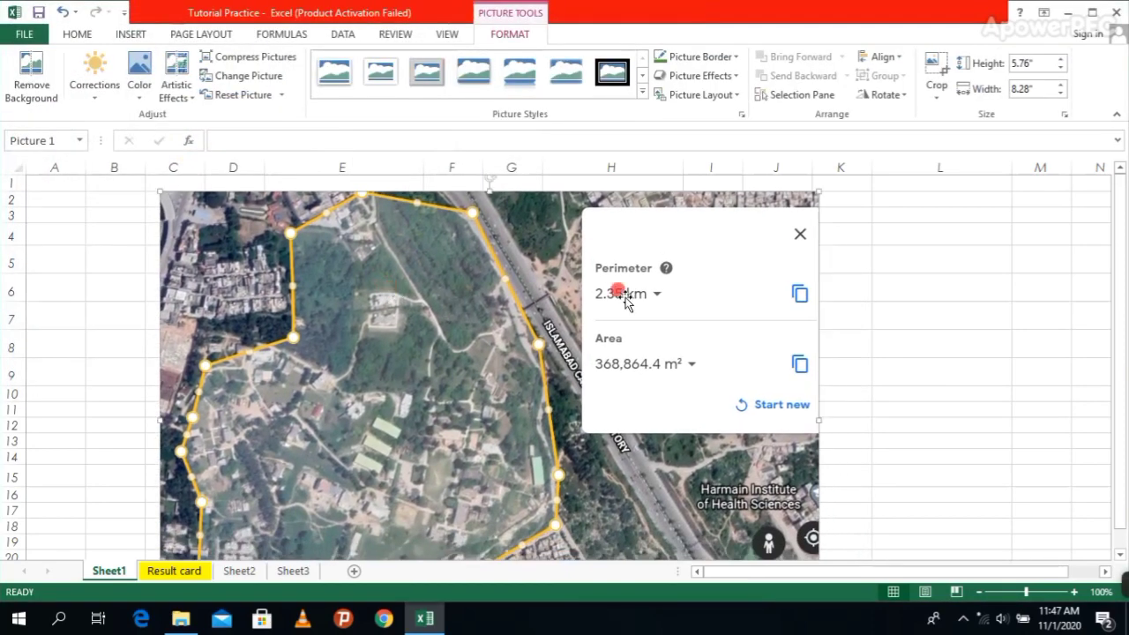
- Reduce the picture's height to 4.3" with its width scaling in proportion
{"action": "left_click", "coordinate": [1061, 71]}
{"action": "left_click", "coordinate": [1061, 71]}
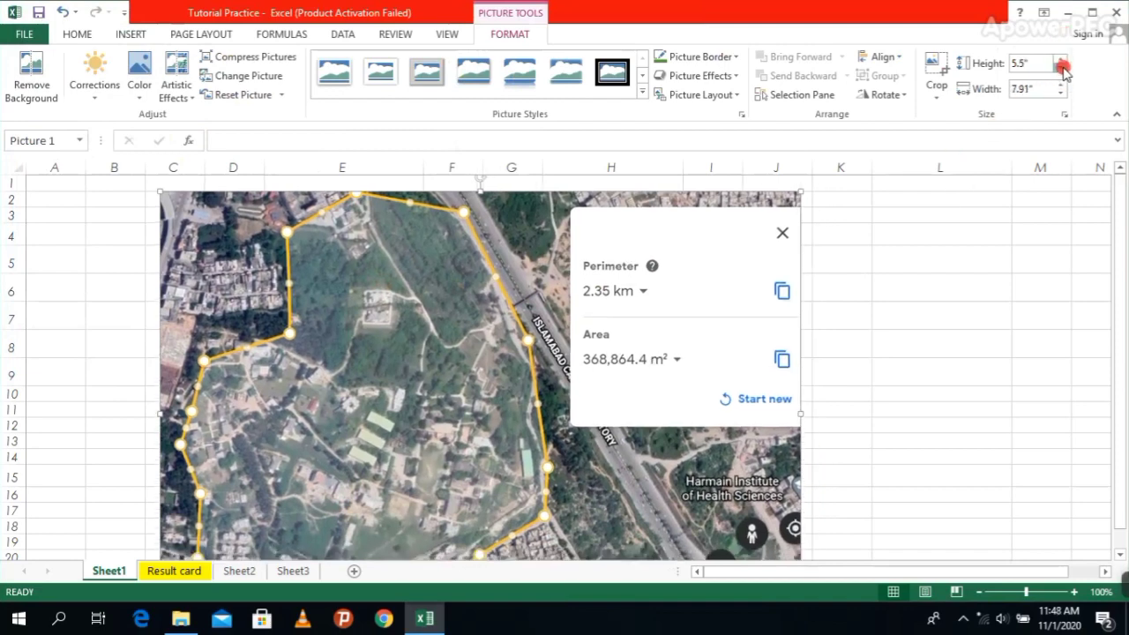
{"action": "left_click", "coordinate": [1061, 70]}
{"action": "left_click", "coordinate": [1061, 71]}
{"action": "left_click", "coordinate": [1061, 71]}
{"action": "left_click", "coordinate": [1061, 70]}
{"action": "left_click", "coordinate": [1061, 71]}
{"action": "left_click", "coordinate": [1061, 71]}
{"action": "left_click", "coordinate": [1061, 71]}
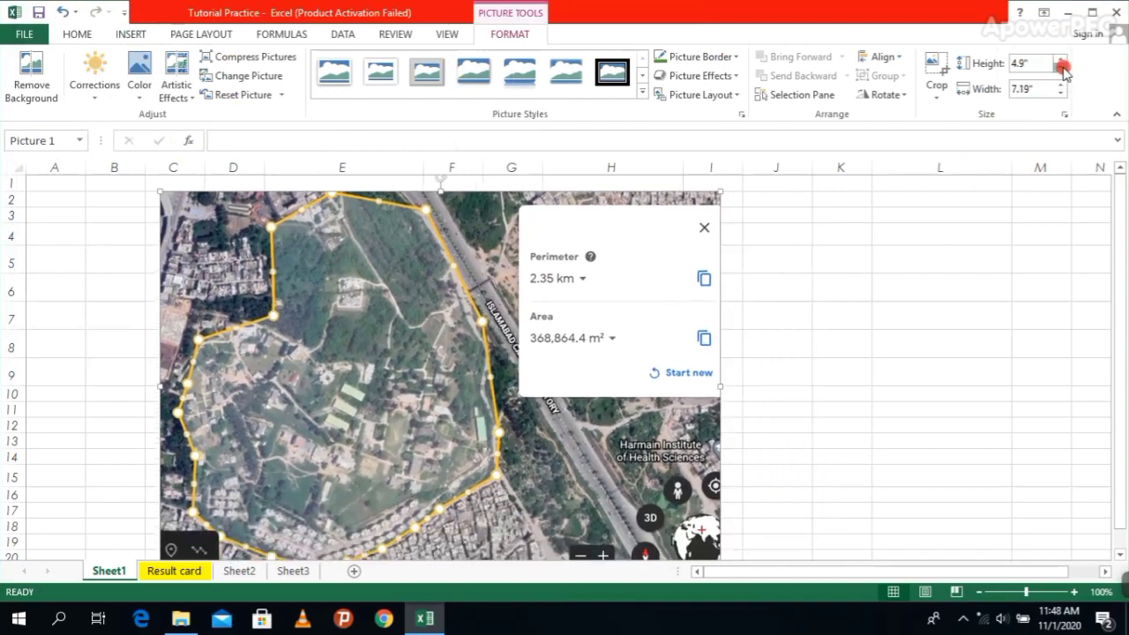
{"action": "left_click", "coordinate": [1061, 70]}
{"action": "left_click", "coordinate": [1061, 71]}
{"action": "left_click", "coordinate": [1061, 70]}
{"action": "left_click", "coordinate": [1061, 70]}
{"action": "left_click", "coordinate": [1061, 71]}
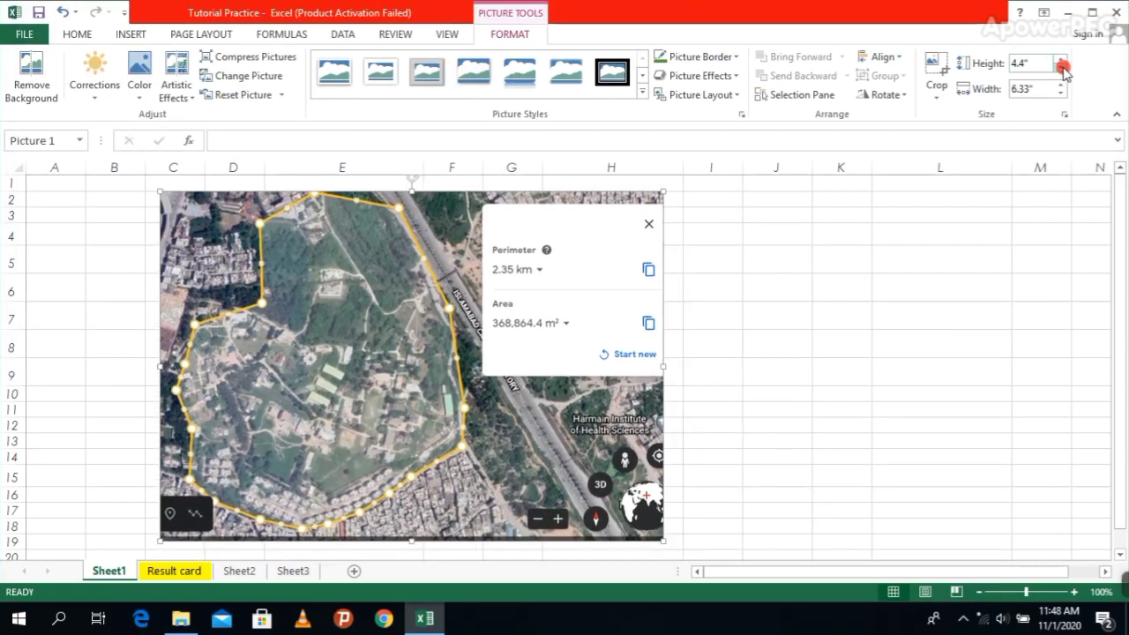
{"action": "left_click", "coordinate": [1061, 71]}
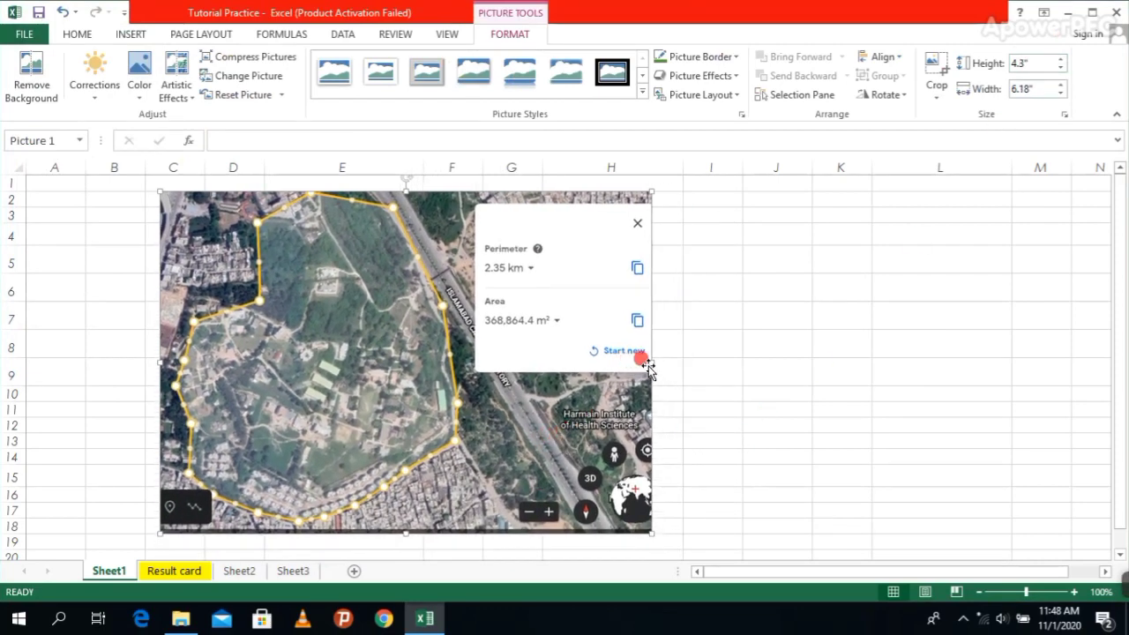
- Stretch the picture freehand to about 10.2" wide and 4.9" high, and shift it so its left edge lies in column B
{"action": "left_click_drag", "start_coordinate": [651, 361], "coordinate": [971, 348]}
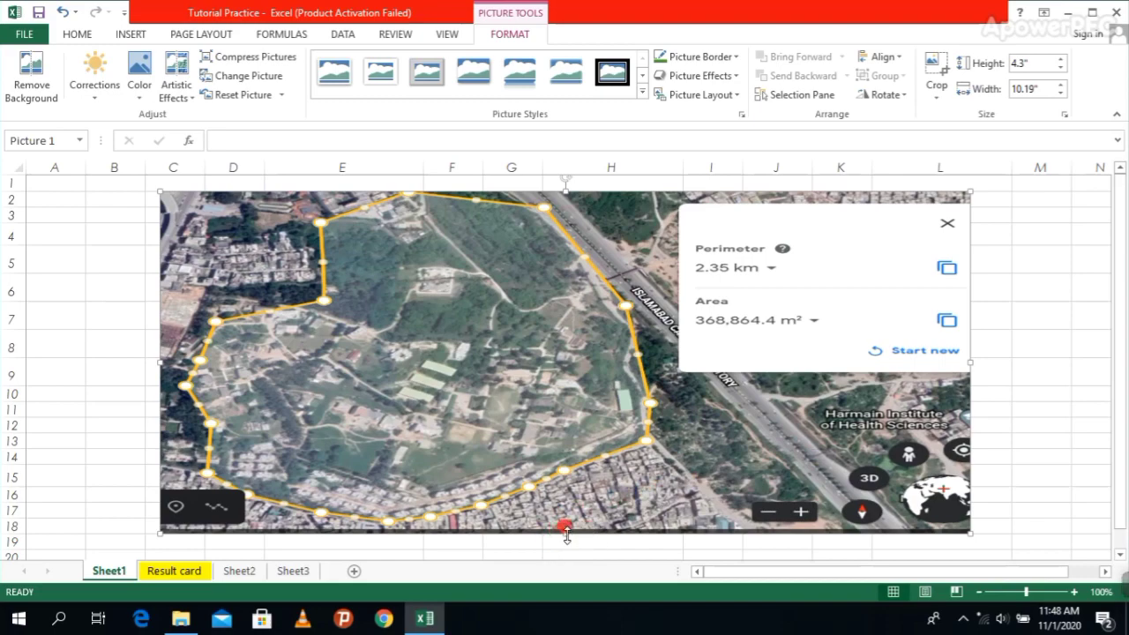
{"action": "left_click_drag", "start_coordinate": [567, 535], "coordinate": [547, 496]}
{"action": "left_click_drag", "start_coordinate": [553, 413], "coordinate": [501, 450]}
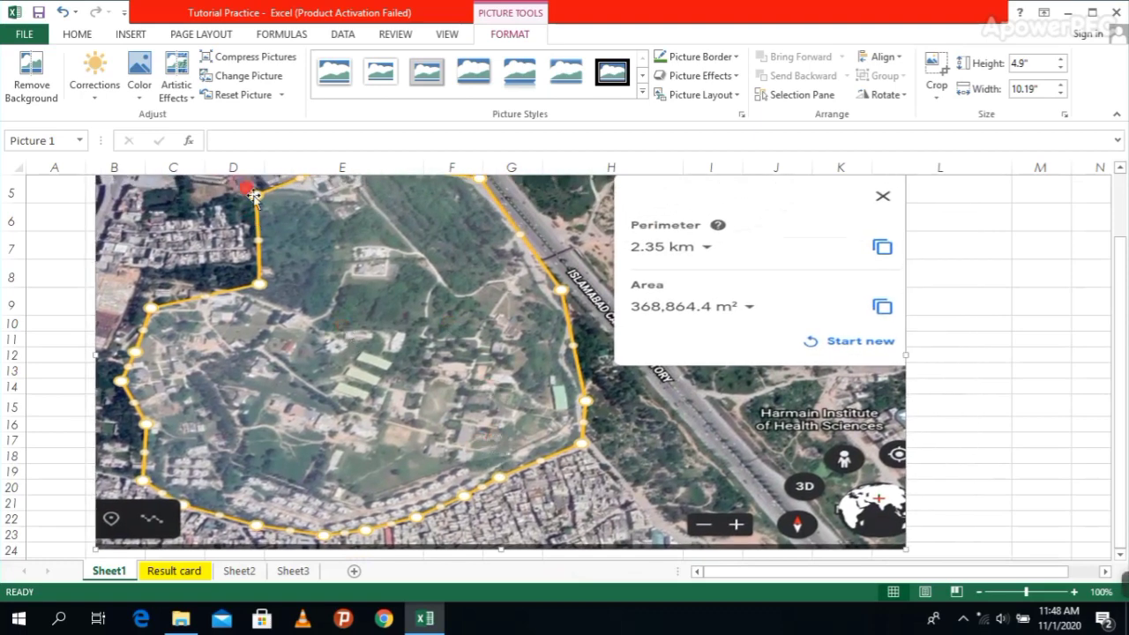
- Cut the map picture out of Sheet1
{"action": "right_click", "coordinate": [453, 314]}
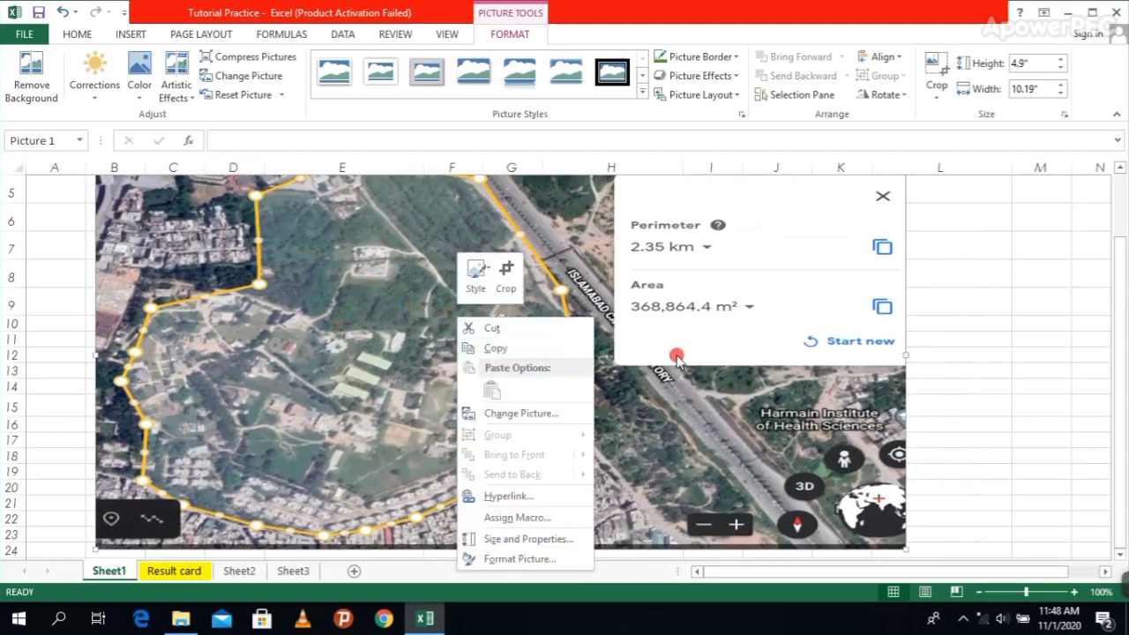
{"action": "left_click", "coordinate": [529, 335]}
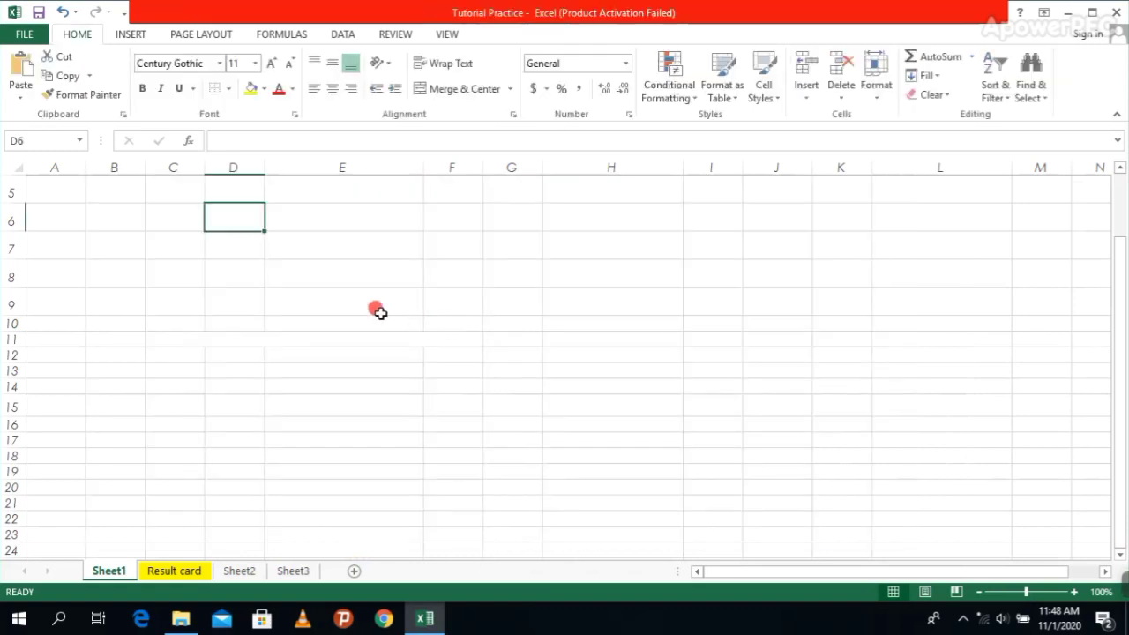
- Try to insert an online picture on Sheet1 and dismiss the dialog
{"action": "left_click", "coordinate": [125, 33]}
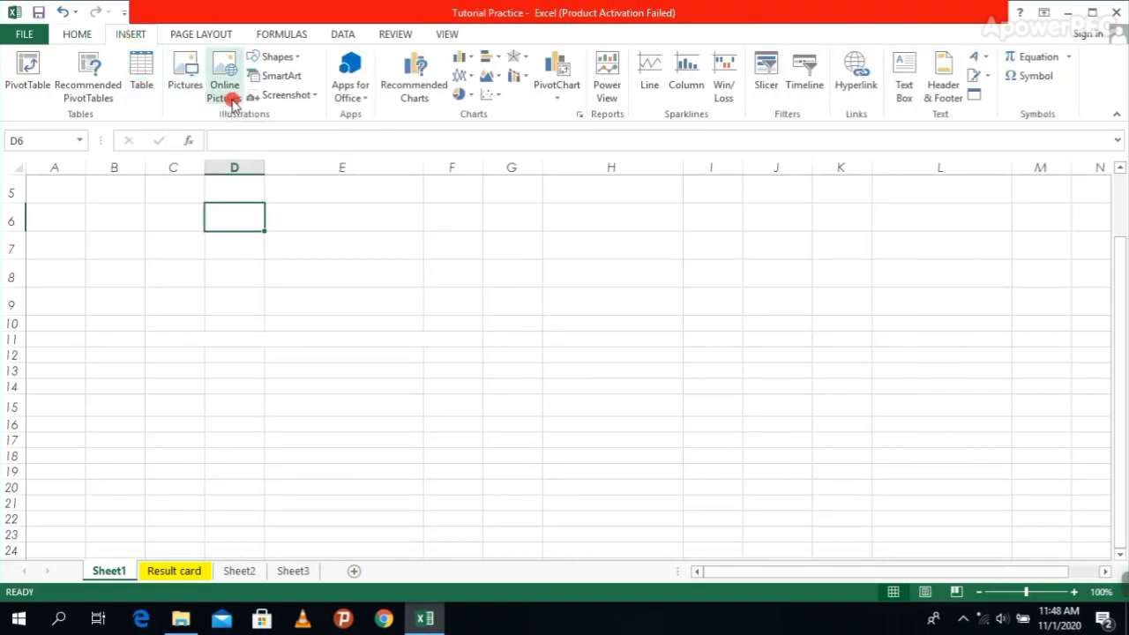
{"action": "left_click", "coordinate": [222, 69]}
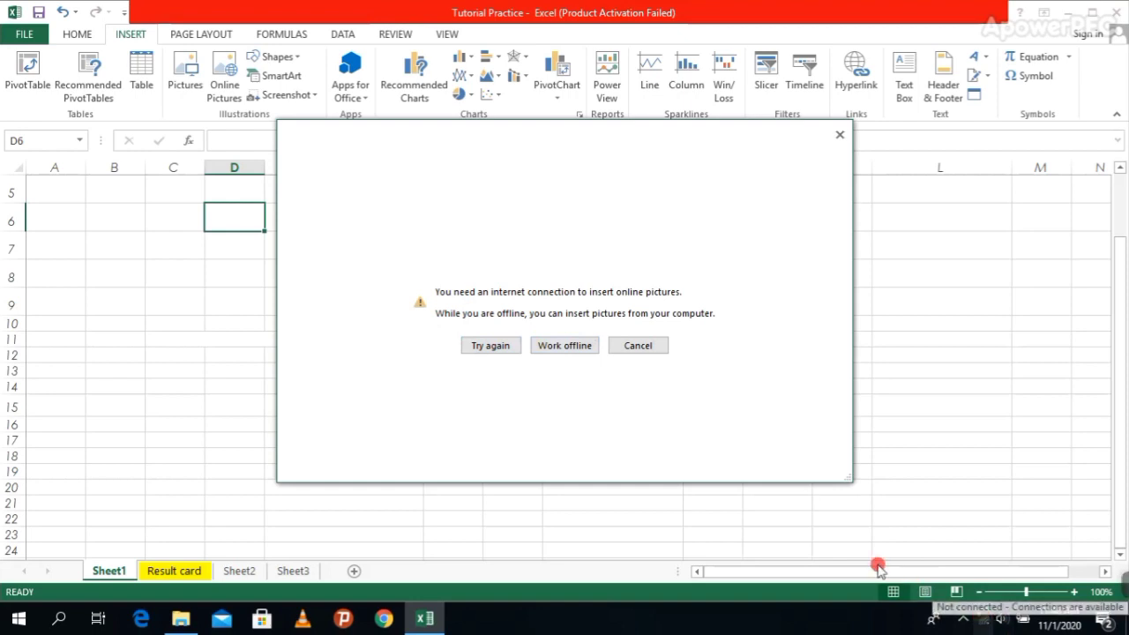
{"action": "left_click", "coordinate": [837, 140]}
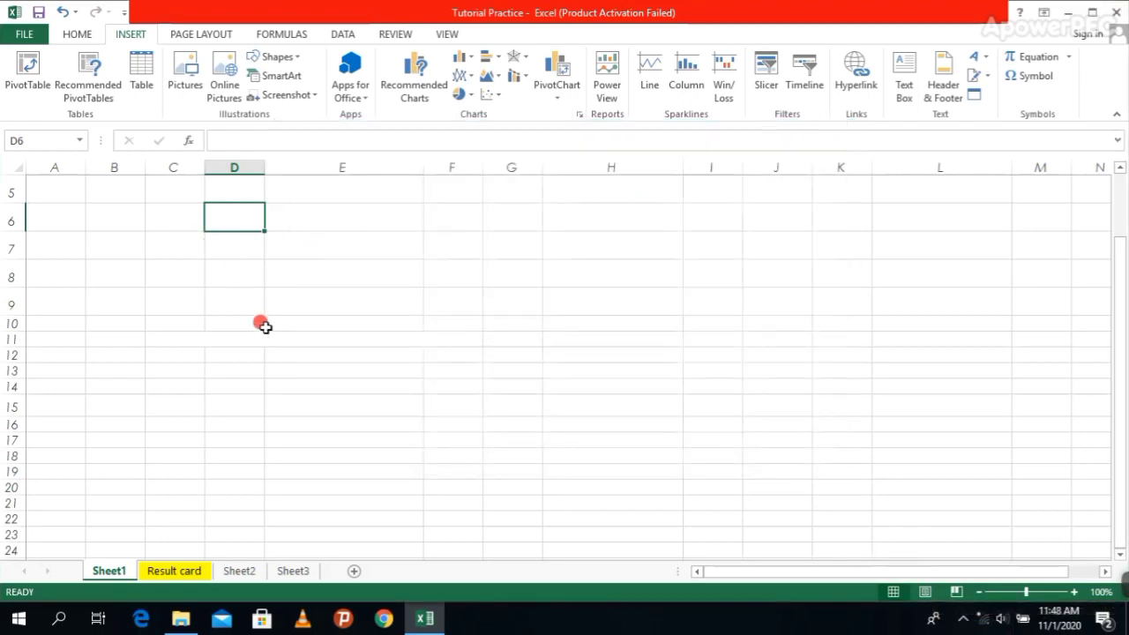
- Insert a Snip and Round Single Corner Rectangle of 1" by 1" in column H, starting around row 8
{"action": "left_click", "coordinate": [265, 324]}
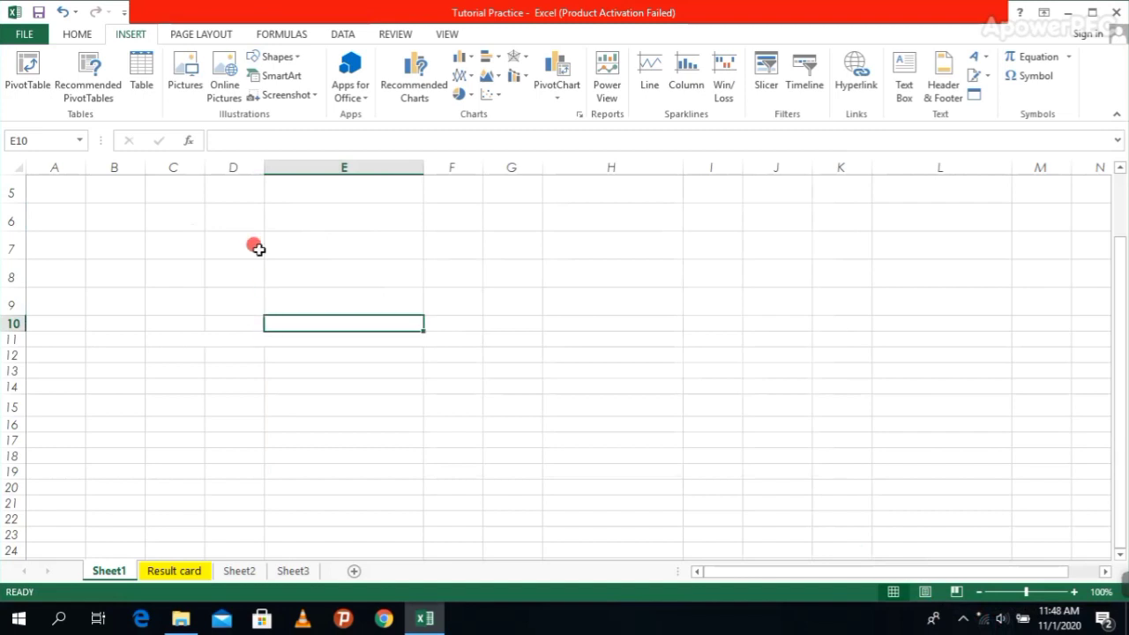
{"action": "left_click", "coordinate": [300, 58]}
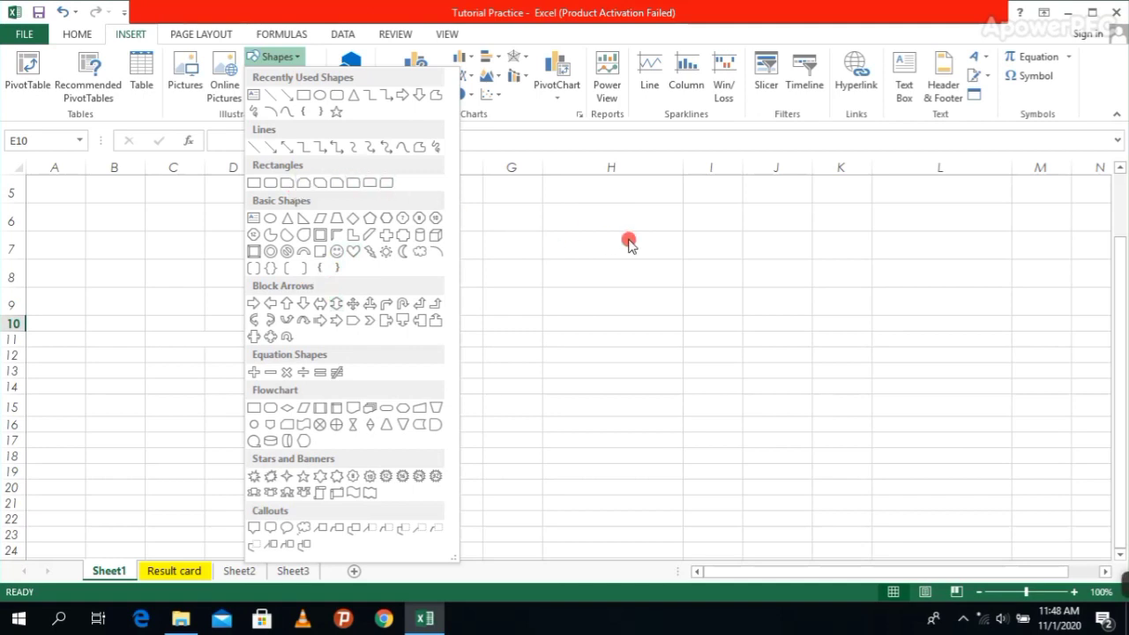
{"action": "left_click", "coordinate": [337, 184]}
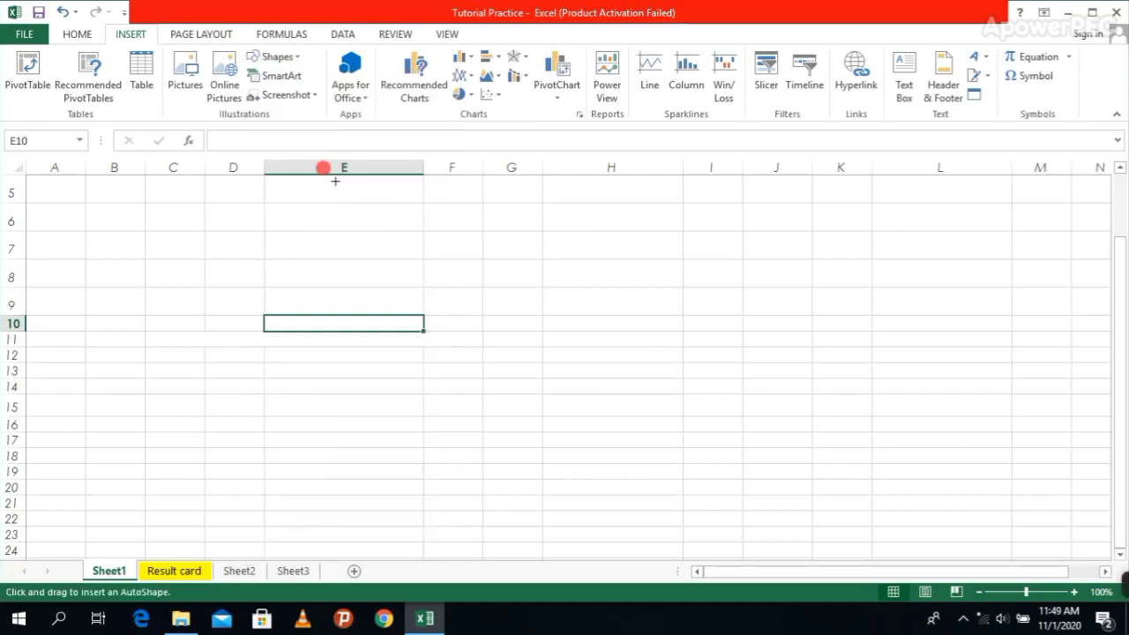
{"action": "left_click", "coordinate": [601, 281]}
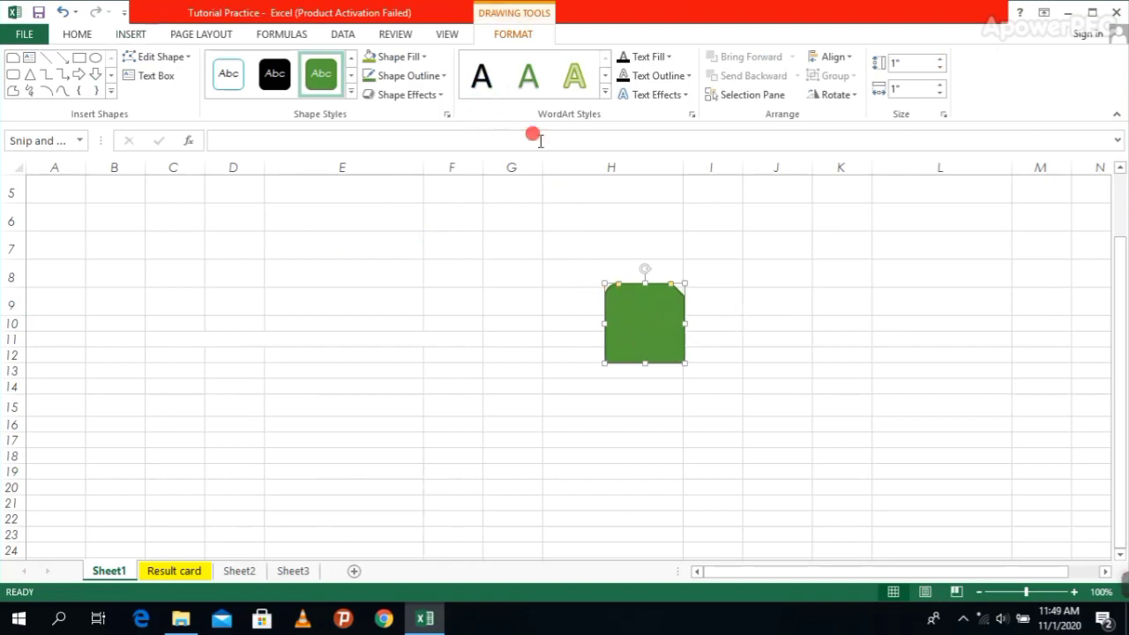
- Resize the green rectangle to 1.9" wide and 2.1" high
{"action": "left_click_drag", "start_coordinate": [684, 323], "coordinate": [756, 323]}
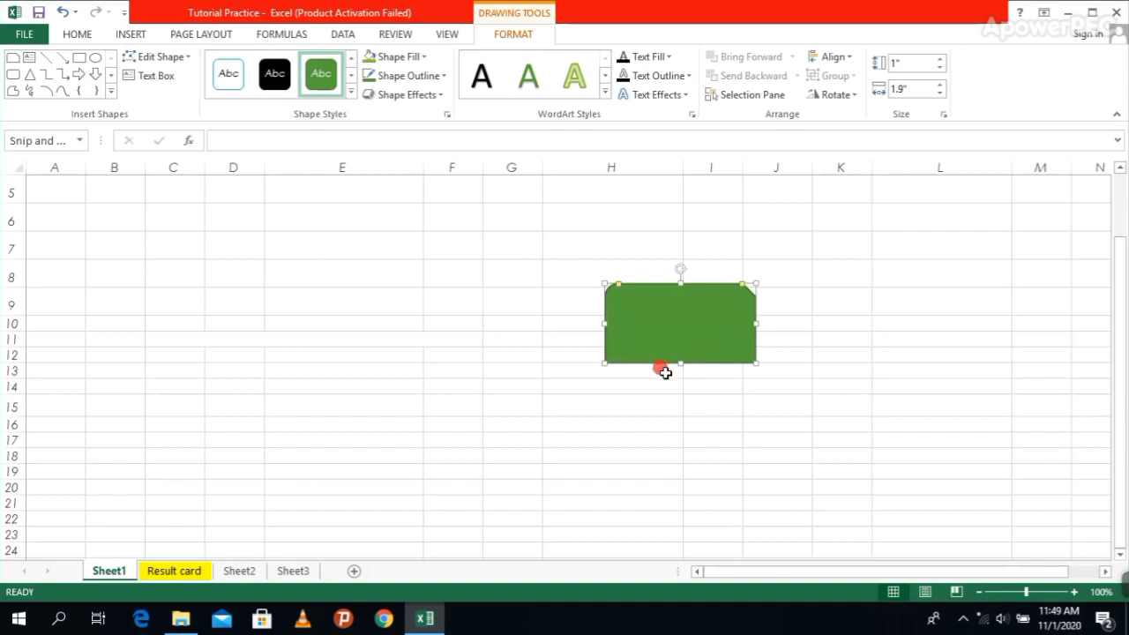
{"action": "left_click_drag", "start_coordinate": [682, 359], "coordinate": [680, 416]}
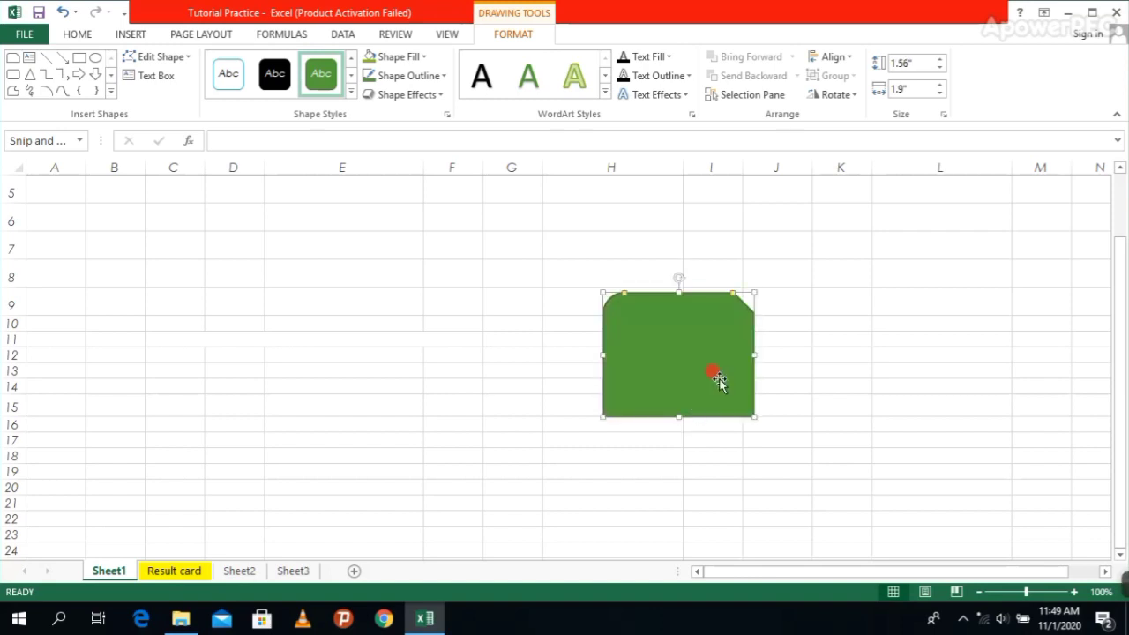
{"action": "left_click", "coordinate": [940, 59]}
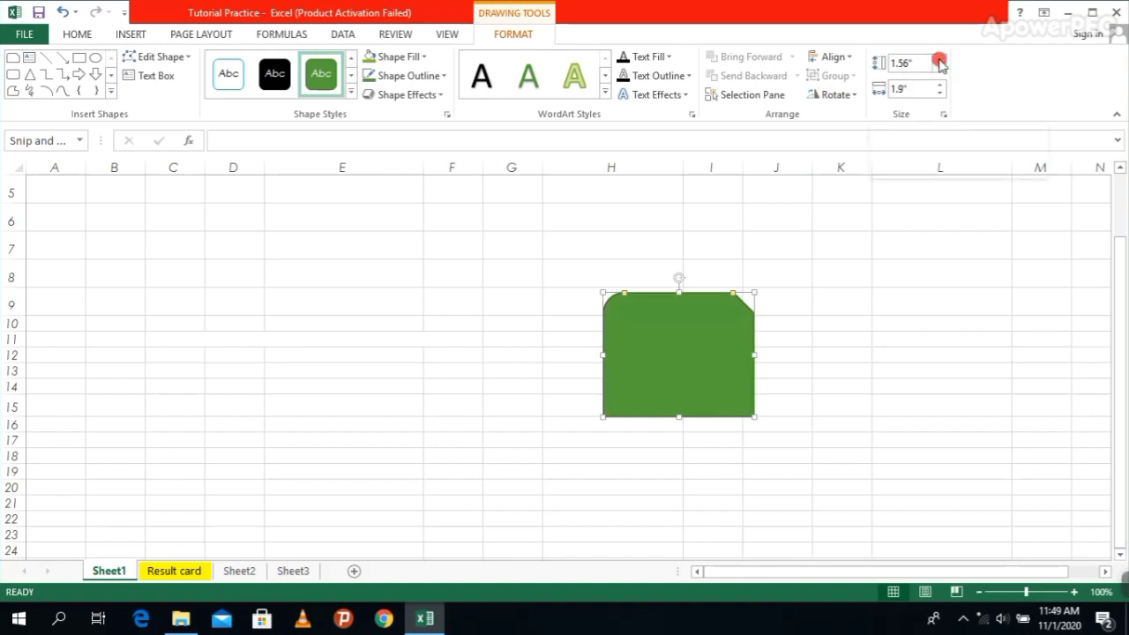
{"action": "left_click", "coordinate": [941, 59]}
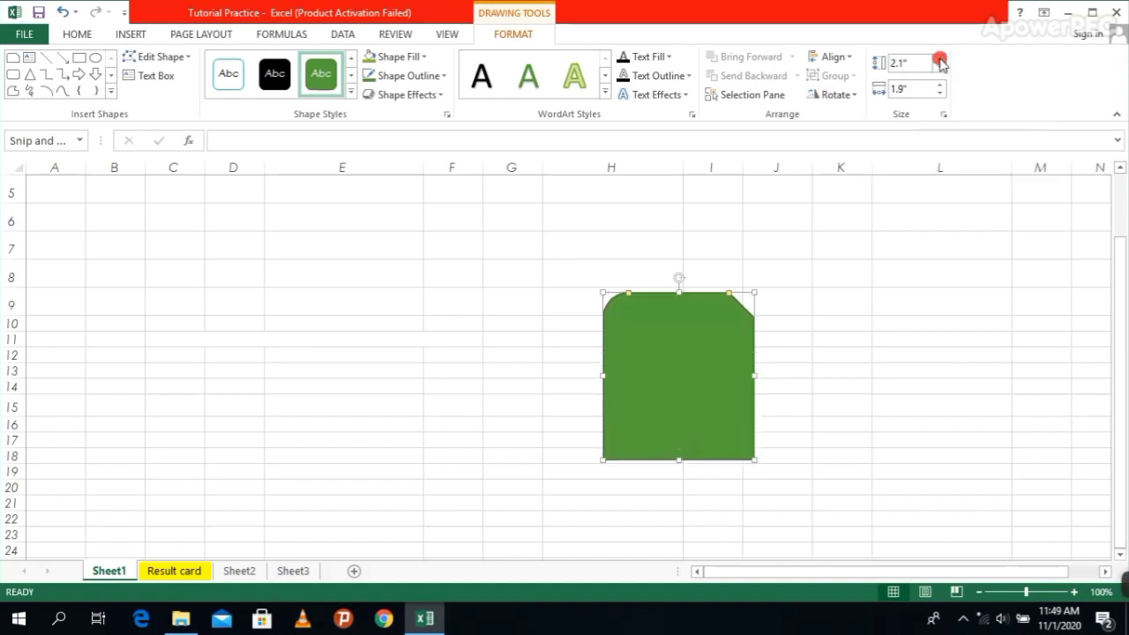
- Set the green shape's width to 2" and deselect the shape
{"action": "left_click", "coordinate": [940, 94]}
{"action": "left_click", "coordinate": [940, 93]}
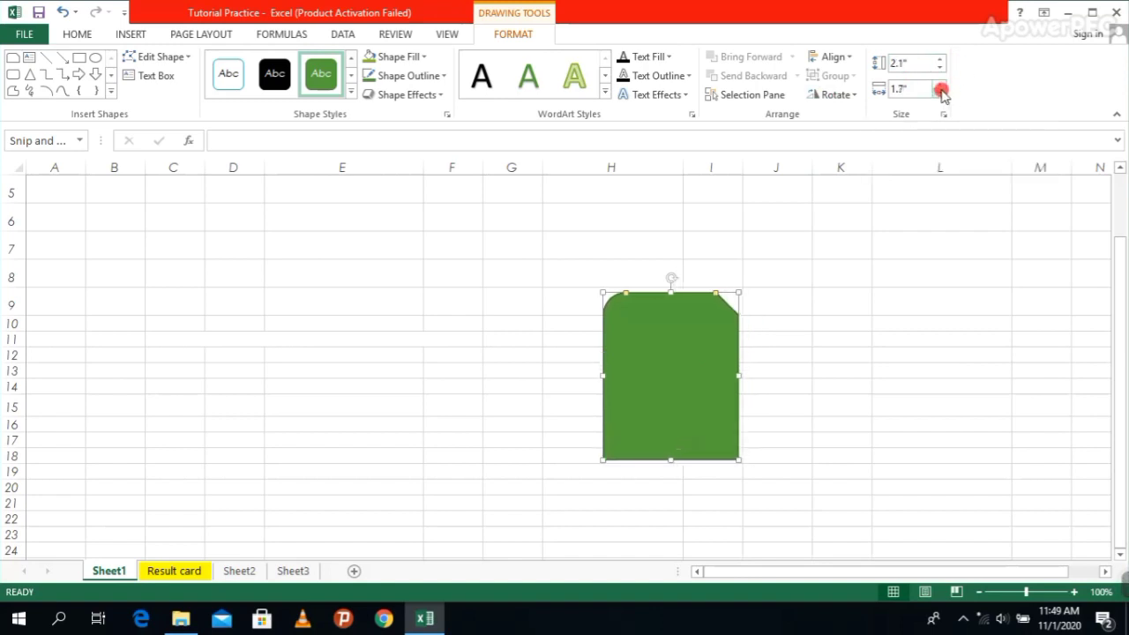
{"action": "left_click", "coordinate": [940, 84]}
{"action": "left_click", "coordinate": [940, 85]}
{"action": "left_click", "coordinate": [940, 84]}
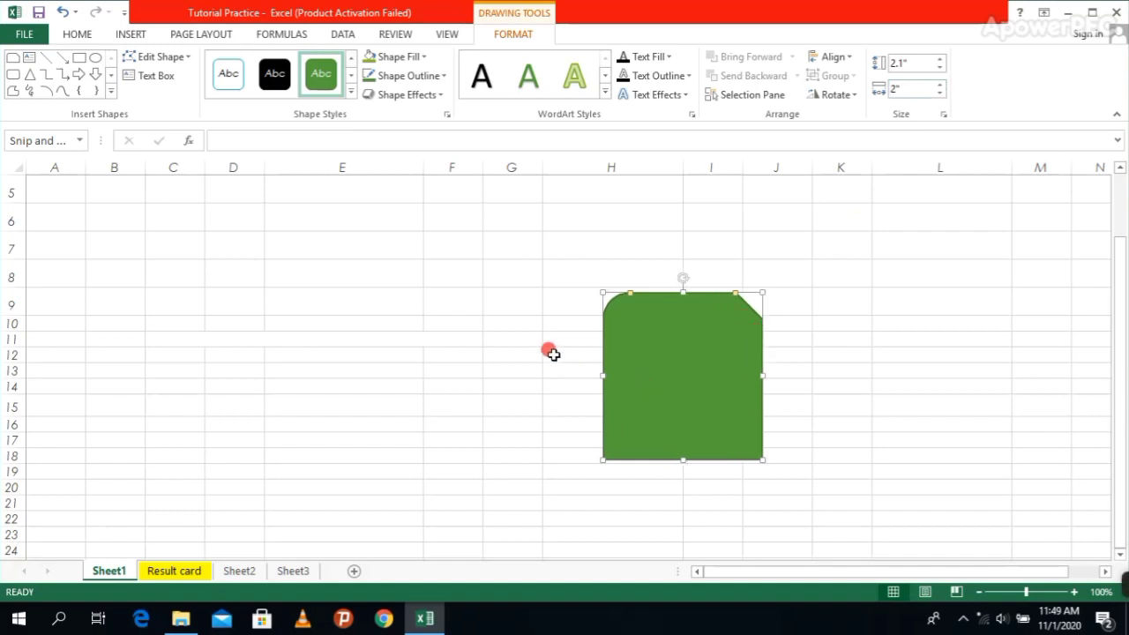
{"action": "left_click", "coordinate": [552, 354]}
- Apply the solid black shape style to the snipped and rounded rectangle, and deselect it
{"action": "left_click", "coordinate": [138, 33]}
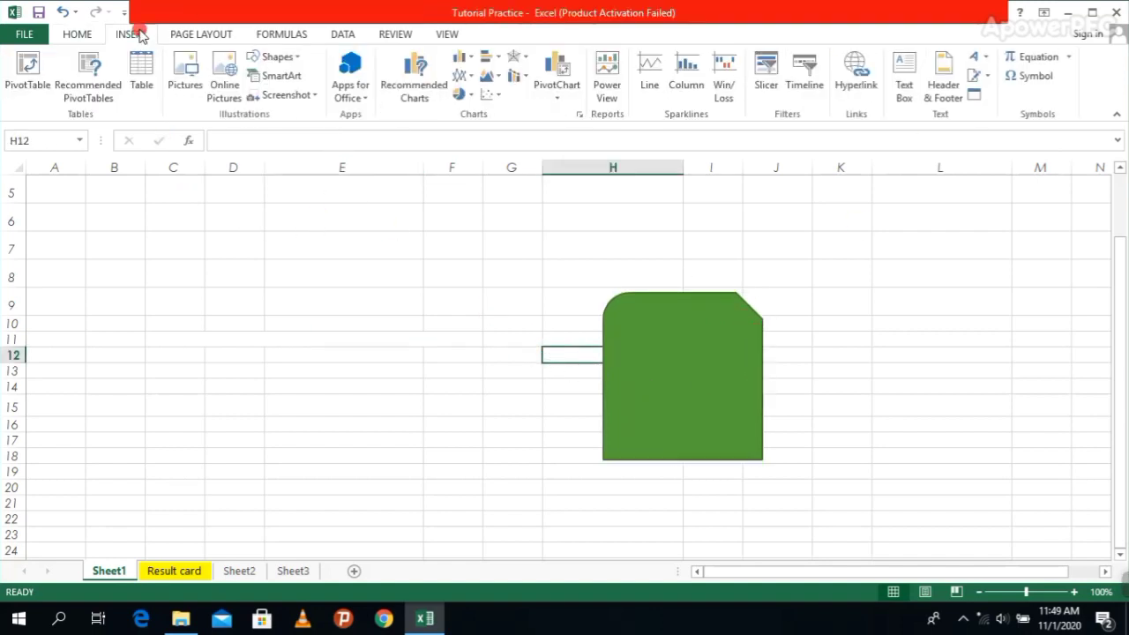
{"action": "left_click", "coordinate": [713, 365]}
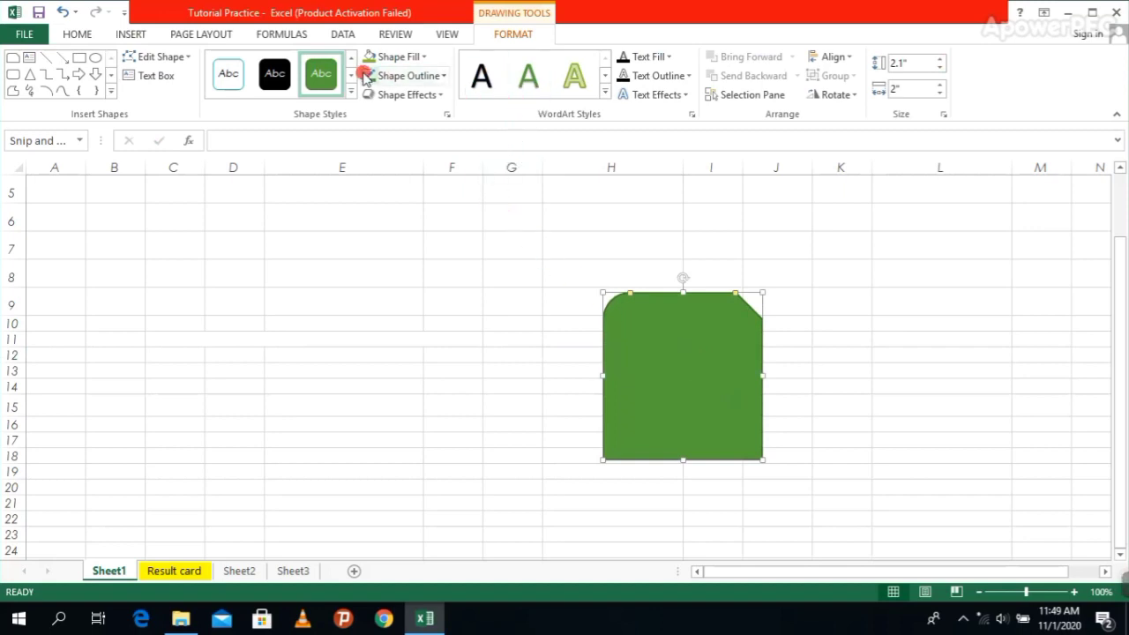
{"action": "left_click", "coordinate": [275, 78]}
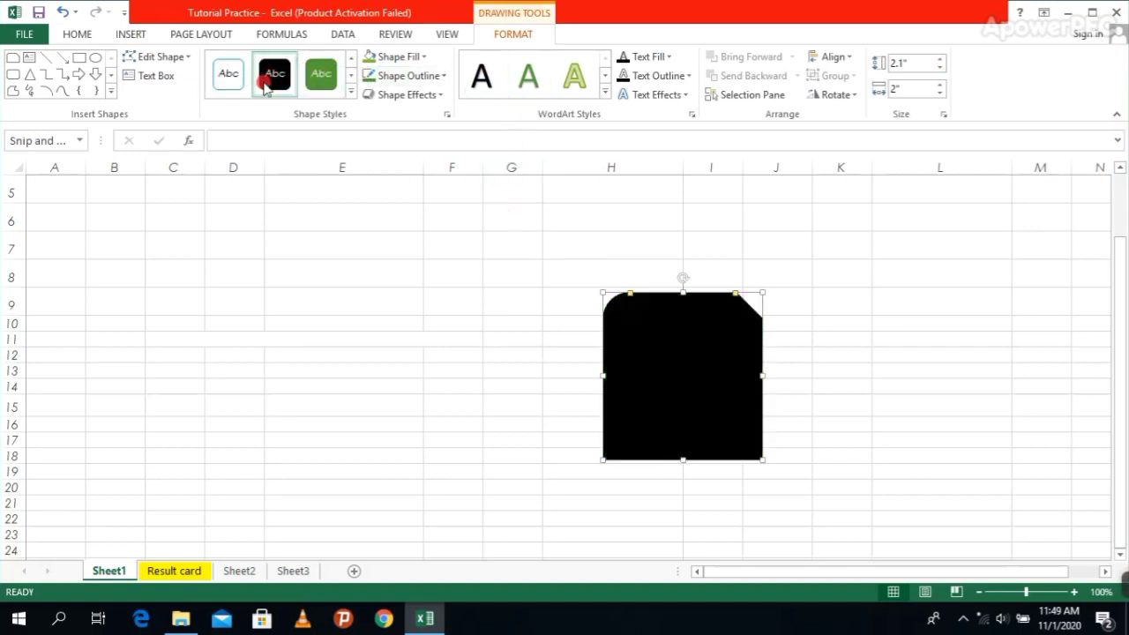
{"action": "left_click", "coordinate": [318, 78]}
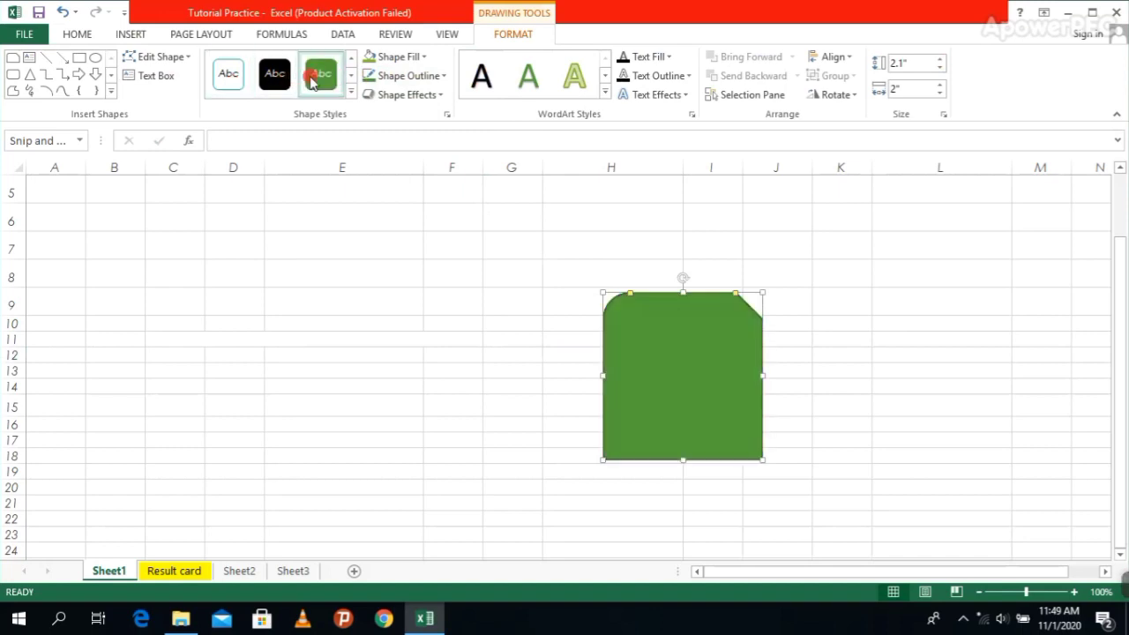
{"action": "left_click", "coordinate": [418, 308]}
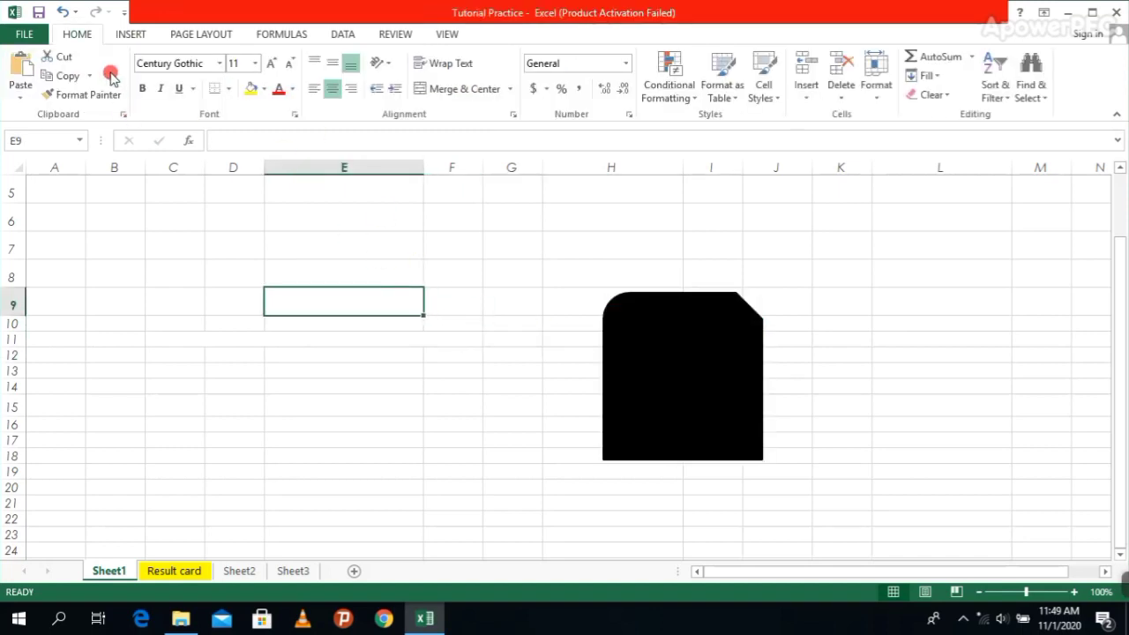
- Insert a 1" by 1" Frame shape around columns B and C and shift it slightly up, next to row 7
{"action": "left_click", "coordinate": [122, 35]}
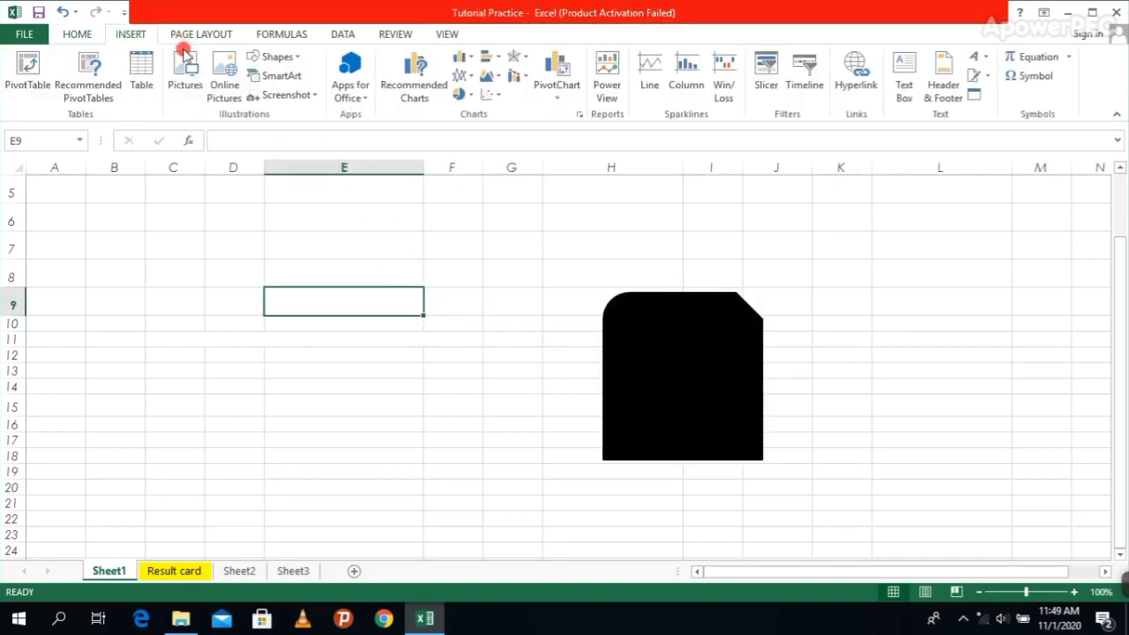
{"action": "left_click", "coordinate": [298, 56]}
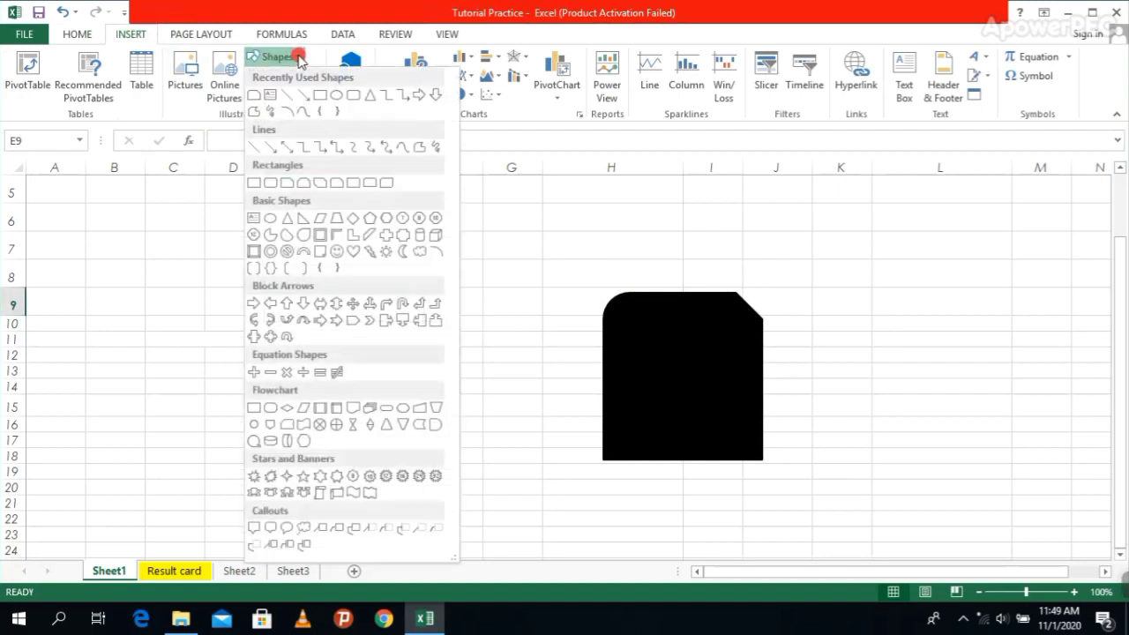
{"action": "left_click", "coordinate": [315, 233]}
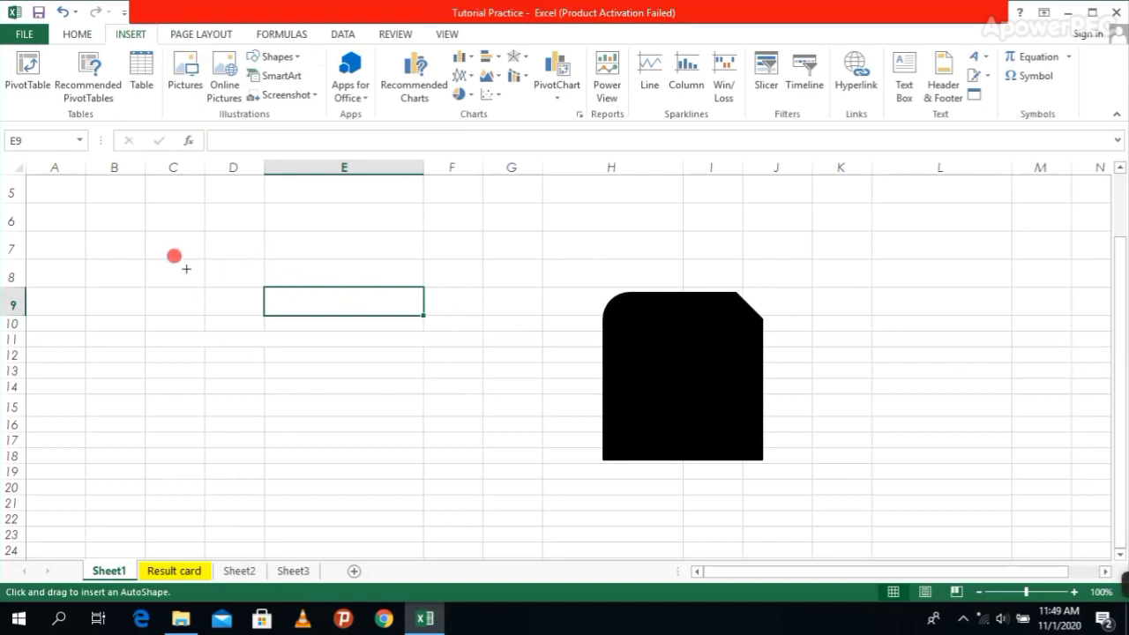
{"action": "left_click", "coordinate": [125, 256]}
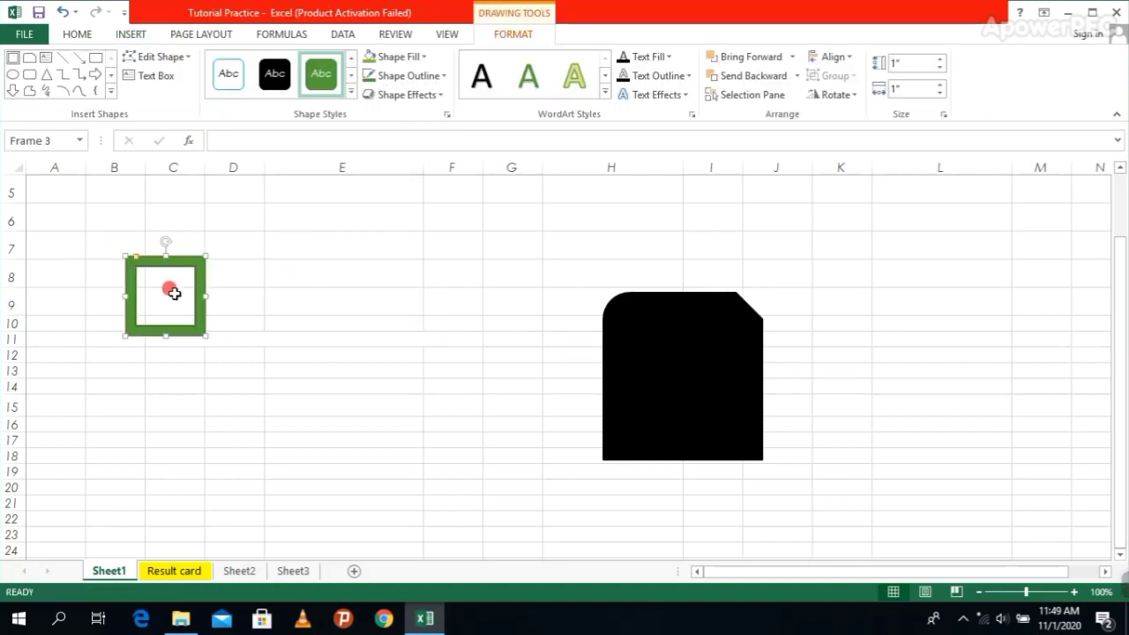
{"action": "left_click_drag", "start_coordinate": [200, 294], "coordinate": [235, 279]}
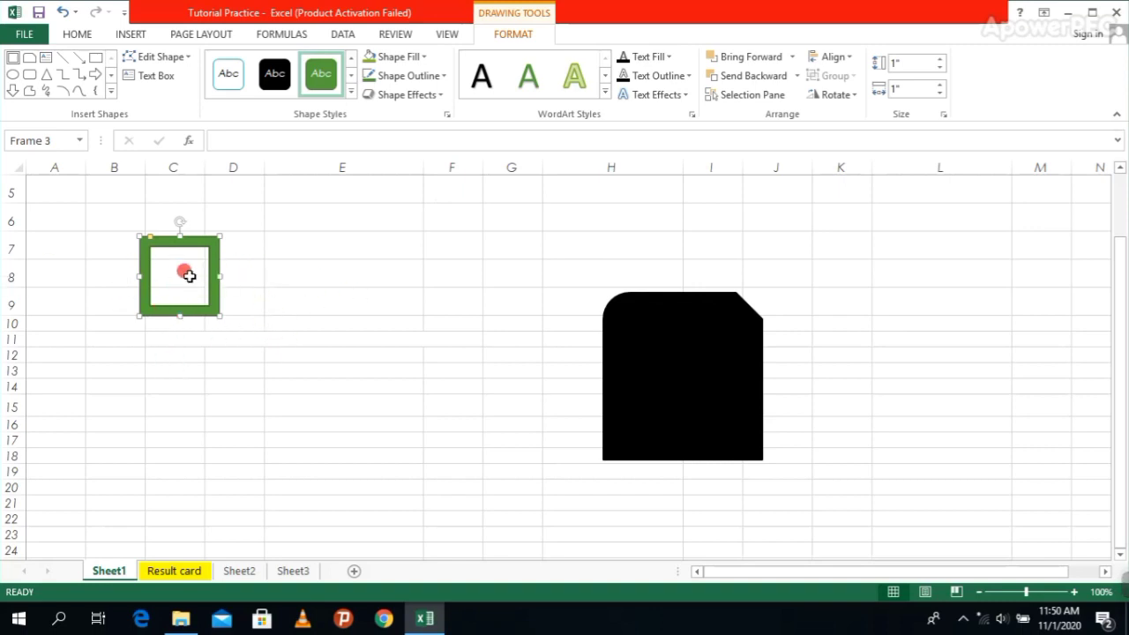
- Cut the green frame and remove the black snipped rectangle from Sheet1
{"action": "right_click", "coordinate": [212, 255]}
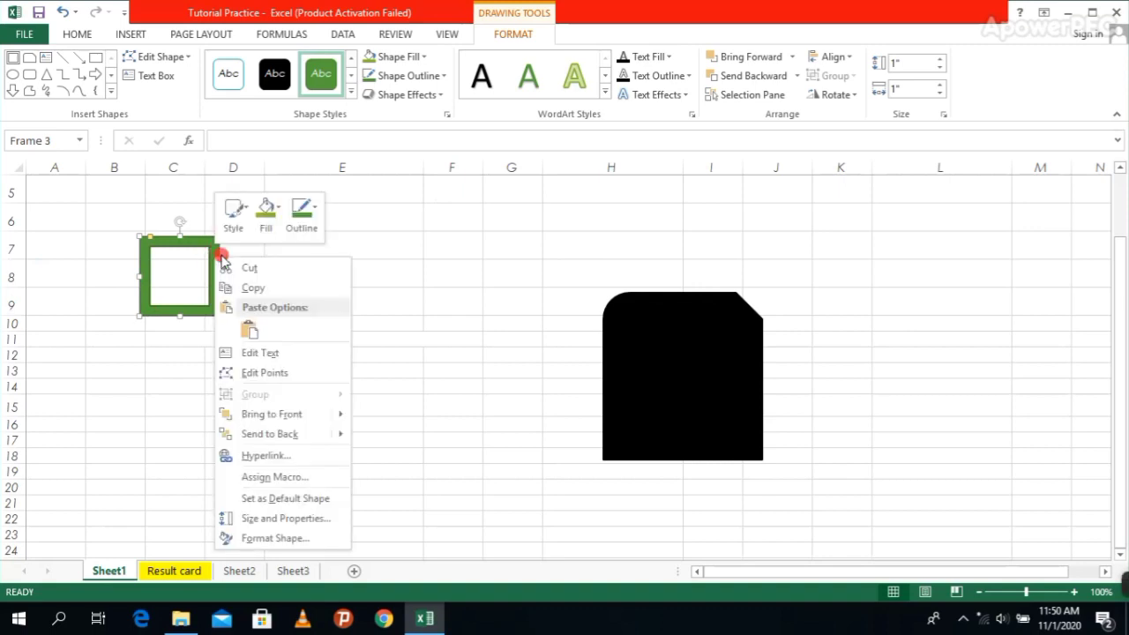
{"action": "left_click", "coordinate": [264, 266]}
{"action": "left_click", "coordinate": [639, 306]}
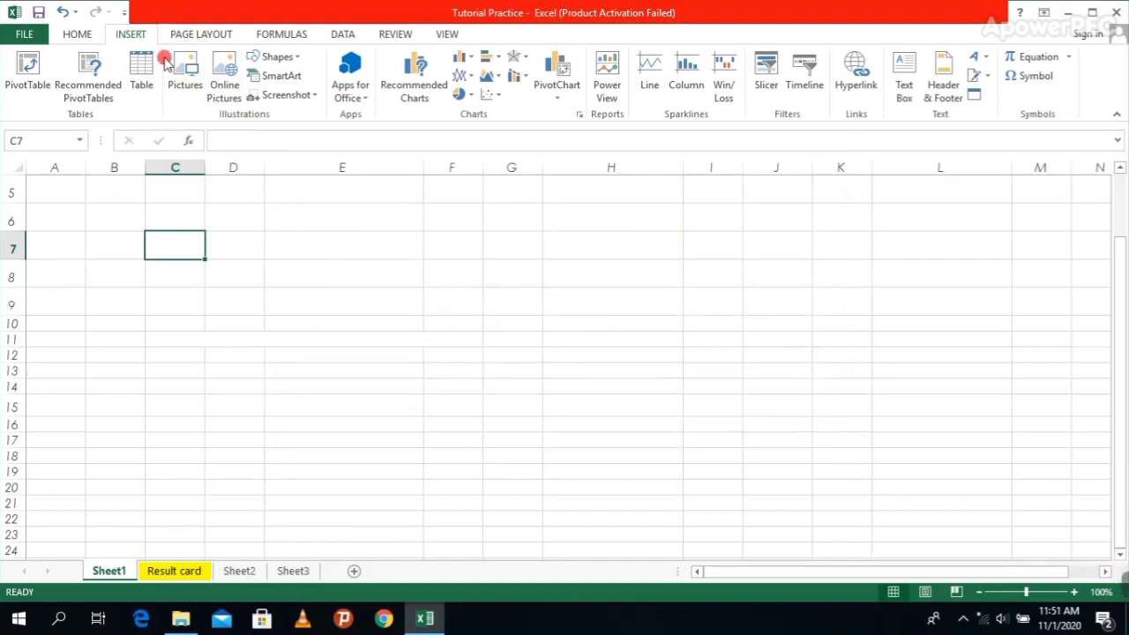
- Browse the SmartArt graphic categories from All and List through to Picture, and close the chooser without inserting anything
{"action": "left_click", "coordinate": [304, 78]}
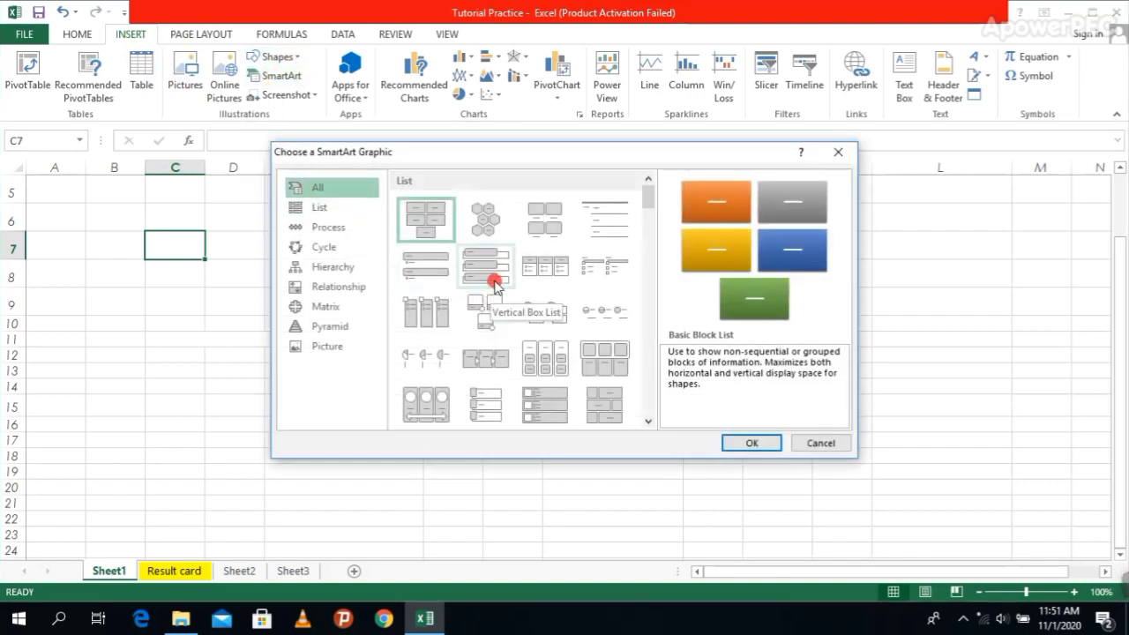
{"action": "scroll", "coordinate": [495, 287], "scroll_direction": "down", "scroll_amount": 3}
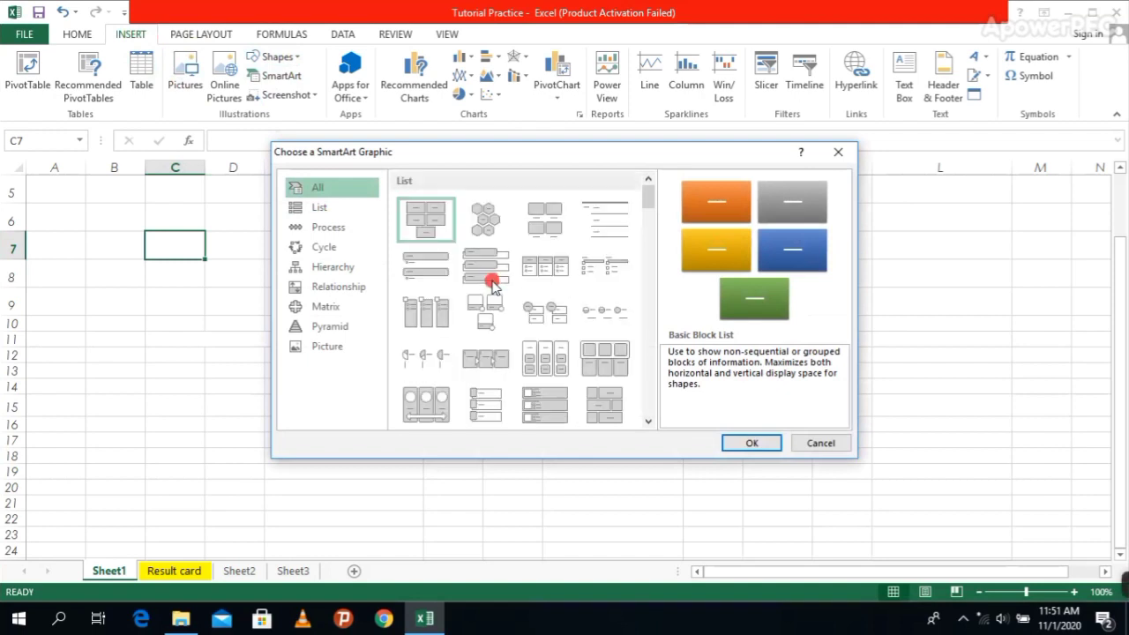
{"action": "scroll", "coordinate": [493, 284], "scroll_direction": "down", "scroll_amount": 3}
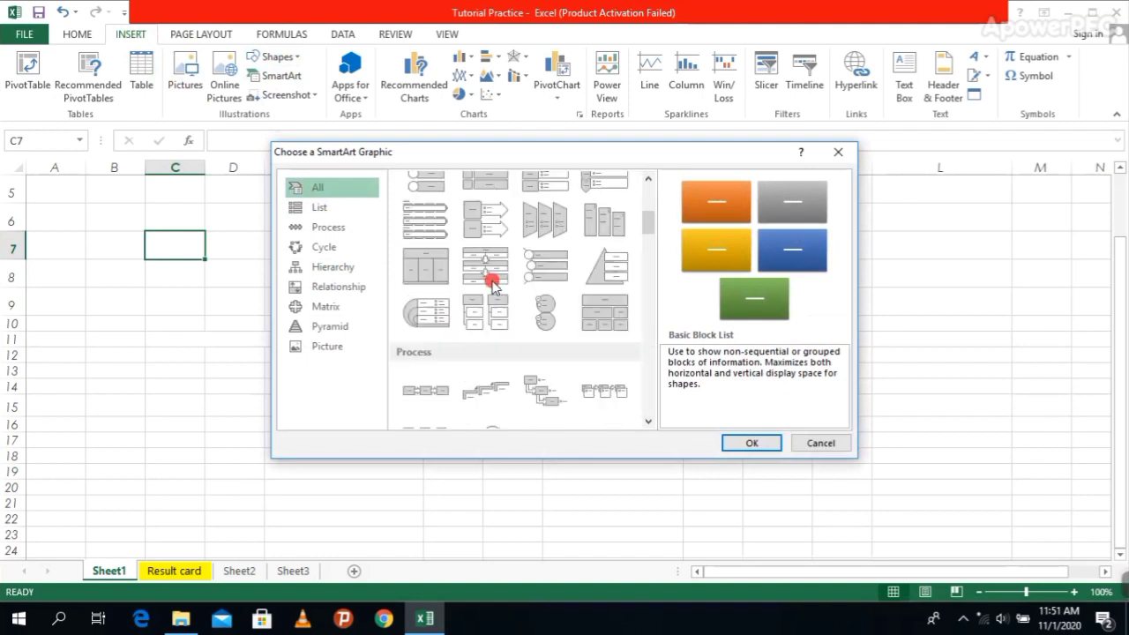
{"action": "scroll", "coordinate": [492, 285], "scroll_direction": "down", "scroll_amount": 6}
{"action": "scroll", "coordinate": [521, 286], "scroll_direction": "up", "scroll_amount": 12}
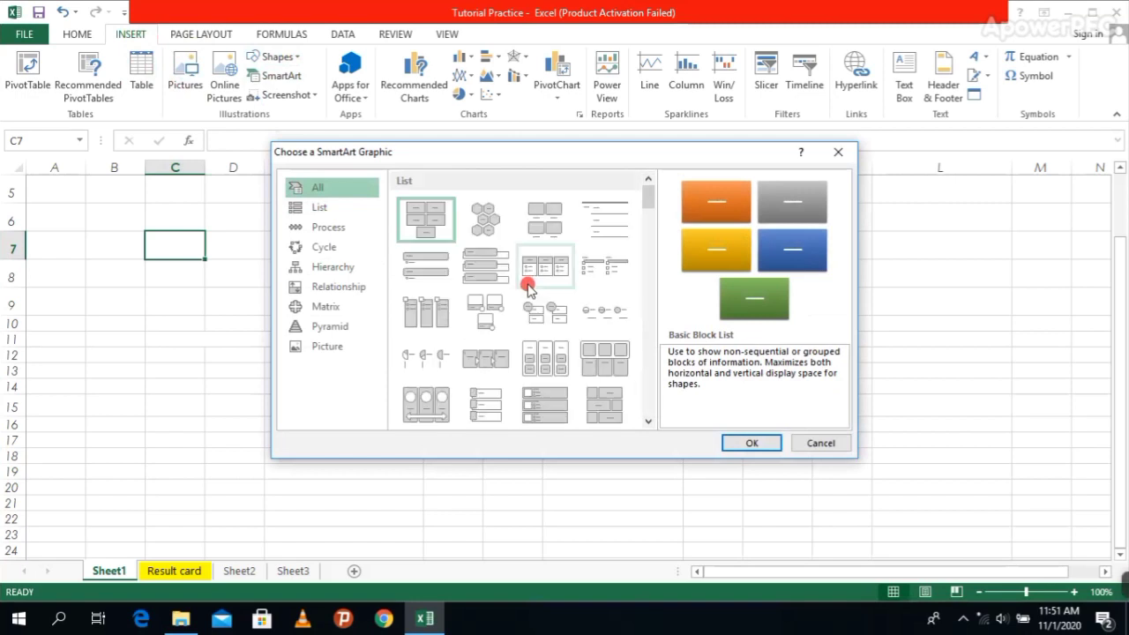
{"action": "left_click", "coordinate": [322, 208]}
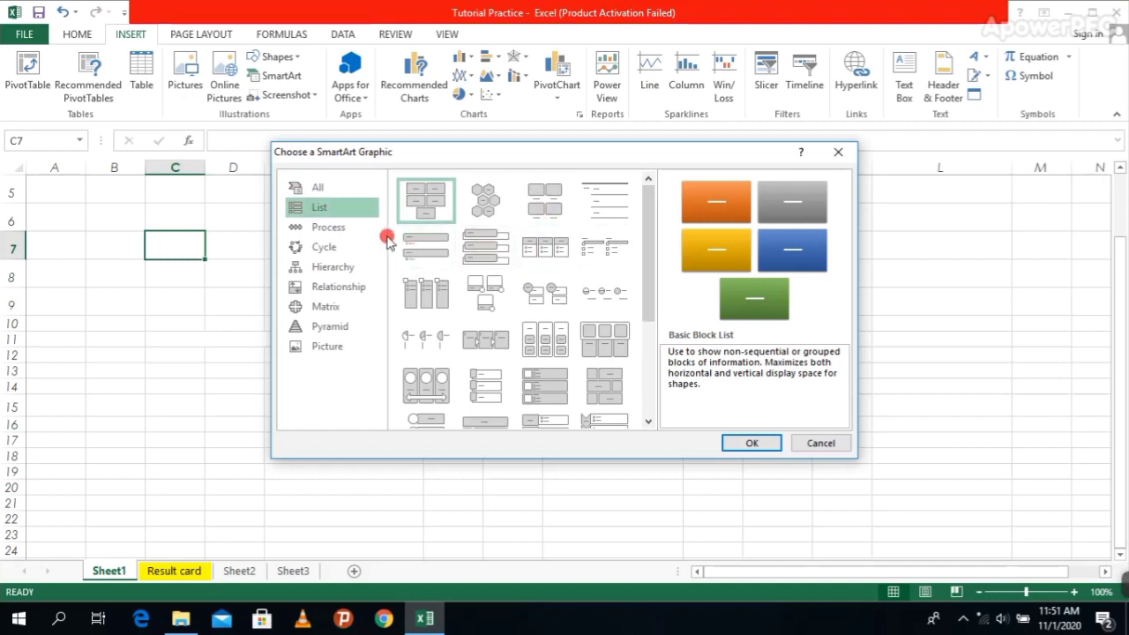
{"action": "left_click", "coordinate": [339, 229]}
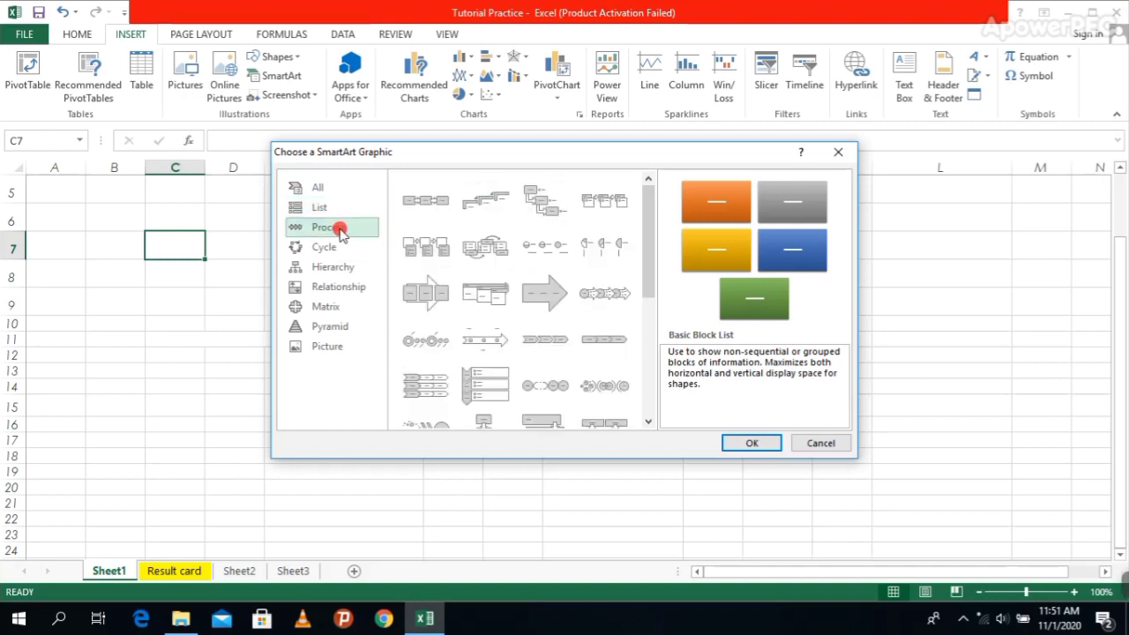
{"action": "left_click", "coordinate": [309, 249]}
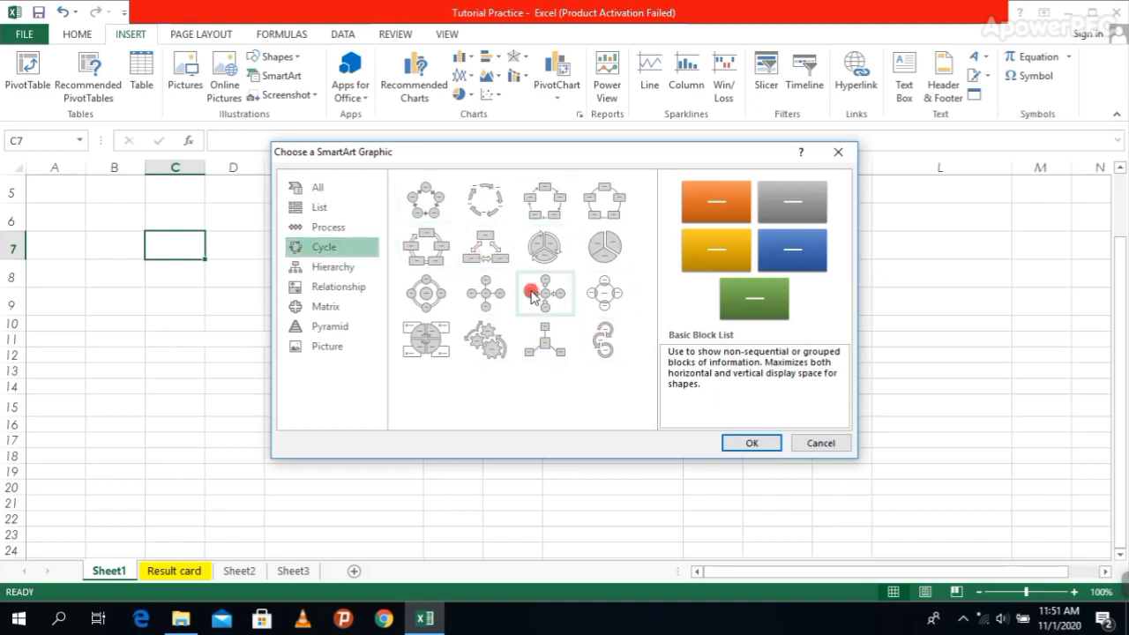
{"action": "left_click", "coordinate": [319, 265]}
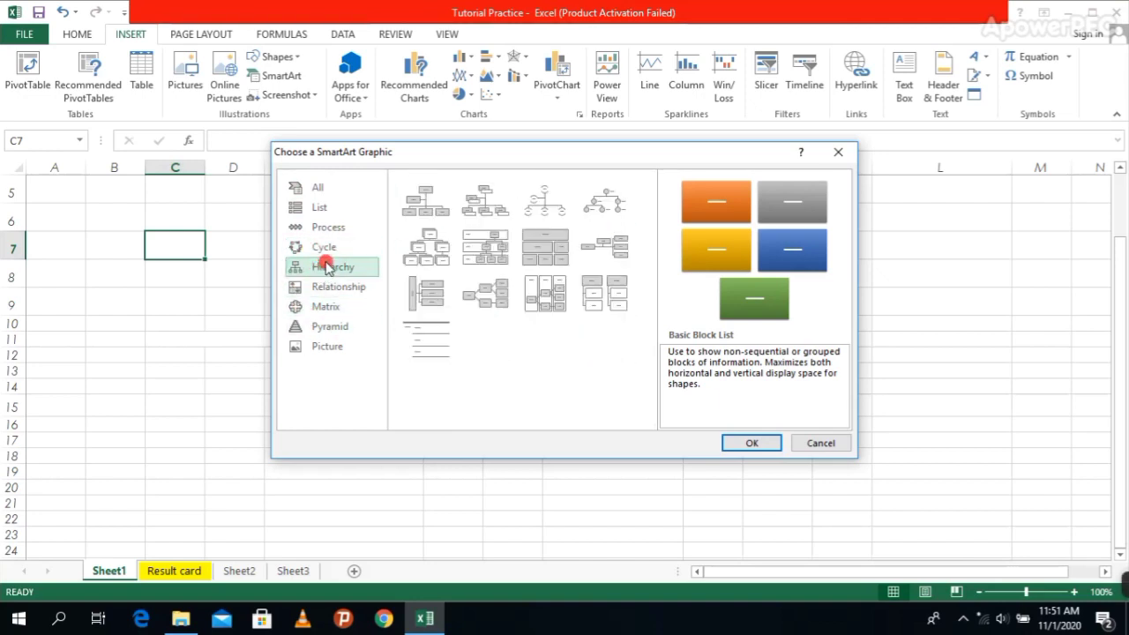
{"action": "left_click", "coordinate": [345, 288]}
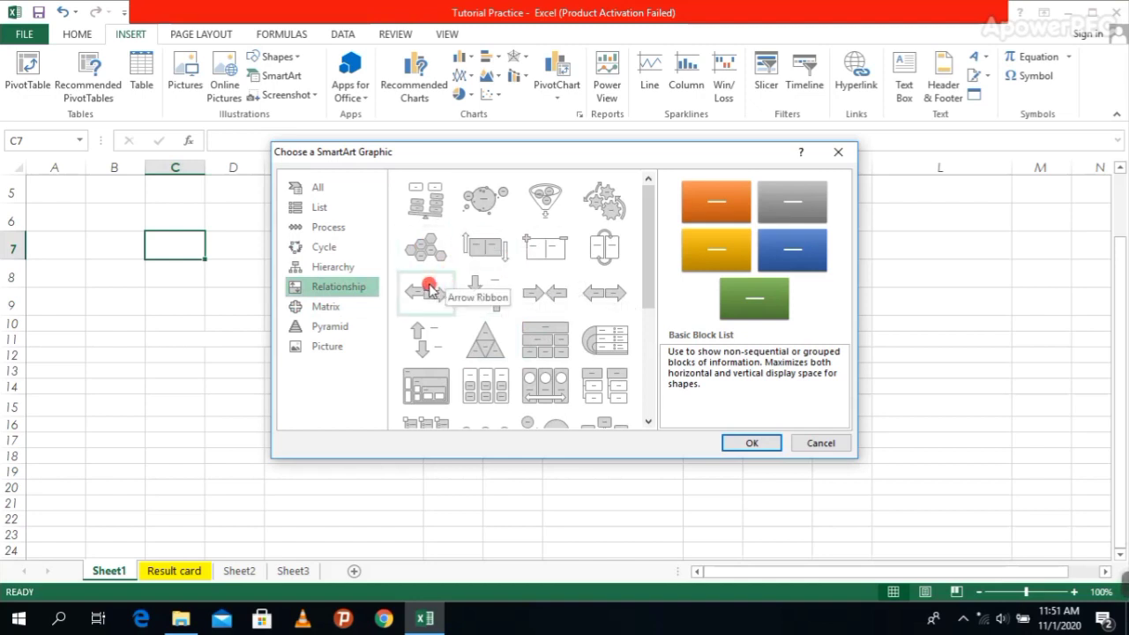
{"action": "left_click", "coordinate": [357, 307]}
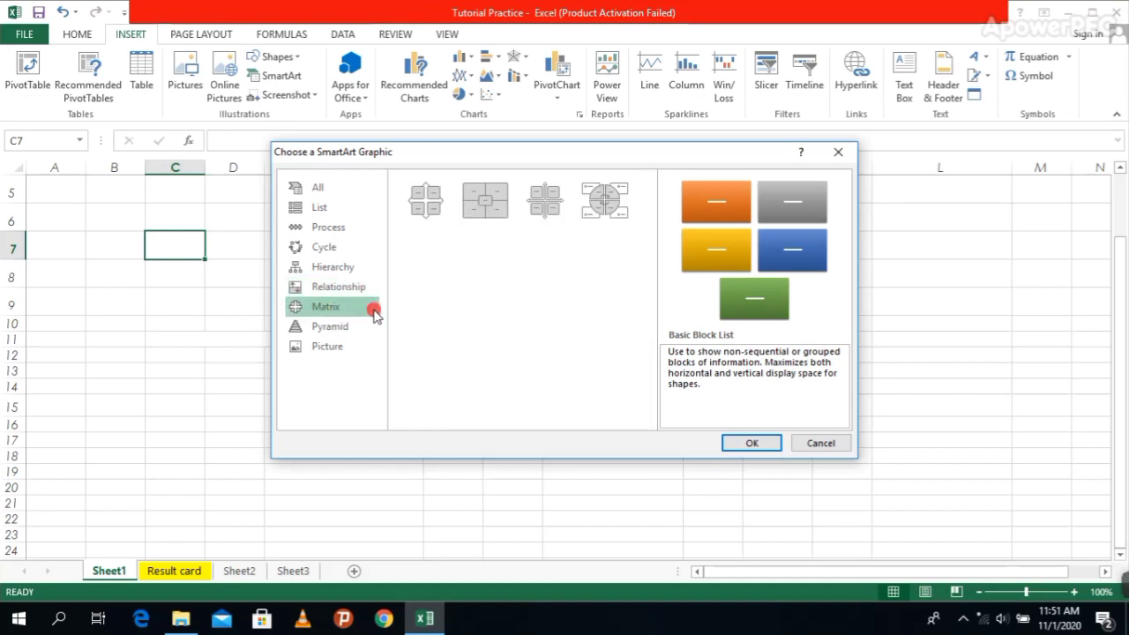
{"action": "left_click", "coordinate": [334, 329]}
{"action": "left_click", "coordinate": [328, 347]}
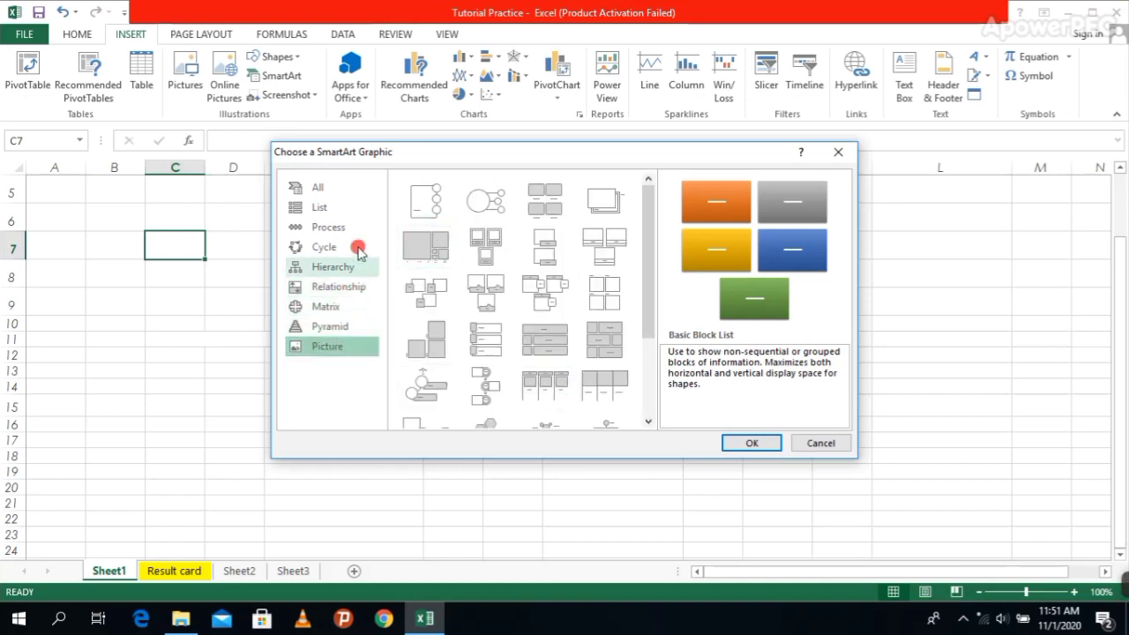
{"action": "left_click", "coordinate": [837, 151]}
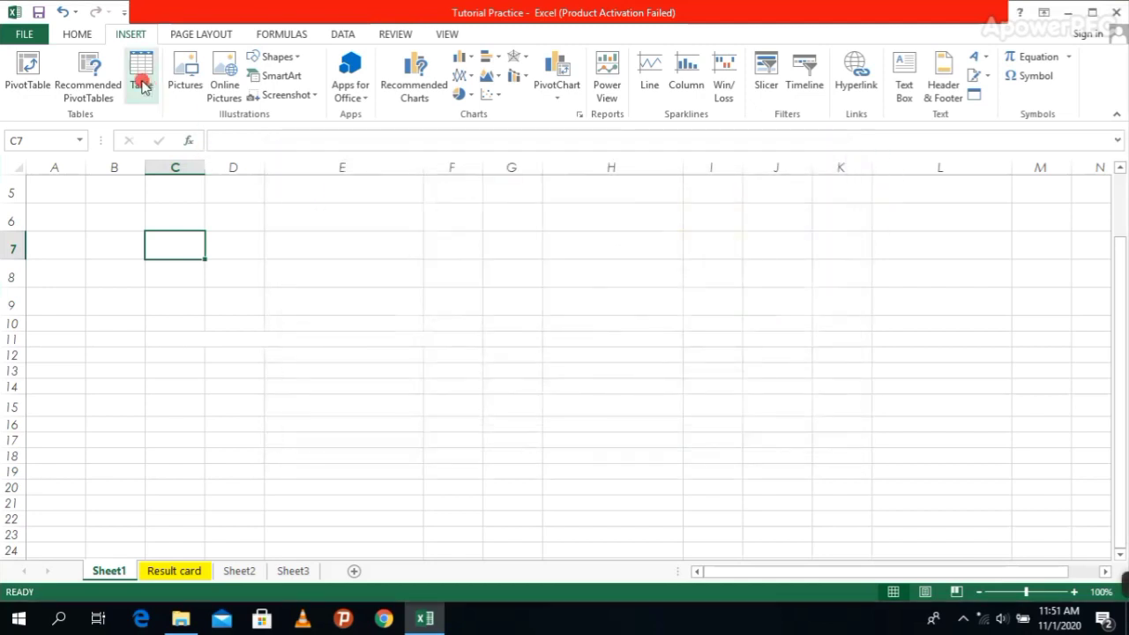
- View the windows available for a screenshot, and try to get recommended charts for the empty cell C7
{"action": "left_click", "coordinate": [287, 95]}
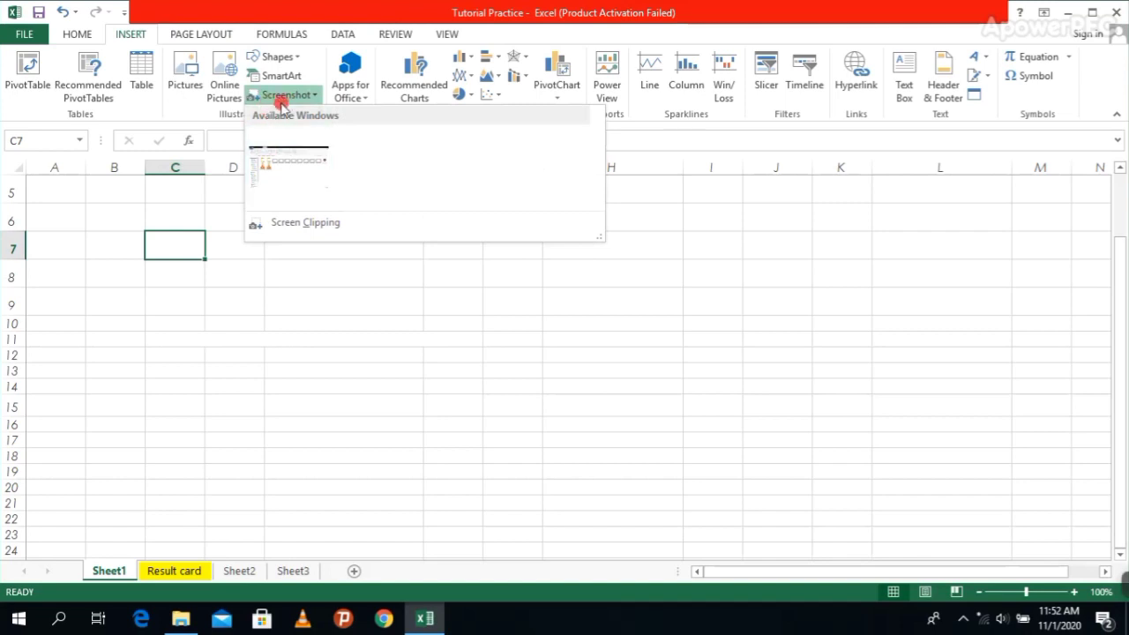
{"action": "left_click", "coordinate": [577, 291]}
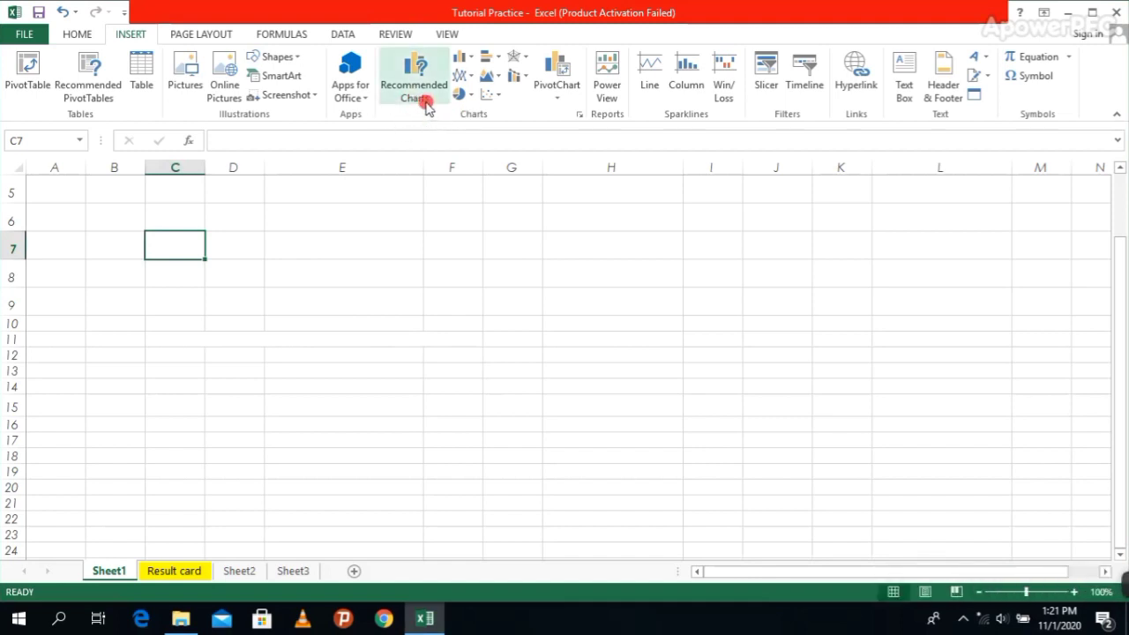
{"action": "left_click", "coordinate": [420, 97]}
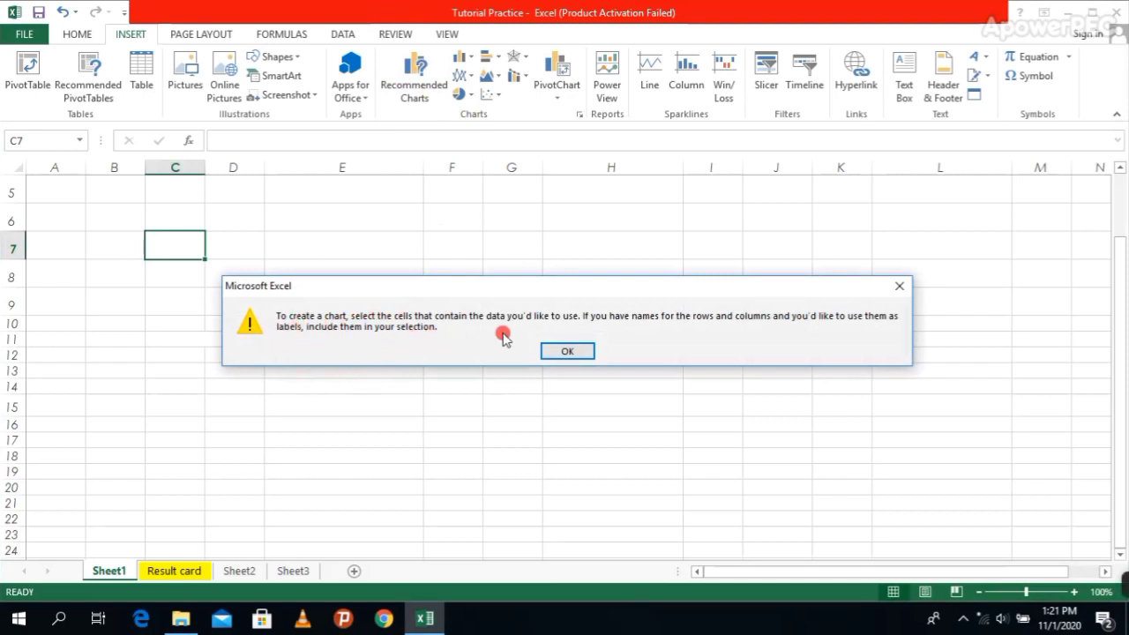
{"action": "left_click", "coordinate": [898, 290]}
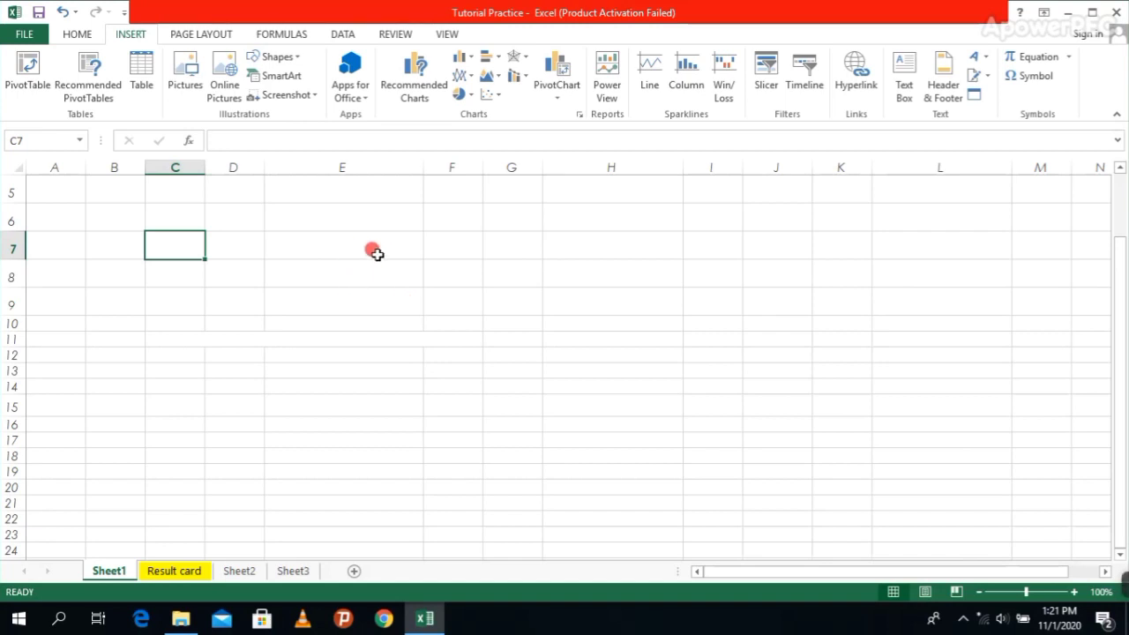
- Browse the recommended charts for range B2:H12 of the Result card sheet, and close the chooser without inserting one
{"action": "left_click", "coordinate": [172, 572]}
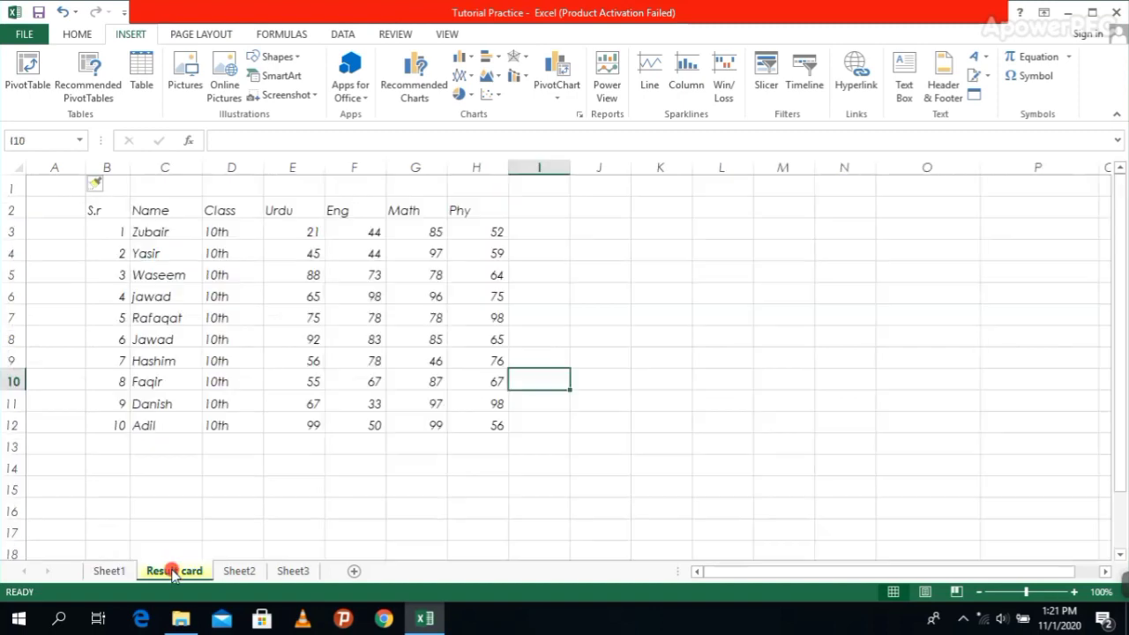
{"action": "left_click", "coordinate": [701, 276]}
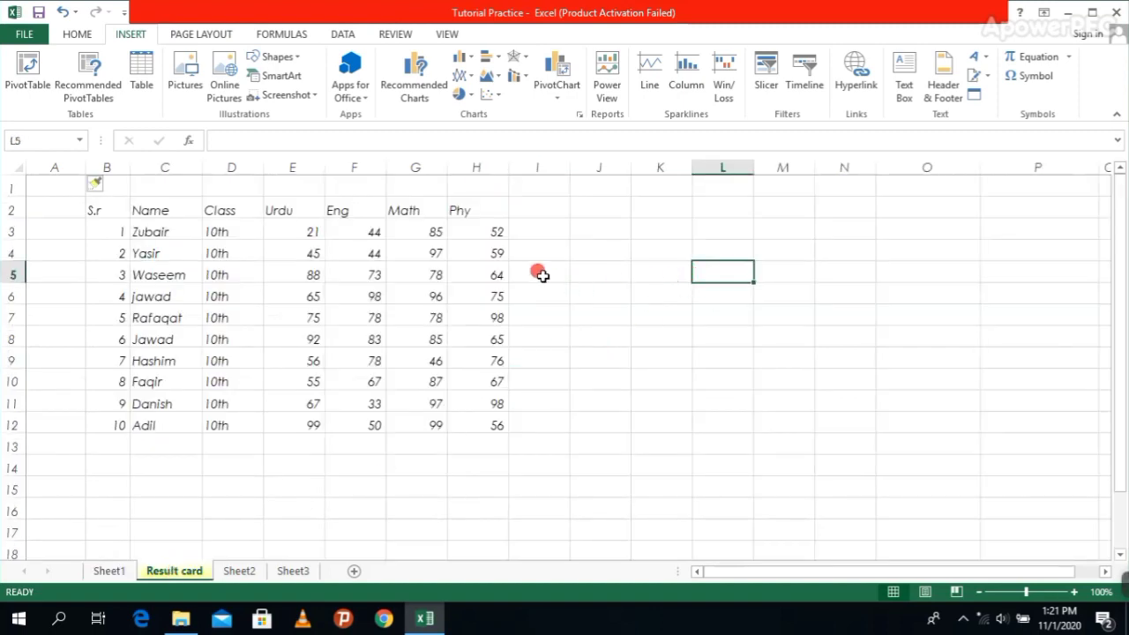
{"action": "left_click", "coordinate": [102, 209]}
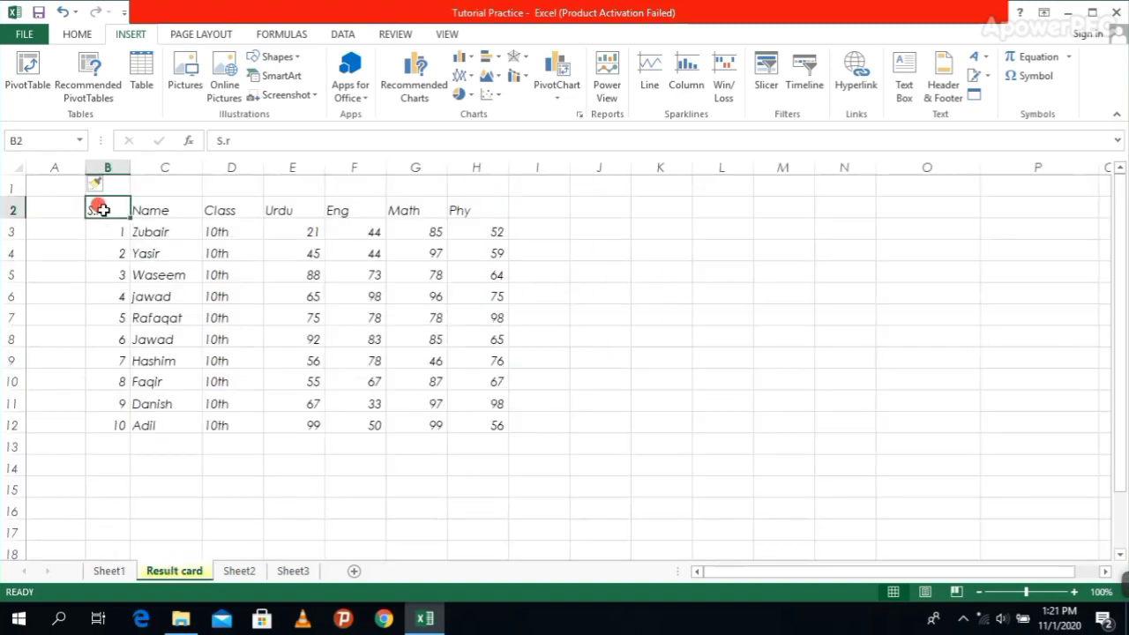
{"action": "left_click_drag", "start_coordinate": [103, 209], "coordinate": [452, 421]}
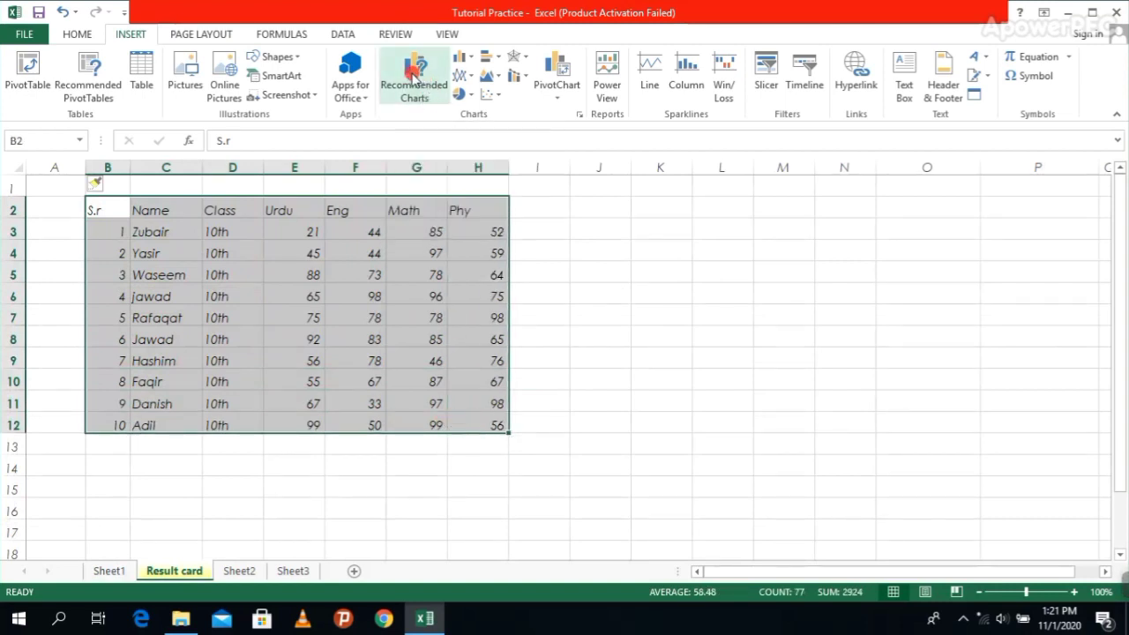
{"action": "left_click", "coordinate": [412, 72]}
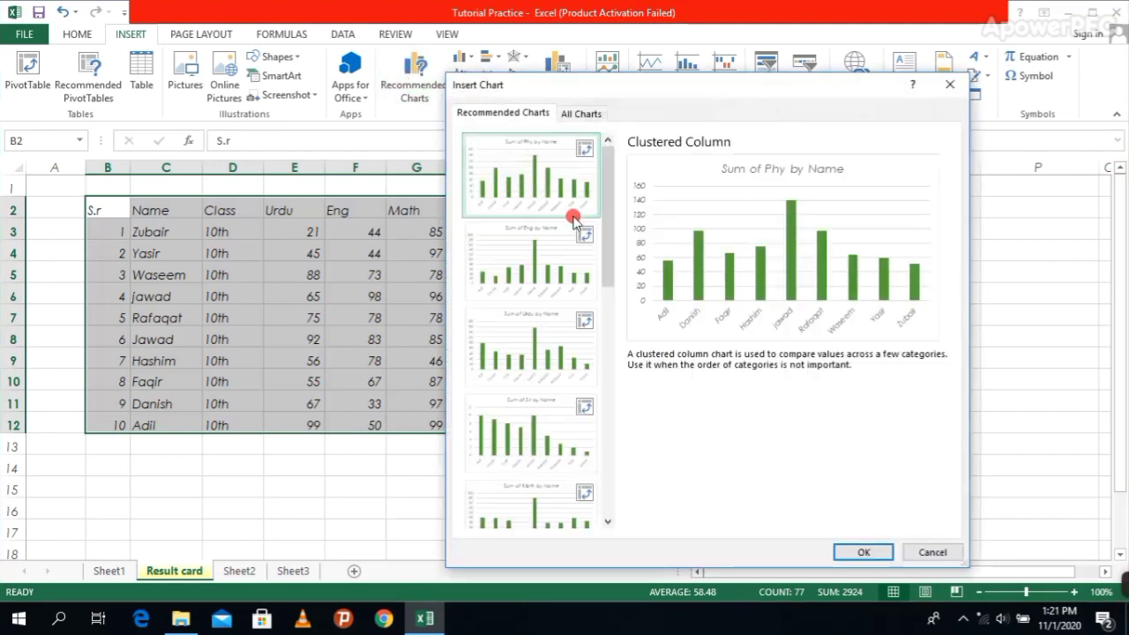
{"action": "scroll", "coordinate": [538, 221], "scroll_direction": "down", "scroll_amount": 5}
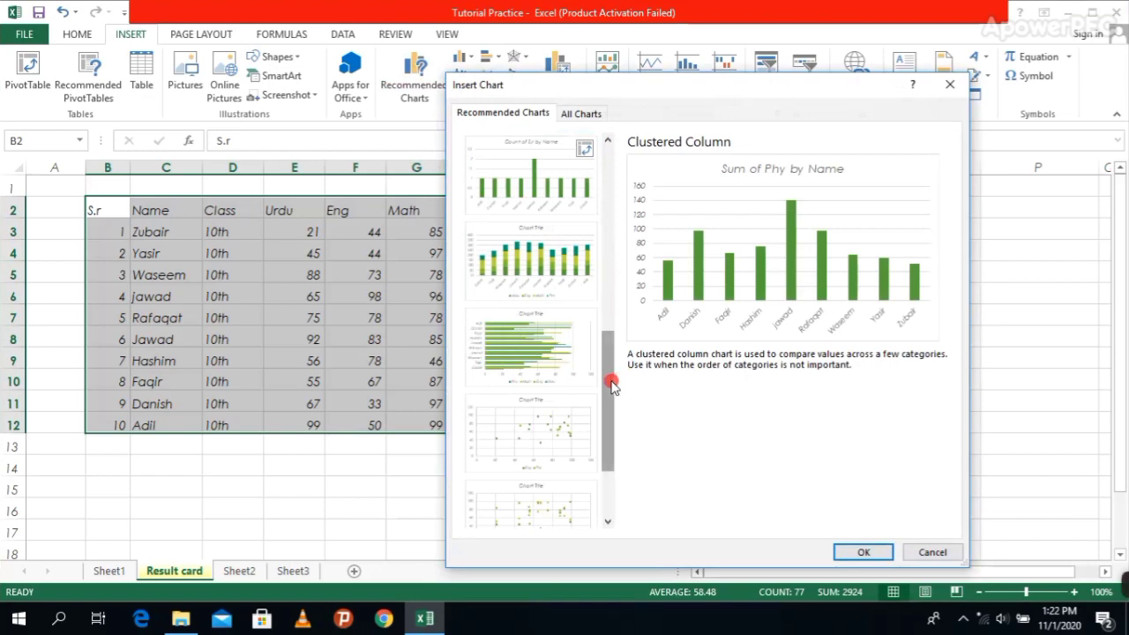
{"action": "left_click_drag", "start_coordinate": [612, 386], "coordinate": [585, 189]}
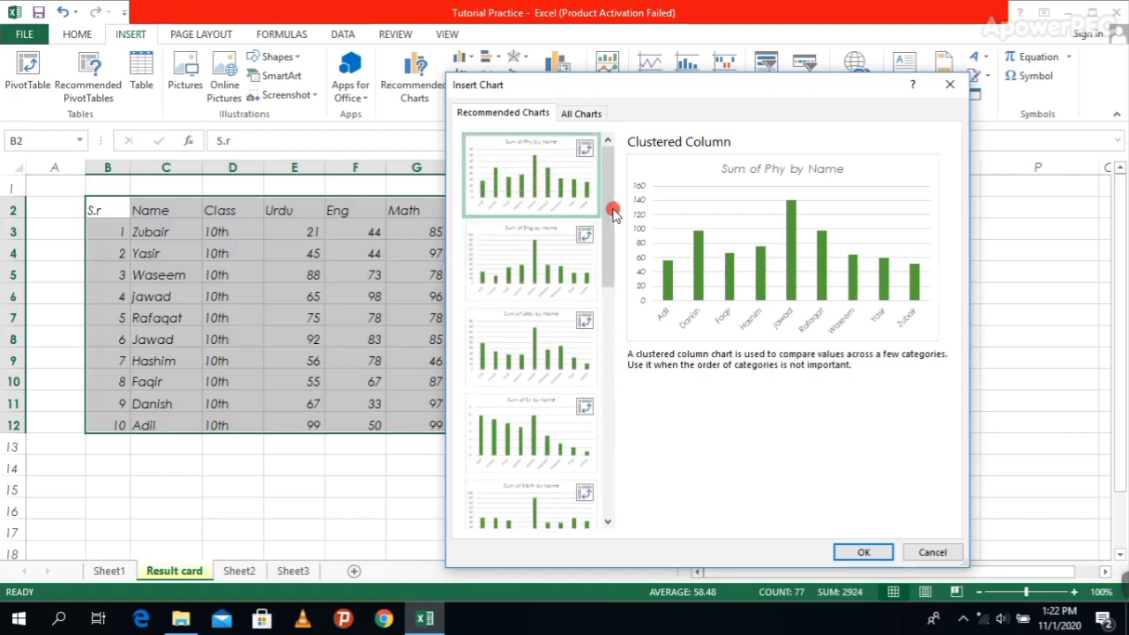
{"action": "left_click_drag", "start_coordinate": [609, 240], "coordinate": [598, 202]}
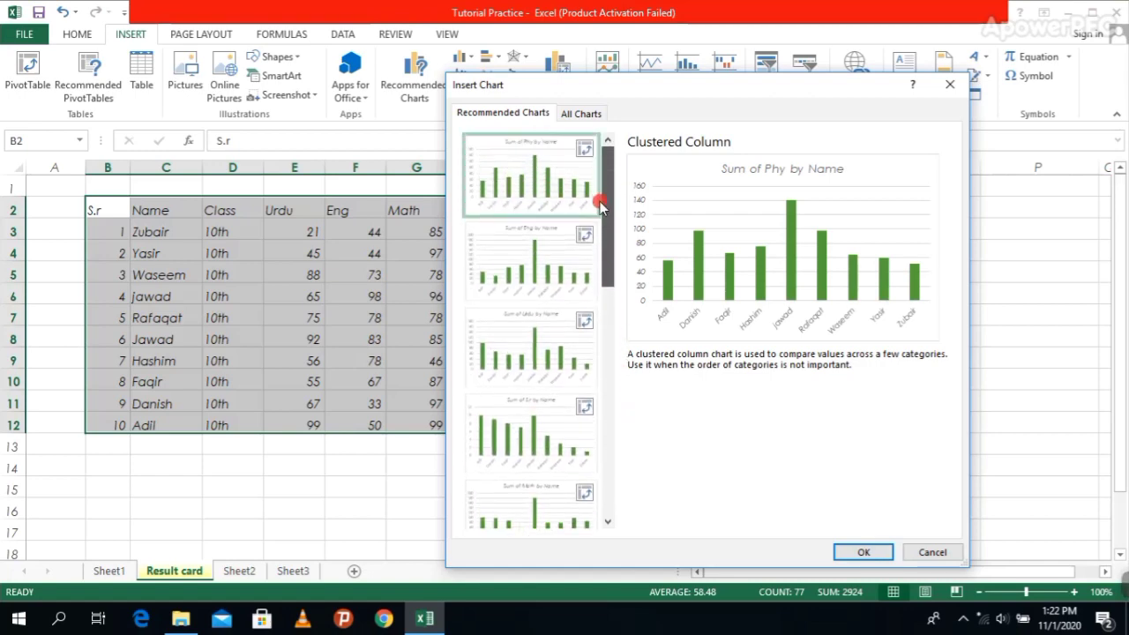
{"action": "left_click", "coordinate": [950, 84]}
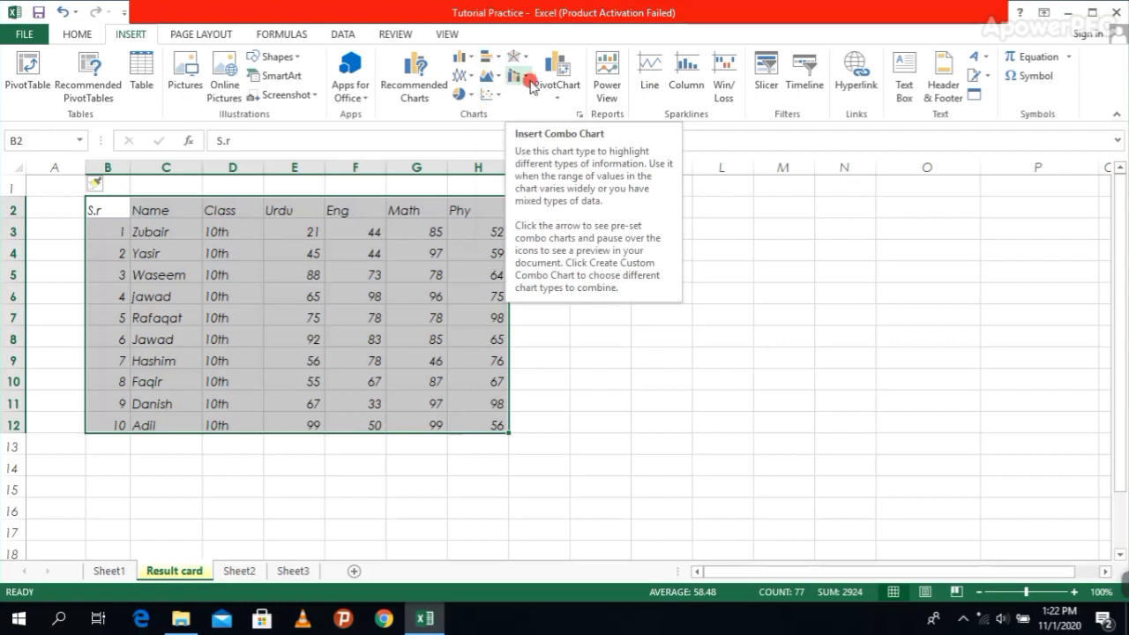
{"action": "left_click", "coordinate": [547, 376]}
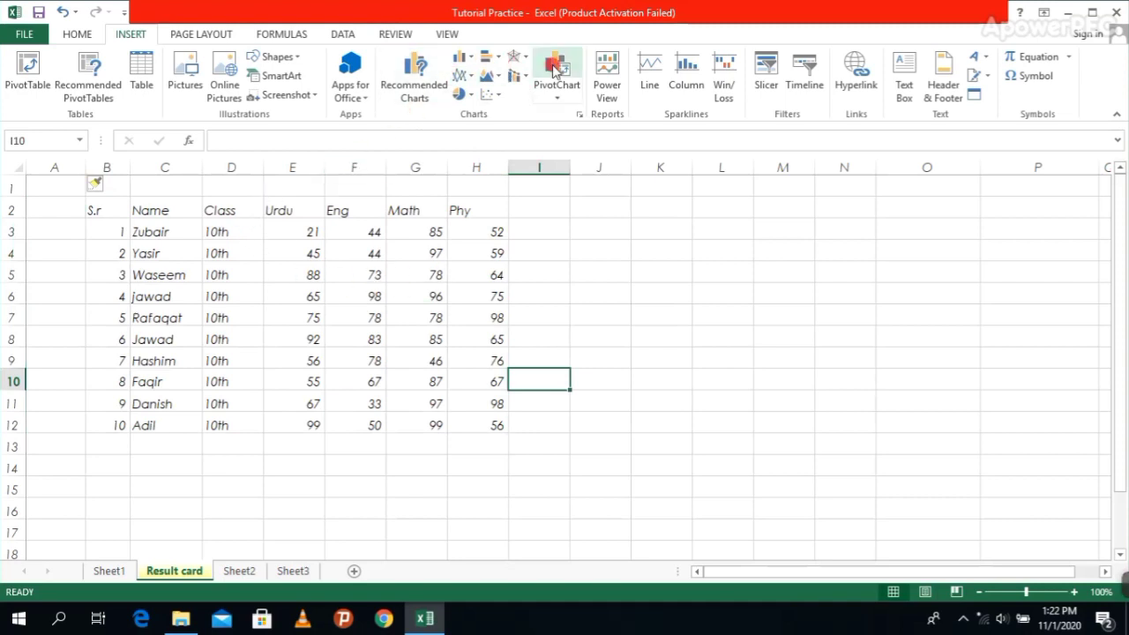
{"action": "left_click", "coordinate": [473, 58]}
{"action": "left_click", "coordinate": [440, 281]}
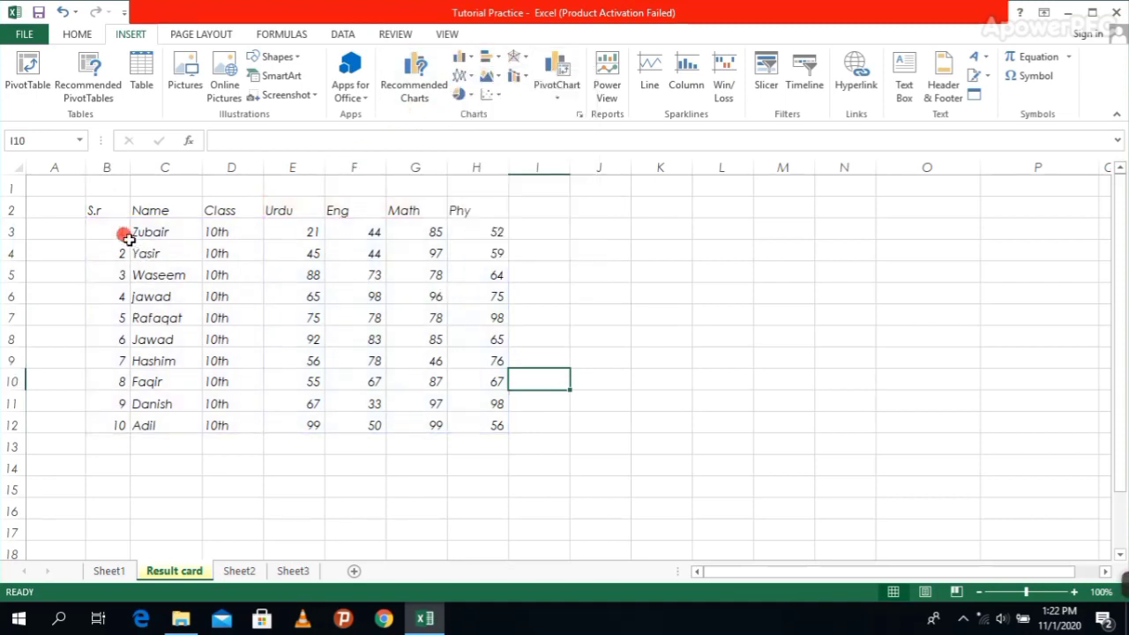
- Clear all contents of the S.r column, column B
{"action": "left_click", "coordinate": [105, 213]}
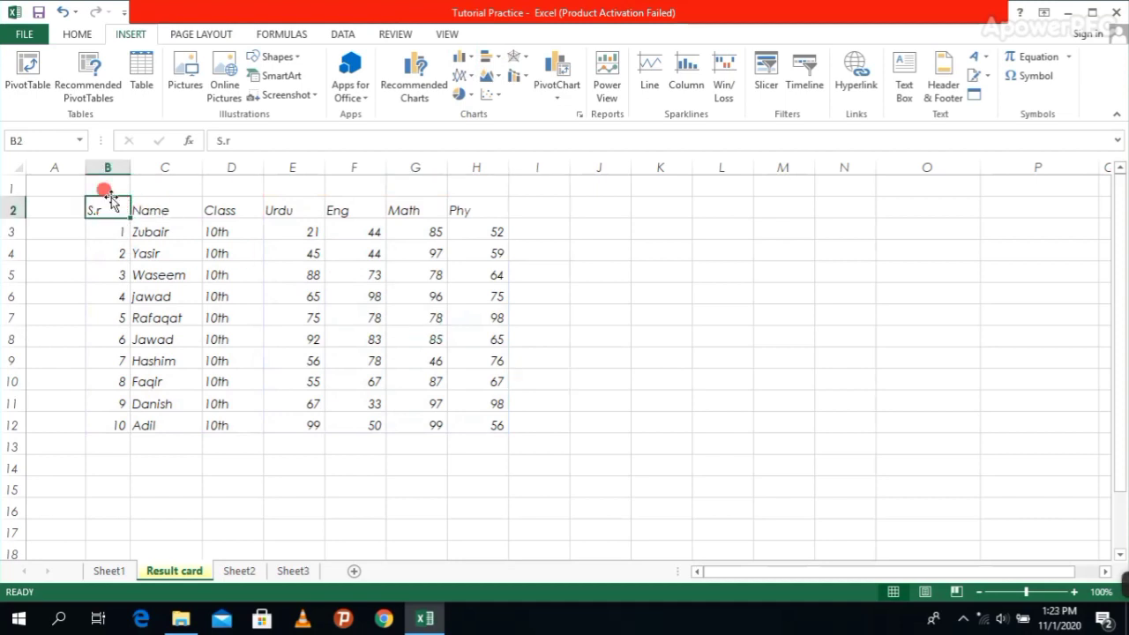
{"action": "left_click", "coordinate": [108, 167]}
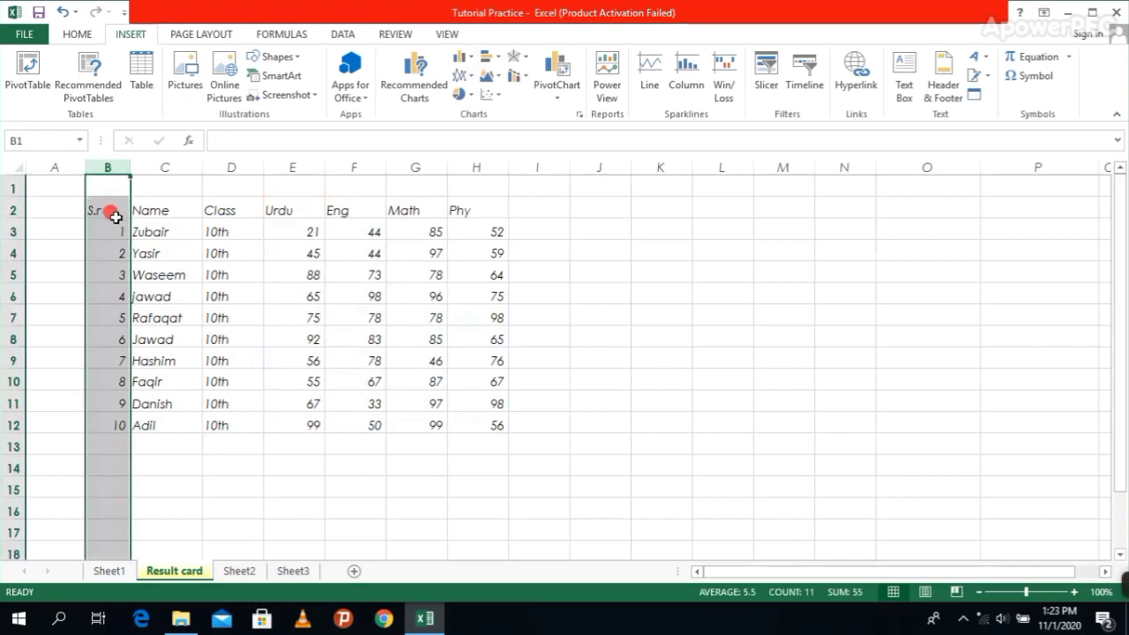
{"action": "key", "text": "Delete"}
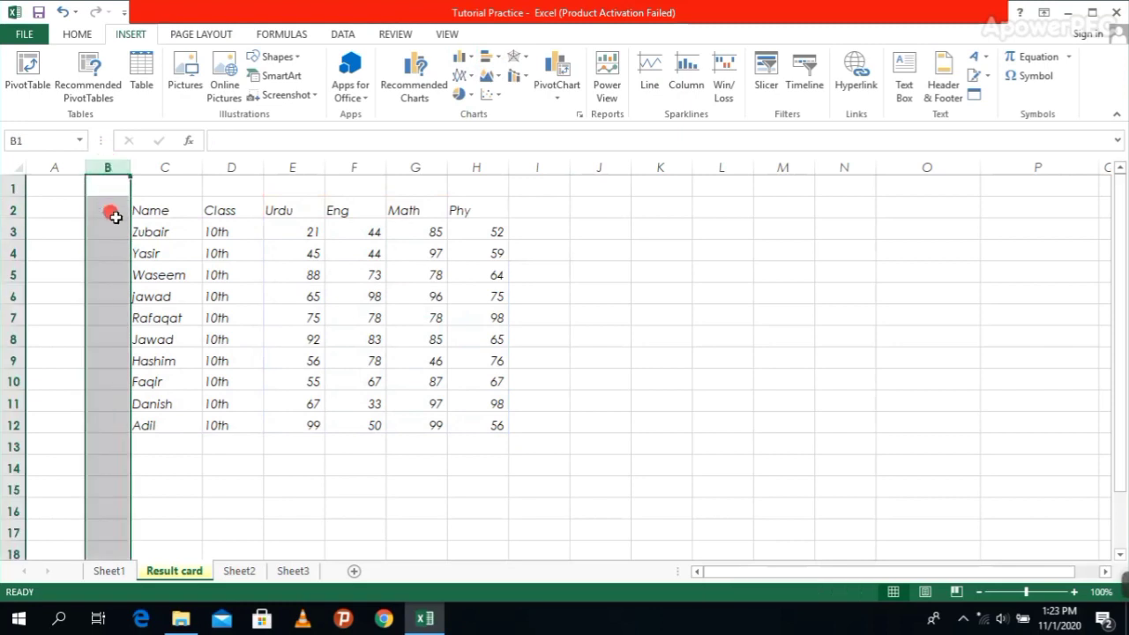
- Clear the Class data in column D and delete the column so the subject columns follow Name directly
{"action": "left_click", "coordinate": [229, 212]}
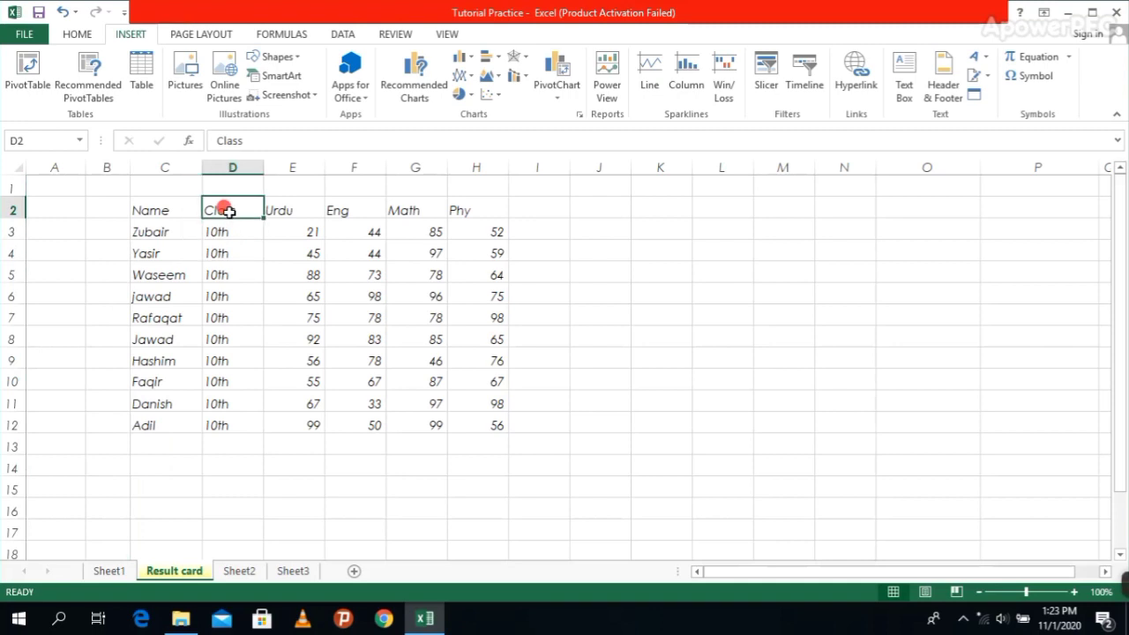
{"action": "left_click", "coordinate": [238, 167]}
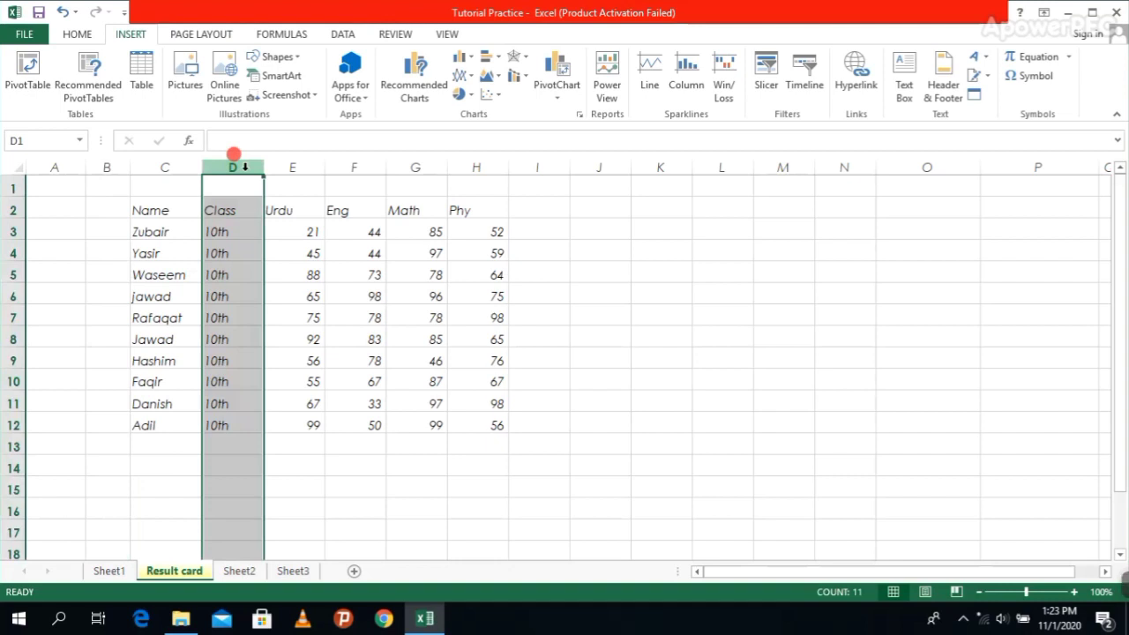
{"action": "key", "text": "Delete"}
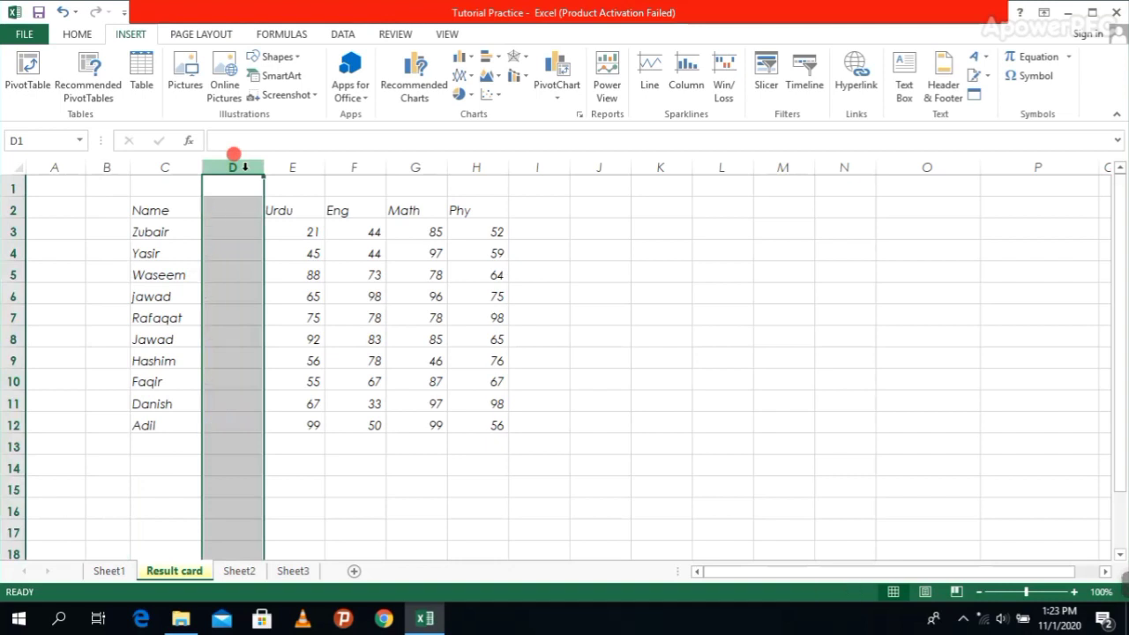
{"action": "right_click", "coordinate": [228, 231]}
{"action": "key", "text": "Escape"}
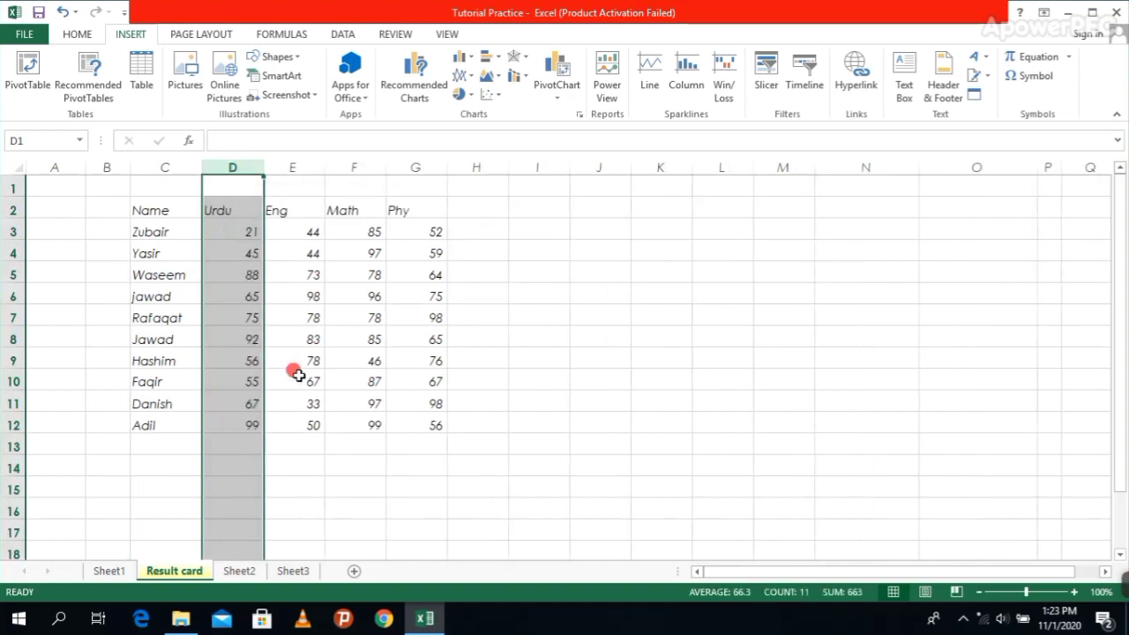
{"action": "left_click", "coordinate": [584, 287]}
- Total the four subject marks in H3 with AutoSum of D3:G3, and fill the formula down to H12
{"action": "left_click", "coordinate": [473, 230]}
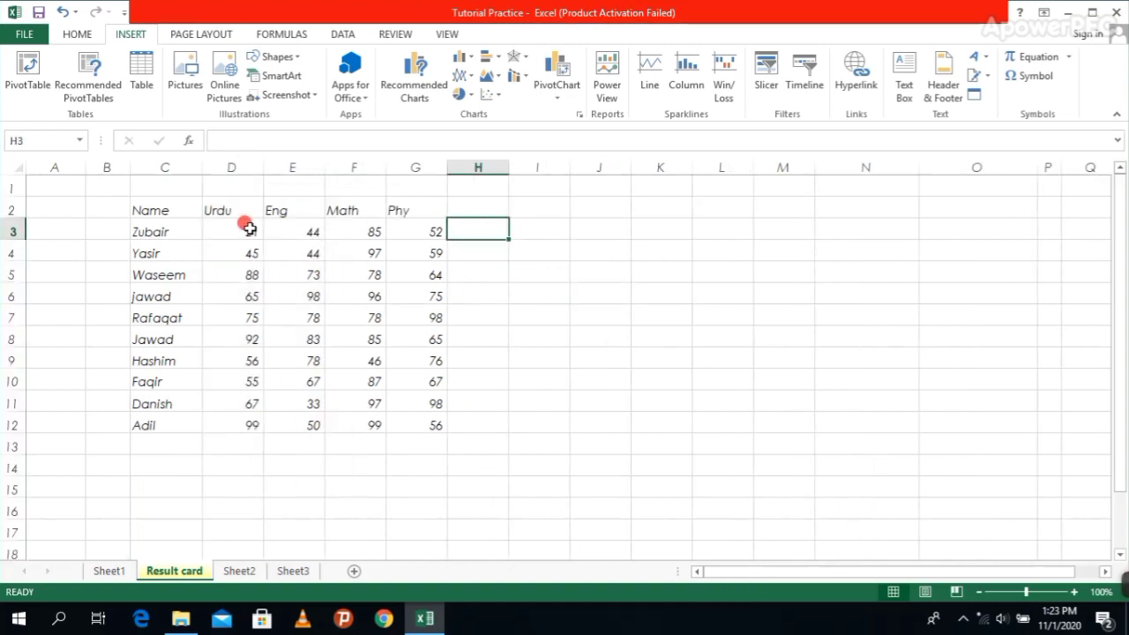
{"action": "left_click_drag", "start_coordinate": [250, 229], "coordinate": [422, 227]}
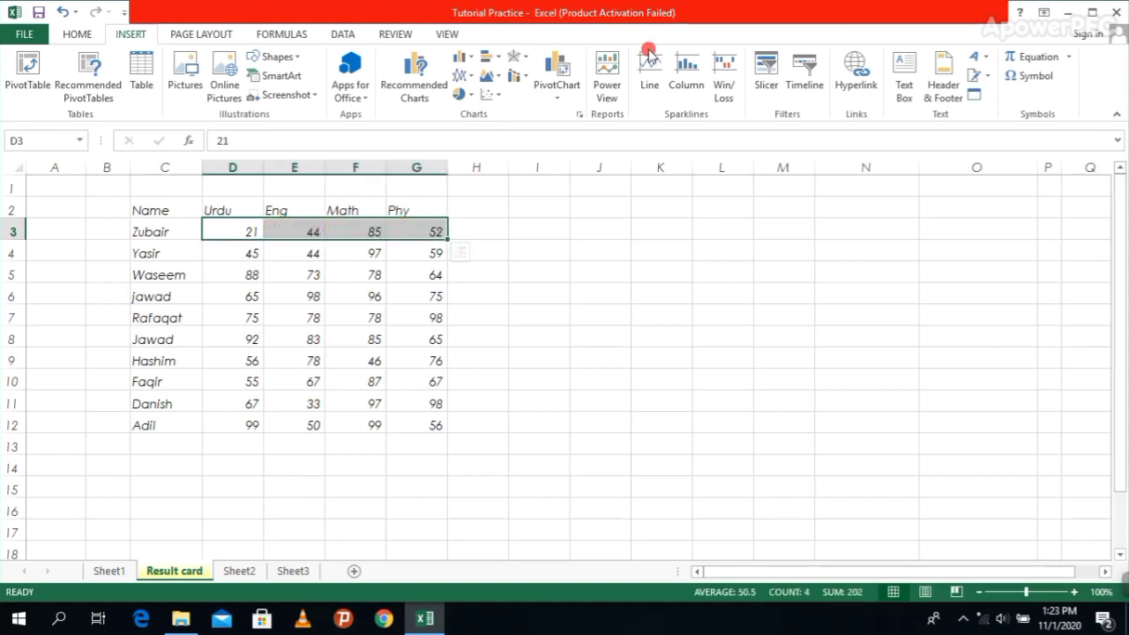
{"action": "left_click", "coordinate": [83, 33]}
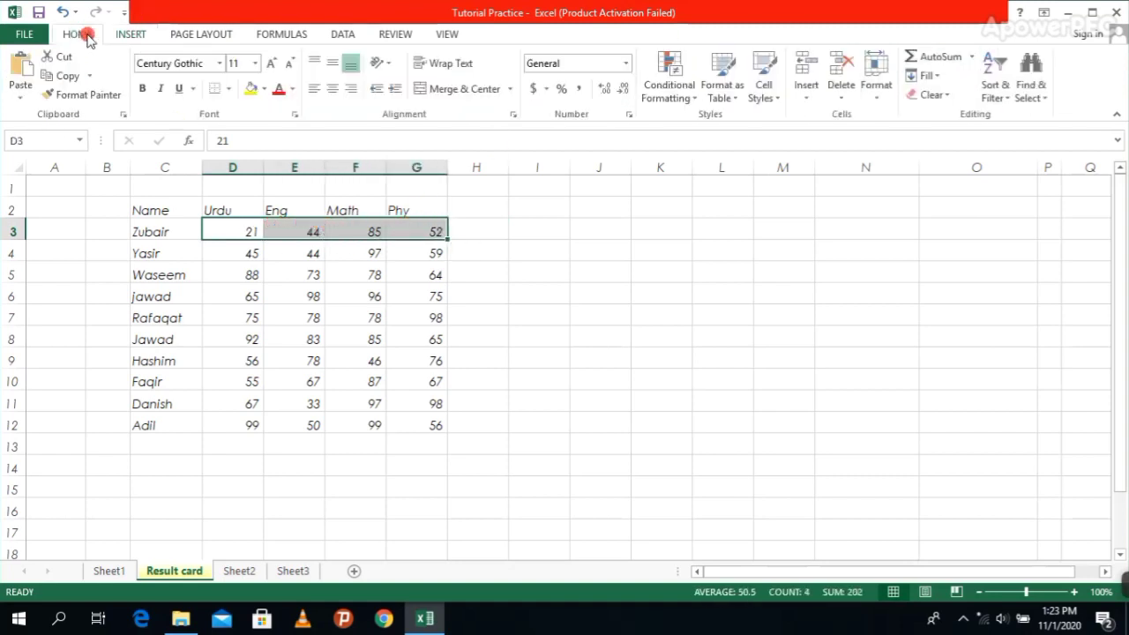
{"action": "left_click", "coordinate": [919, 55]}
{"action": "left_click", "coordinate": [517, 315]}
{"action": "left_click", "coordinate": [489, 229]}
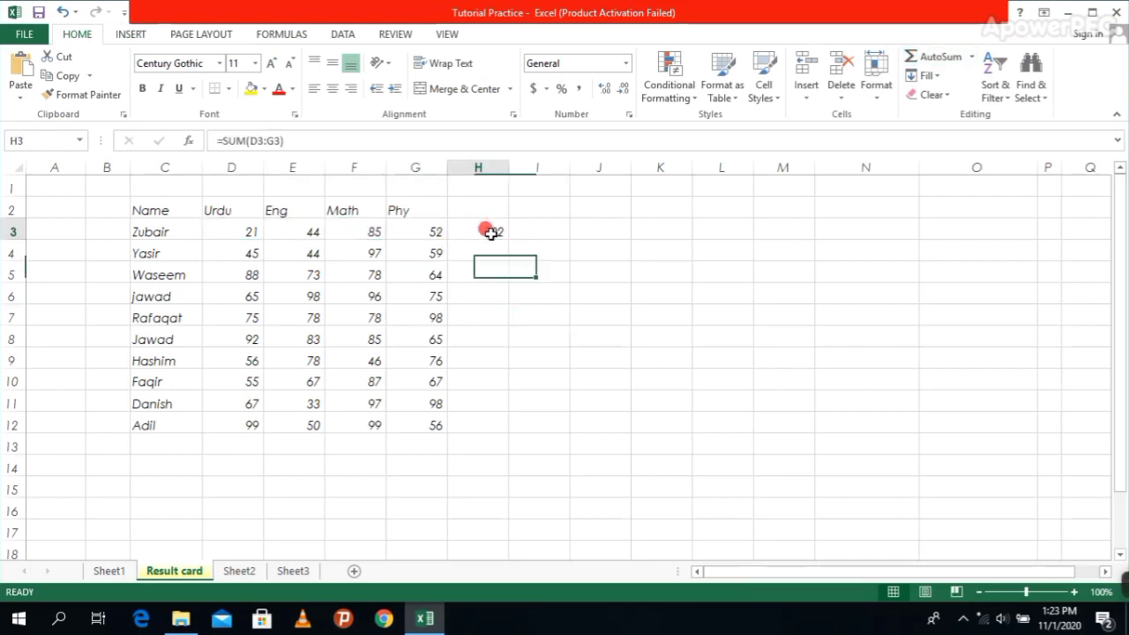
{"action": "double_click", "coordinate": [511, 238]}
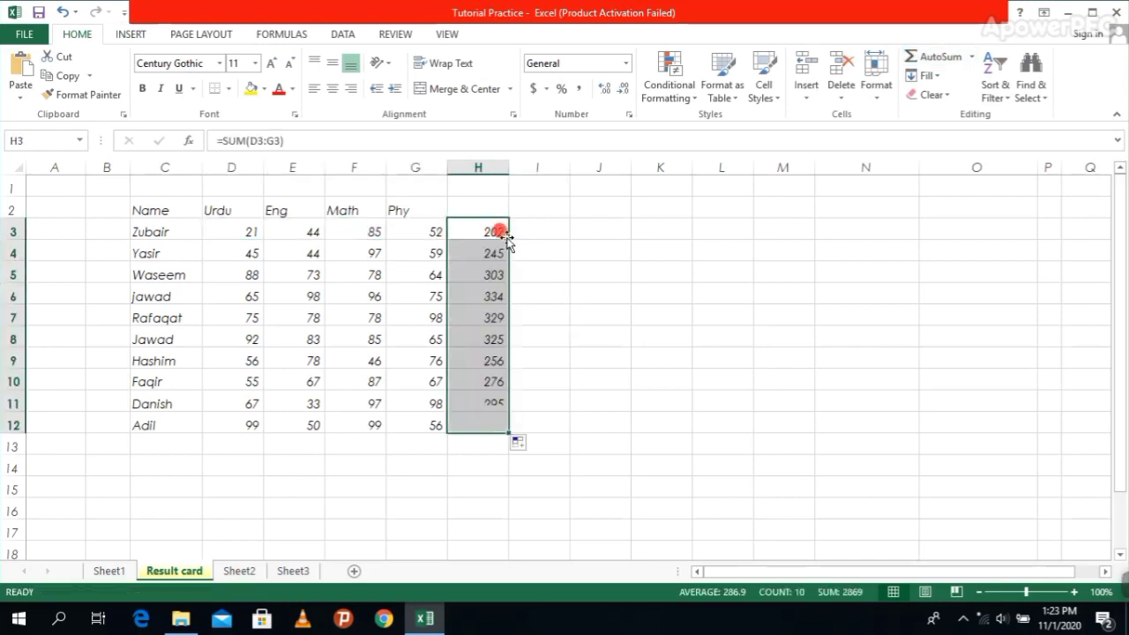
{"action": "left_click", "coordinate": [601, 247]}
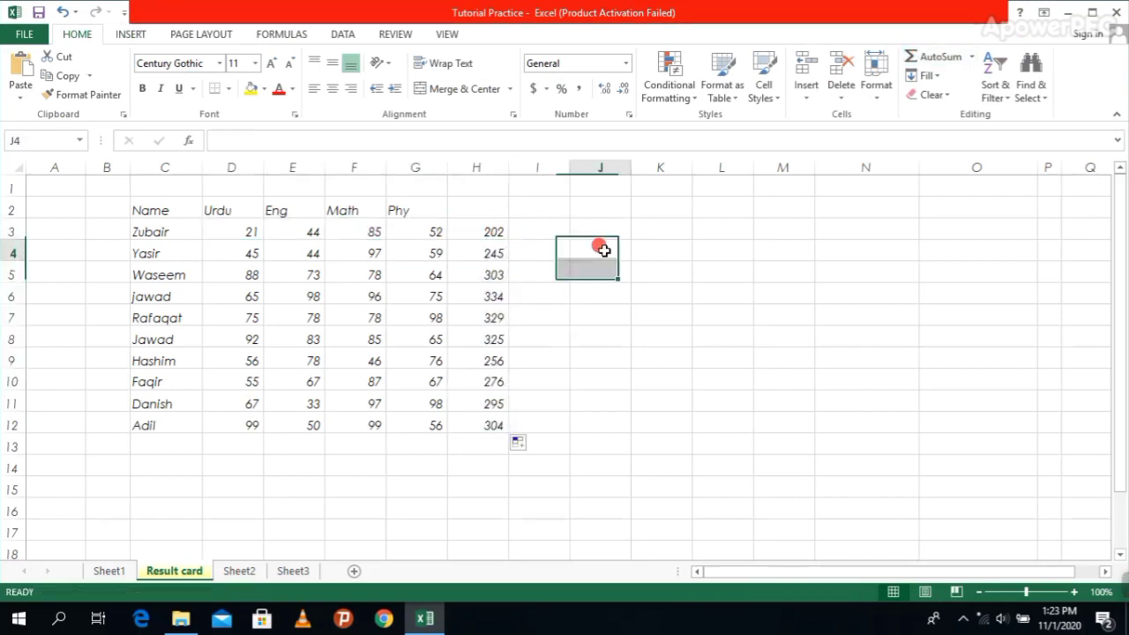
- Insert a 2-D Clustered Column chart of range C2:H12, shift it up and widen it
{"action": "left_click", "coordinate": [145, 209]}
{"action": "double_click", "coordinate": [147, 210]}
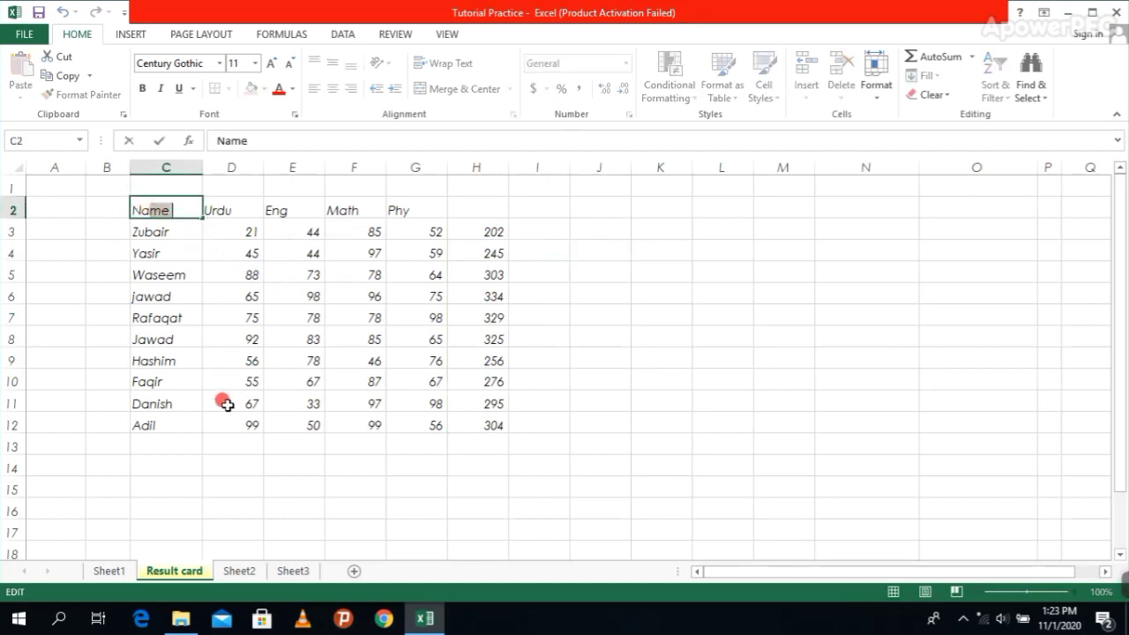
{"action": "left_click", "coordinate": [225, 472]}
{"action": "left_click_drag", "start_coordinate": [151, 209], "coordinate": [458, 418]}
{"action": "left_click", "coordinate": [128, 36]}
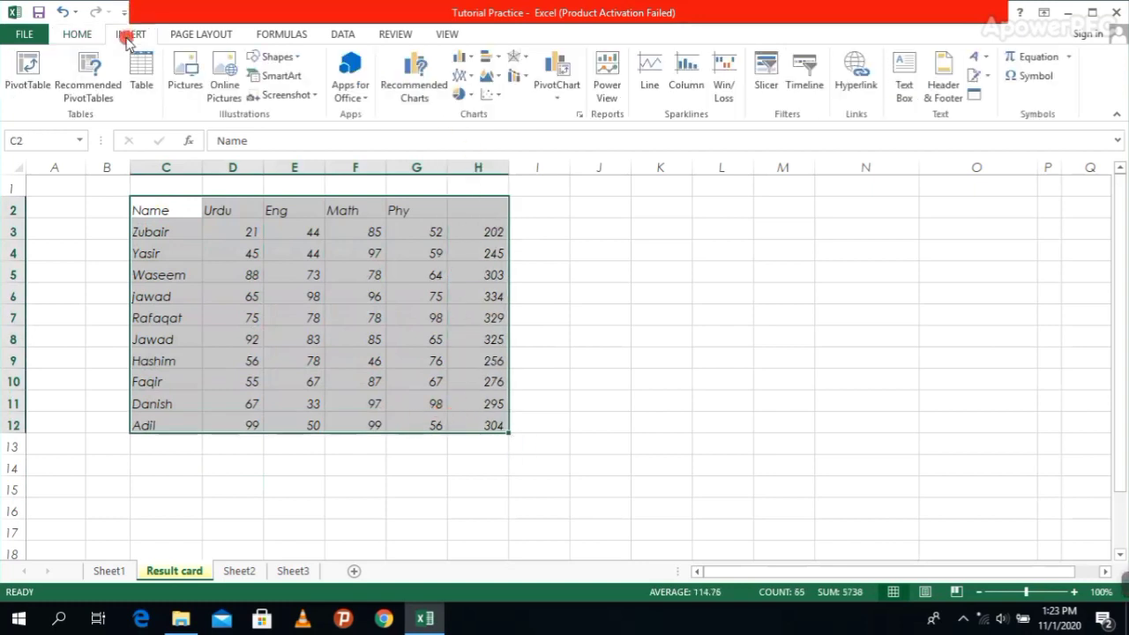
{"action": "left_click", "coordinate": [472, 58]}
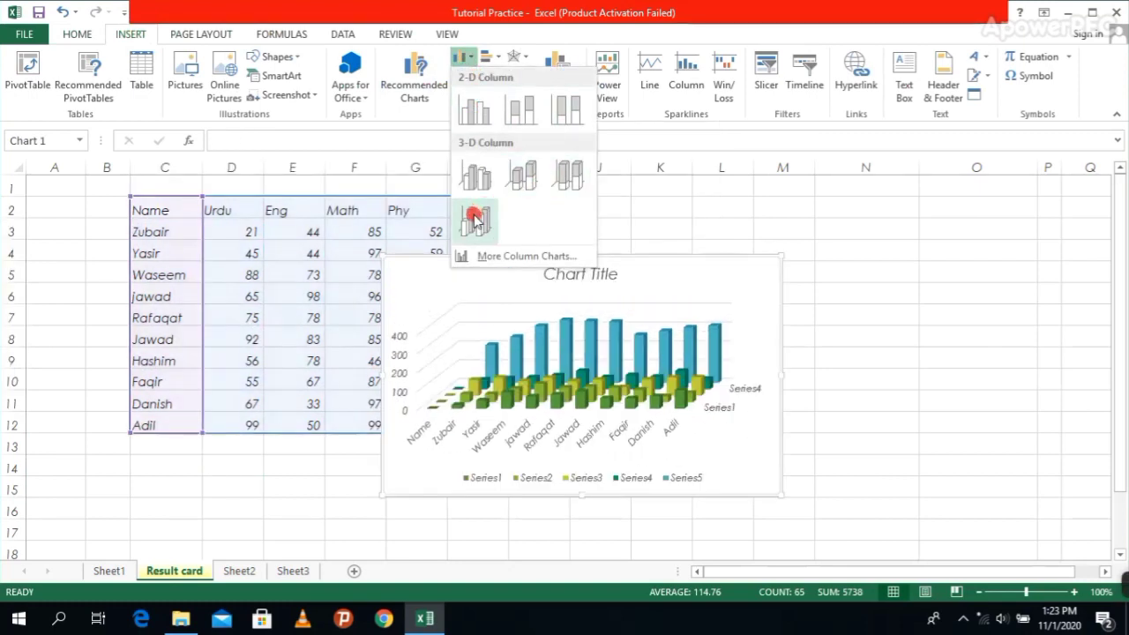
{"action": "left_click", "coordinate": [479, 115]}
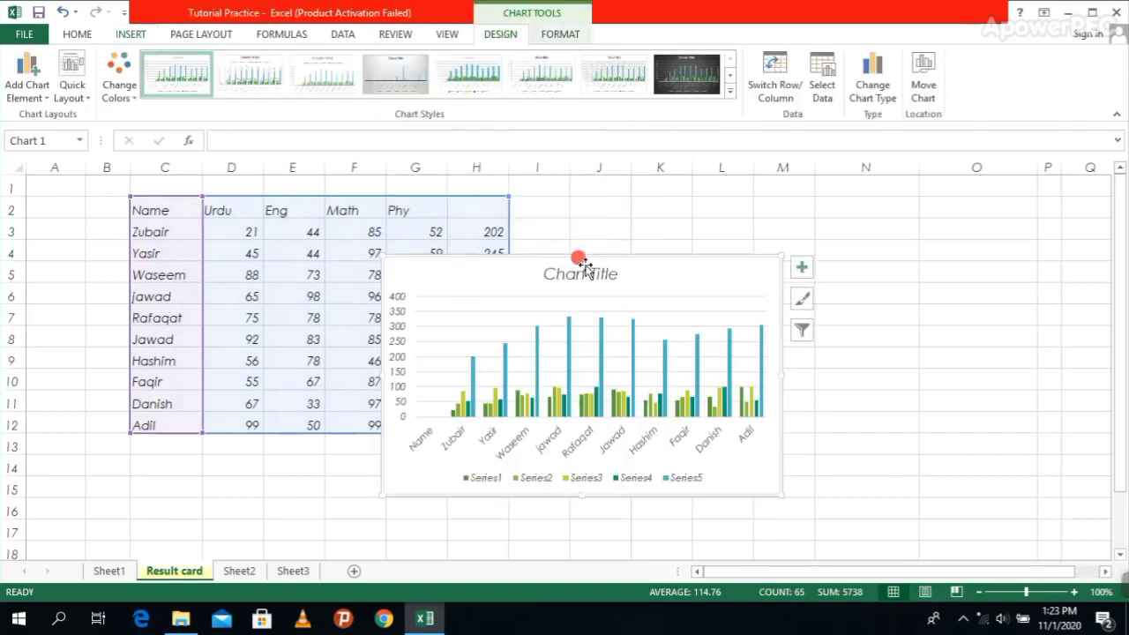
{"action": "left_click_drag", "start_coordinate": [577, 244], "coordinate": [577, 194]}
{"action": "left_click_drag", "start_coordinate": [778, 344], "coordinate": [902, 338]}
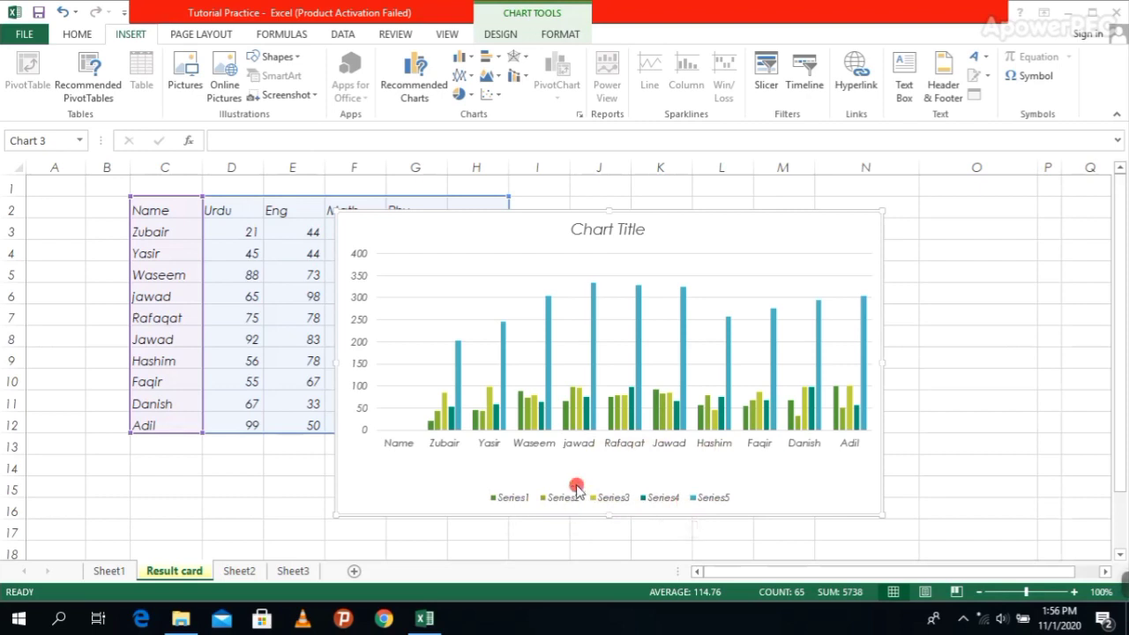
- Move the column chart clear of the marks table, over columns I to P beside it, and inspect its bars
{"action": "left_click", "coordinate": [556, 254]}
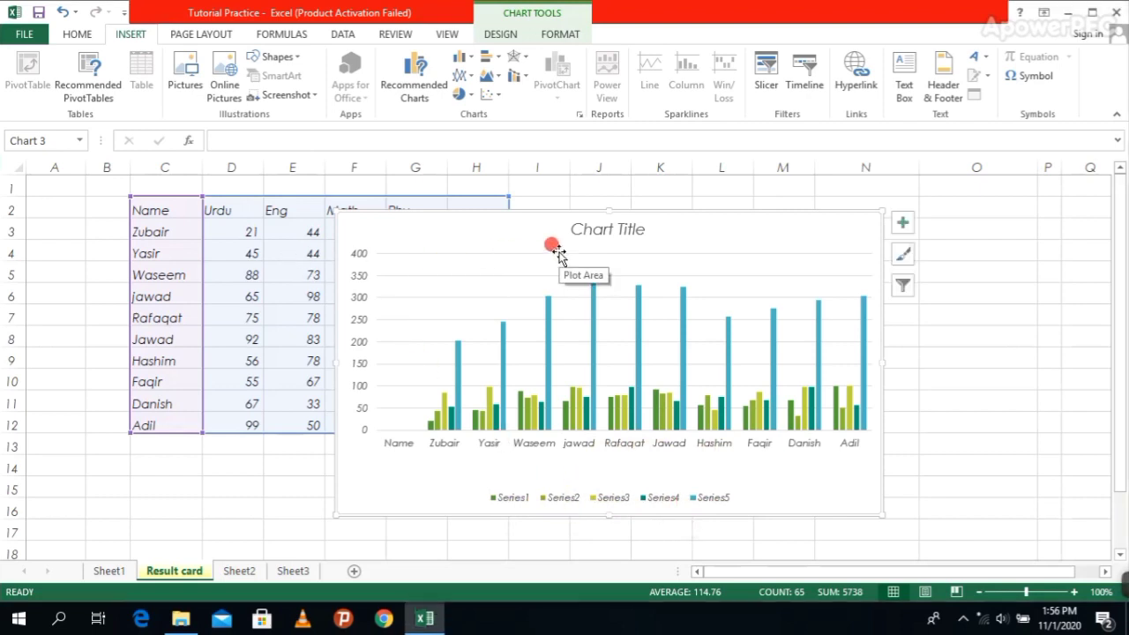
{"action": "mouse_move", "coordinate": [512, 237]}
{"action": "left_mouse_down"}
{"action": "mouse_move", "coordinate": [644, 238]}
{"action": "mouse_move", "coordinate": [599, 270]}
{"action": "left_mouse_up"}
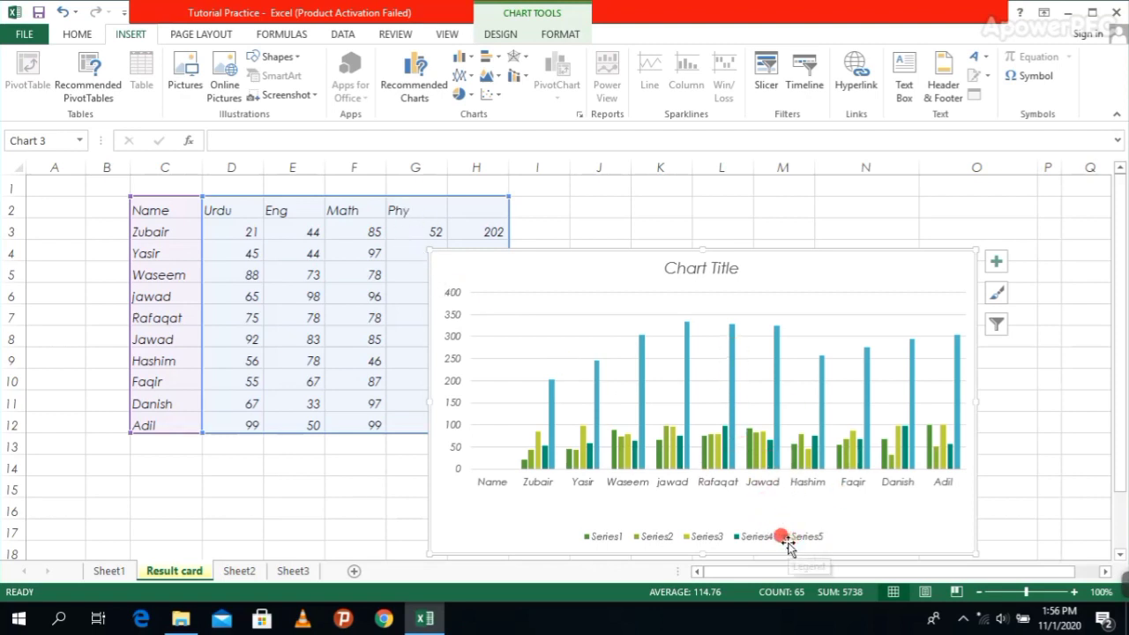
{"action": "mouse_move", "coordinate": [732, 333]}
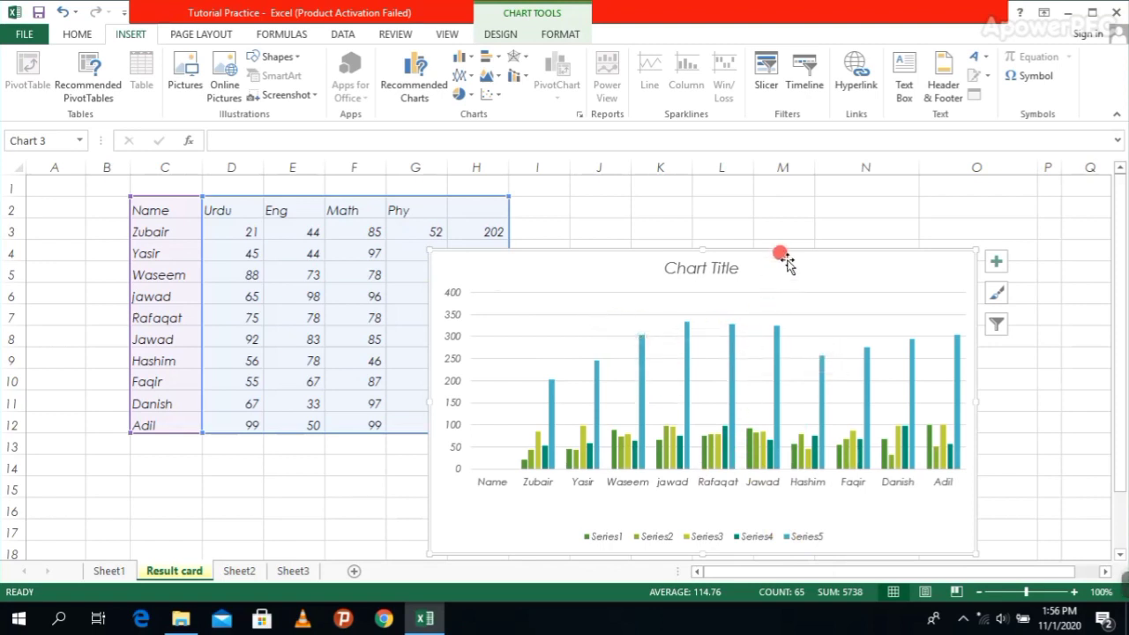
{"action": "left_click_drag", "start_coordinate": [785, 266], "coordinate": [709, 238]}
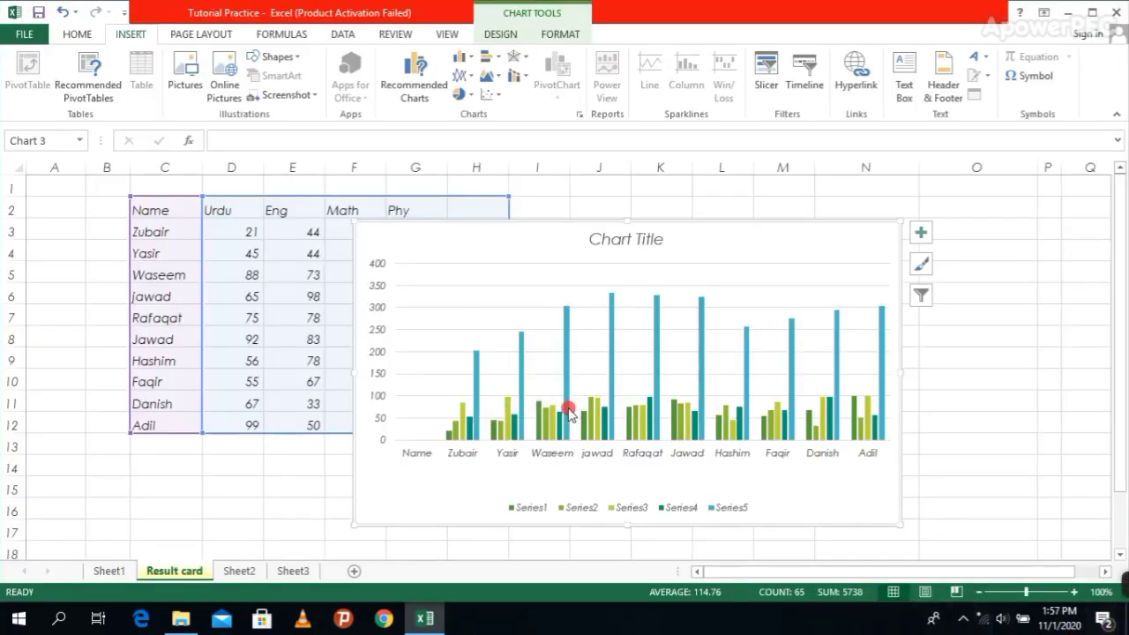
{"action": "mouse_move", "coordinate": [612, 353]}
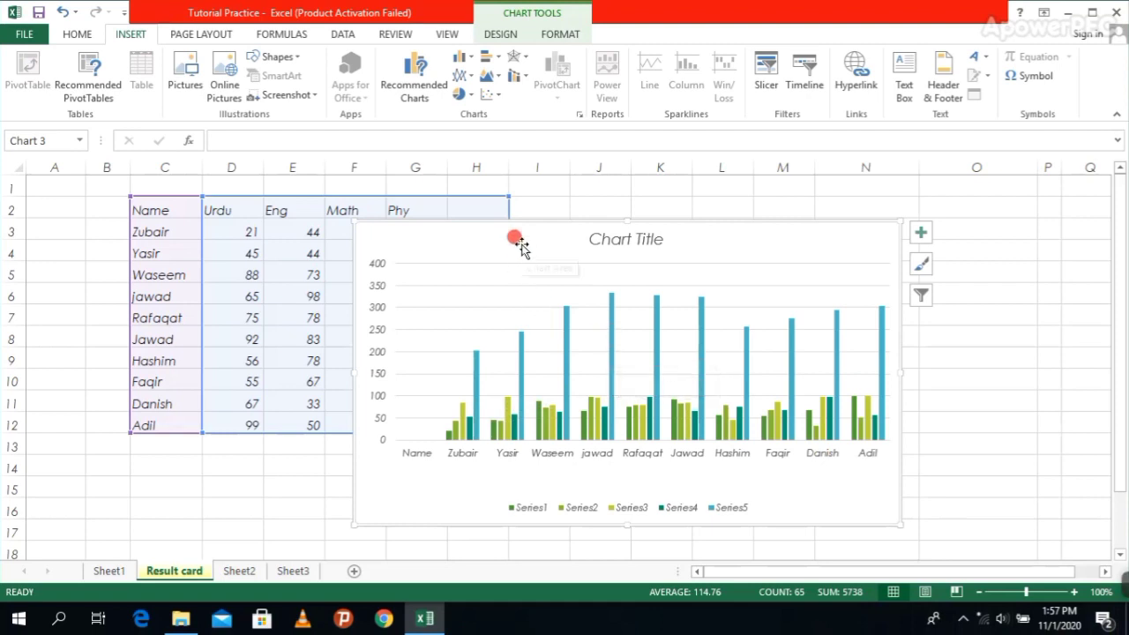
{"action": "mouse_move", "coordinate": [517, 240]}
{"action": "left_mouse_down"}
{"action": "mouse_move", "coordinate": [651, 235]}
{"action": "mouse_move", "coordinate": [688, 248]}
{"action": "left_mouse_up"}
{"action": "mouse_move", "coordinate": [785, 373]}
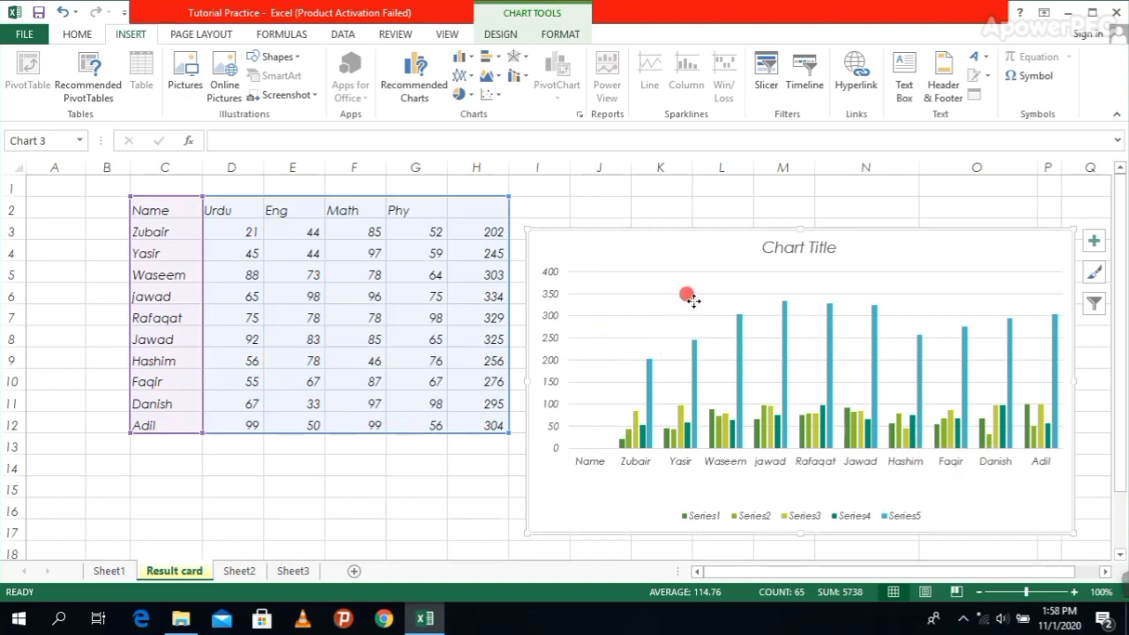
- Move the column chart toward the marks table so that it spans columns H to O
{"action": "left_click_drag", "start_coordinate": [688, 297], "coordinate": [666, 320]}
{"action": "left_click", "coordinate": [662, 317]}
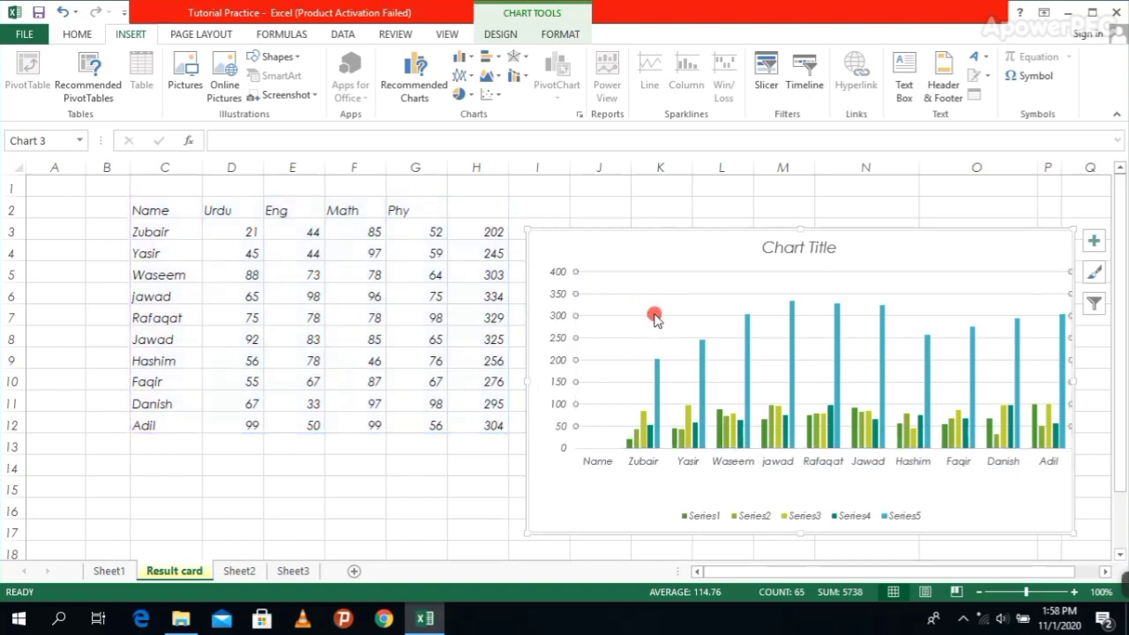
{"action": "left_click", "coordinate": [648, 272]}
{"action": "left_click_drag", "start_coordinate": [658, 323], "coordinate": [646, 328]}
{"action": "left_click_drag", "start_coordinate": [650, 252], "coordinate": [577, 247]}
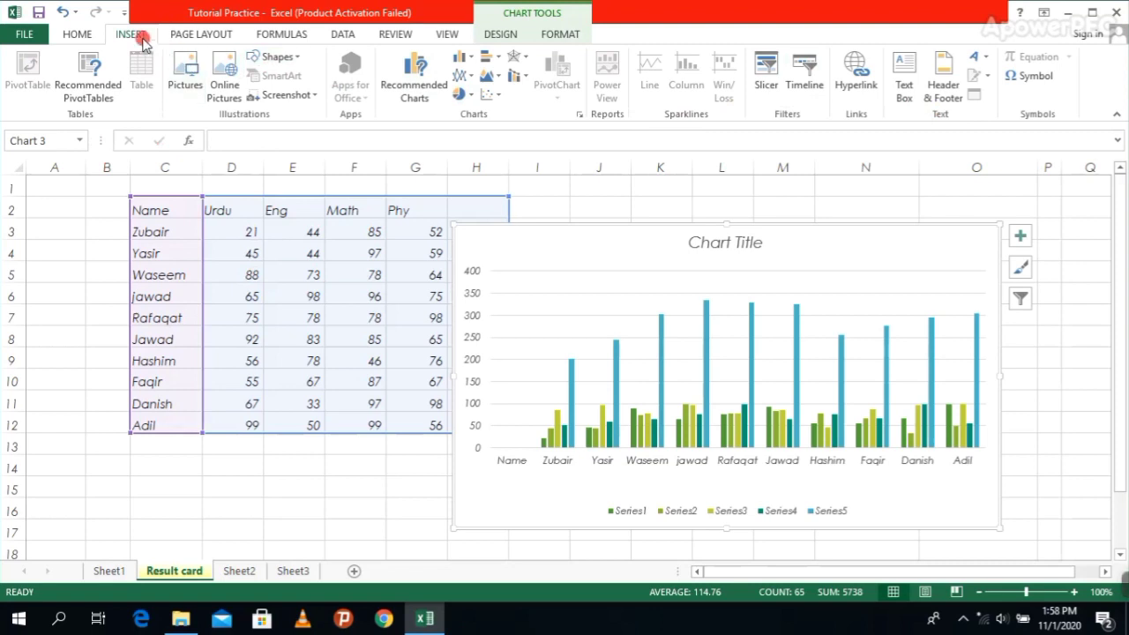
- Preview the Line type for the column chart, and change its chart type to Pie
{"action": "left_click", "coordinate": [523, 34]}
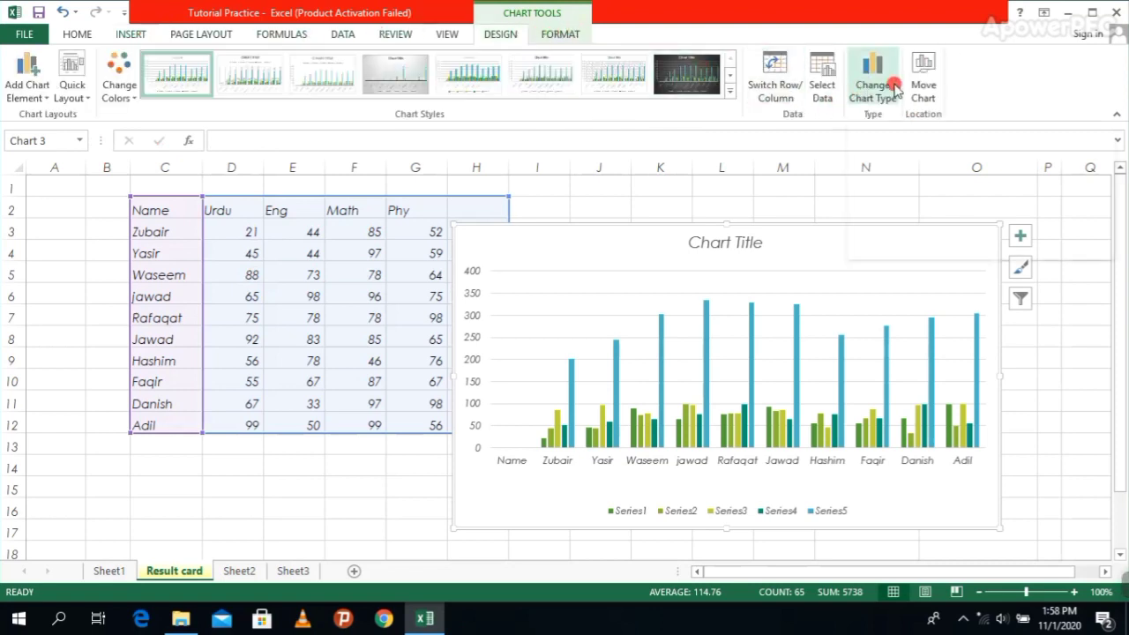
{"action": "left_click", "coordinate": [873, 71]}
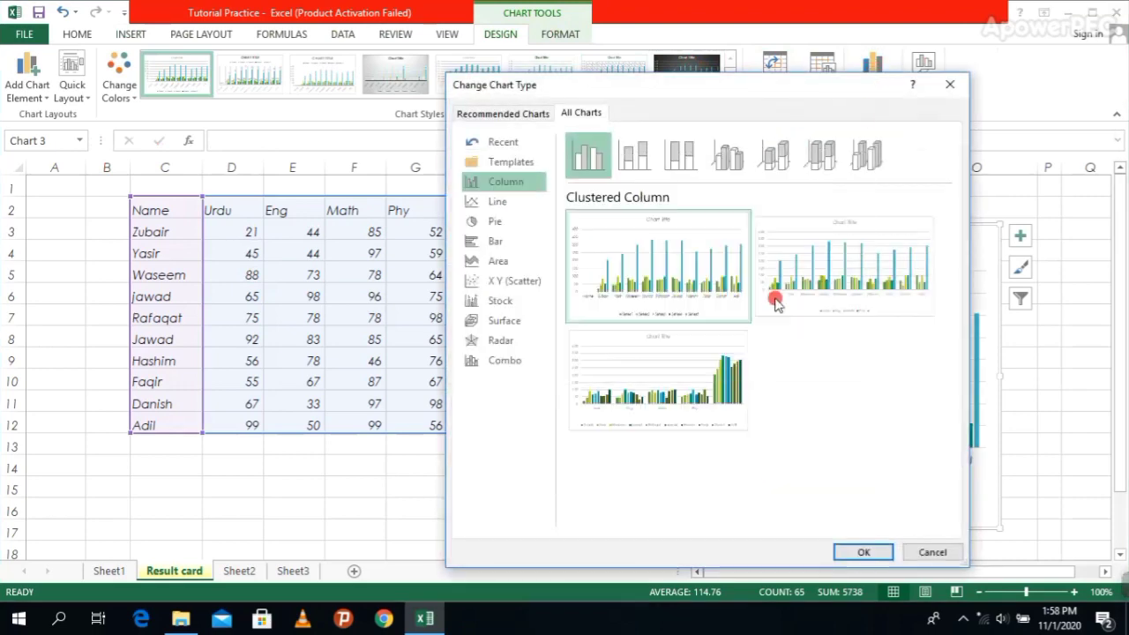
{"action": "mouse_move", "coordinate": [776, 297]}
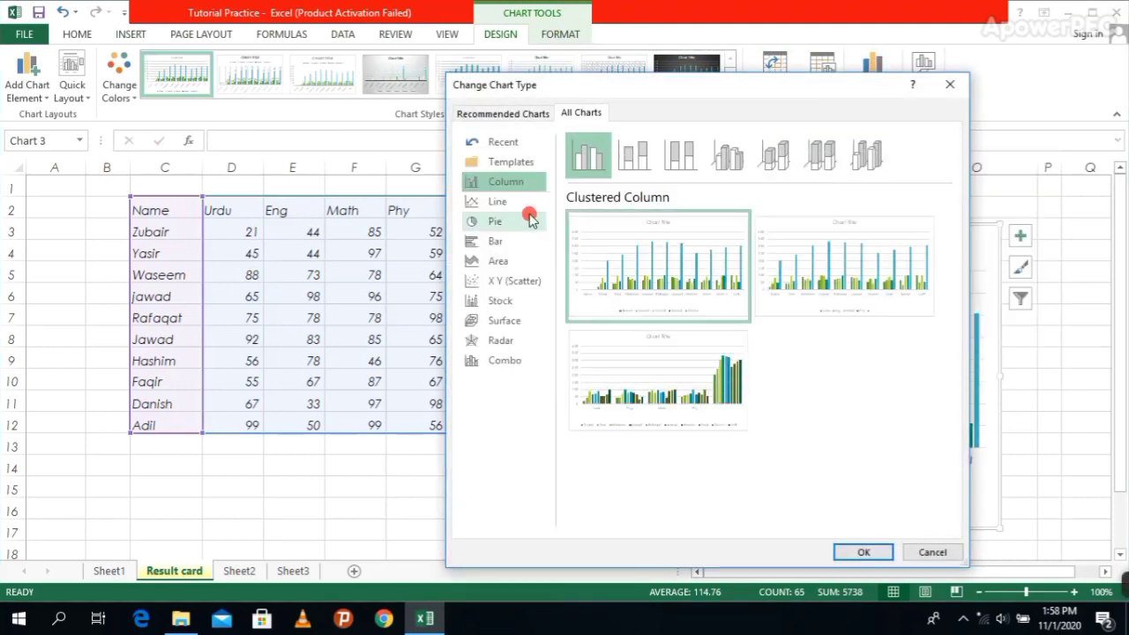
{"action": "left_click", "coordinate": [501, 205]}
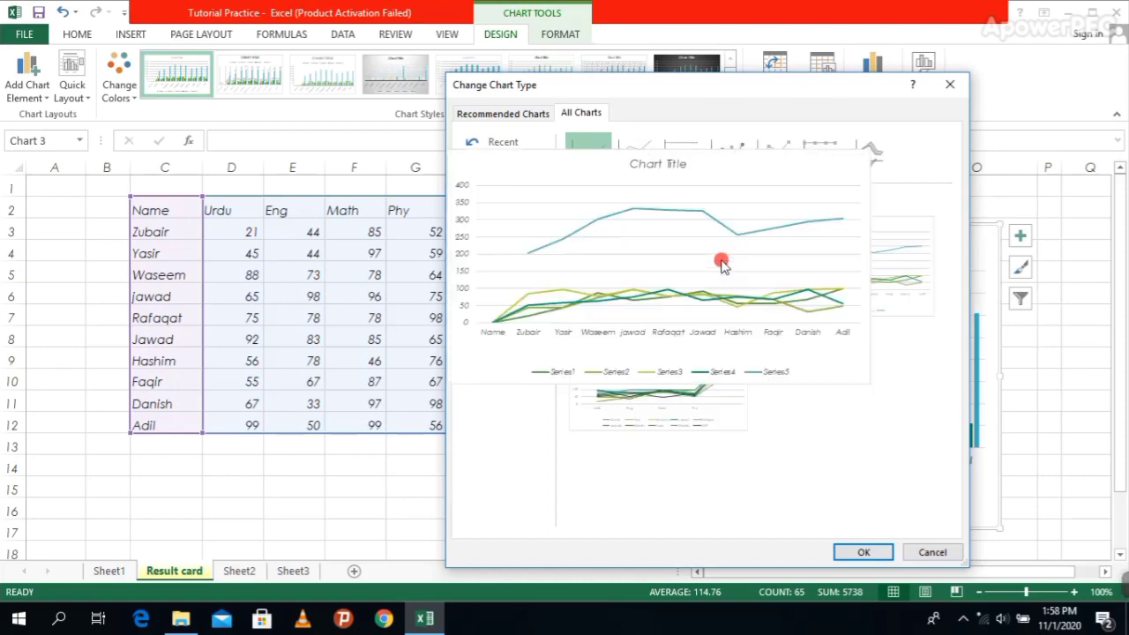
{"action": "left_click", "coordinate": [511, 223]}
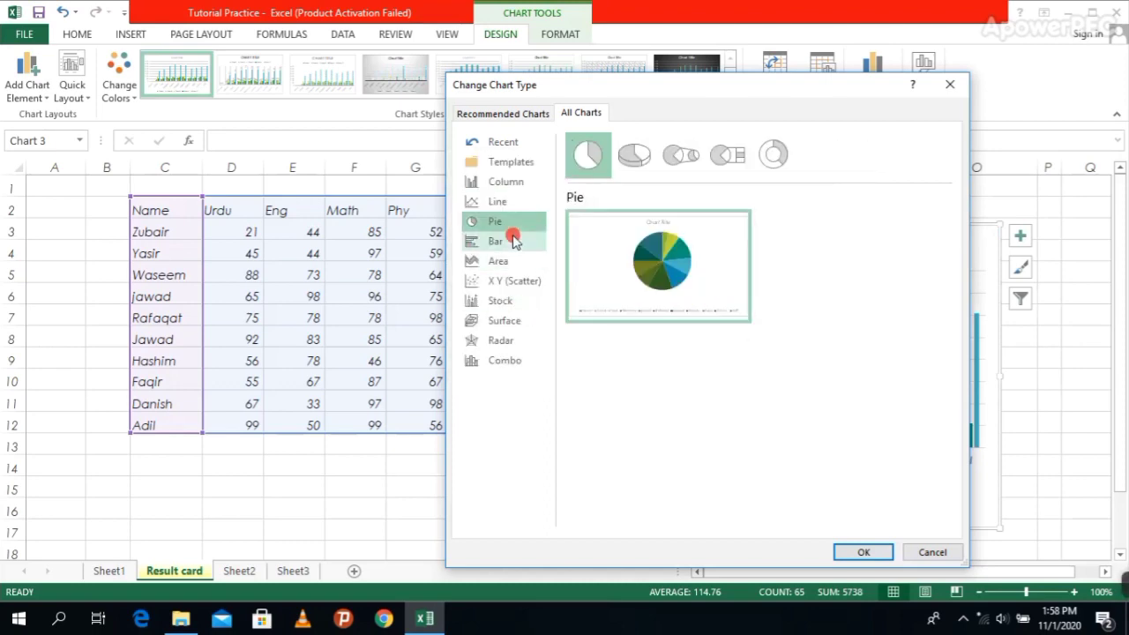
{"action": "mouse_move", "coordinate": [577, 271]}
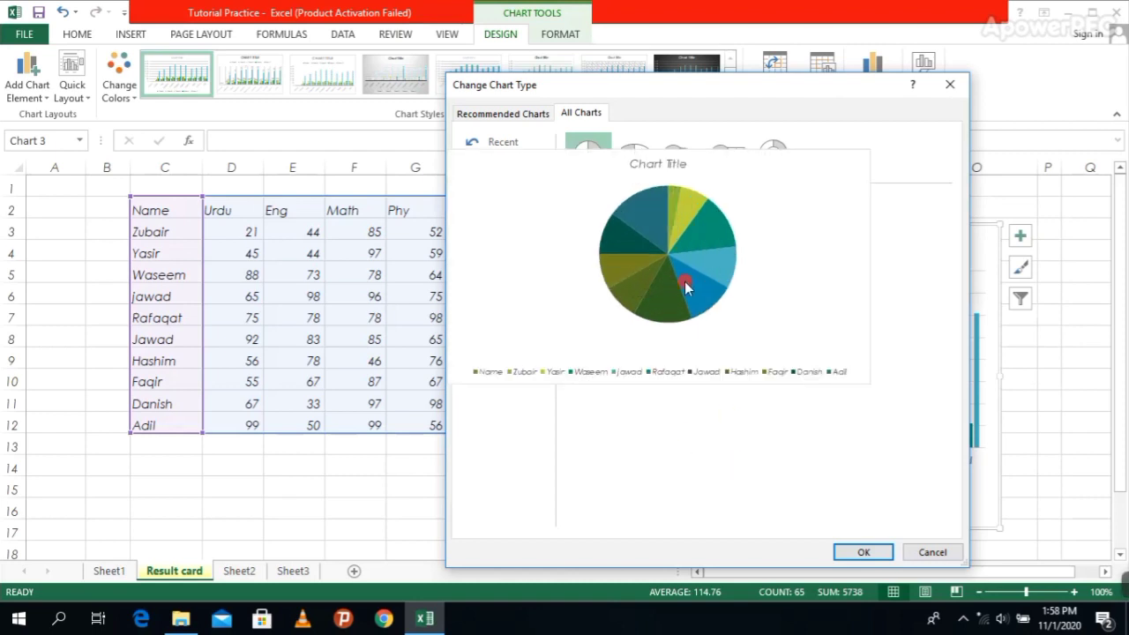
{"action": "left_click", "coordinate": [869, 553]}
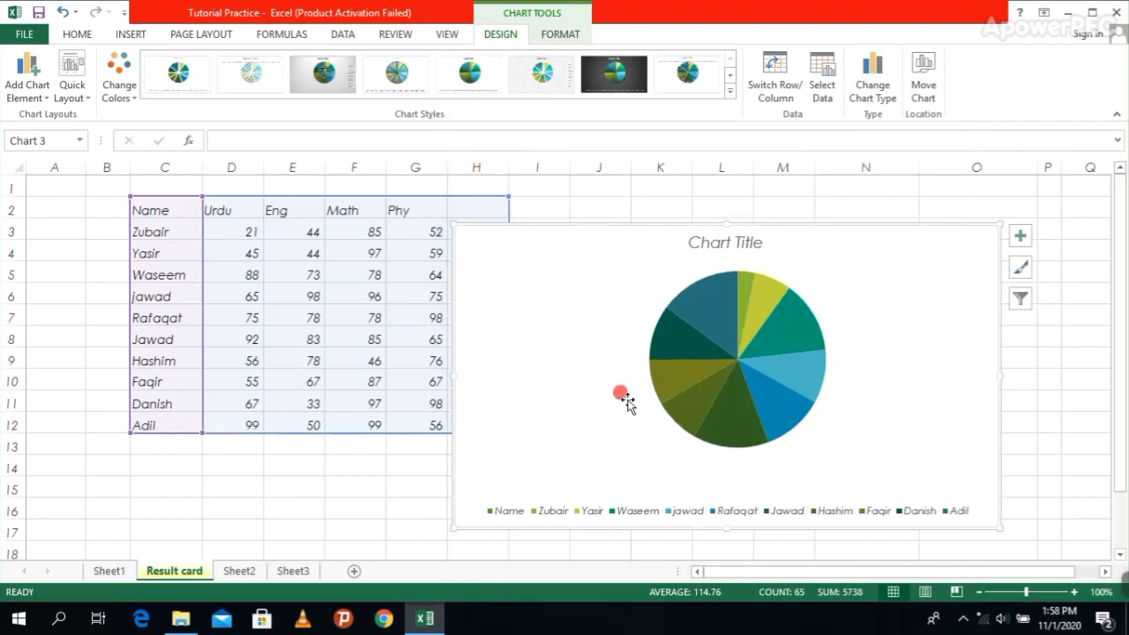
- Change the pie chart to an Area chart with the subjects along the horizontal axis and the students as series
{"action": "left_click", "coordinate": [880, 86]}
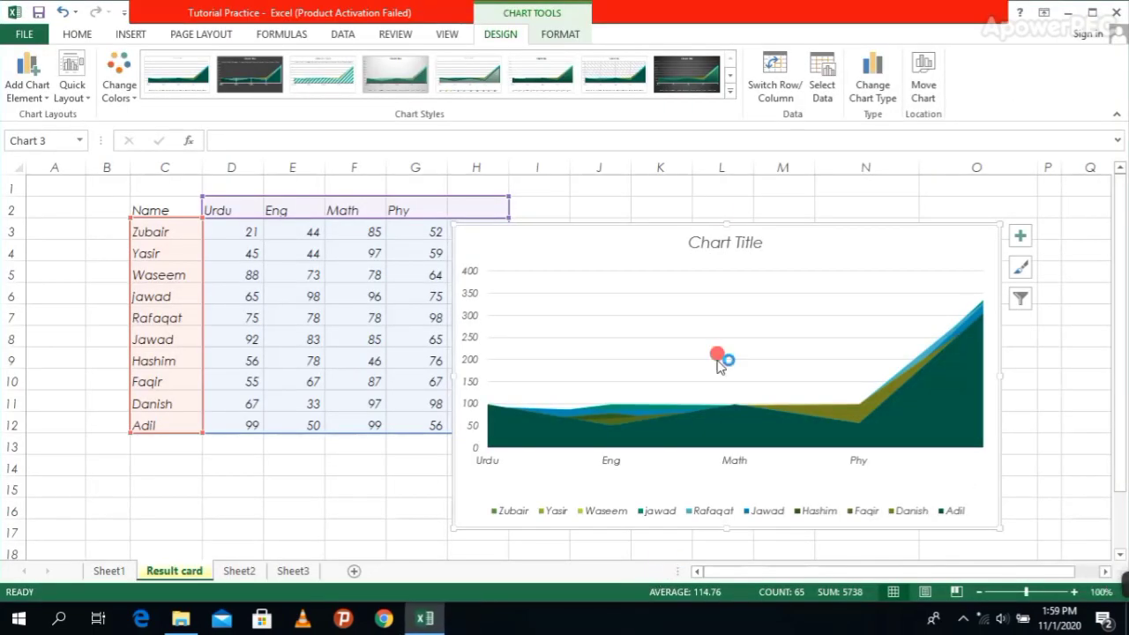
{"action": "left_click", "coordinate": [873, 88]}
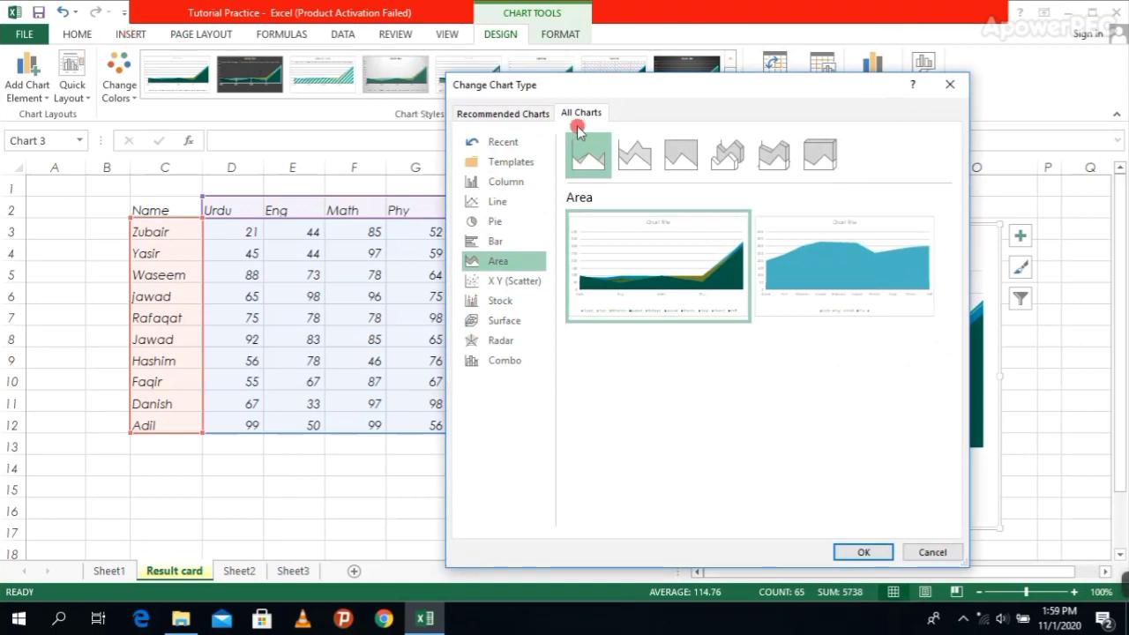
{"action": "left_click", "coordinate": [956, 92]}
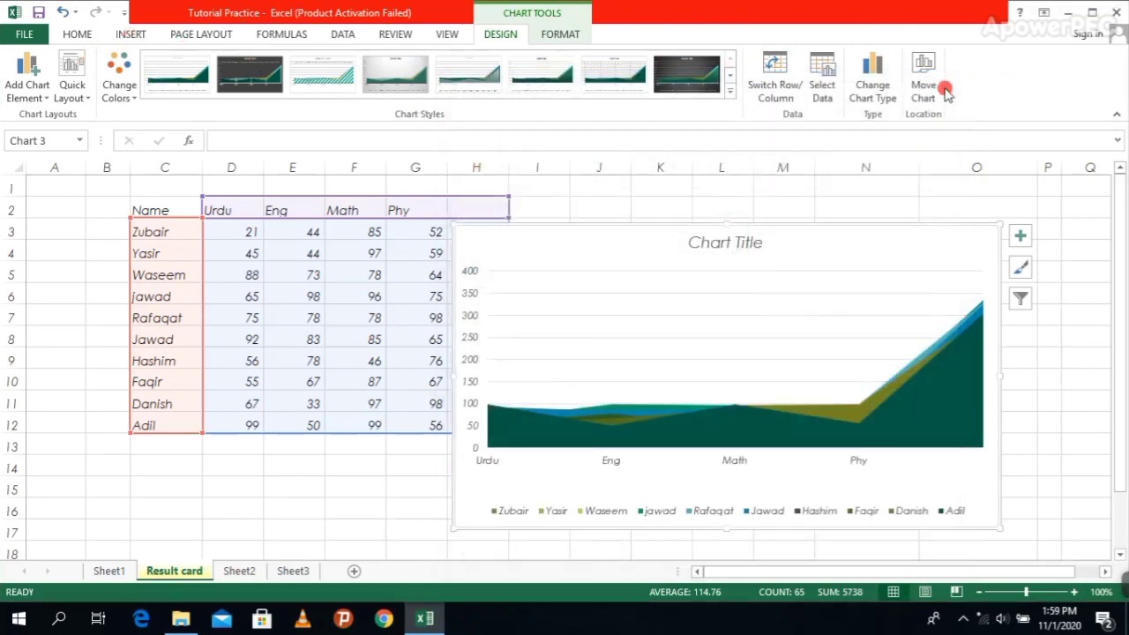
{"action": "left_click", "coordinate": [132, 31]}
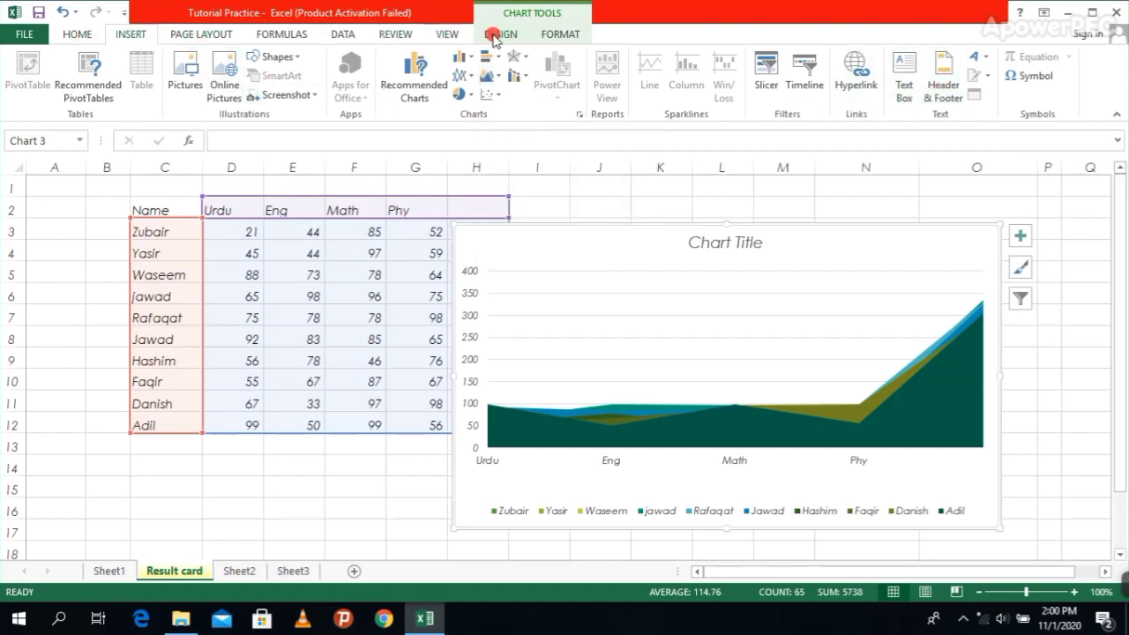
{"action": "left_click", "coordinate": [496, 35]}
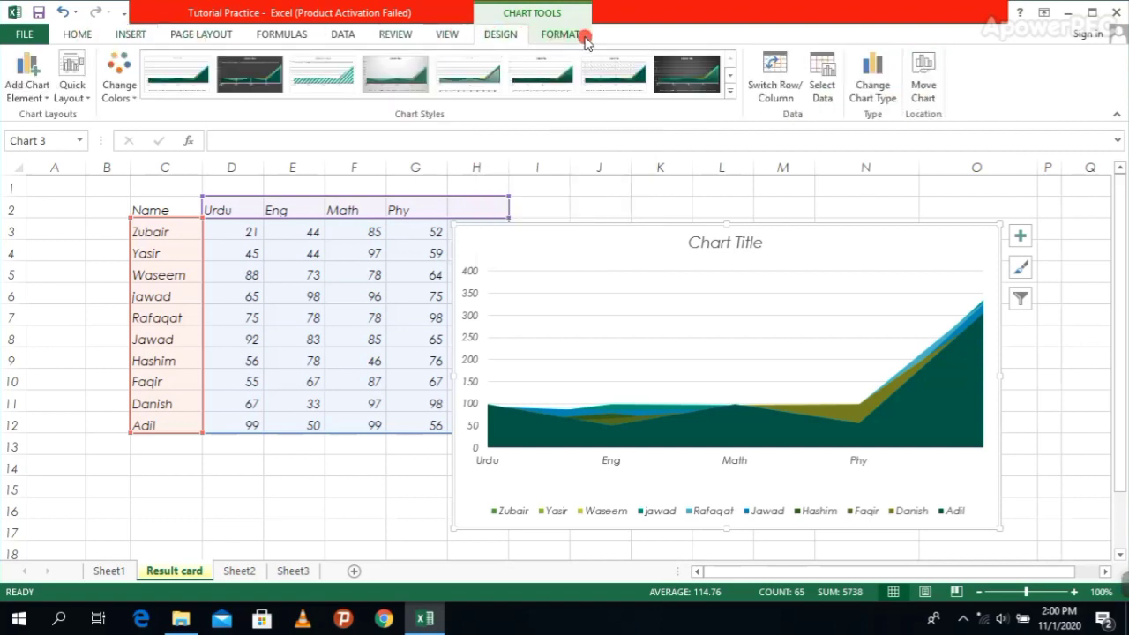
{"action": "left_click", "coordinate": [872, 83]}
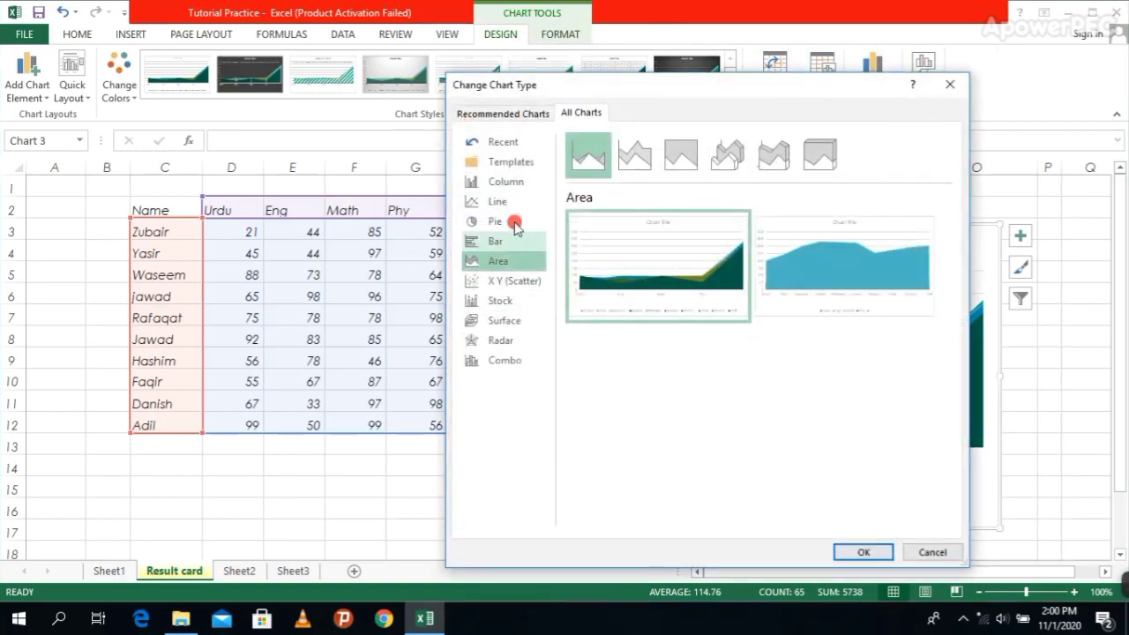
{"action": "left_click", "coordinate": [949, 83]}
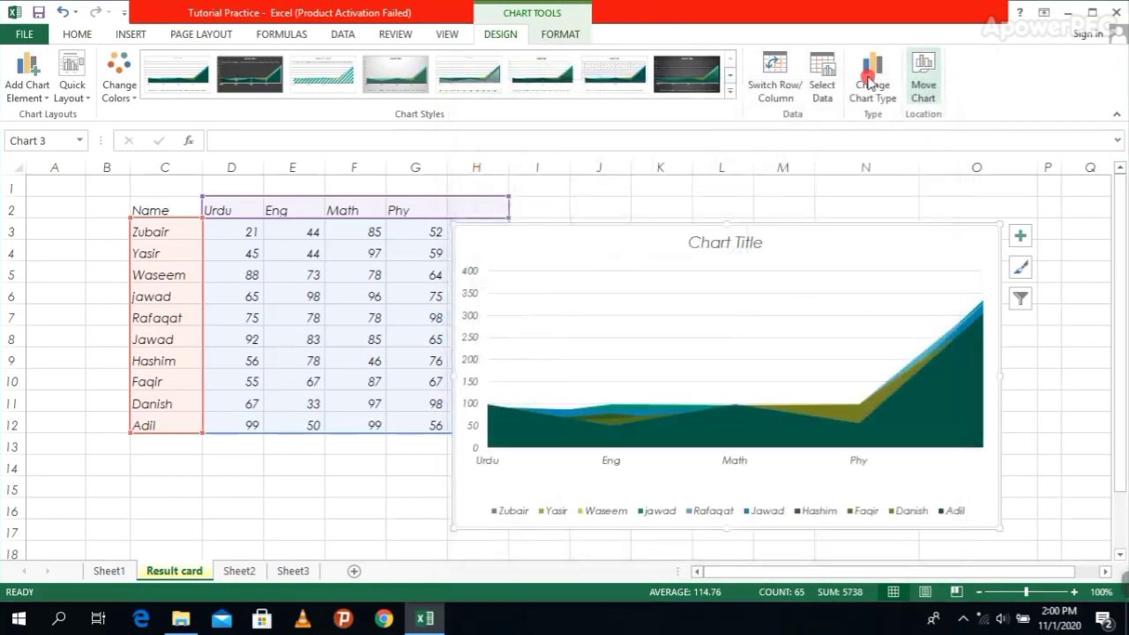
- Cut the area chart from the Result card sheet and select cell K5
{"action": "left_click", "coordinate": [130, 34]}
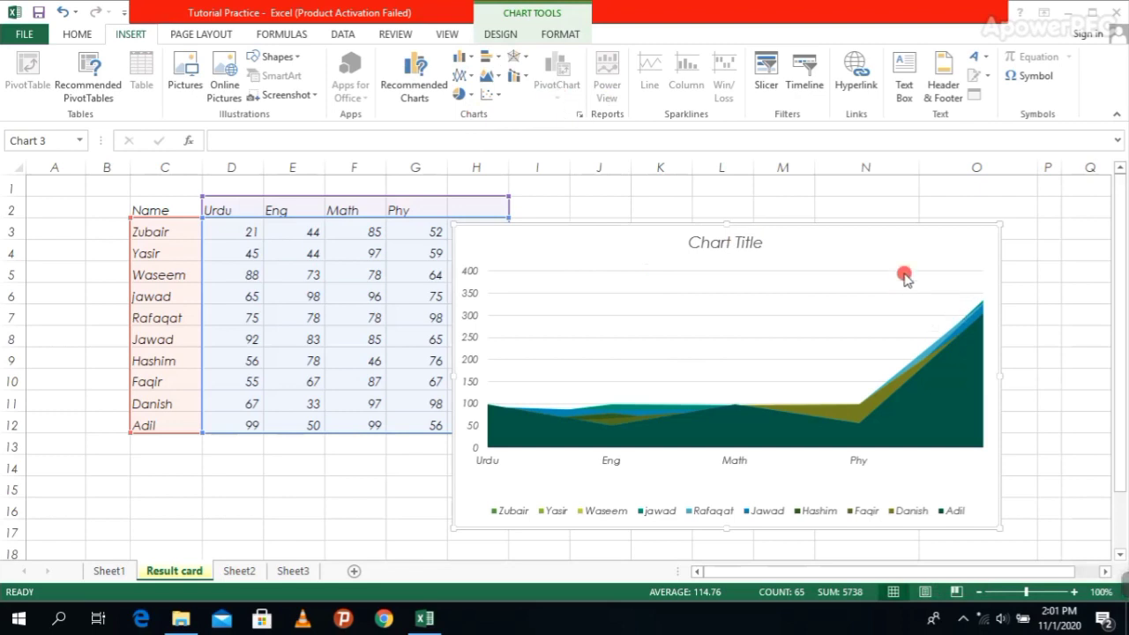
{"action": "right_click", "coordinate": [940, 245]}
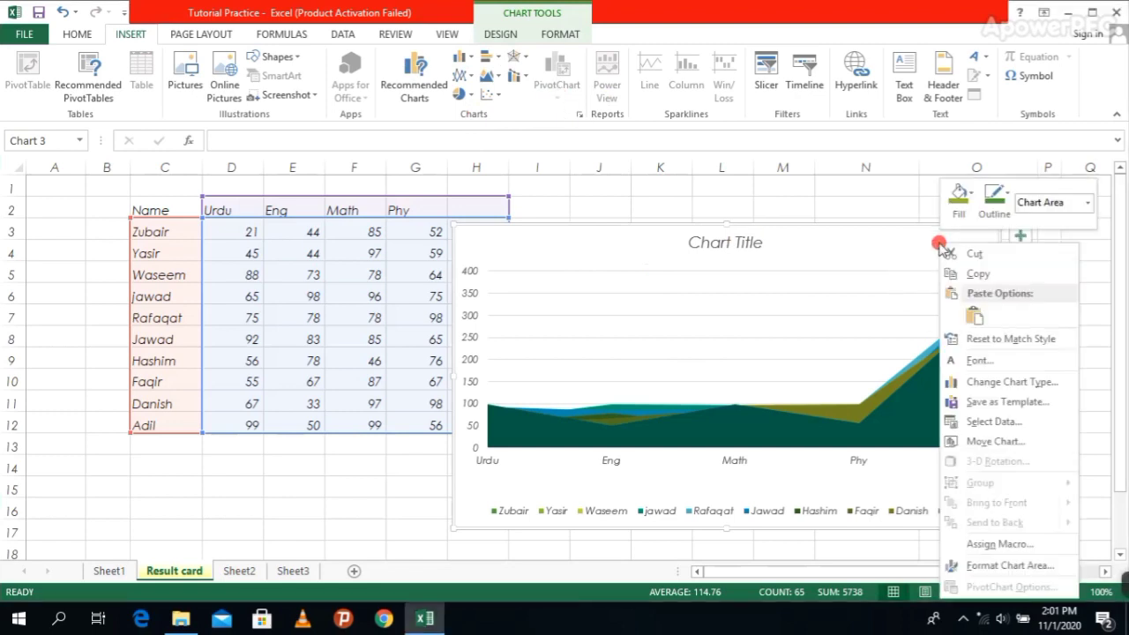
{"action": "left_click", "coordinate": [963, 252]}
{"action": "left_click", "coordinate": [687, 270]}
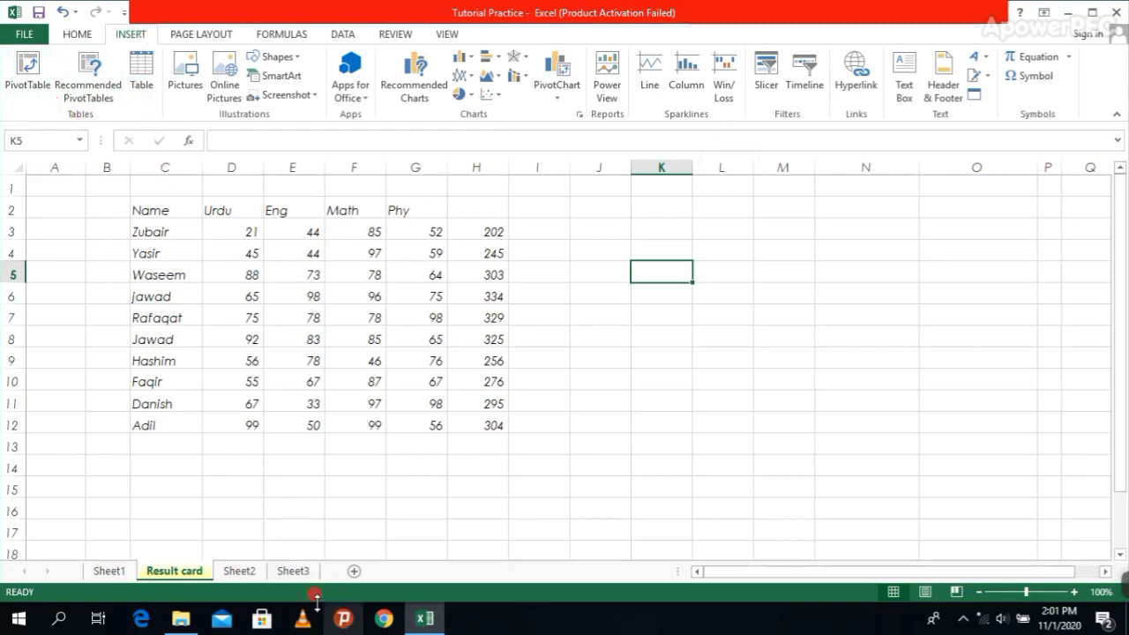
- Insert a Clustered Column PivotChart based on the Sheet2 PivotTable in A3:I11
{"action": "left_click", "coordinate": [291, 573]}
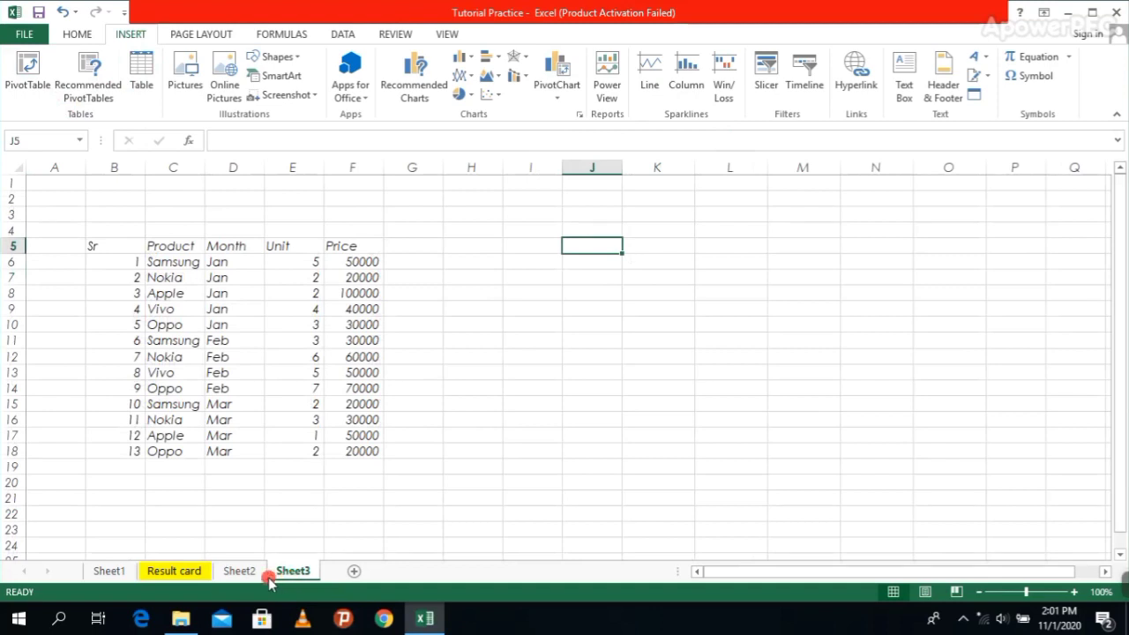
{"action": "left_click", "coordinate": [236, 571]}
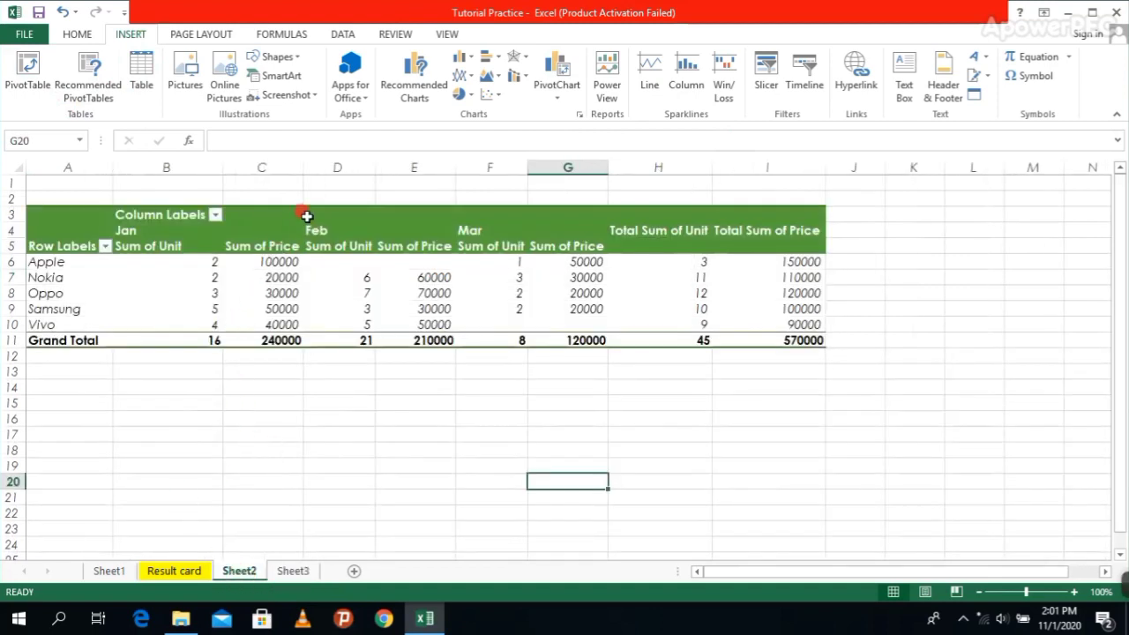
{"action": "left_click", "coordinate": [90, 228]}
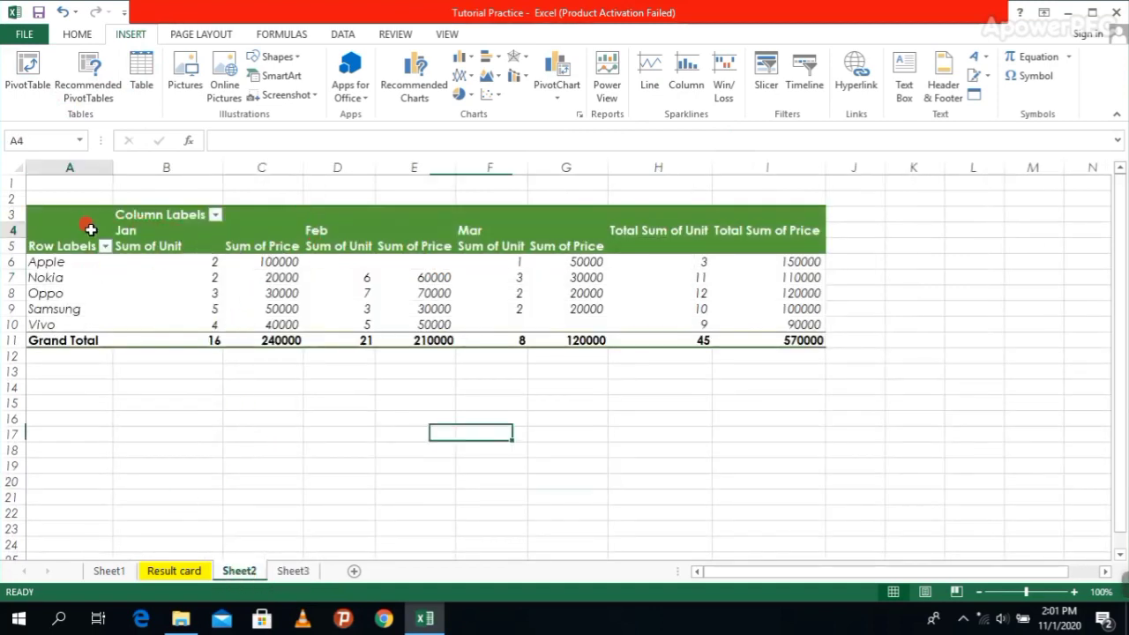
{"action": "left_click", "coordinate": [170, 215]}
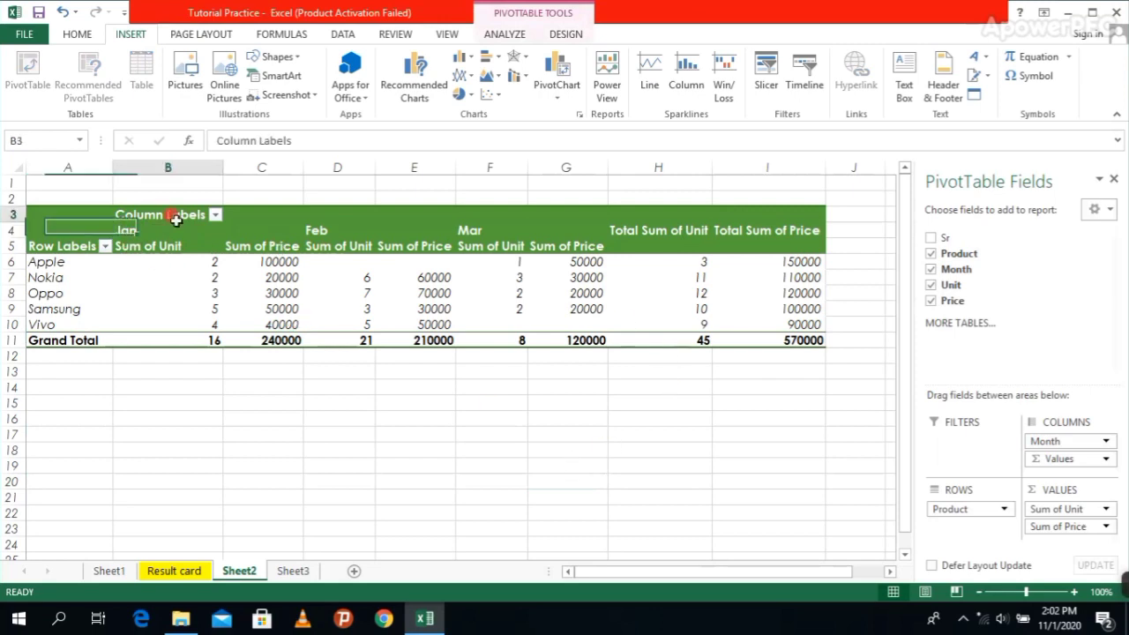
{"action": "left_click", "coordinate": [87, 213]}
{"action": "left_click_drag", "start_coordinate": [84, 220], "coordinate": [815, 338]}
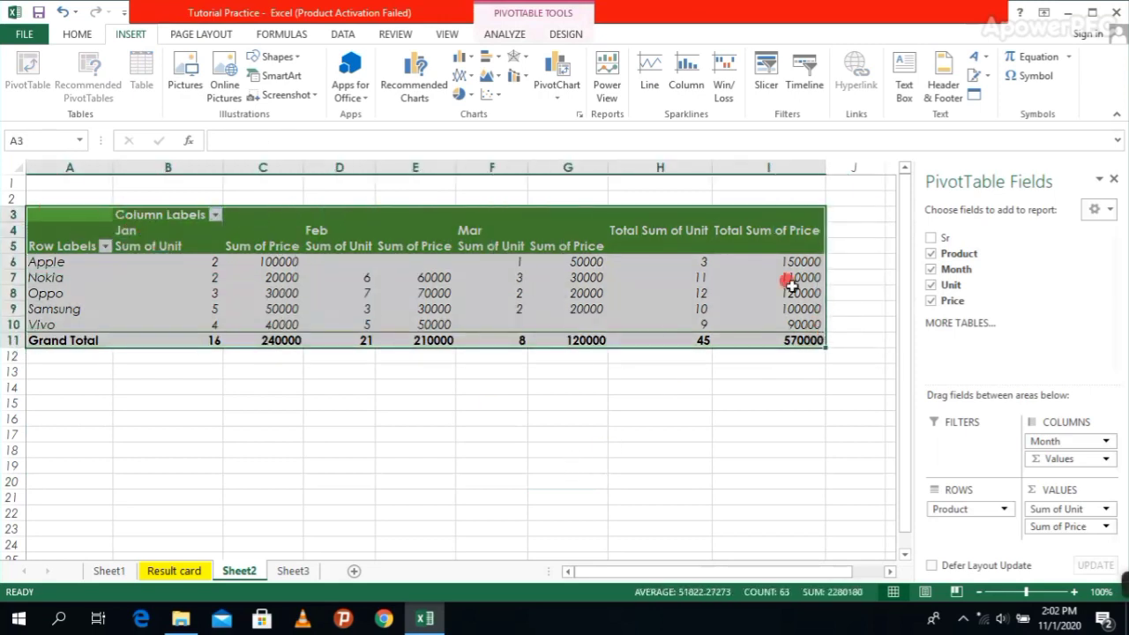
{"action": "left_click", "coordinate": [563, 82]}
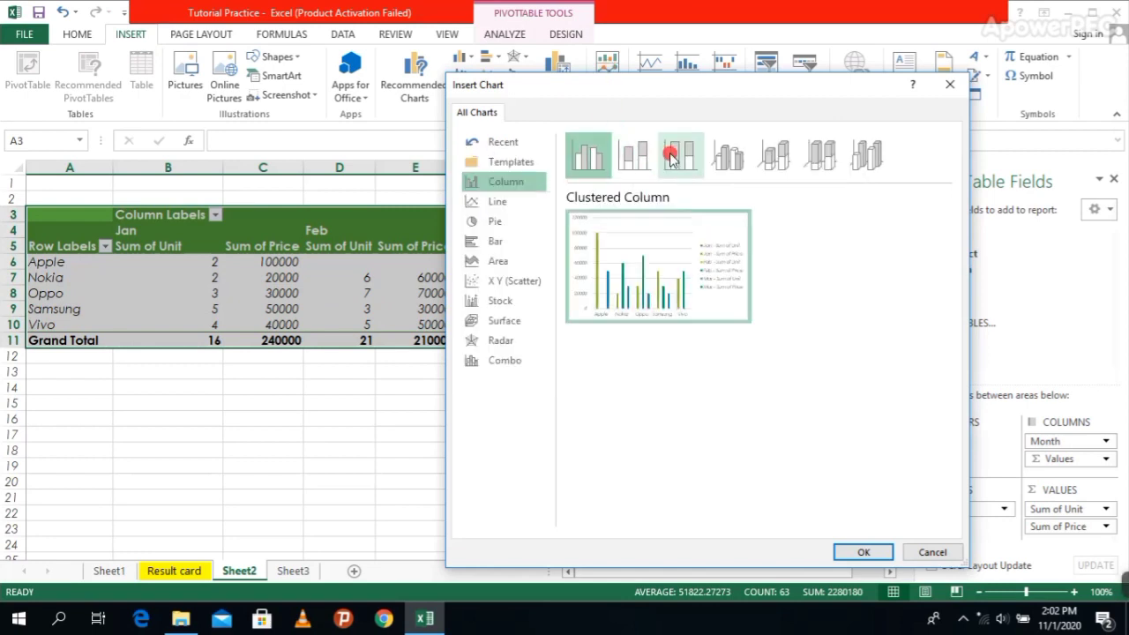
{"action": "left_click", "coordinate": [593, 165]}
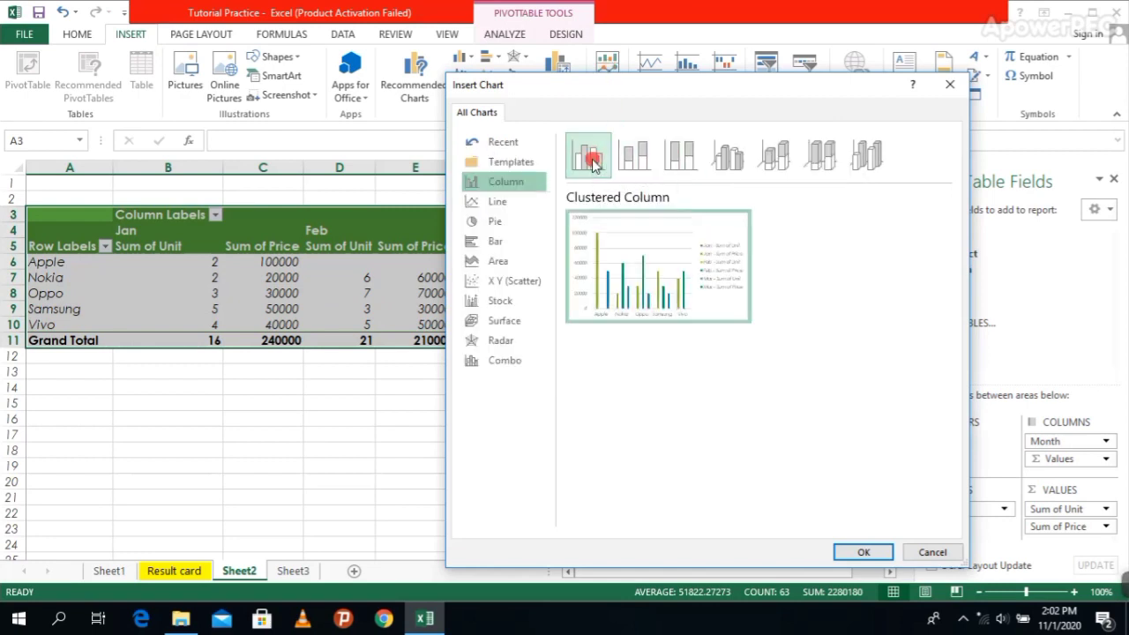
{"action": "left_click", "coordinate": [877, 554]}
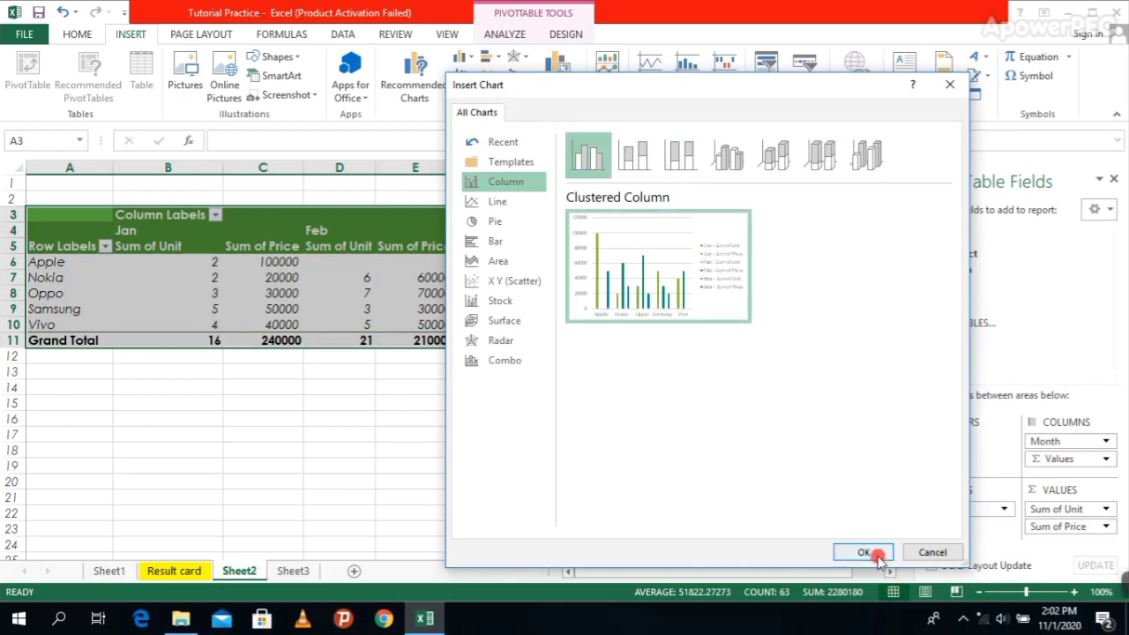
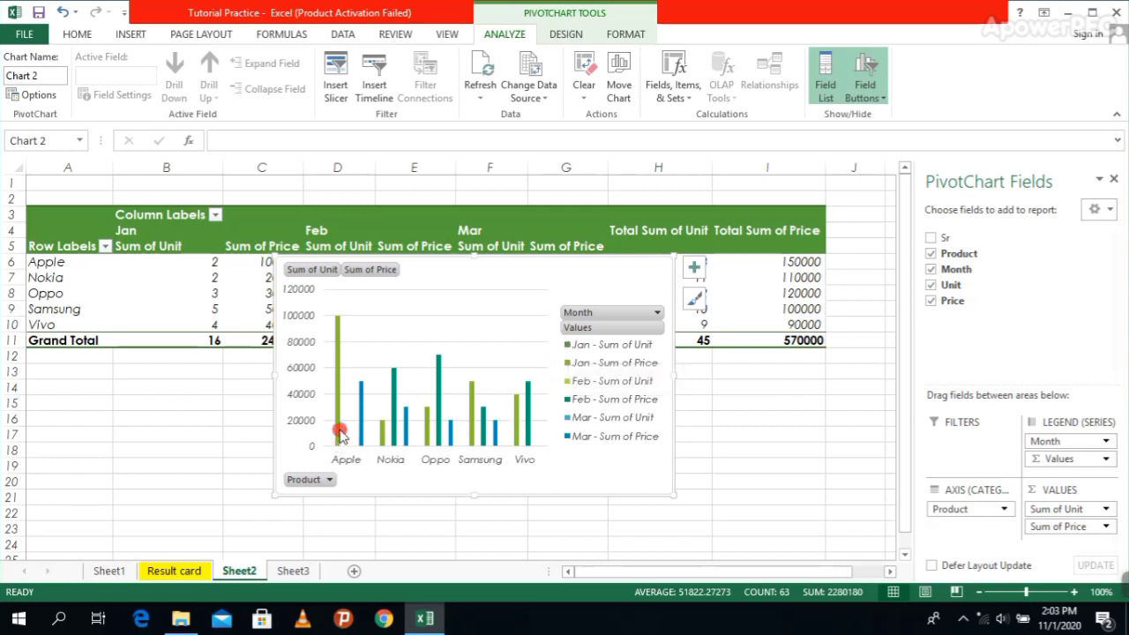
- Shift the PivotChart down to start at about row 9, and inspect its Apple and Nokia columns
{"action": "mouse_move", "coordinate": [341, 431]}
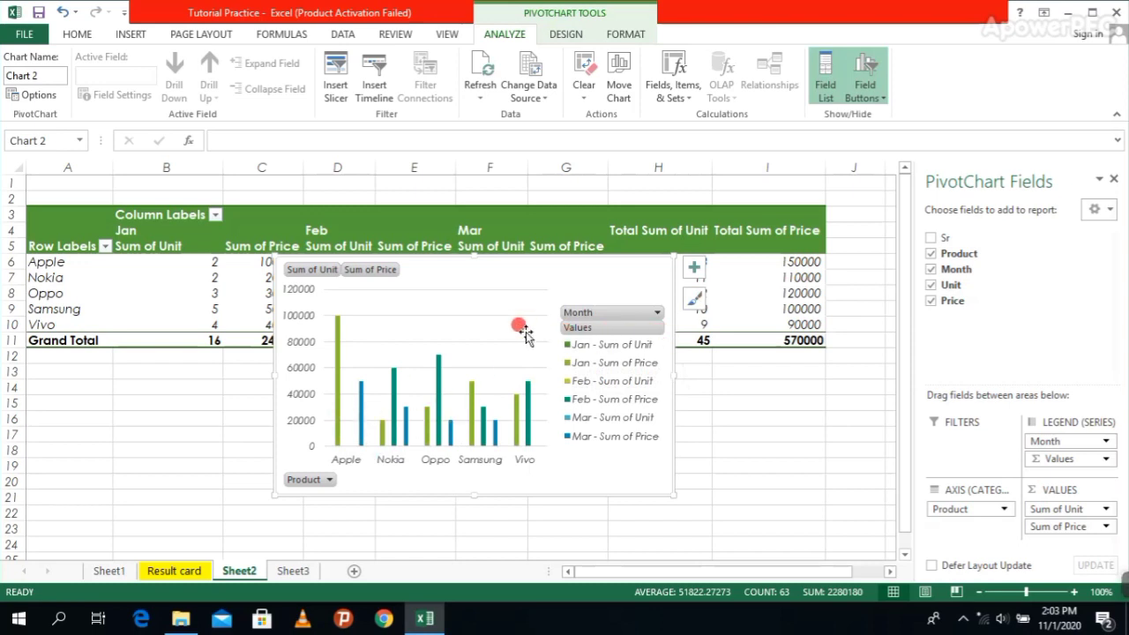
{"action": "left_click_drag", "start_coordinate": [510, 349], "coordinate": [504, 336]}
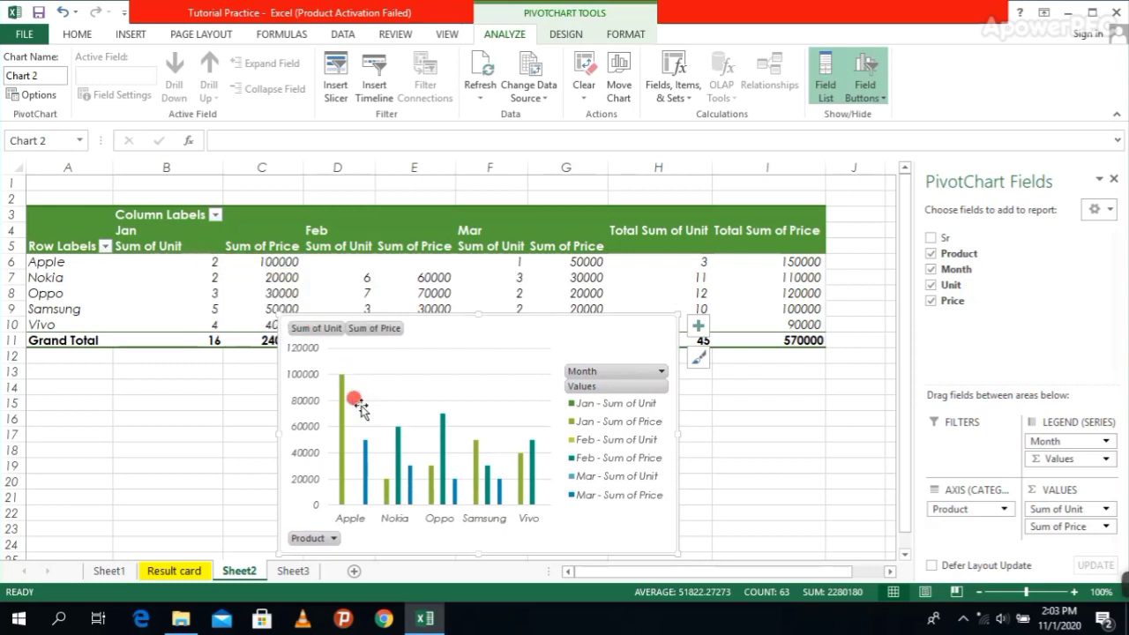
{"action": "mouse_move", "coordinate": [342, 423]}
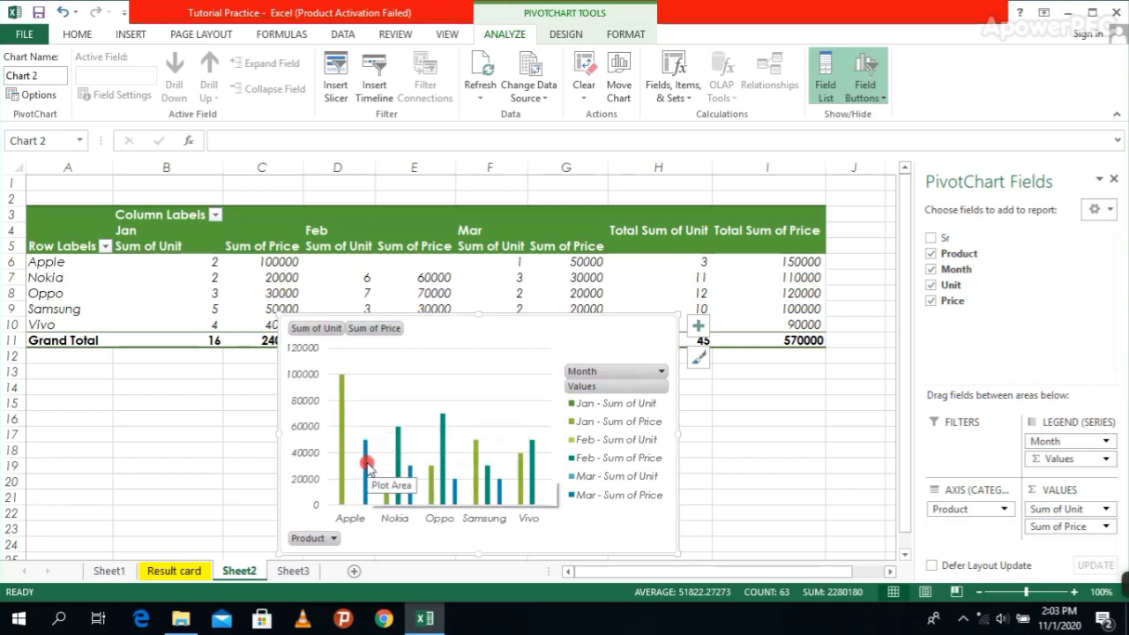
{"action": "mouse_move", "coordinate": [368, 467]}
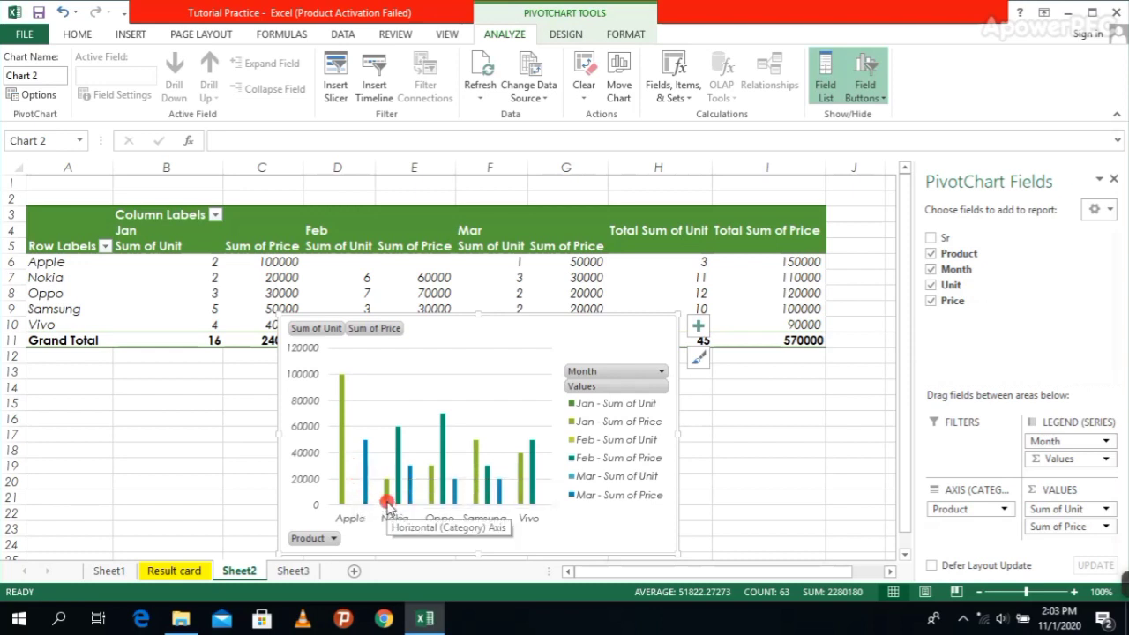
{"action": "mouse_move", "coordinate": [386, 503]}
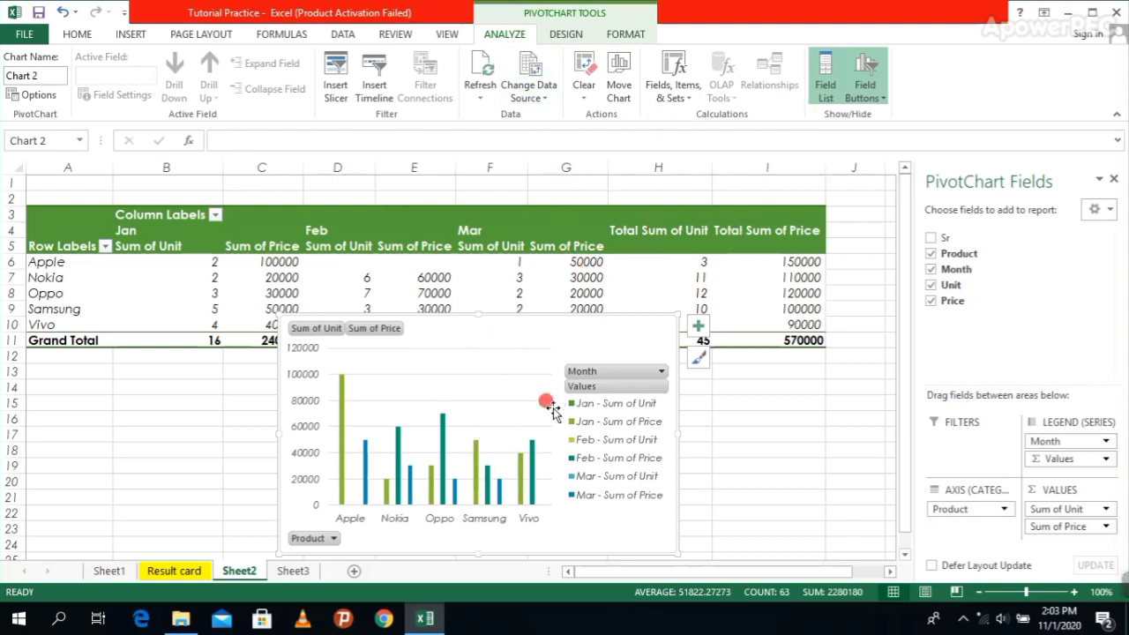
- Cut the PivotChart from Sheet2, leaving only the PivotTable
{"action": "right_click", "coordinate": [600, 327]}
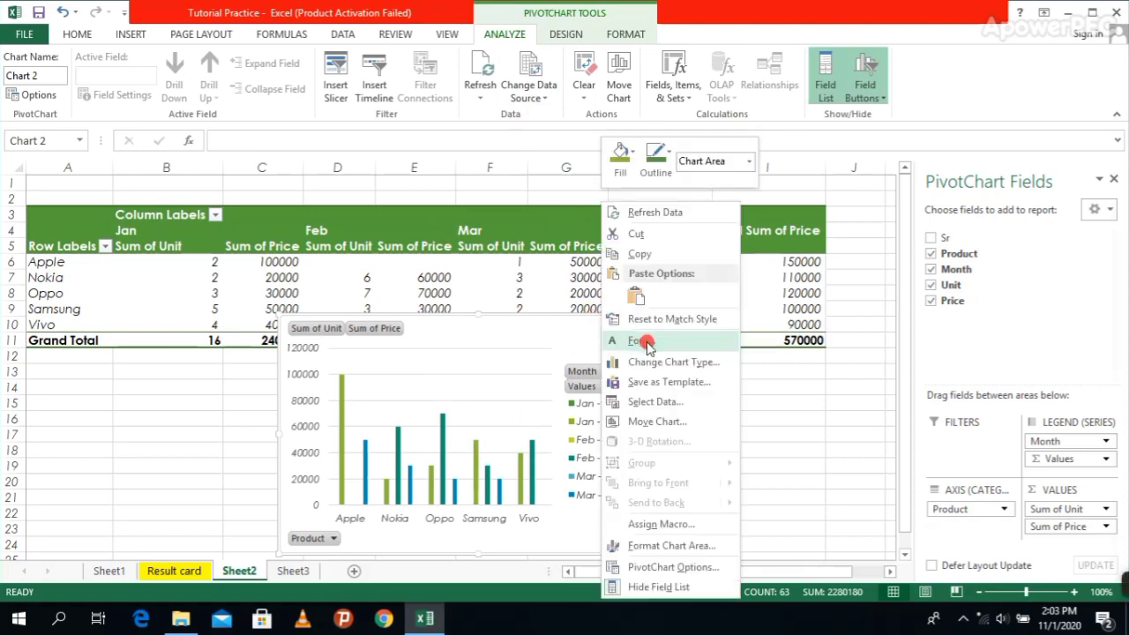
{"action": "left_click", "coordinate": [676, 234]}
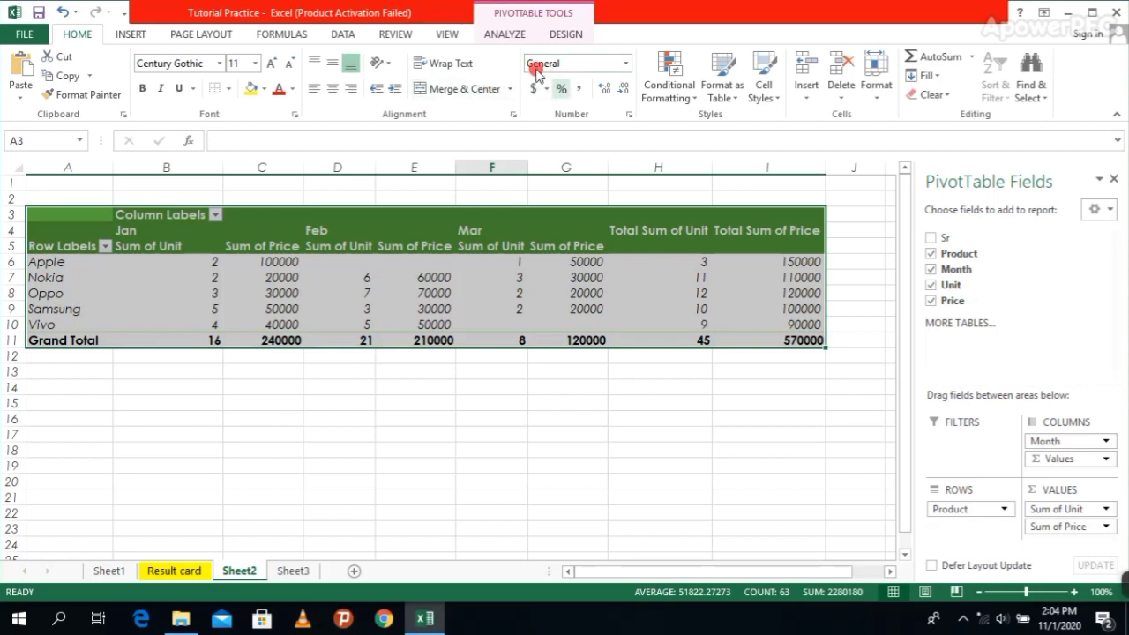
- Preview the Clustered Column PivotChart for the Sheet2 PivotTable, dismiss the chart dialog without inserting it, and select cell I17
{"action": "left_click", "coordinate": [130, 33]}
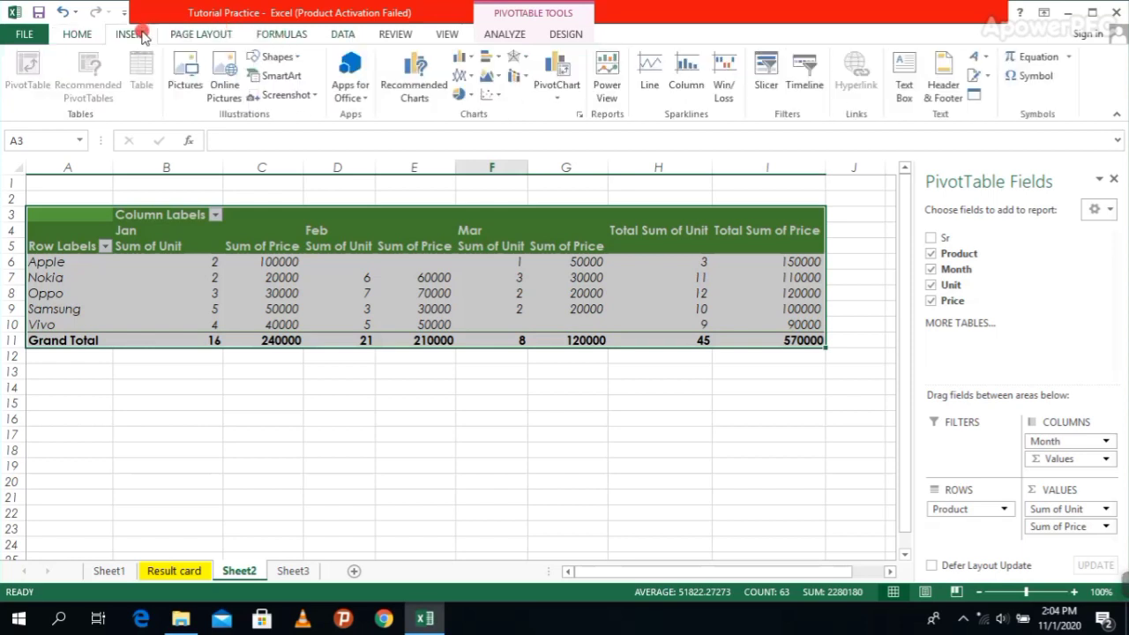
{"action": "left_click", "coordinate": [556, 93]}
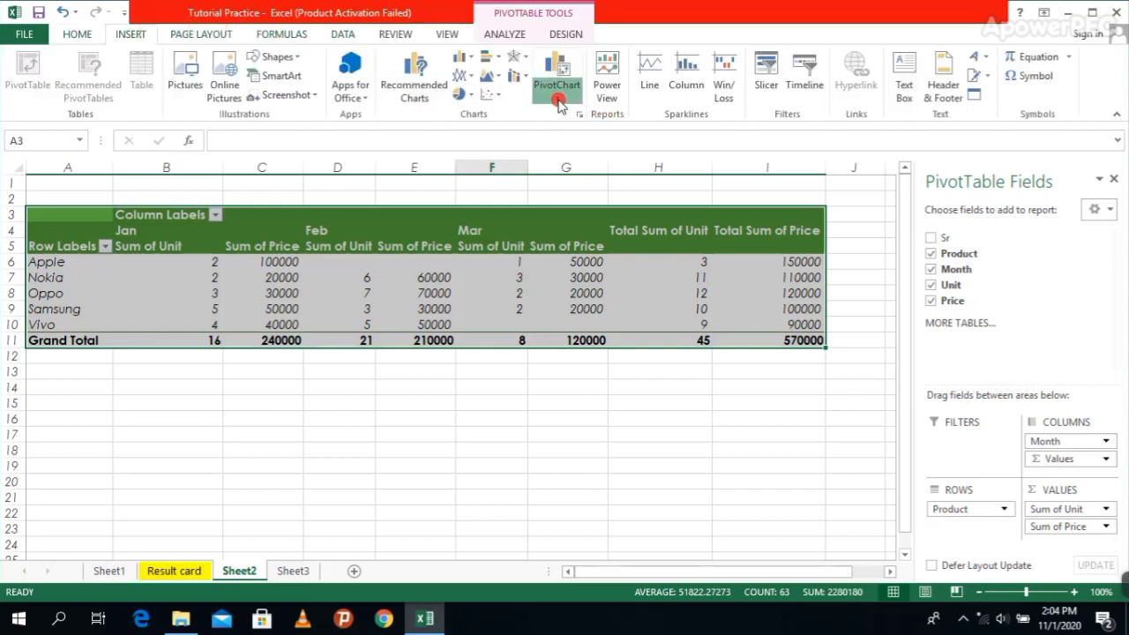
{"action": "left_click", "coordinate": [585, 114]}
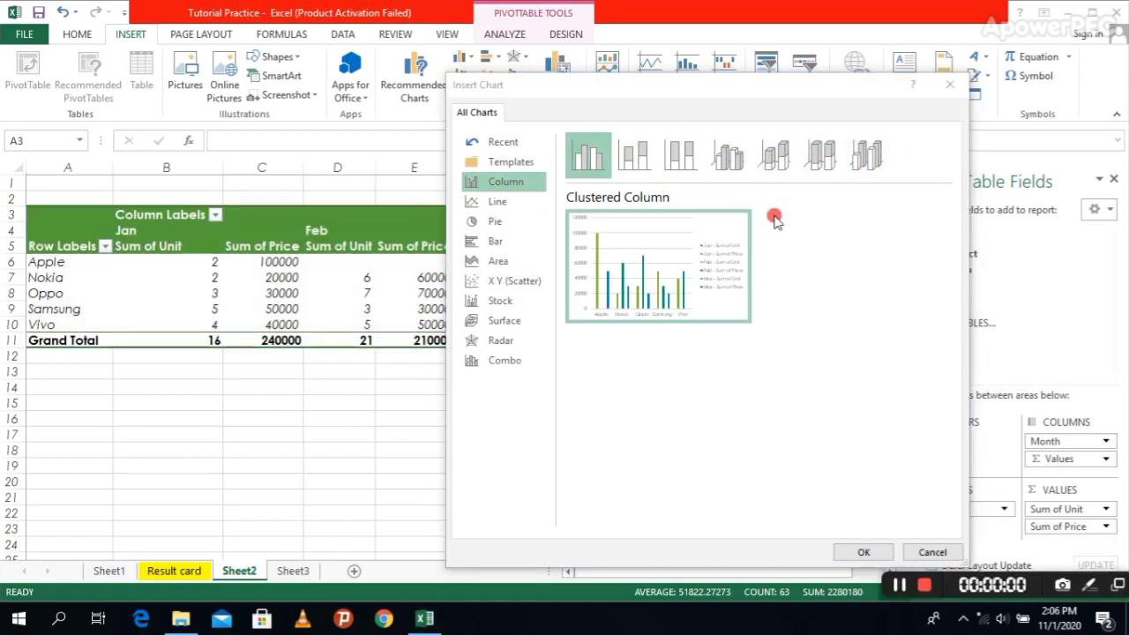
{"action": "left_click", "coordinate": [533, 182]}
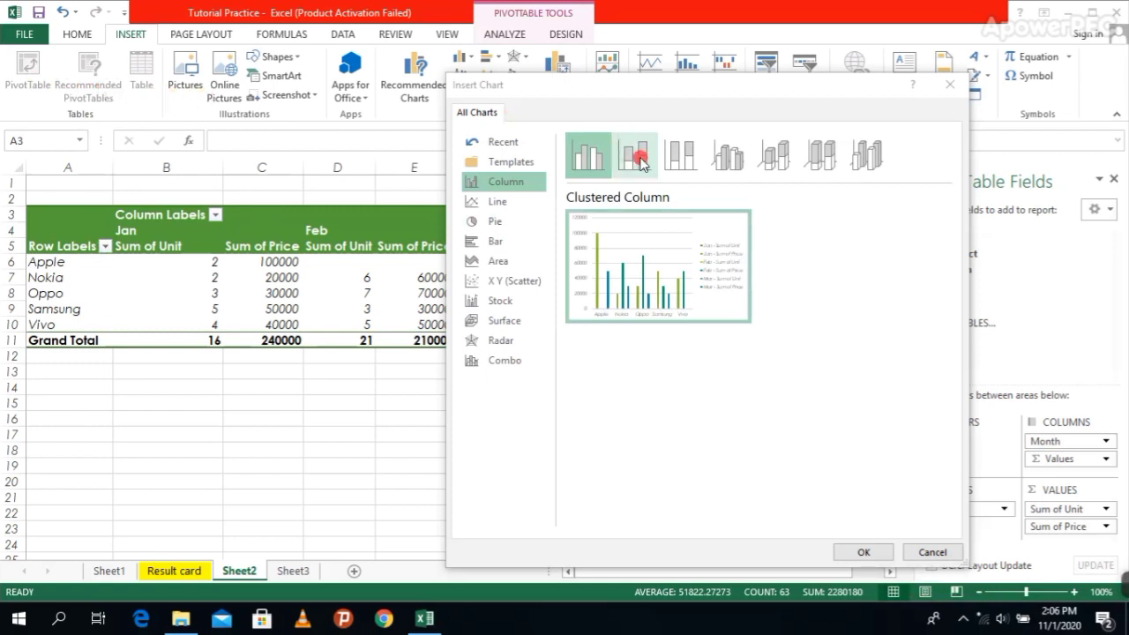
{"action": "mouse_move", "coordinate": [631, 228]}
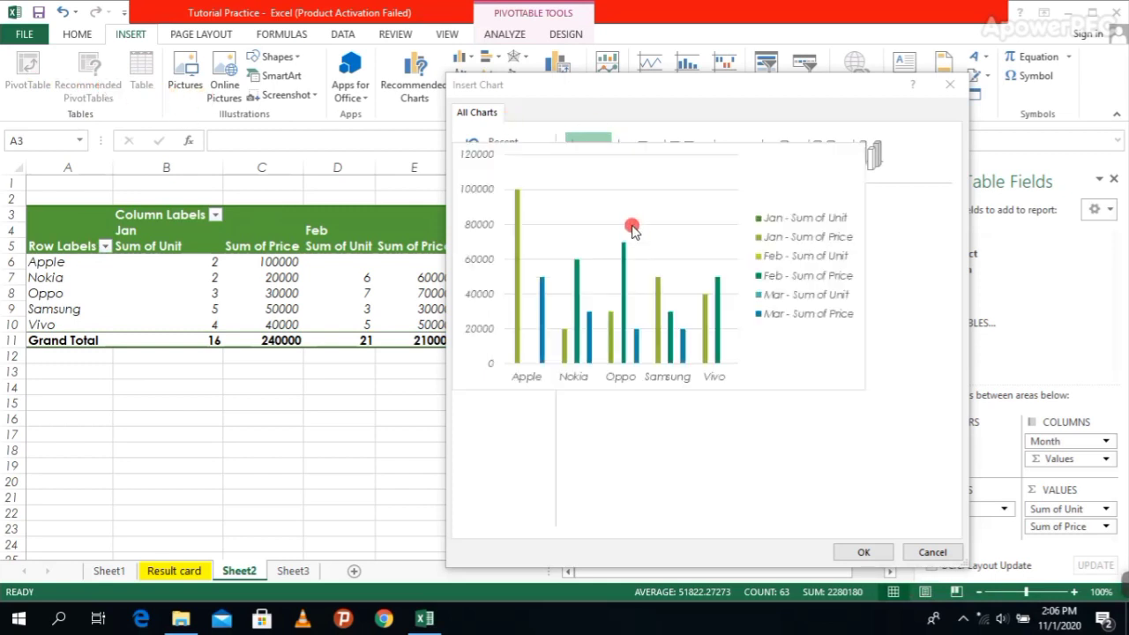
{"action": "left_click", "coordinate": [950, 85]}
{"action": "left_click", "coordinate": [719, 432]}
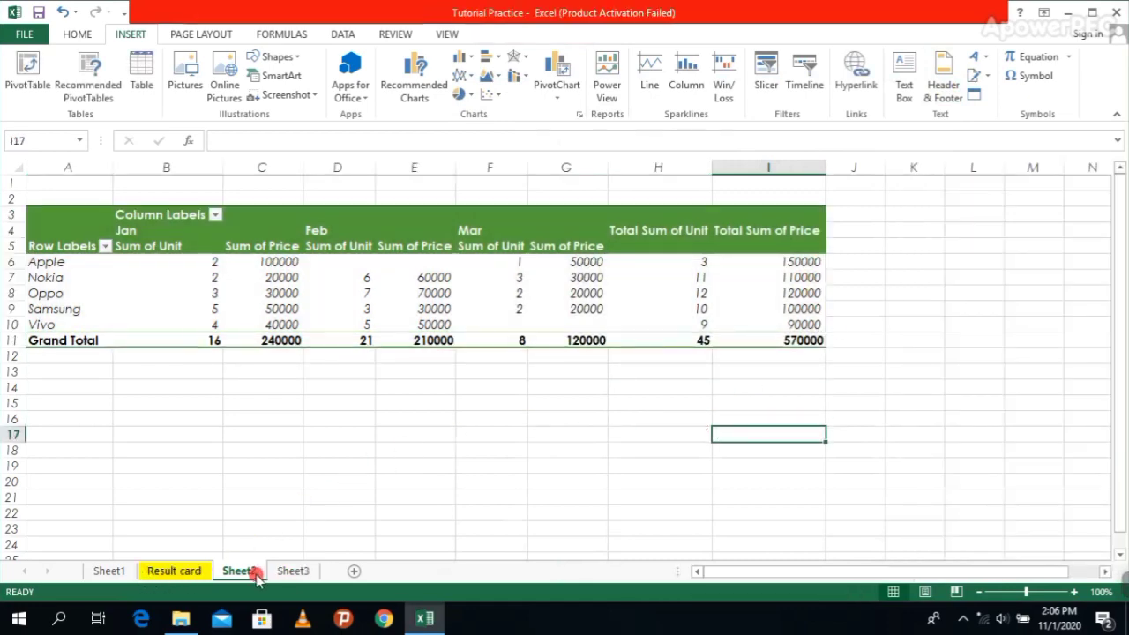
- Switch to Sheet1, take a brief look at the Insert Hyperlink dialog, and select cell E6
{"action": "left_click", "coordinate": [104, 572]}
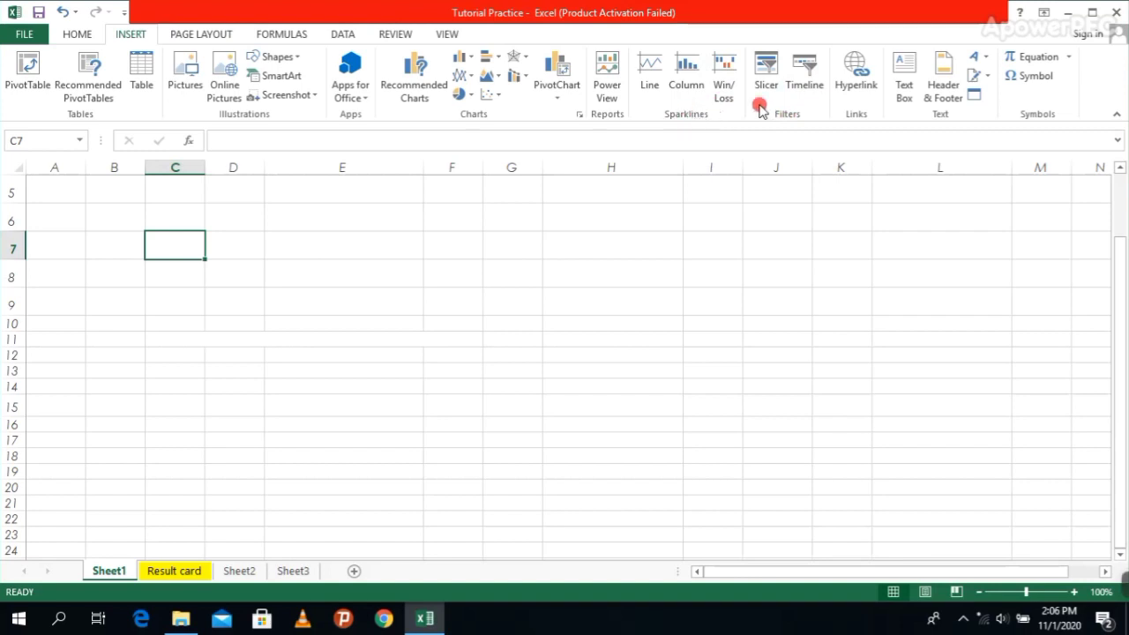
{"action": "left_click", "coordinate": [857, 88]}
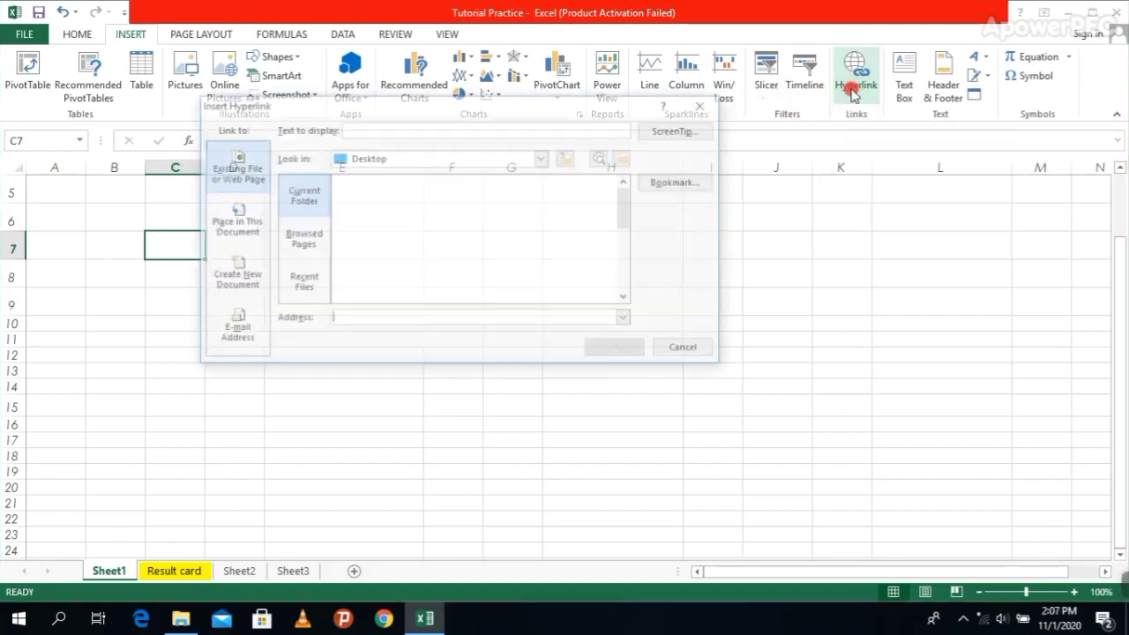
{"action": "left_click", "coordinate": [704, 104]}
{"action": "left_click_drag", "start_coordinate": [401, 259], "coordinate": [396, 249]}
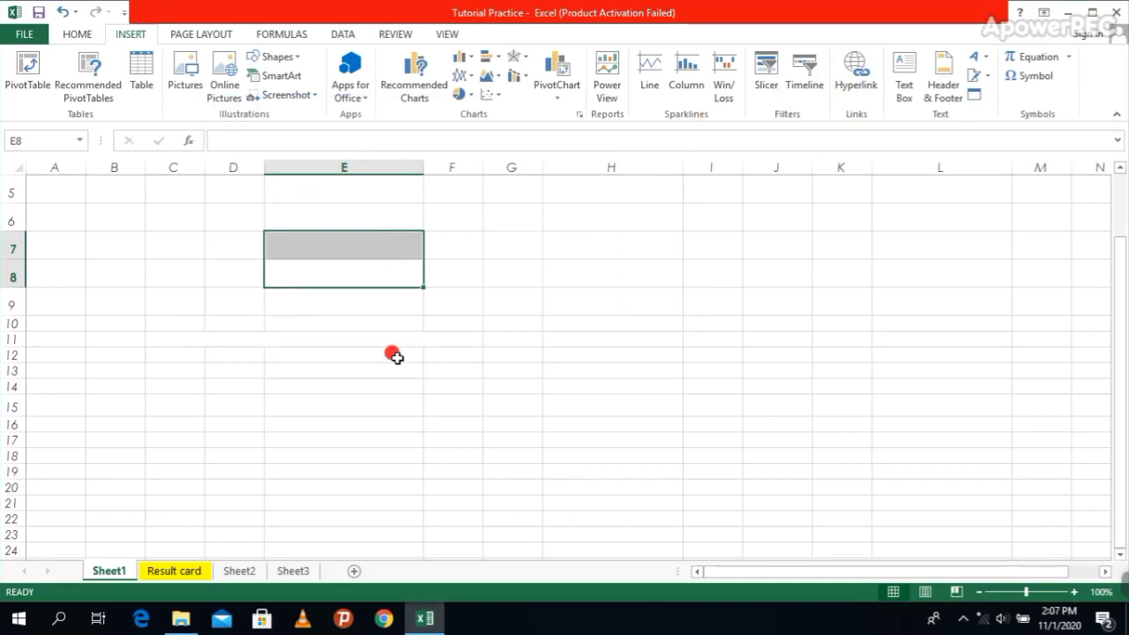
{"action": "left_click_drag", "start_coordinate": [396, 357], "coordinate": [308, 294]}
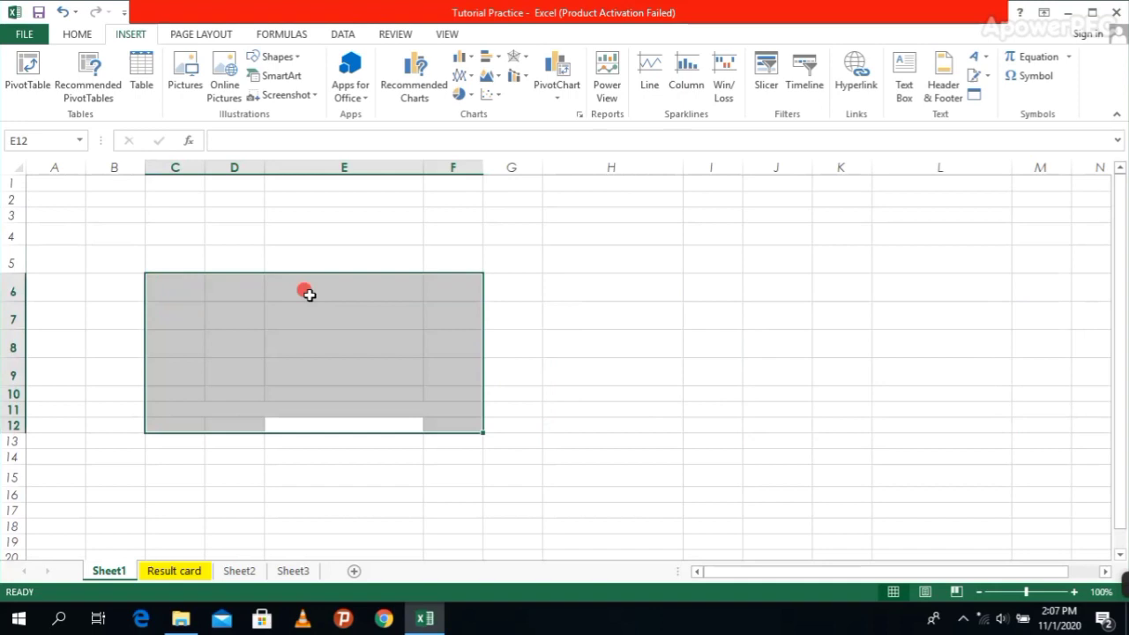
{"action": "left_click", "coordinate": [770, 281]}
{"action": "left_click", "coordinate": [317, 296]}
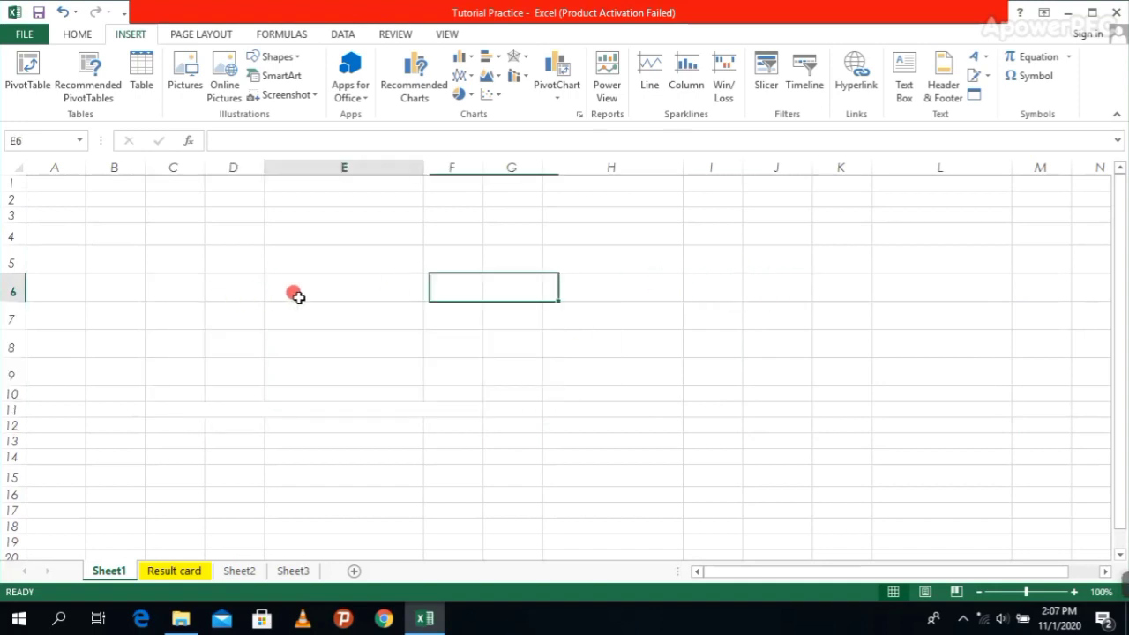
- Insert a hyperlink in cell E6 to the existing file Proposal Presentation 1.pdf in the Desktop's FYP Defence folder
{"action": "left_click", "coordinate": [862, 78]}
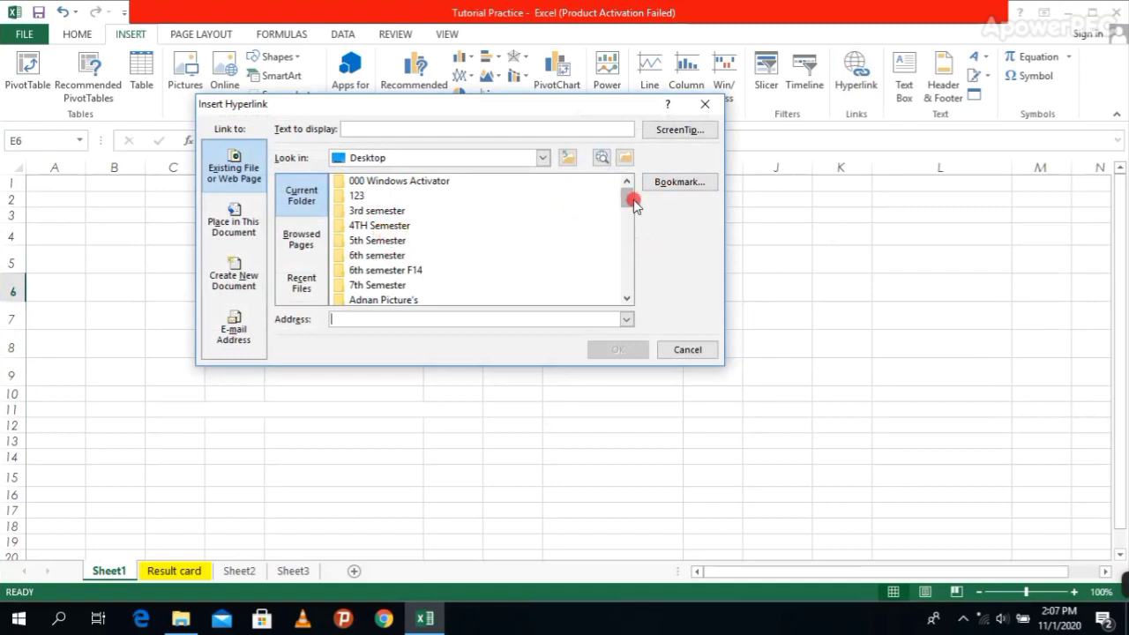
{"action": "left_click_drag", "start_coordinate": [634, 199], "coordinate": [626, 228]}
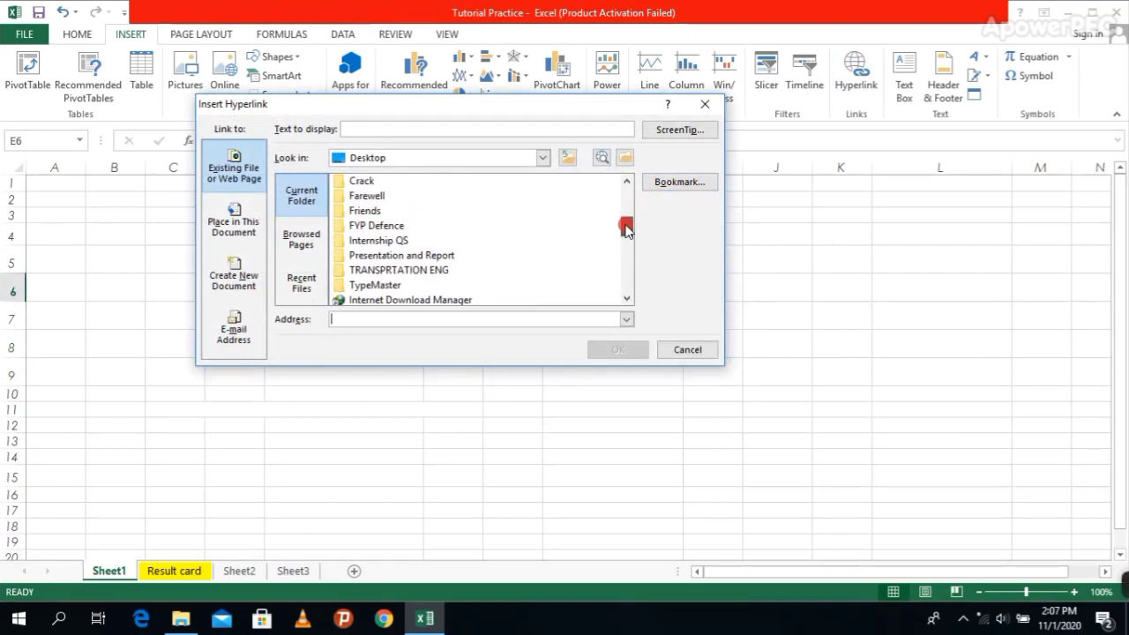
{"action": "double_click", "coordinate": [385, 226]}
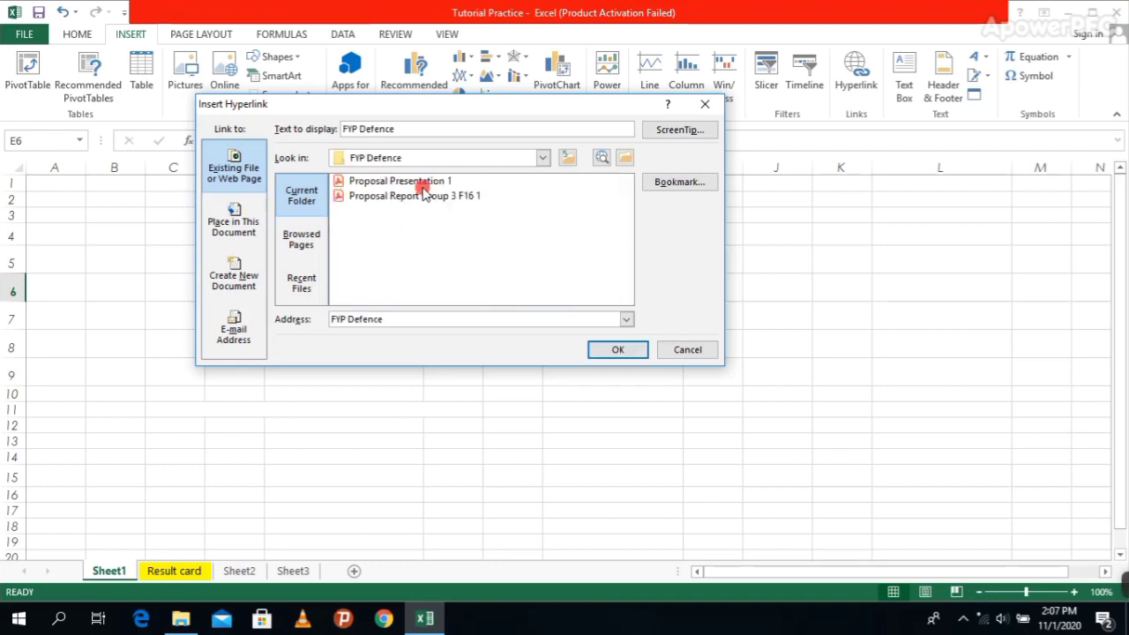
{"action": "left_click", "coordinate": [427, 182]}
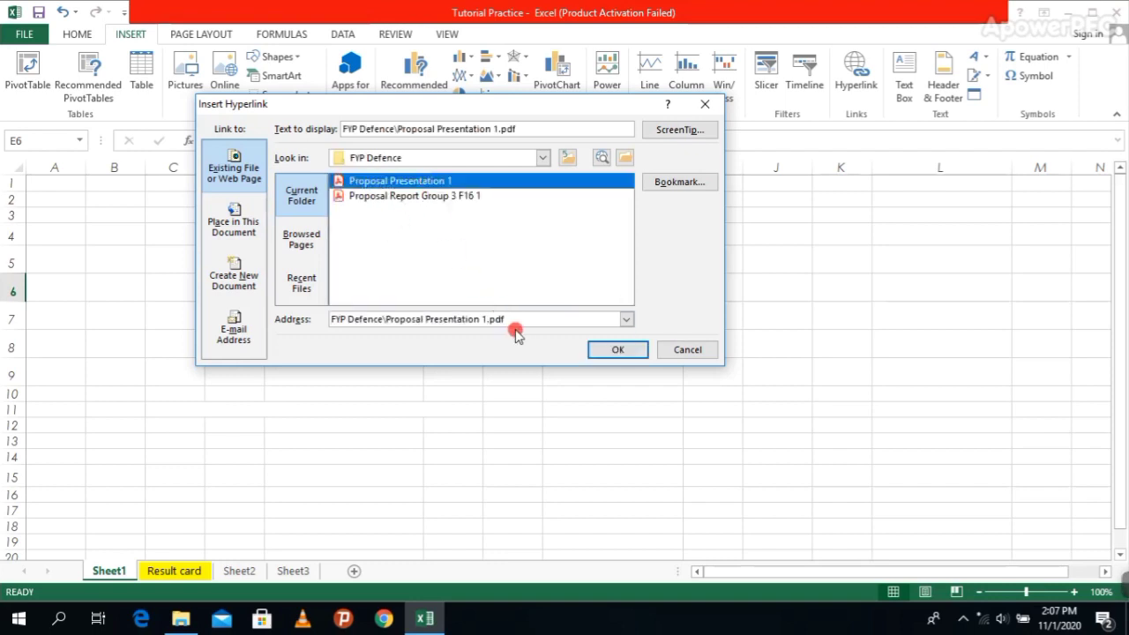
{"action": "left_click", "coordinate": [616, 350]}
{"action": "left_click", "coordinate": [499, 346]}
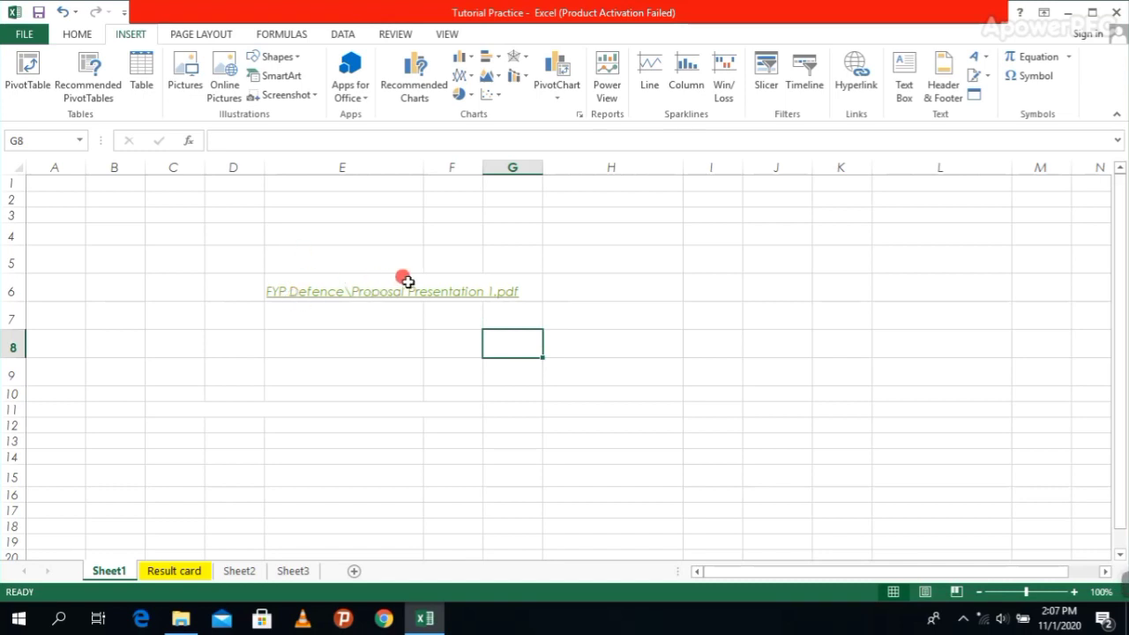
- Follow the E6 link to the PDF in Adobe Acrobat Reader, look through its pages, and close it to return to Excel
{"action": "left_click", "coordinate": [379, 289]}
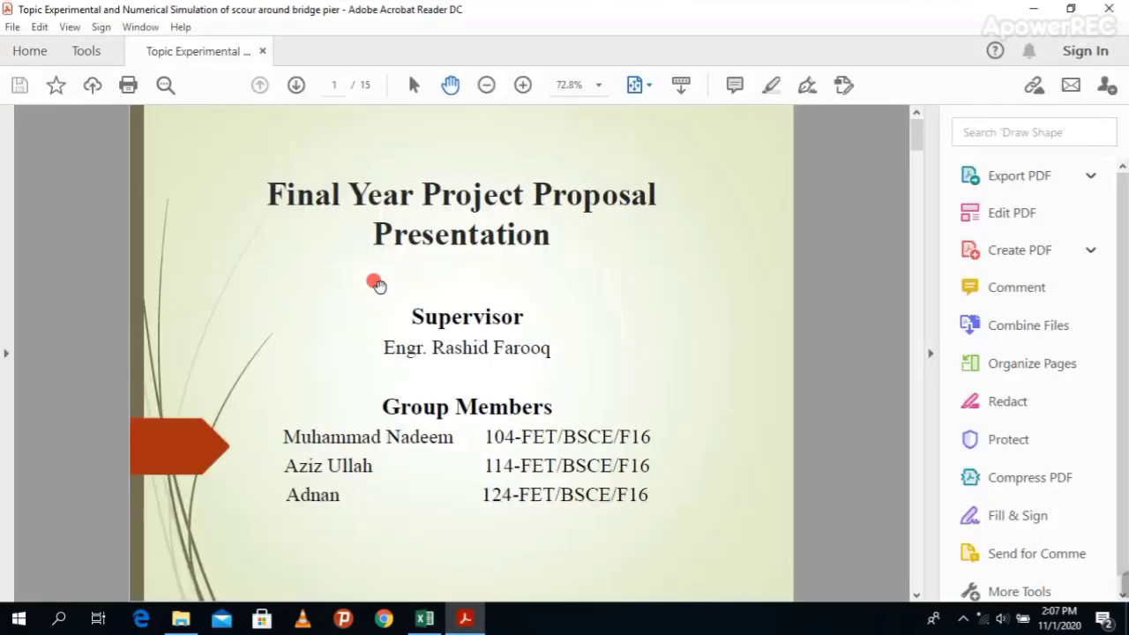
{"action": "scroll", "coordinate": [391, 297], "scroll_direction": "down", "scroll_amount": 3}
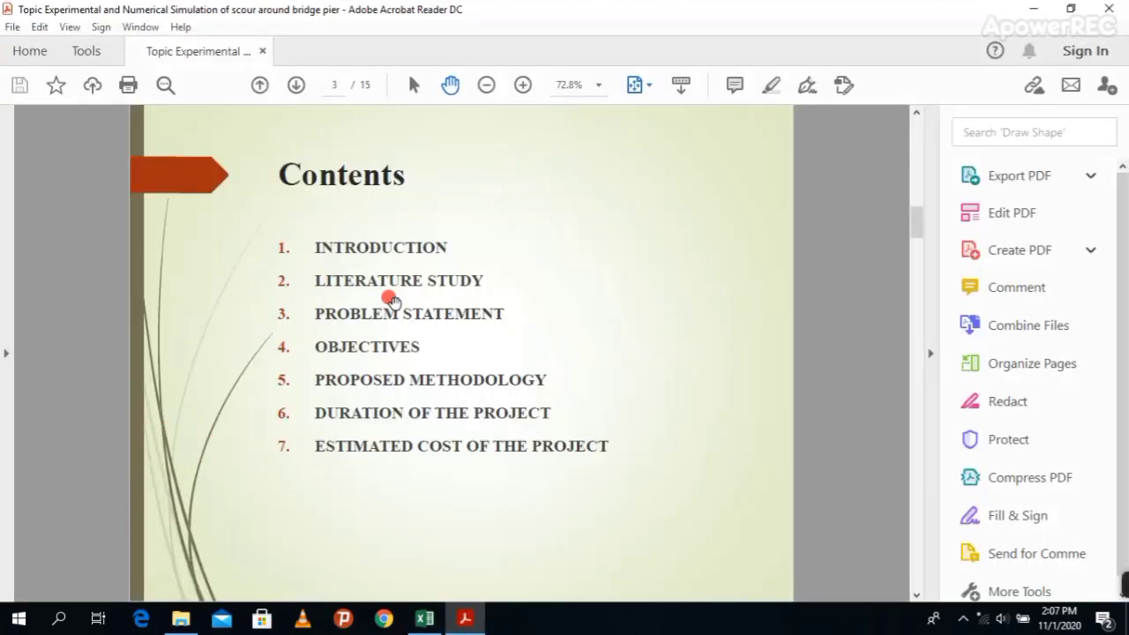
{"action": "scroll", "coordinate": [399, 302], "scroll_direction": "down", "scroll_amount": 6}
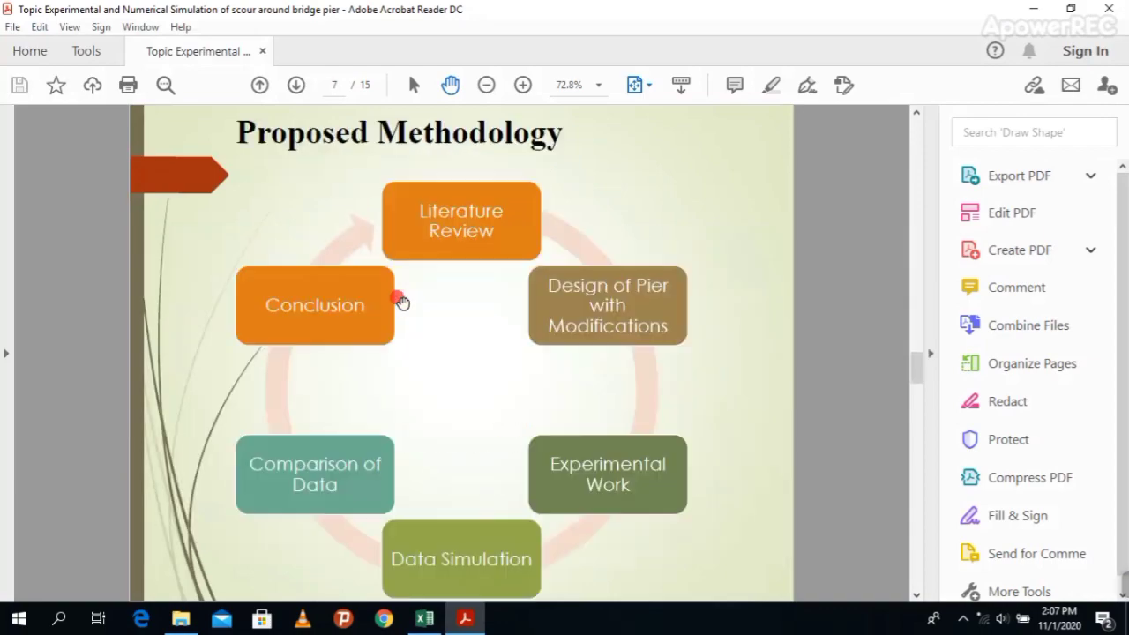
{"action": "scroll", "coordinate": [400, 300], "scroll_direction": "down", "scroll_amount": 4}
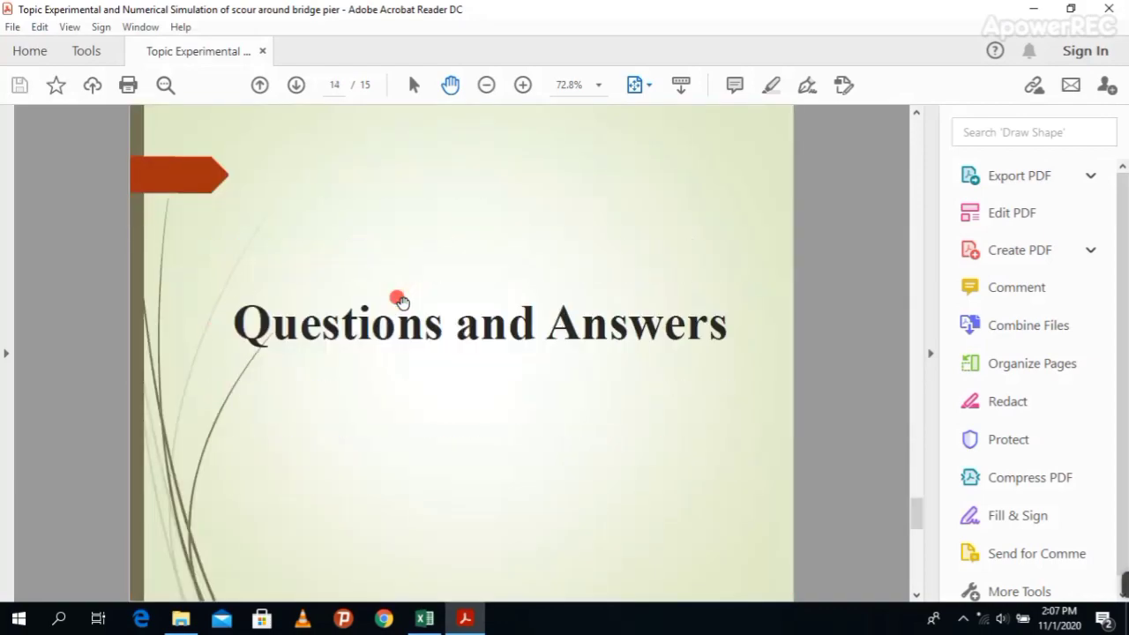
{"action": "scroll", "coordinate": [400, 299], "scroll_direction": "up", "scroll_amount": 1}
{"action": "scroll", "coordinate": [400, 300], "scroll_direction": "up", "scroll_amount": 5}
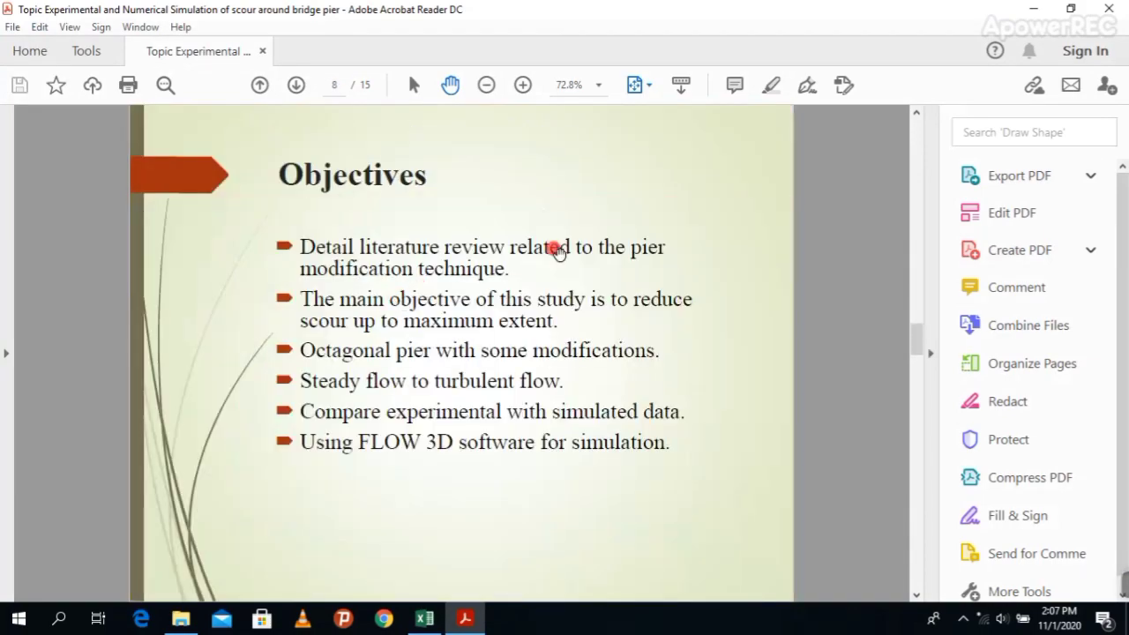
{"action": "left_click", "coordinate": [1104, 10]}
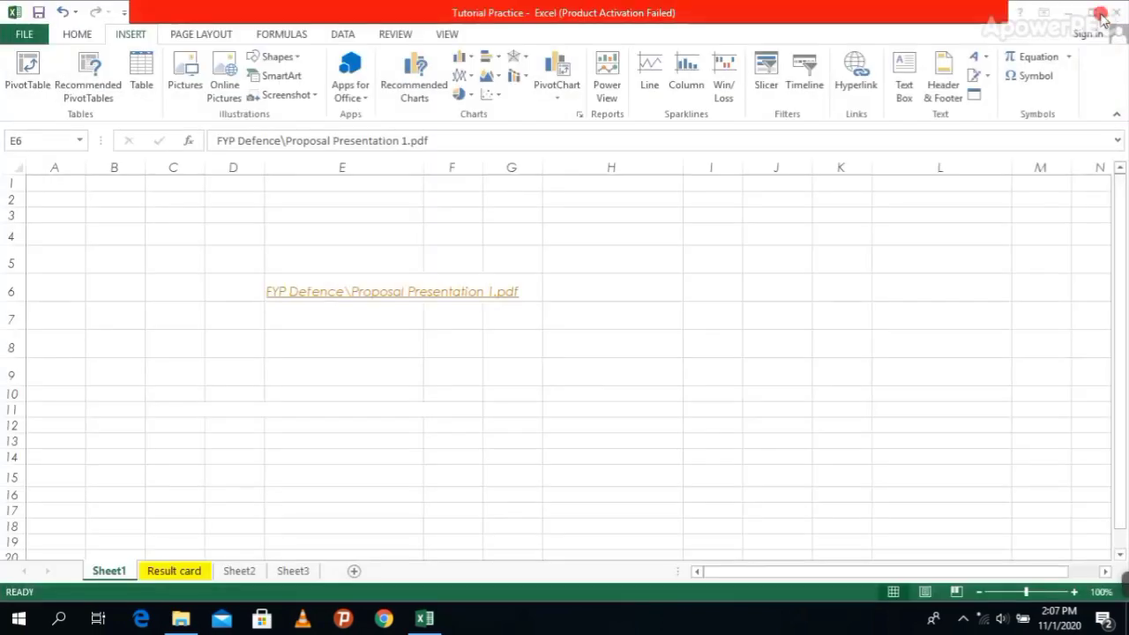
- Insert a hyperlink in cell E8 to the existing file Offset (2).txt in the Desktop's Internship QS folder
{"action": "left_click", "coordinate": [347, 349]}
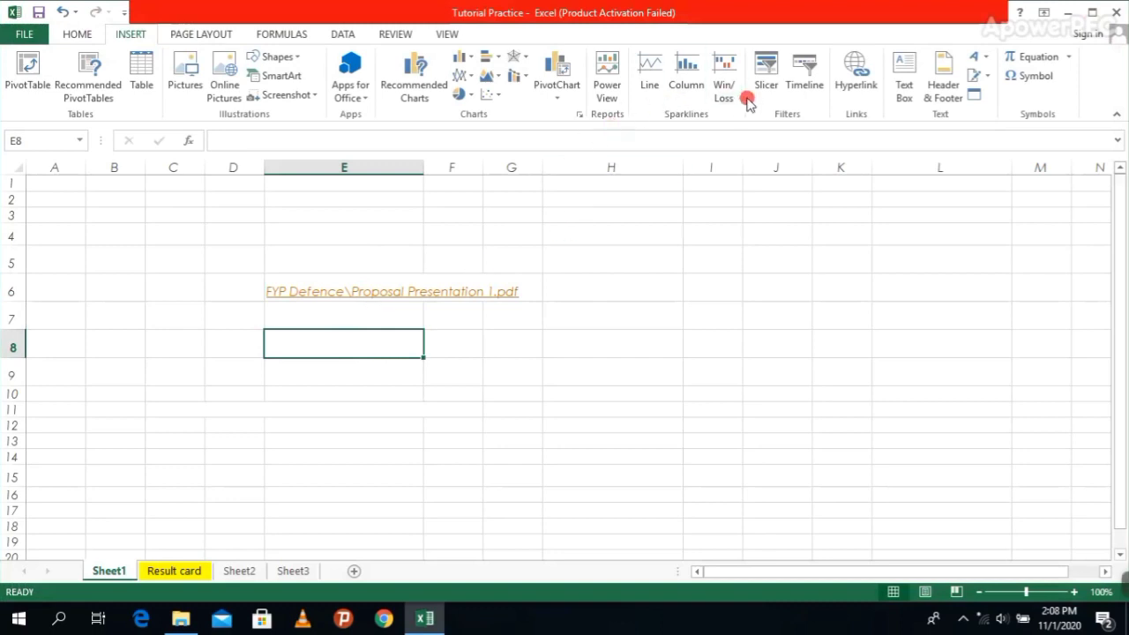
{"action": "left_click", "coordinate": [855, 69]}
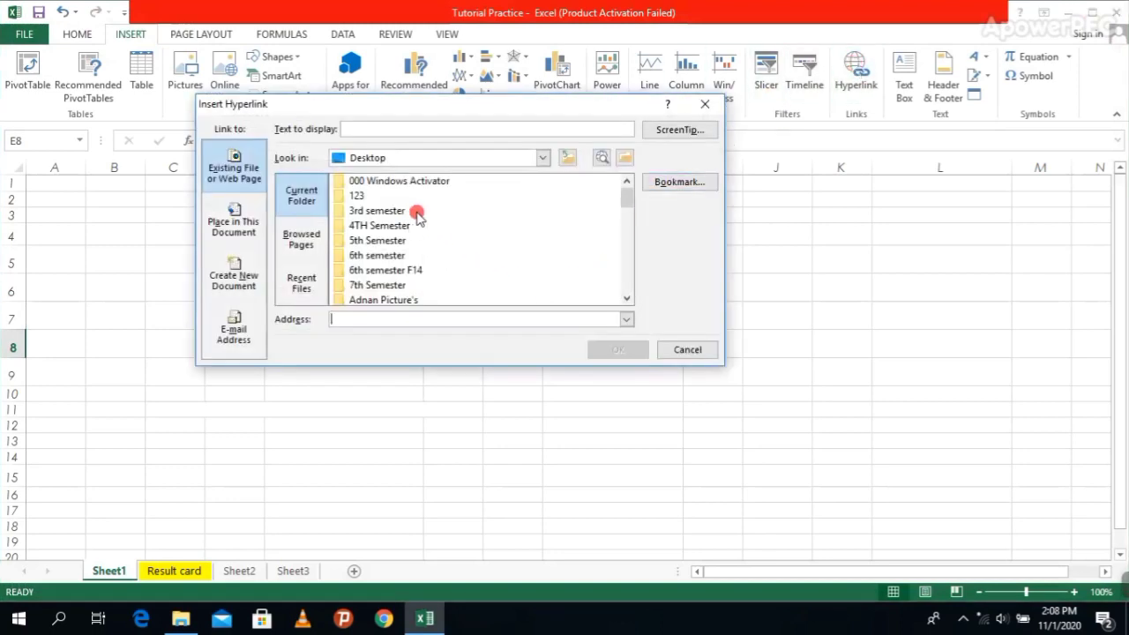
{"action": "left_click_drag", "start_coordinate": [622, 194], "coordinate": [625, 201]}
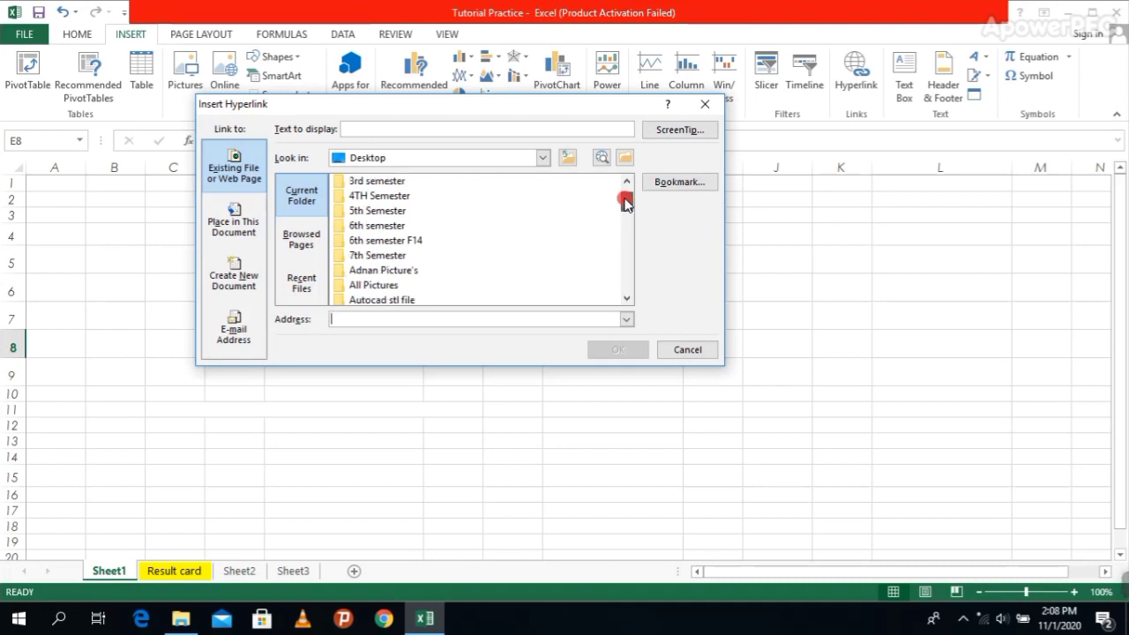
{"action": "left_click_drag", "start_coordinate": [624, 204], "coordinate": [625, 208]}
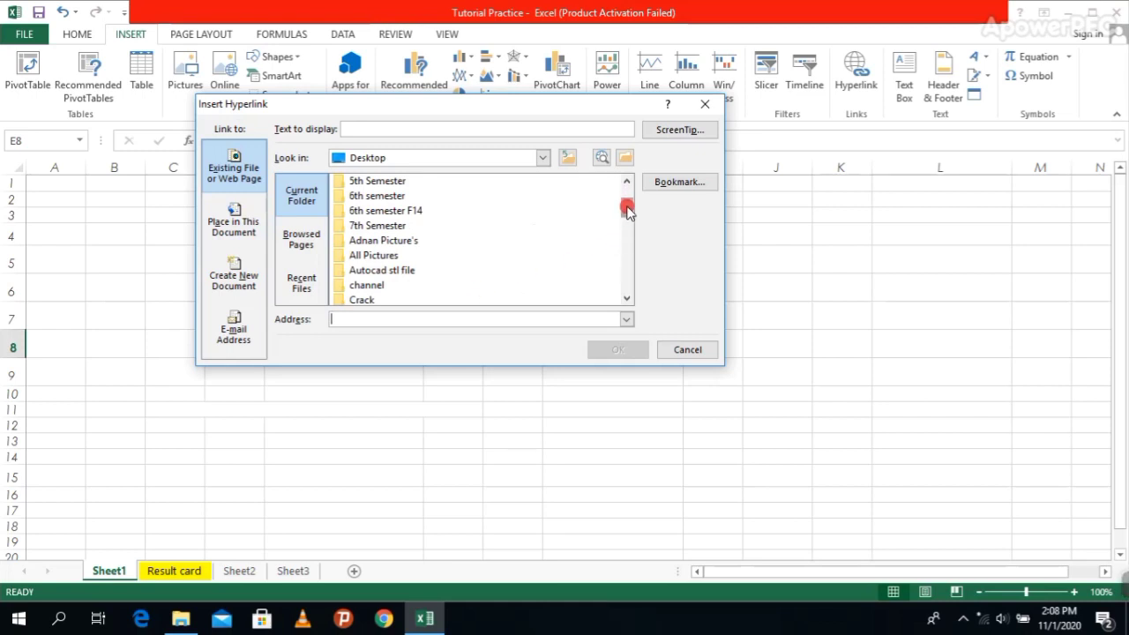
{"action": "left_click_drag", "start_coordinate": [627, 212], "coordinate": [626, 220]}
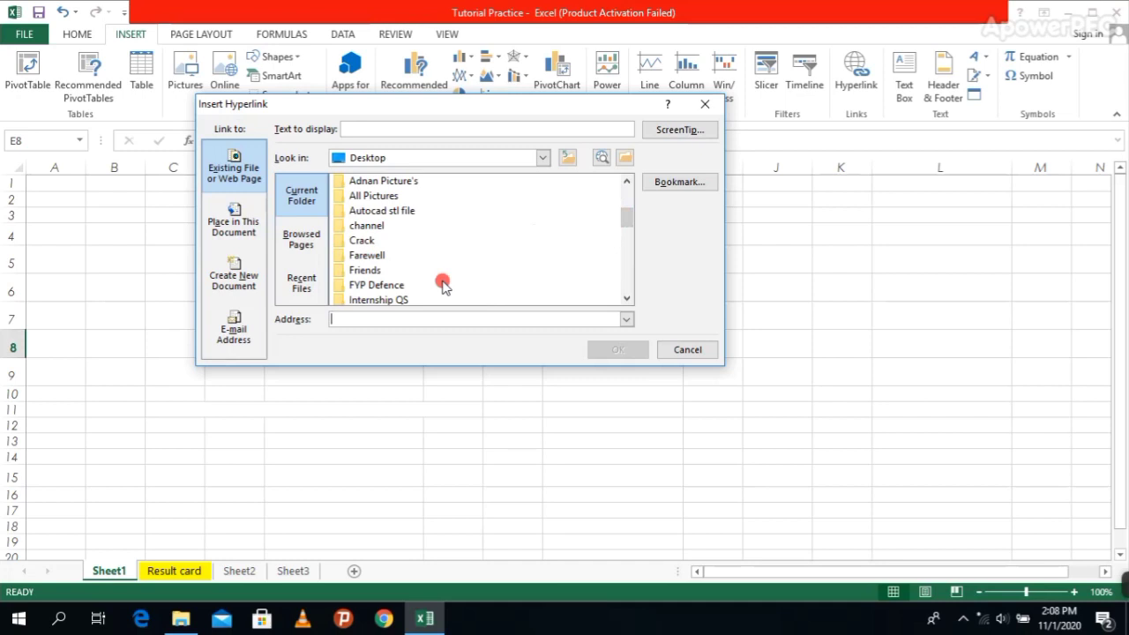
{"action": "left_click", "coordinate": [375, 300]}
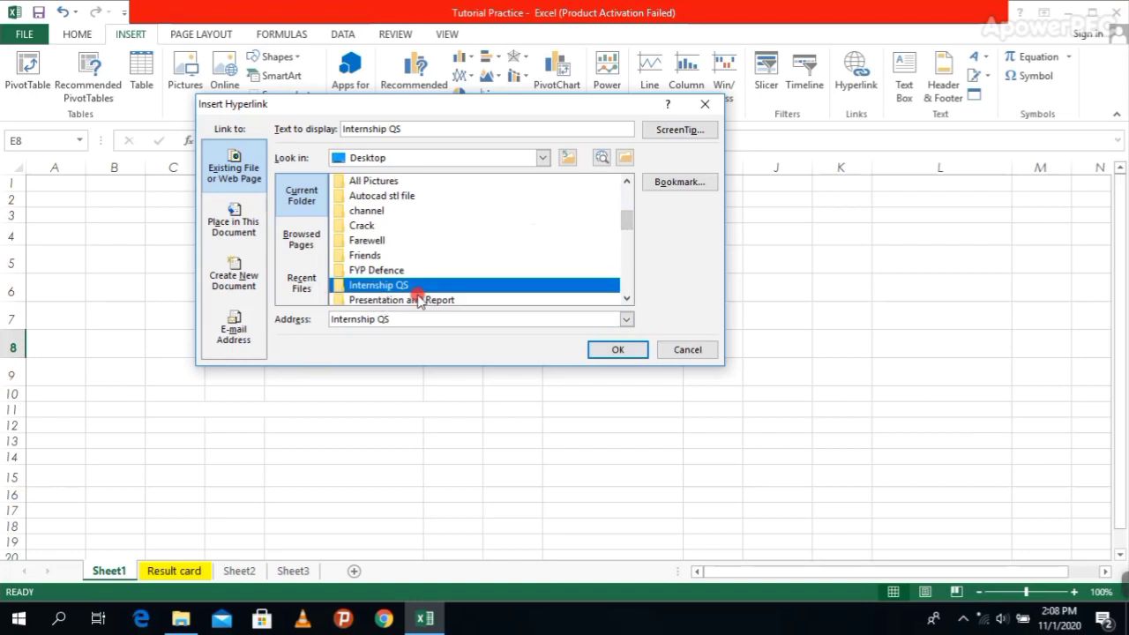
{"action": "double_click", "coordinate": [417, 285]}
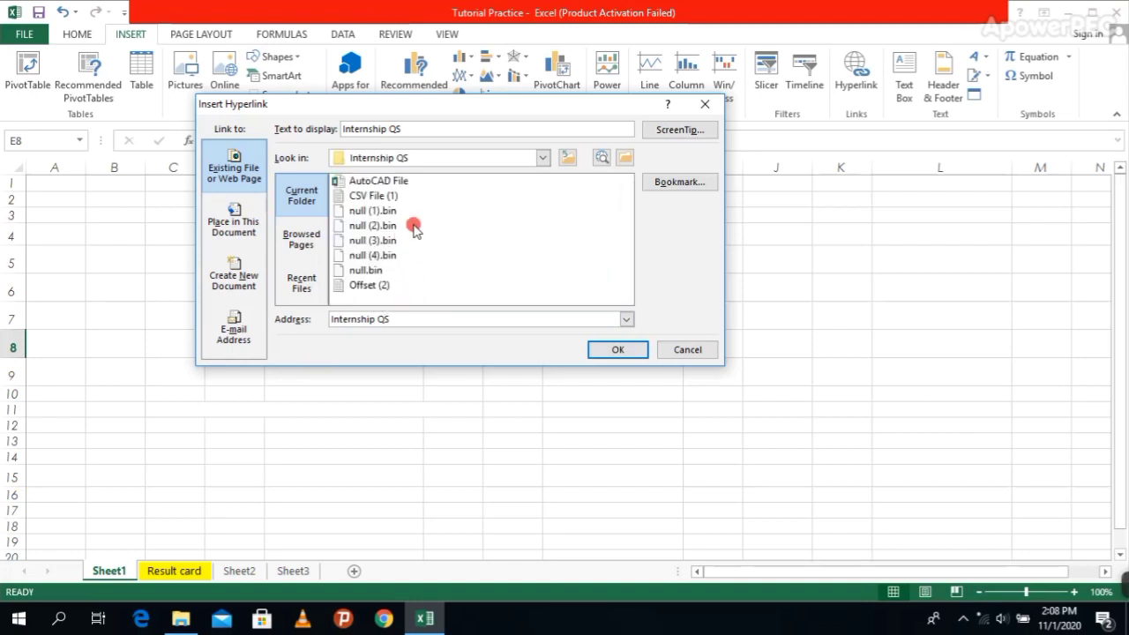
{"action": "left_click", "coordinate": [415, 291]}
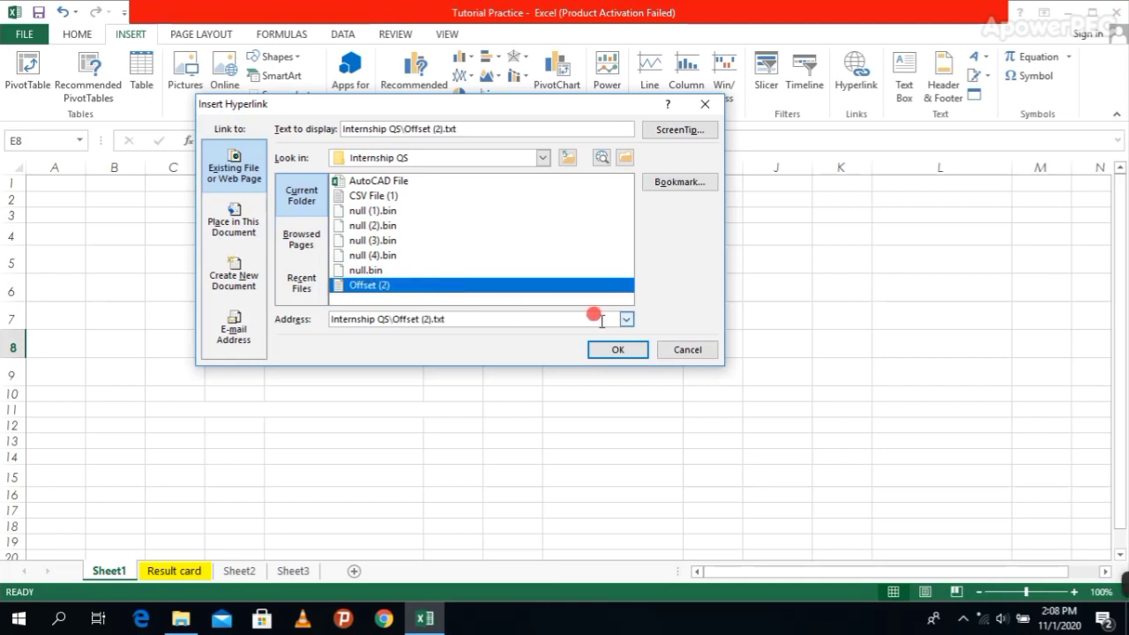
{"action": "left_click", "coordinate": [618, 350]}
{"action": "left_click", "coordinate": [456, 405]}
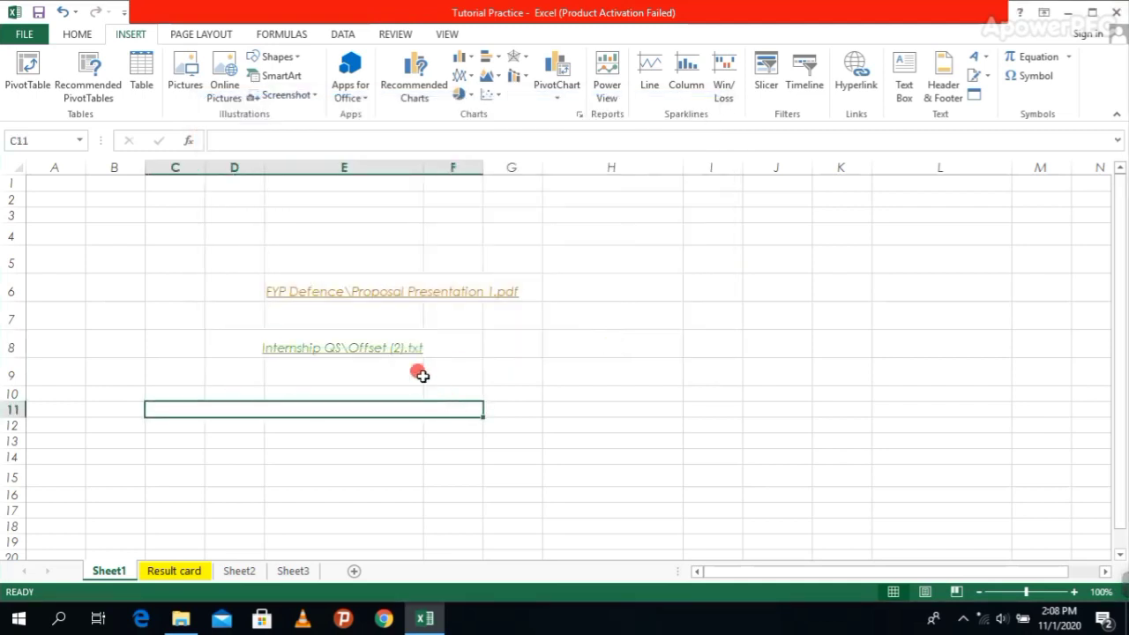
- Test both links: open and close the PDF from E6, and open Offset (2).txt from E8 in Notepad to read its entries
{"action": "left_click", "coordinate": [343, 300]}
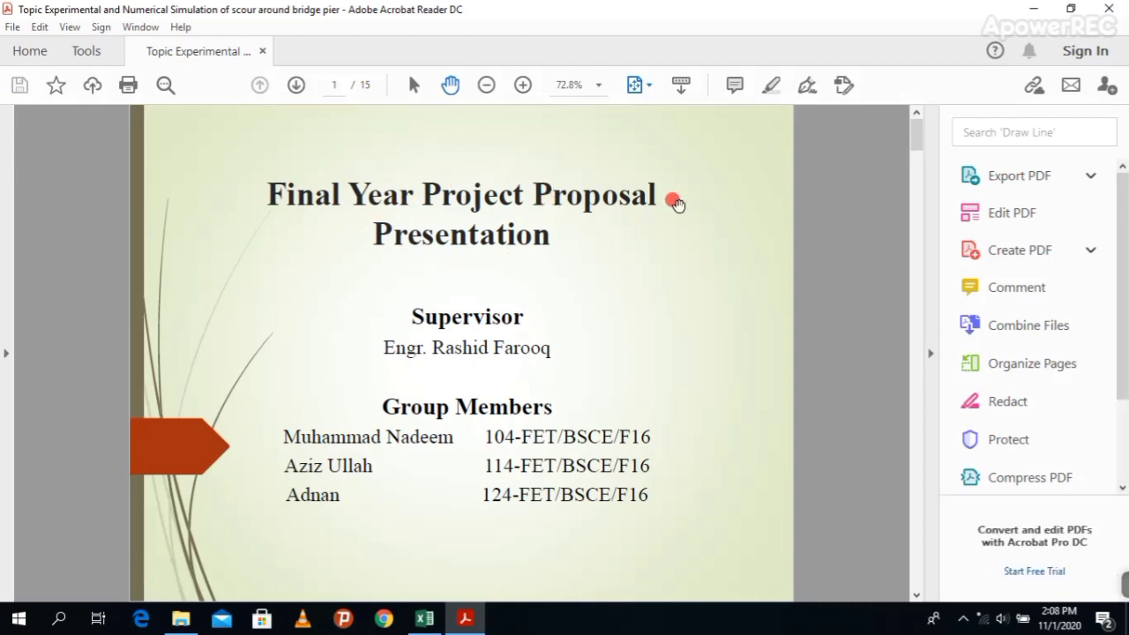
{"action": "left_click", "coordinate": [1108, 8]}
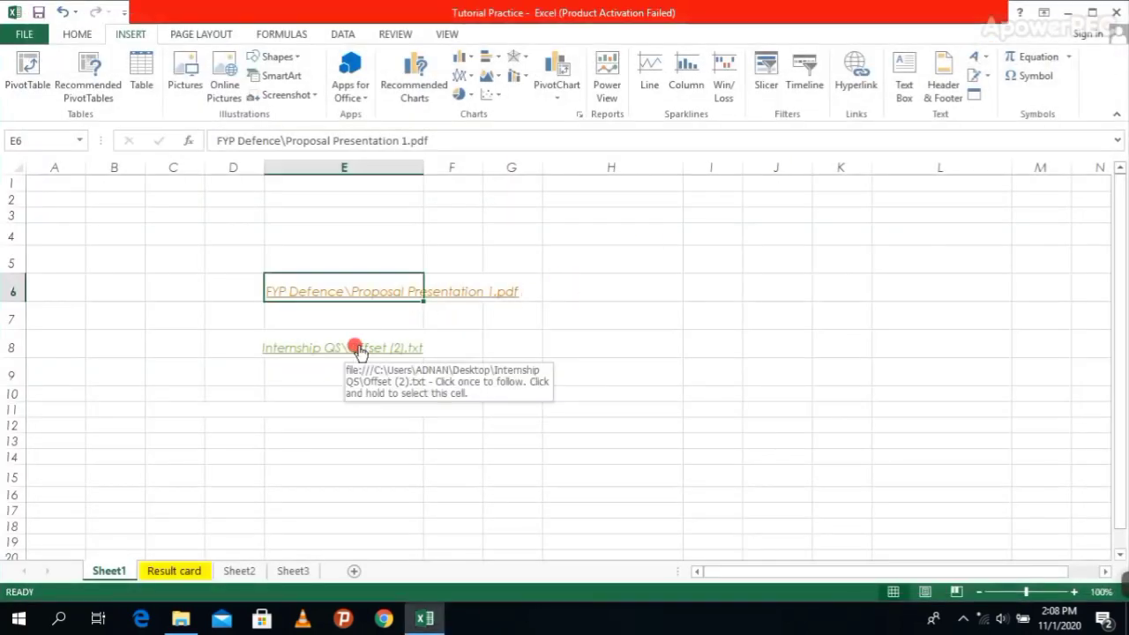
{"action": "left_click", "coordinate": [358, 349]}
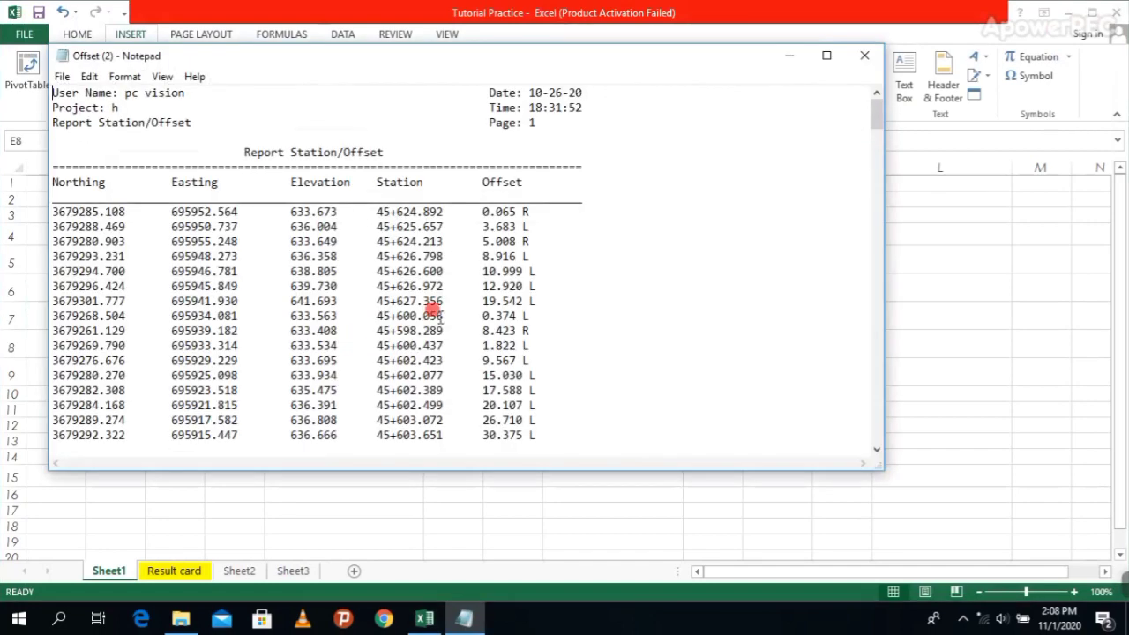
{"action": "scroll", "coordinate": [288, 248], "scroll_direction": "down", "scroll_amount": 8}
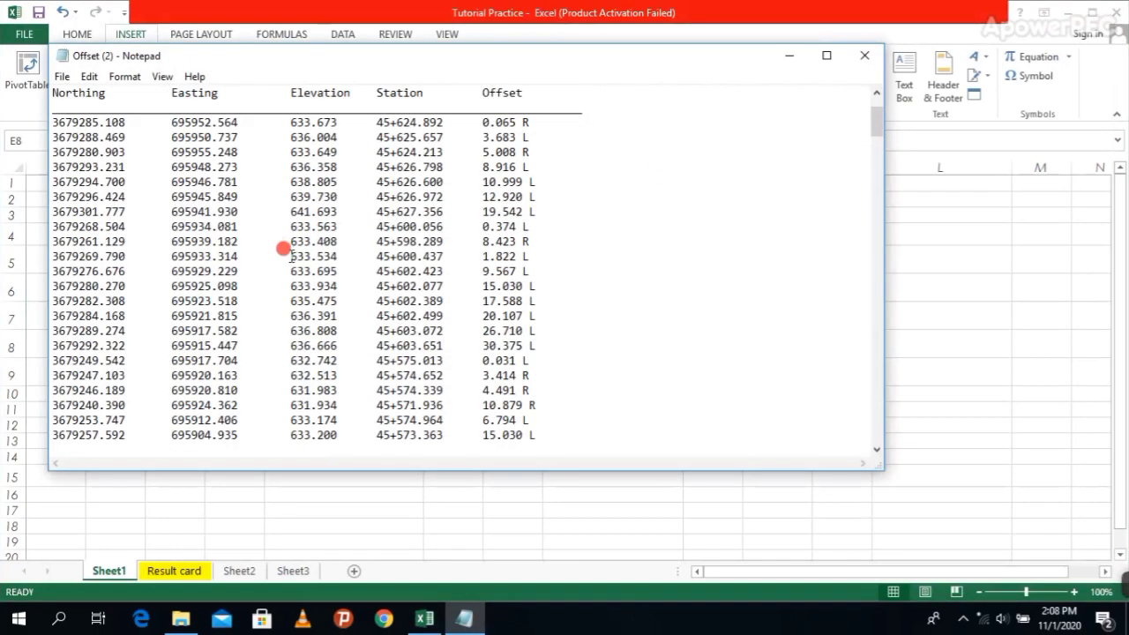
- Skim the Offset (2).txt report and close it, then reopen the PDF from the E6 link and close it to return to Excel
{"action": "scroll", "coordinate": [294, 258], "scroll_direction": "down", "scroll_amount": 10}
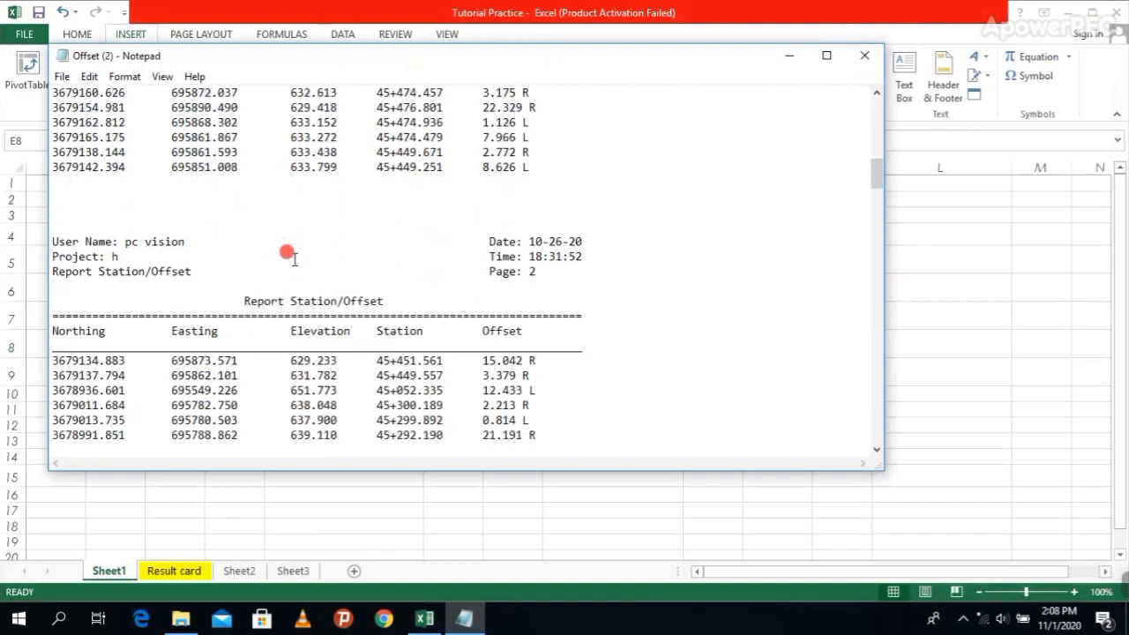
{"action": "scroll", "coordinate": [340, 259], "scroll_direction": "up", "scroll_amount": 6}
{"action": "scroll", "coordinate": [344, 259], "scroll_direction": "up", "scroll_amount": 15}
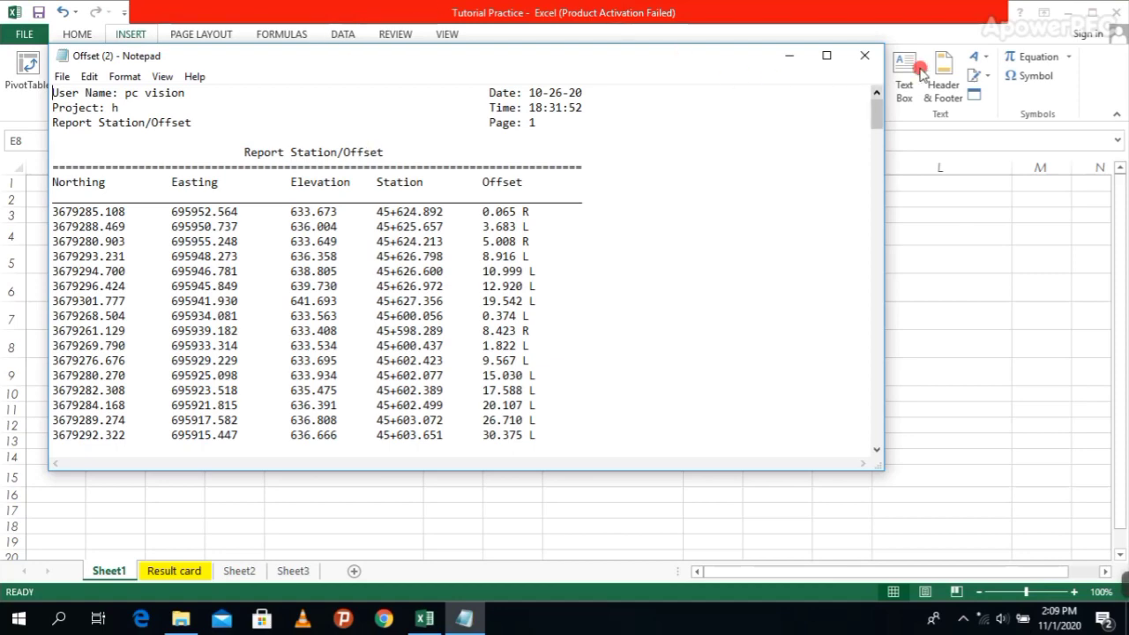
{"action": "left_click", "coordinate": [865, 56]}
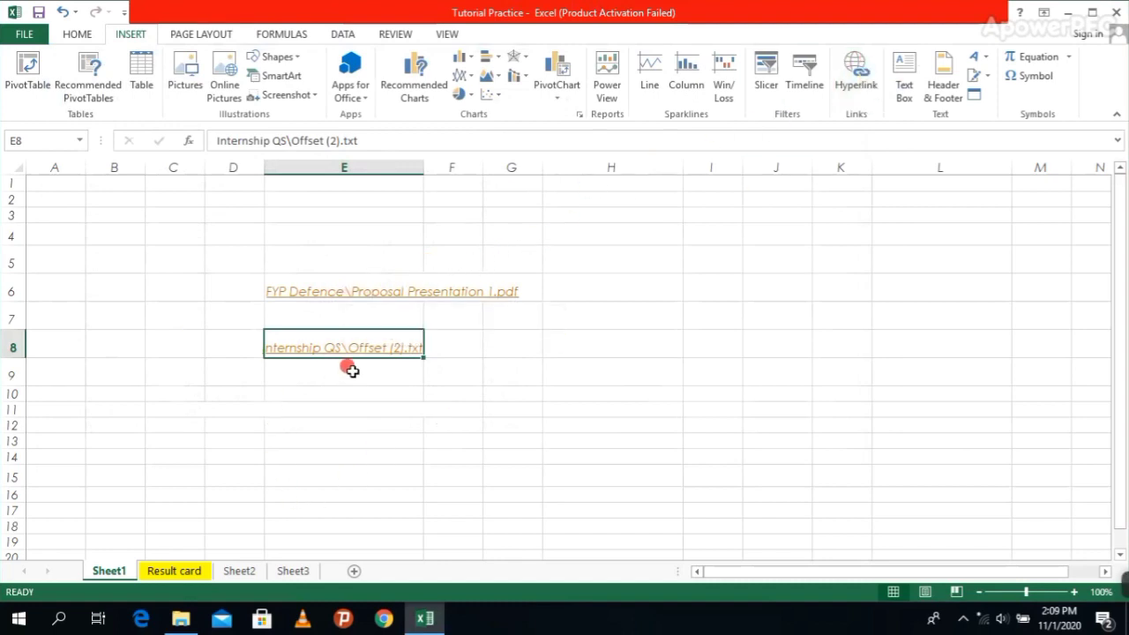
{"action": "left_click", "coordinate": [335, 293]}
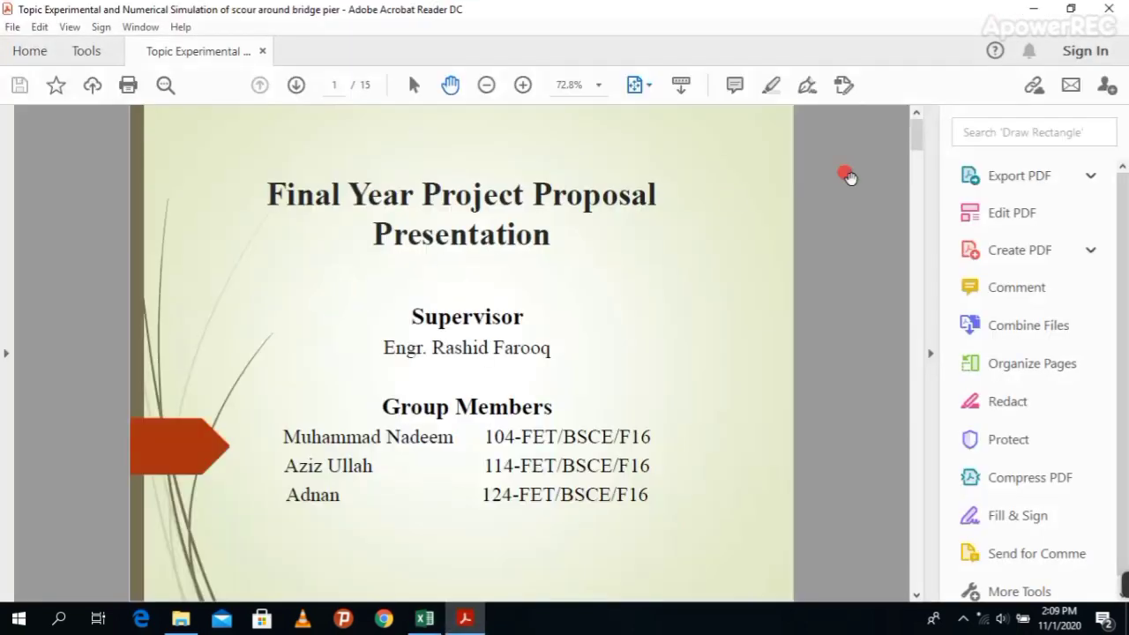
{"action": "left_click", "coordinate": [1108, 7]}
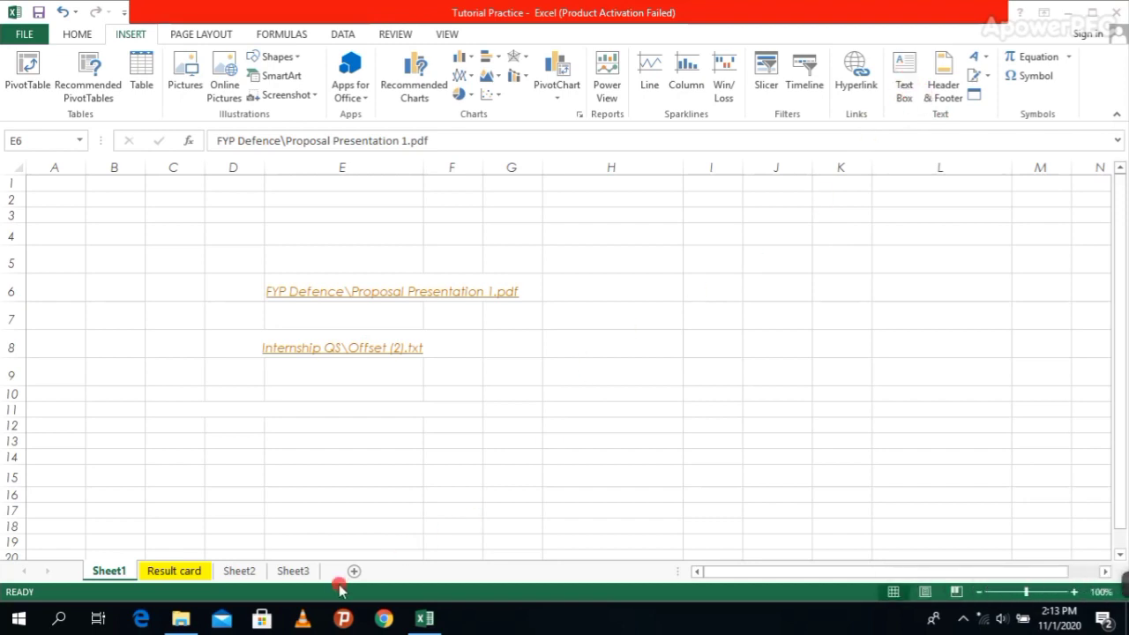
- Go through Sheet2 and Sheet3 and switch to the Result card sheet
{"action": "left_click", "coordinate": [253, 572]}
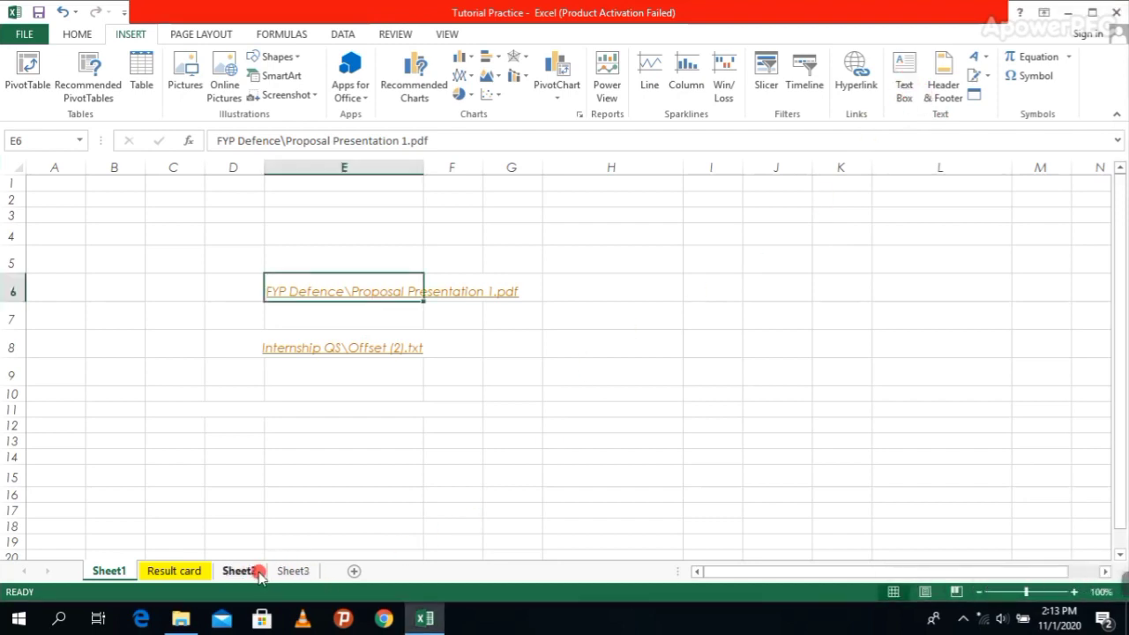
{"action": "left_click", "coordinate": [288, 572]}
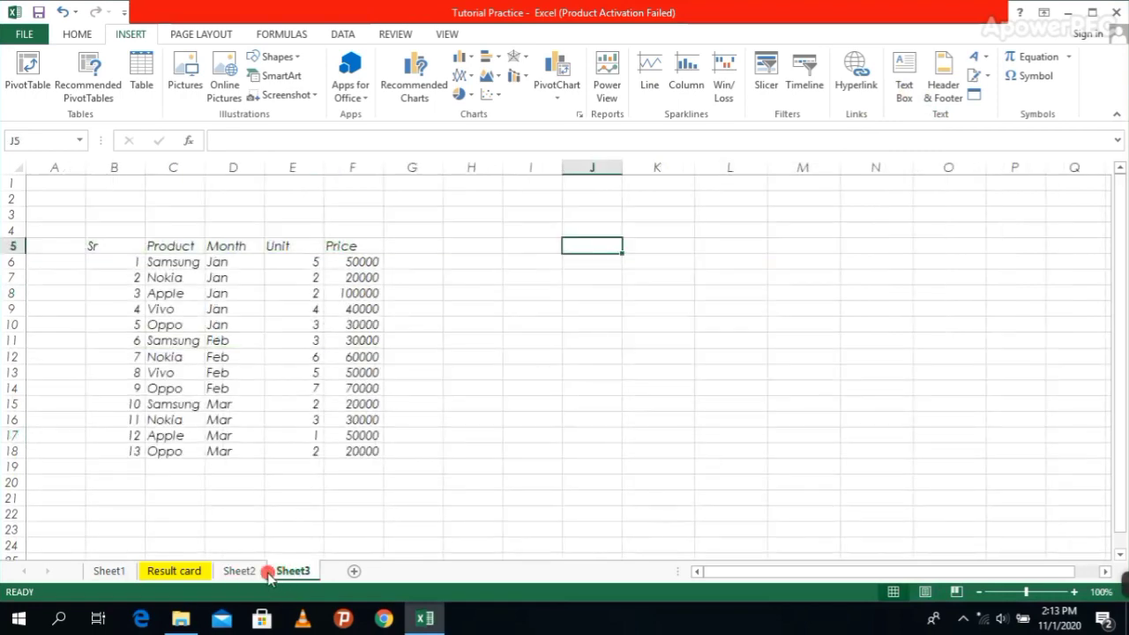
{"action": "left_click", "coordinate": [194, 574]}
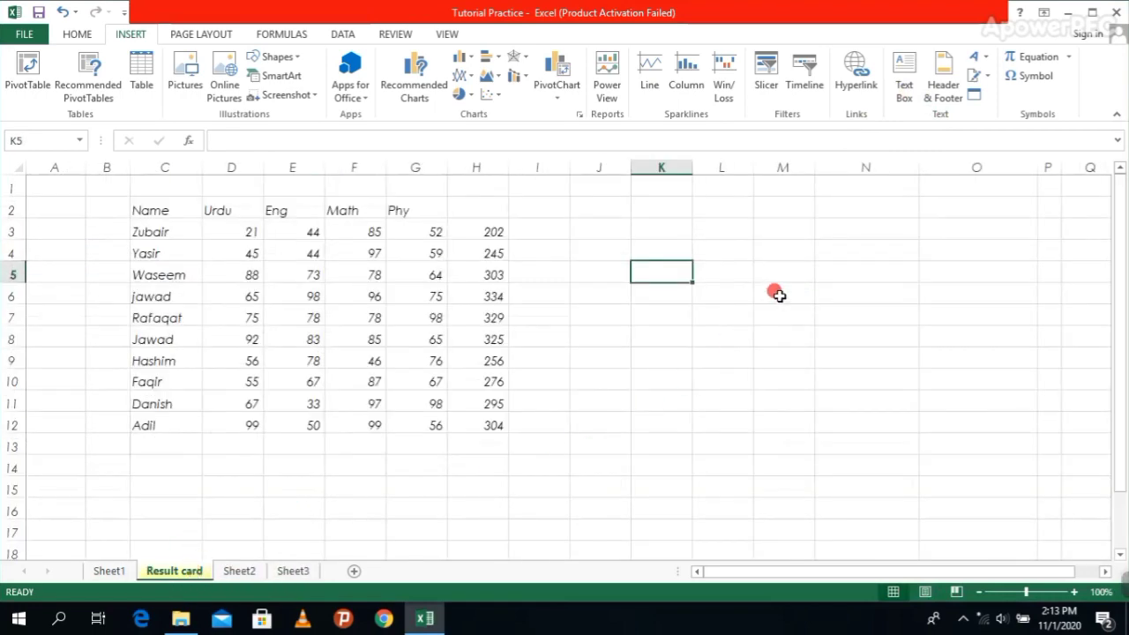
- Enter the sample text "vvbghdhudgfffghggff" in cell L5 and "ghhh" in the adjacent cell M5
{"action": "left_click", "coordinate": [723, 275]}
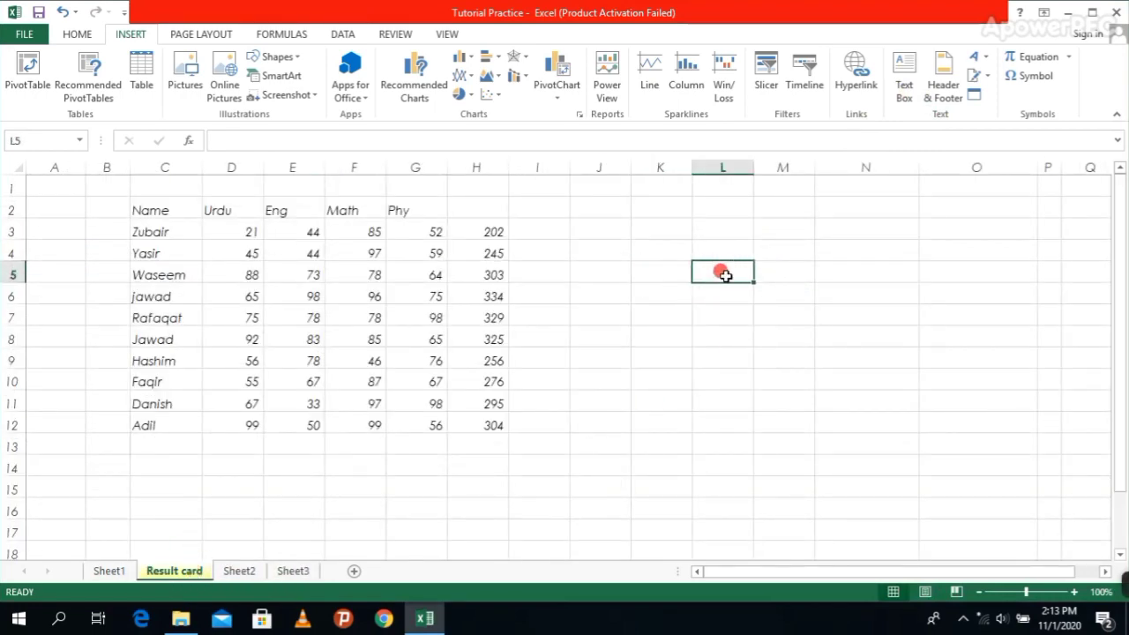
{"action": "type", "text": "vvb"}
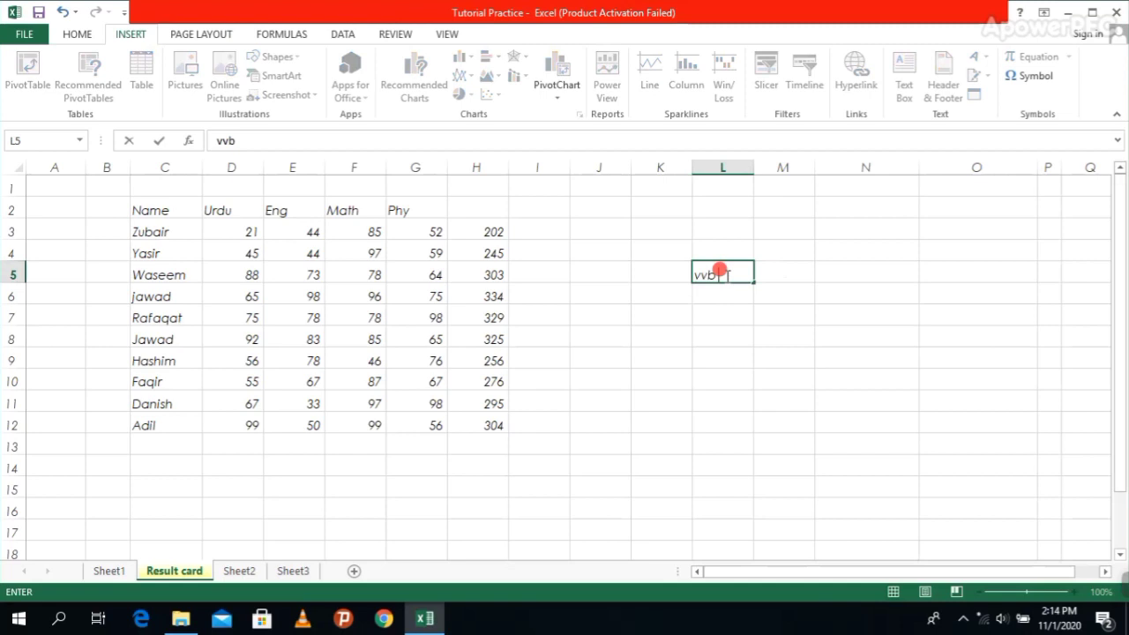
{"action": "type", "text": "ghdhudgfffghggff"}
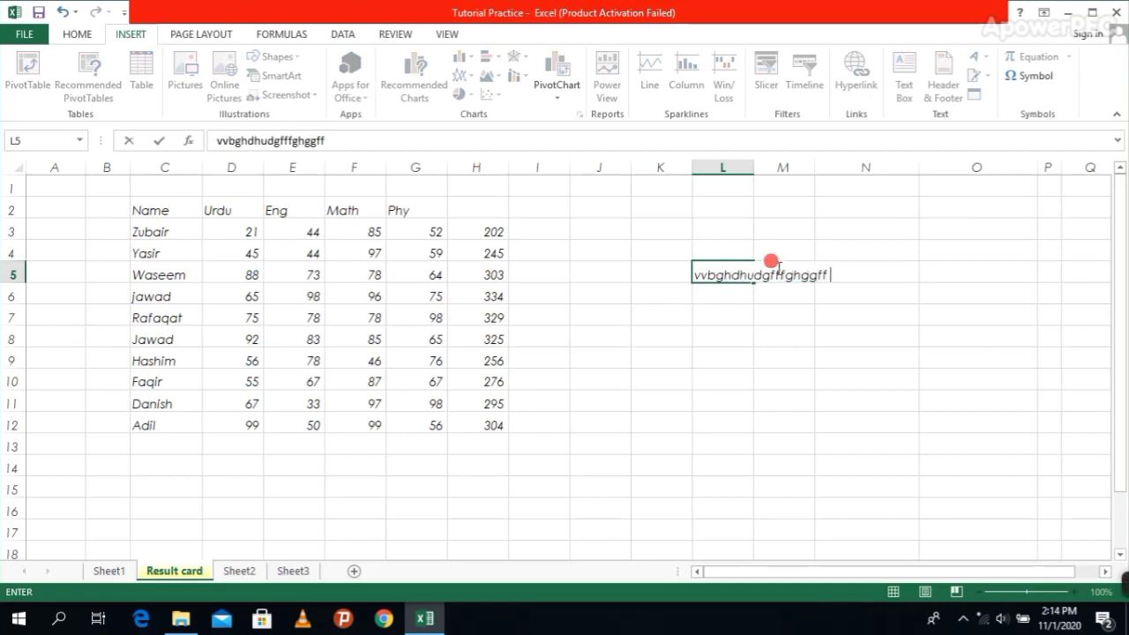
{"action": "left_click", "coordinate": [776, 269]}
{"action": "double_click", "coordinate": [778, 265]}
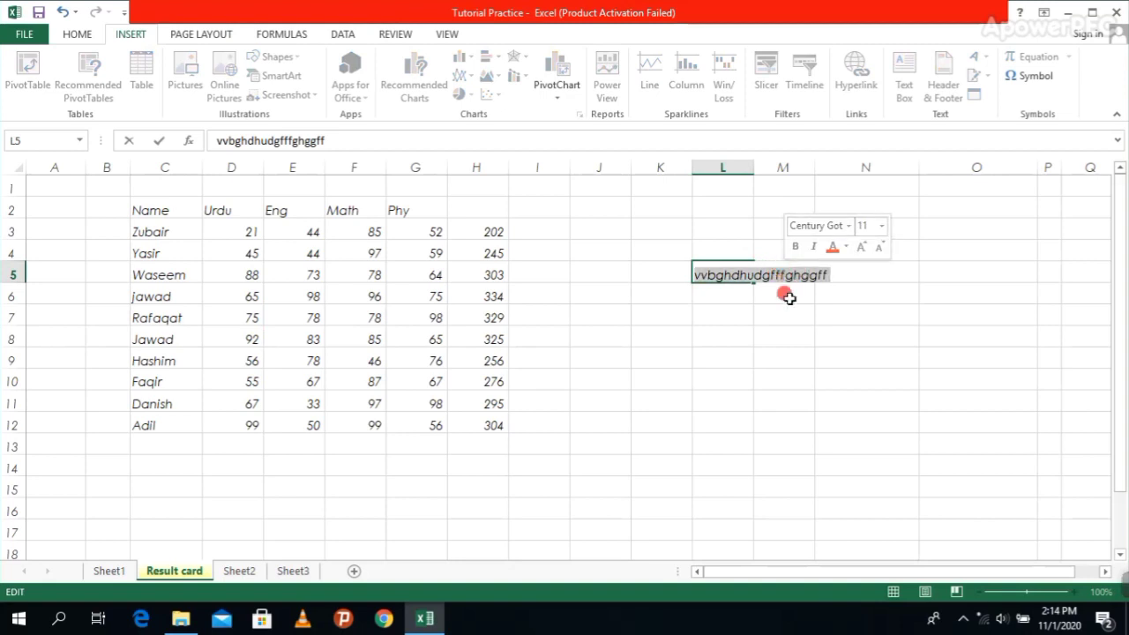
{"action": "left_click", "coordinate": [784, 314]}
{"action": "left_click", "coordinate": [784, 277]}
{"action": "type", "text": "ghhh"}
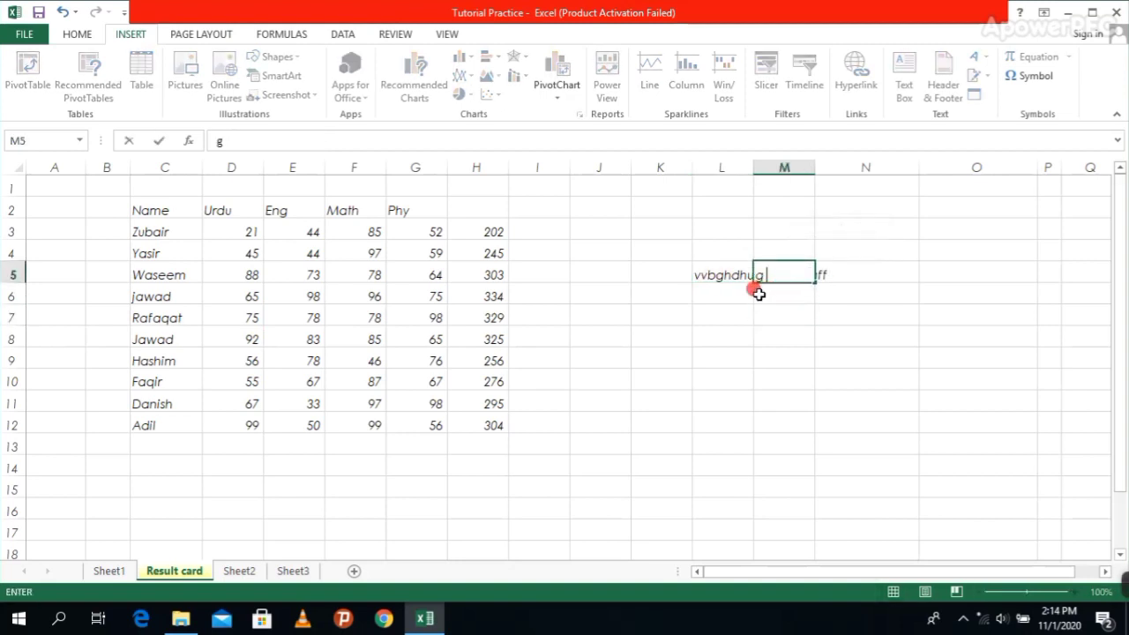
{"action": "left_click", "coordinate": [842, 280]}
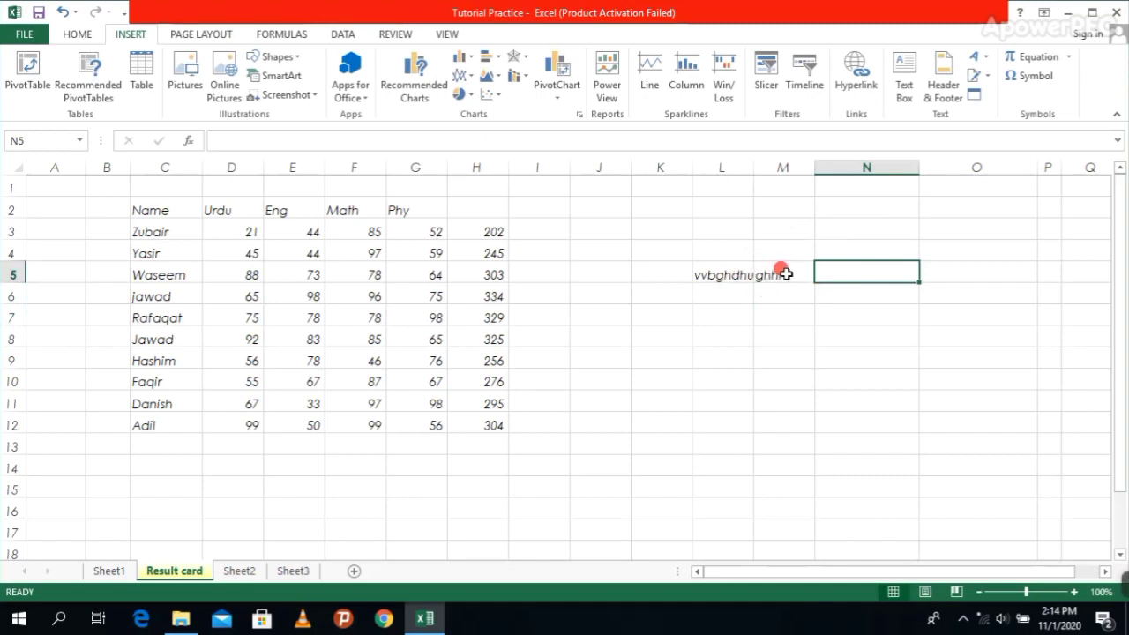
- Clear the sample text from cells M5 and L5
{"action": "left_click", "coordinate": [723, 277]}
{"action": "left_click", "coordinate": [772, 275]}
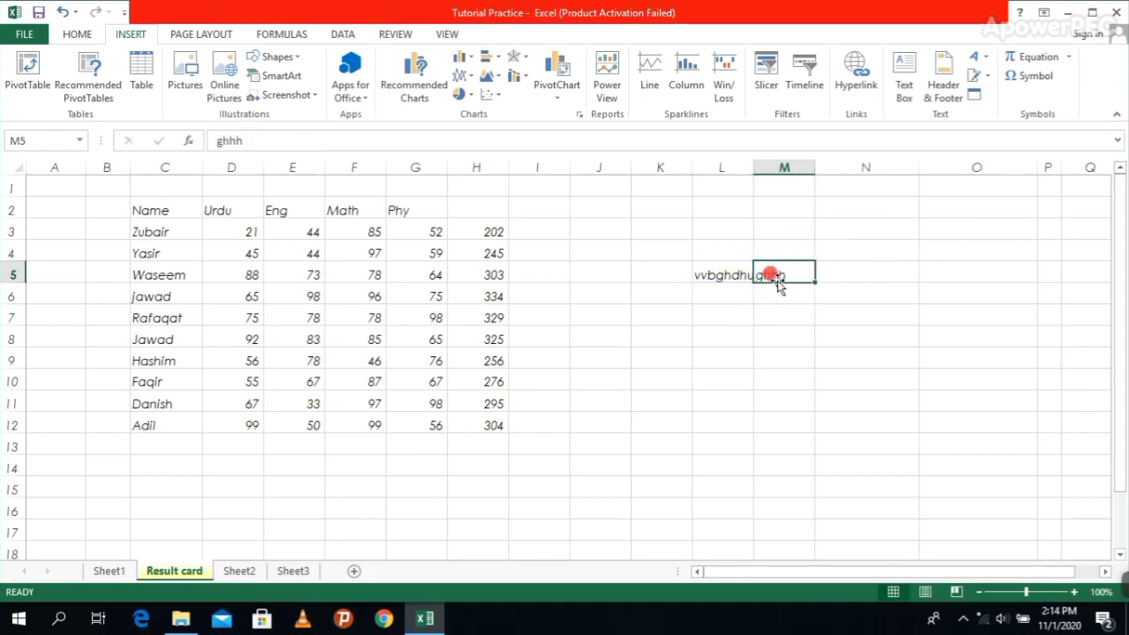
{"action": "key", "text": "Delete"}
{"action": "left_click", "coordinate": [732, 269]}
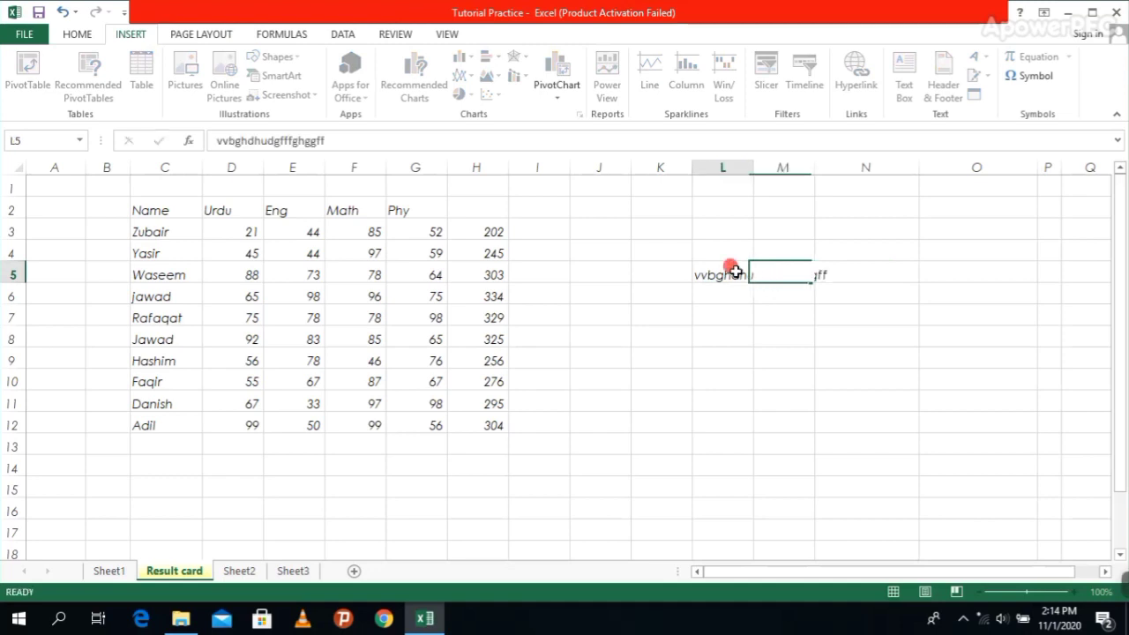
{"action": "key", "text": "Delete"}
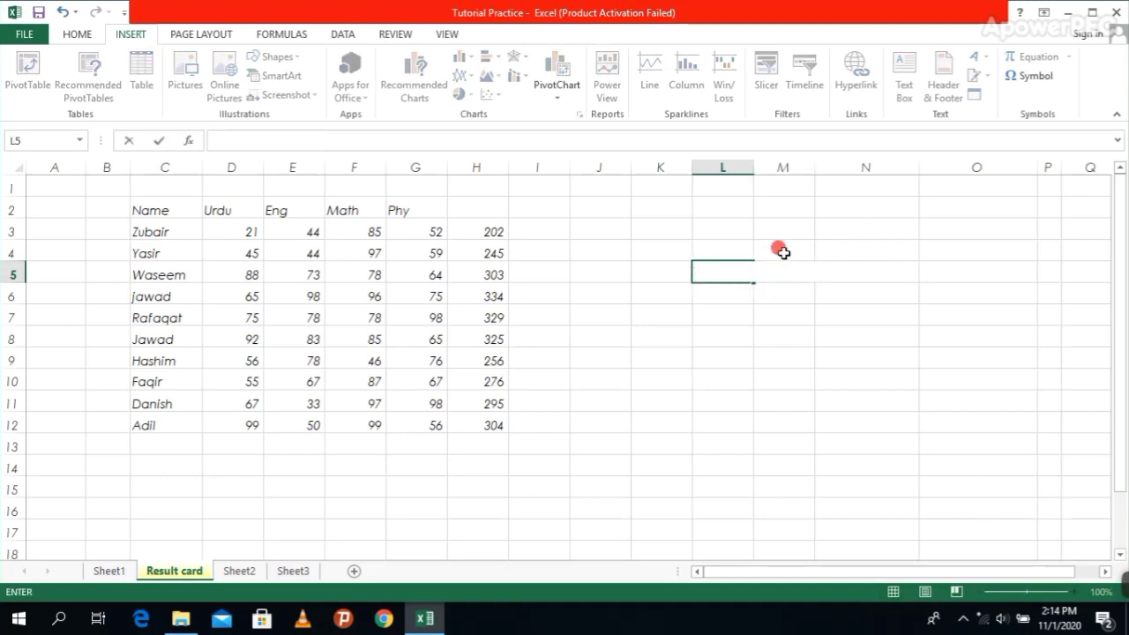
- Insert a text box starting at cell K7 and fill it with the text "my computer course"
{"action": "left_click", "coordinate": [786, 312]}
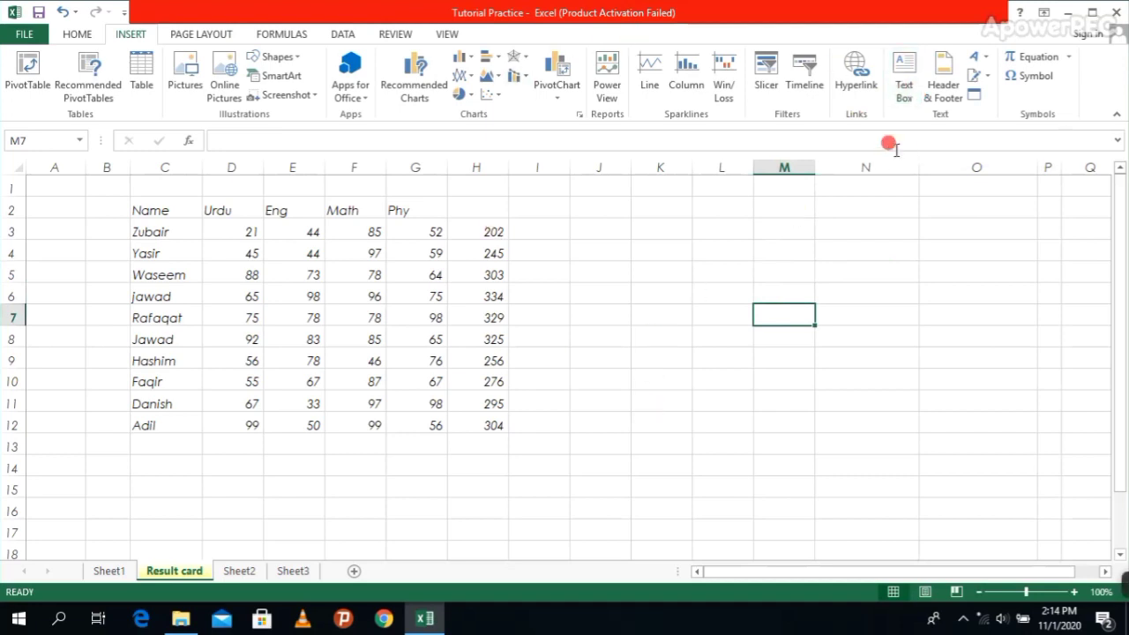
{"action": "left_click", "coordinate": [906, 84]}
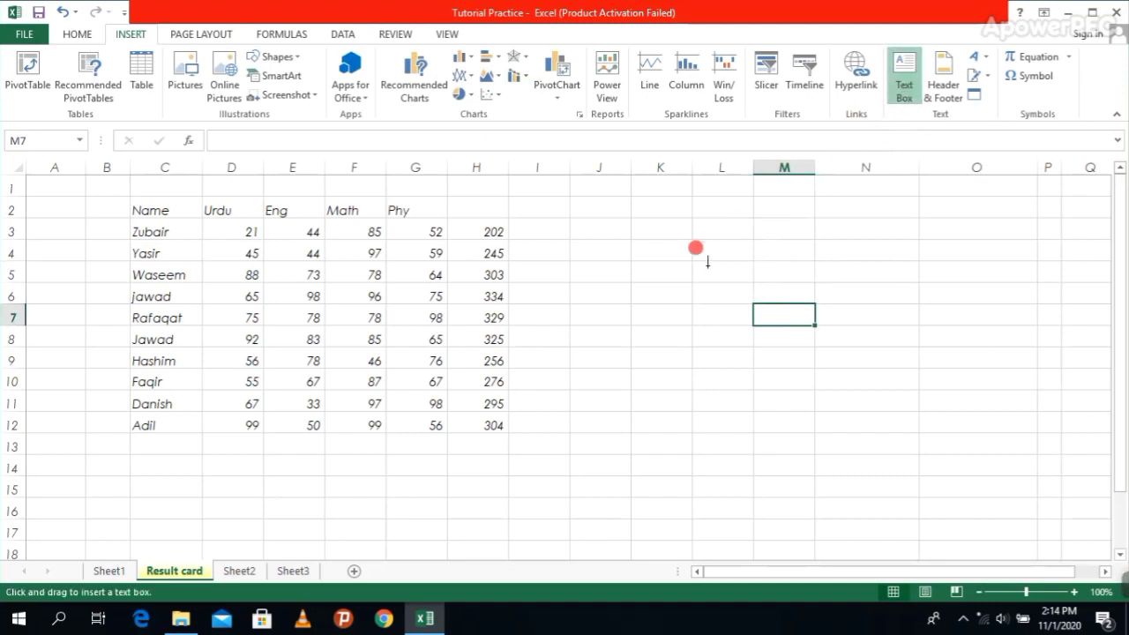
{"action": "left_click", "coordinate": [637, 299]}
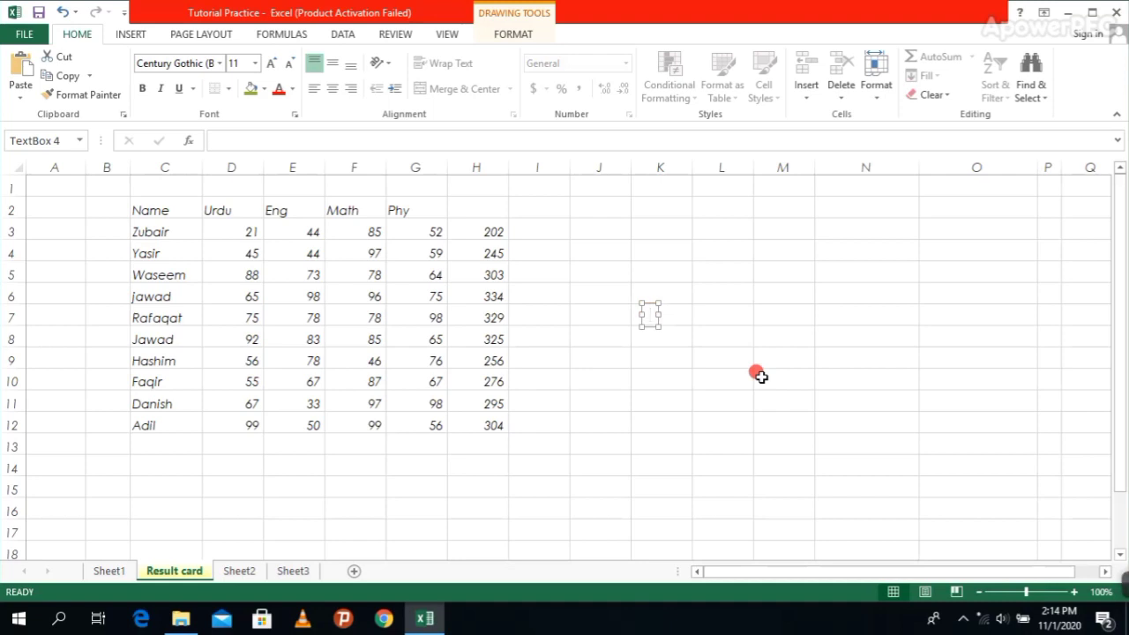
{"action": "type", "text": "my computer"}
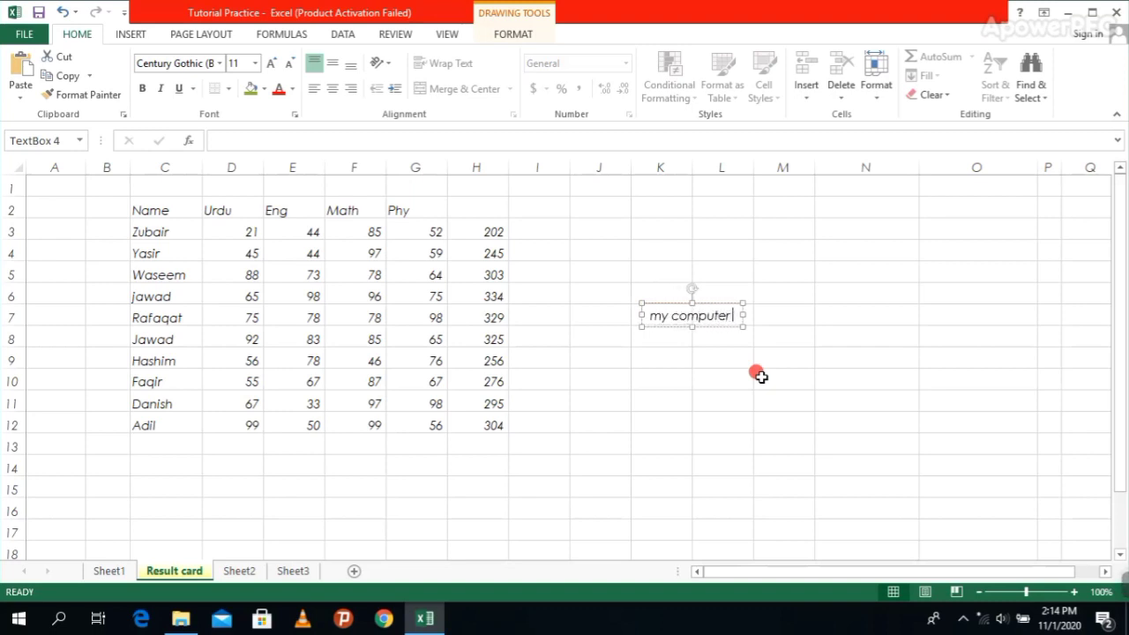
{"action": "type", "text": " C"}
{"action": "key", "text": "BackSpace"}
{"action": "type", "text": "c"}
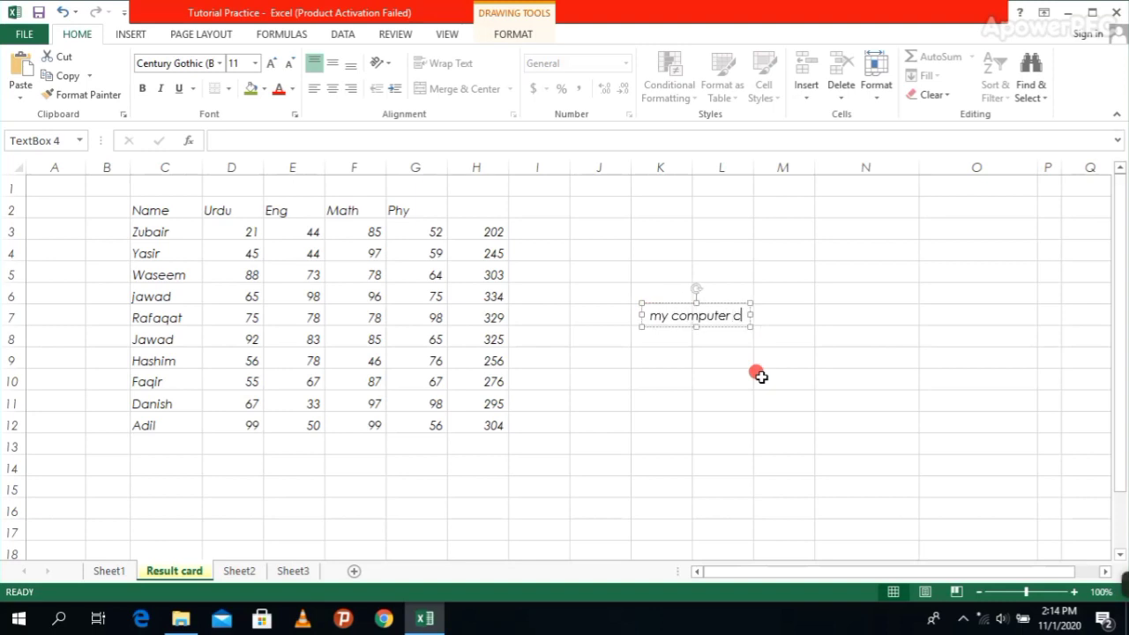
{"action": "type", "text": "ourse"}
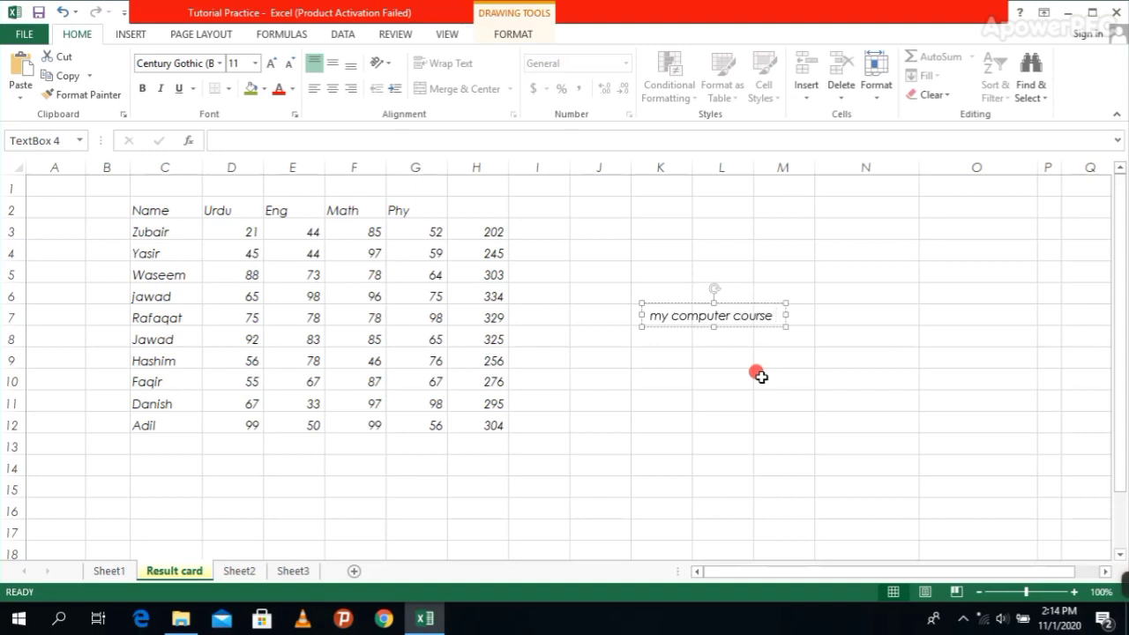
- Extend the text box with filler letters after "my computer course" and a second line of filler starting with "fkz"
{"action": "type", "text": " ghfaggggggggggggggggggggggggggg"}
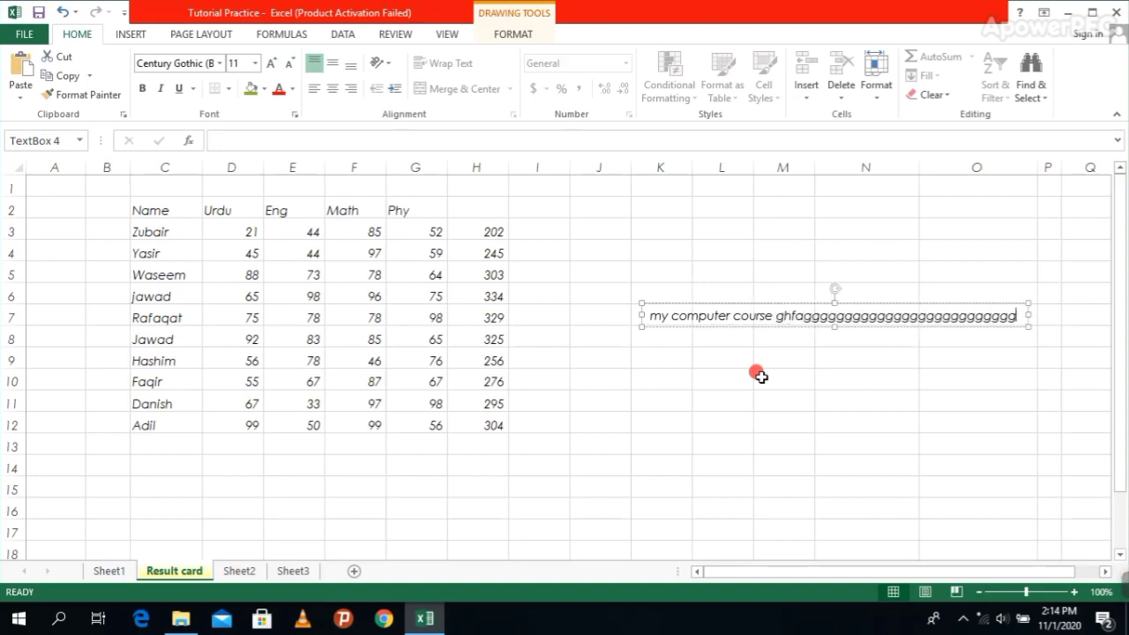
{"action": "key", "text": "Return"}
{"action": "type", "text": "fkzgg"}
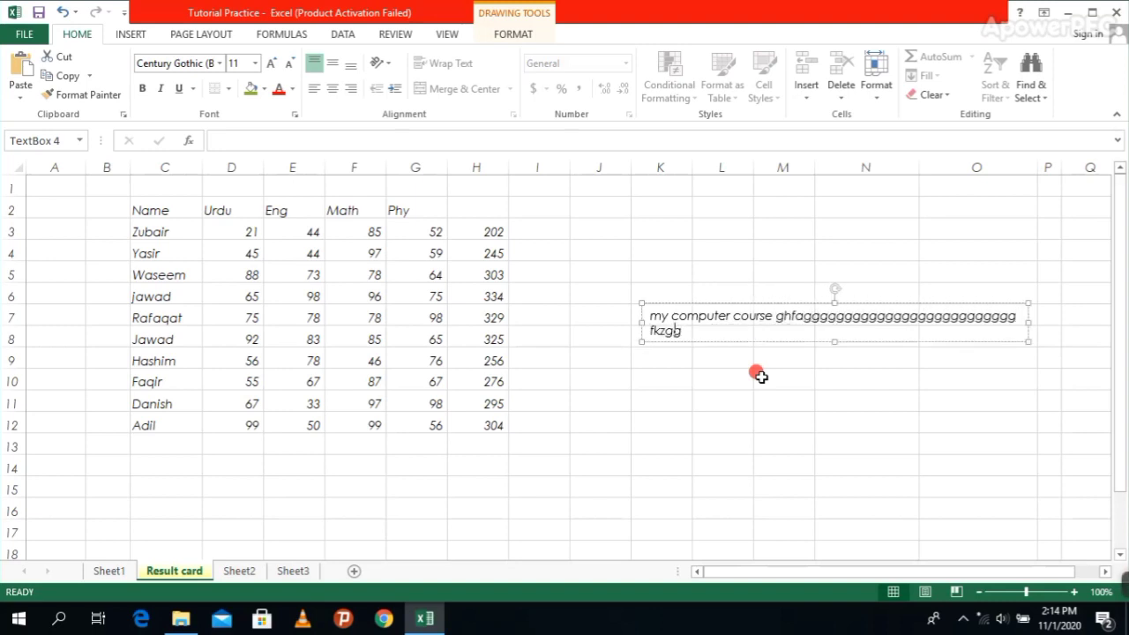
{"action": "type", "text": "gggggggggggggggggggfifchvblgyrfbhvhgx.bvkuirkb"}
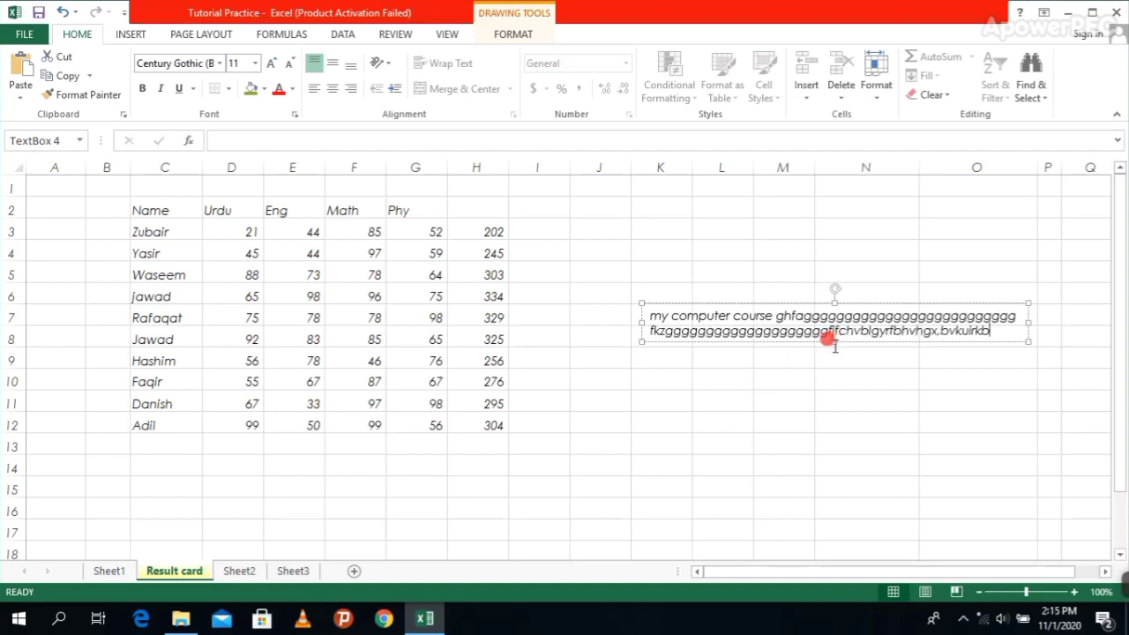
{"action": "left_click", "coordinate": [827, 375]}
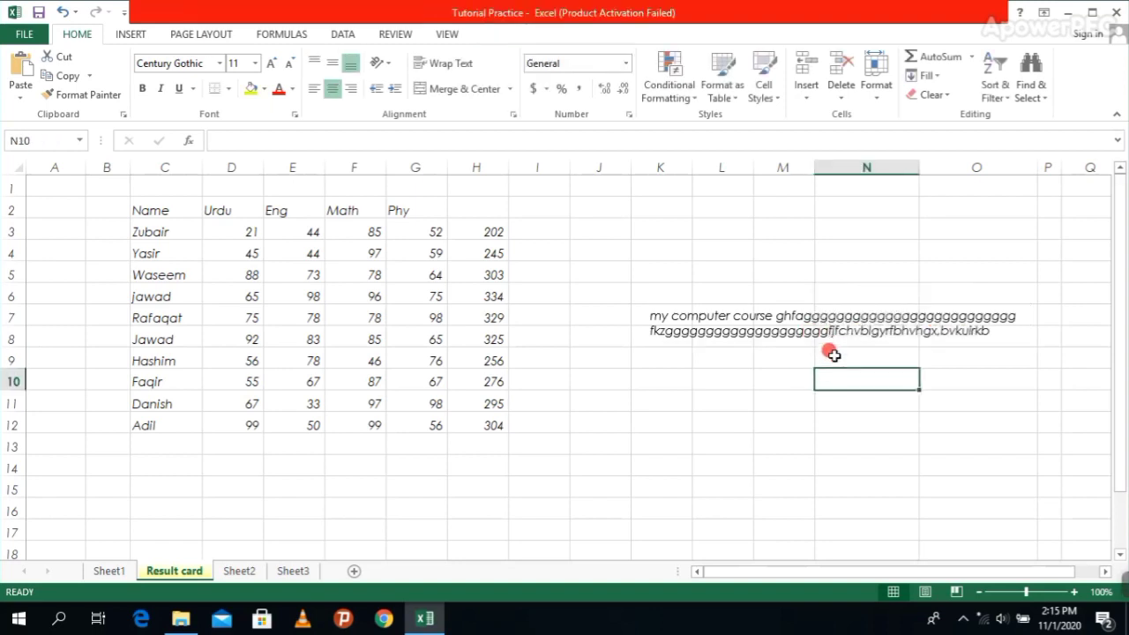
- Stretch the text box up to row 4 and down to row 12, and move the whole box up to start in row 2
{"action": "left_click", "coordinate": [832, 323]}
{"action": "left_click_drag", "start_coordinate": [832, 302], "coordinate": [831, 250]}
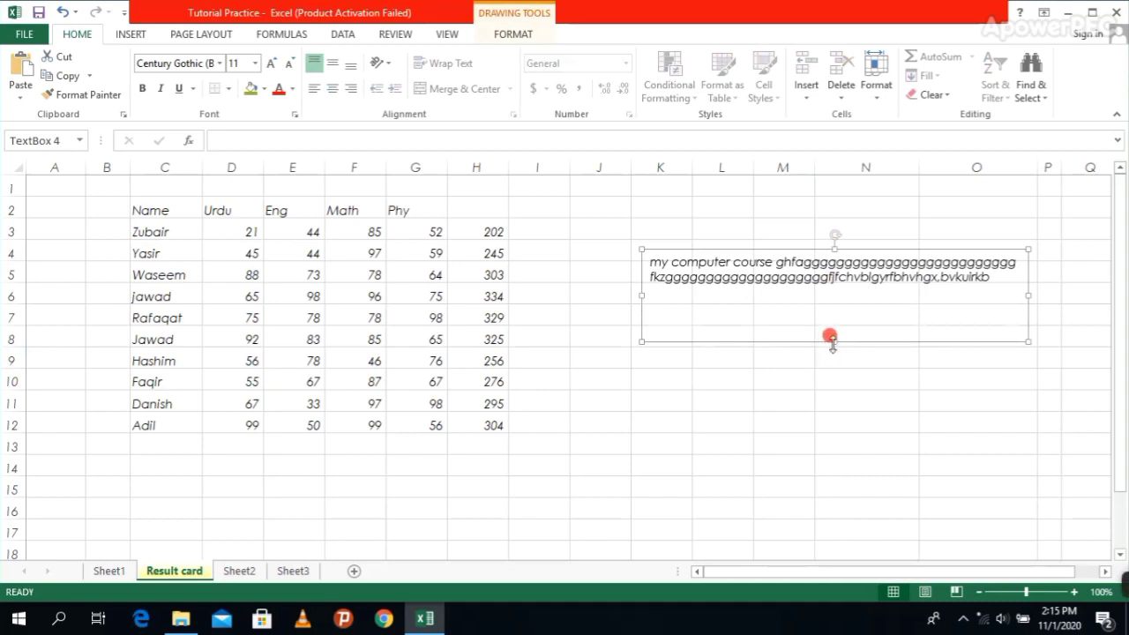
{"action": "left_click_drag", "start_coordinate": [833, 342], "coordinate": [829, 435]}
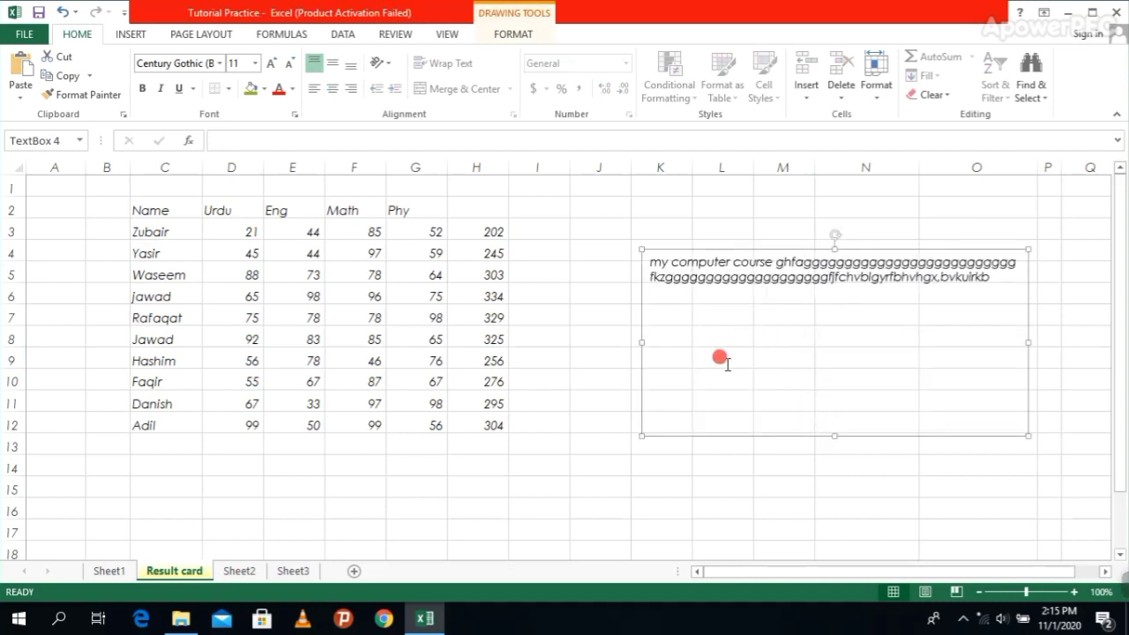
{"action": "left_click_drag", "start_coordinate": [849, 350], "coordinate": [775, 359]}
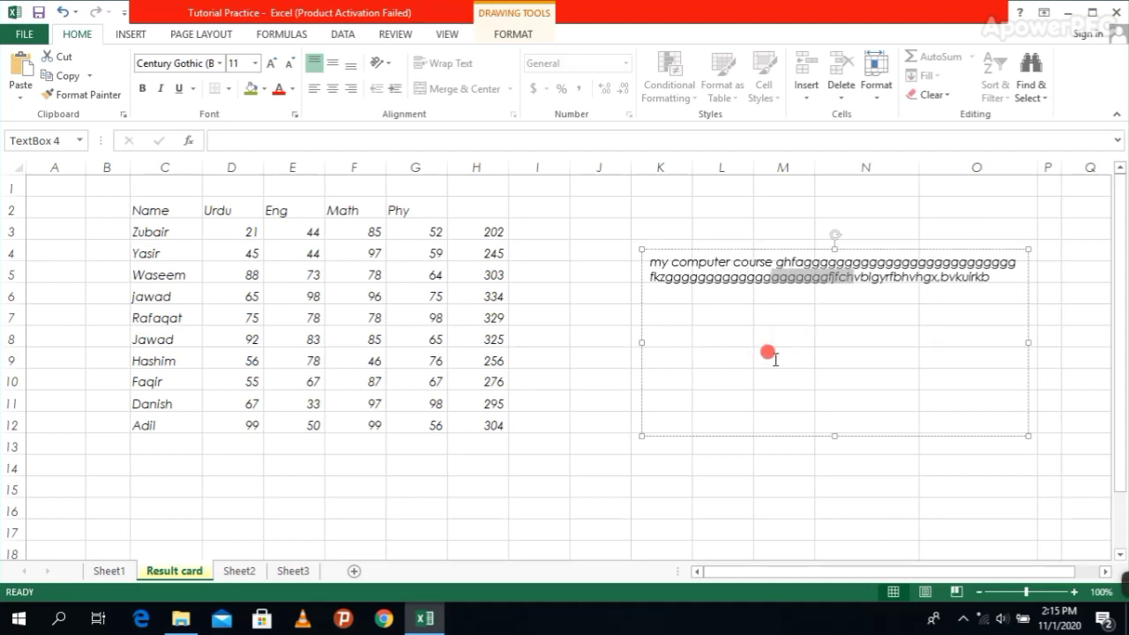
{"action": "left_click", "coordinate": [602, 482]}
{"action": "left_click", "coordinate": [862, 365]}
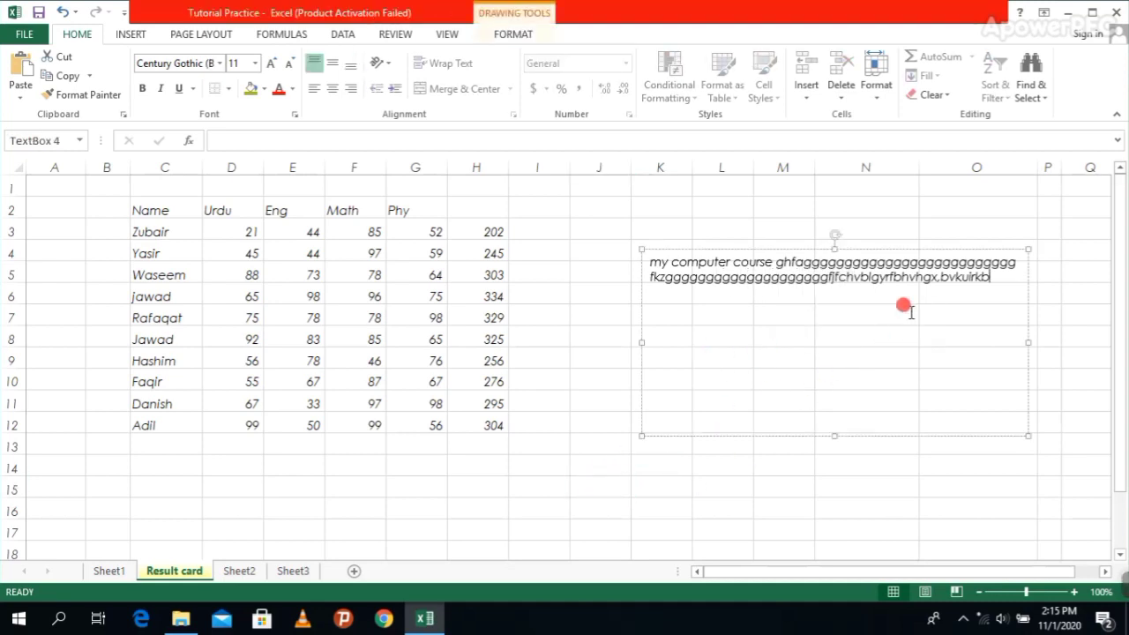
{"action": "left_click_drag", "start_coordinate": [909, 249], "coordinate": [912, 209]}
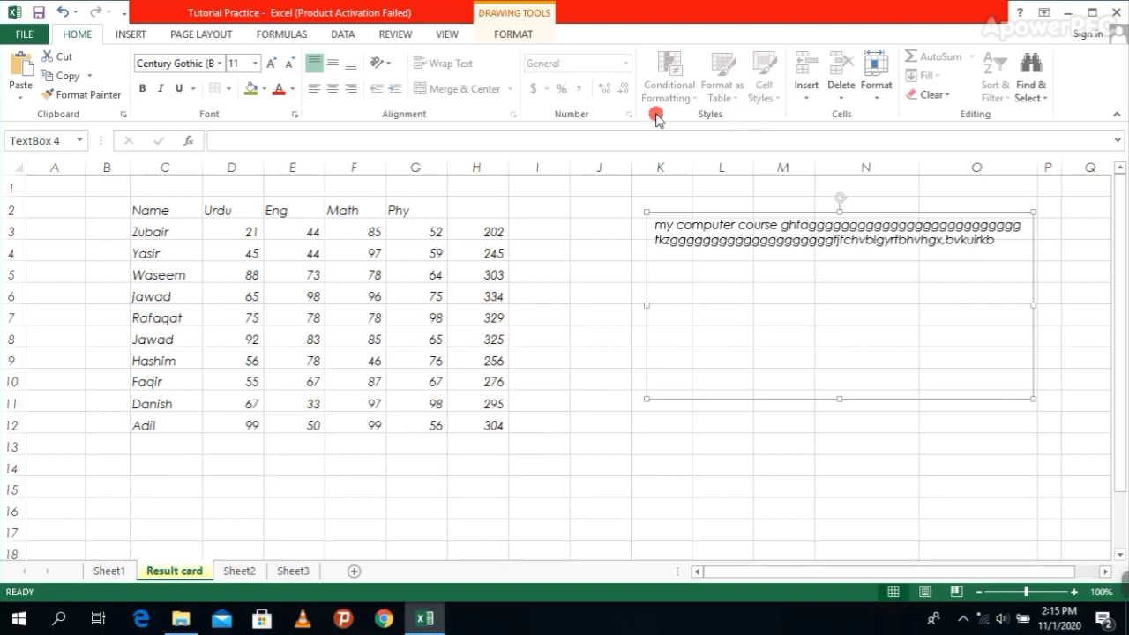
- Cut the "my computer course" text box from the area beside the results table
{"action": "left_click", "coordinate": [131, 35]}
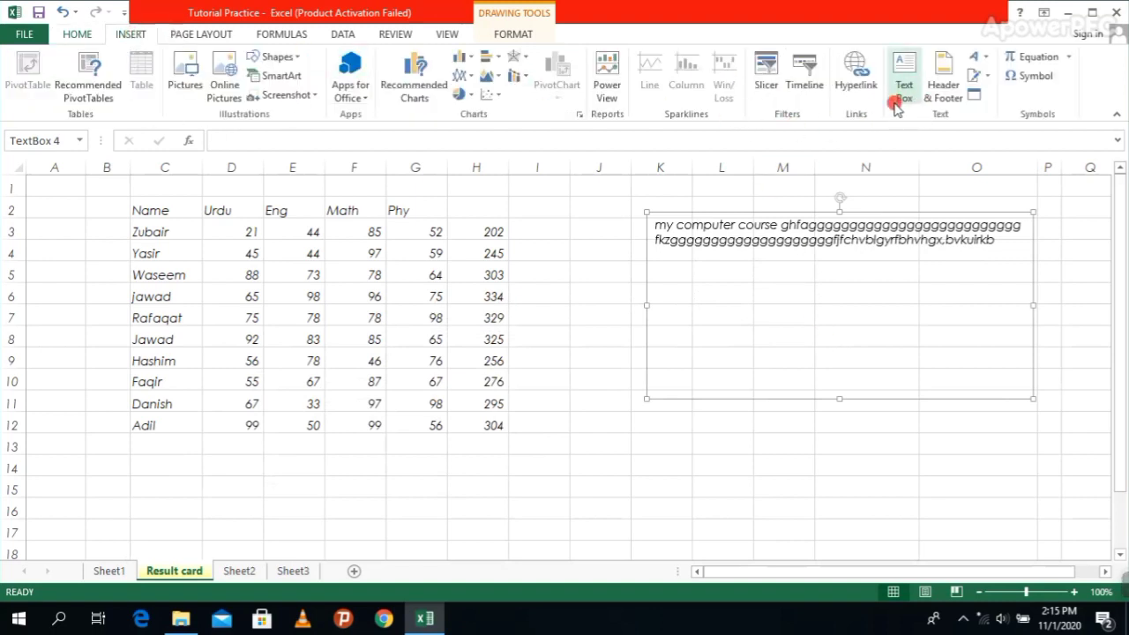
{"action": "right_click", "coordinate": [965, 216]}
{"action": "left_click", "coordinate": [1023, 228]}
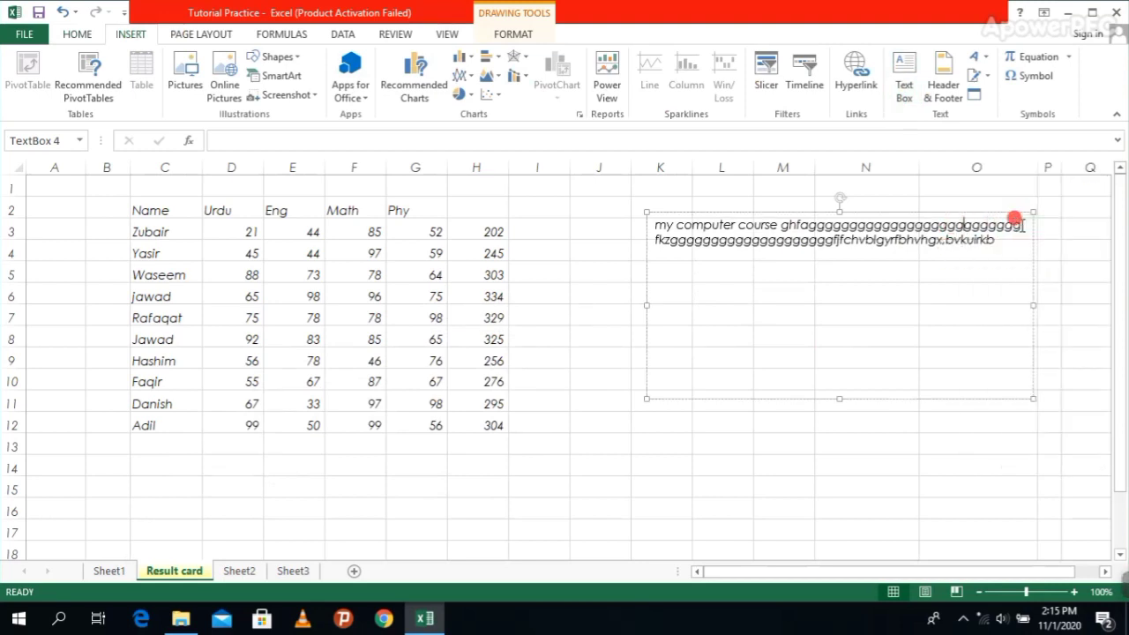
{"action": "right_click", "coordinate": [965, 214]}
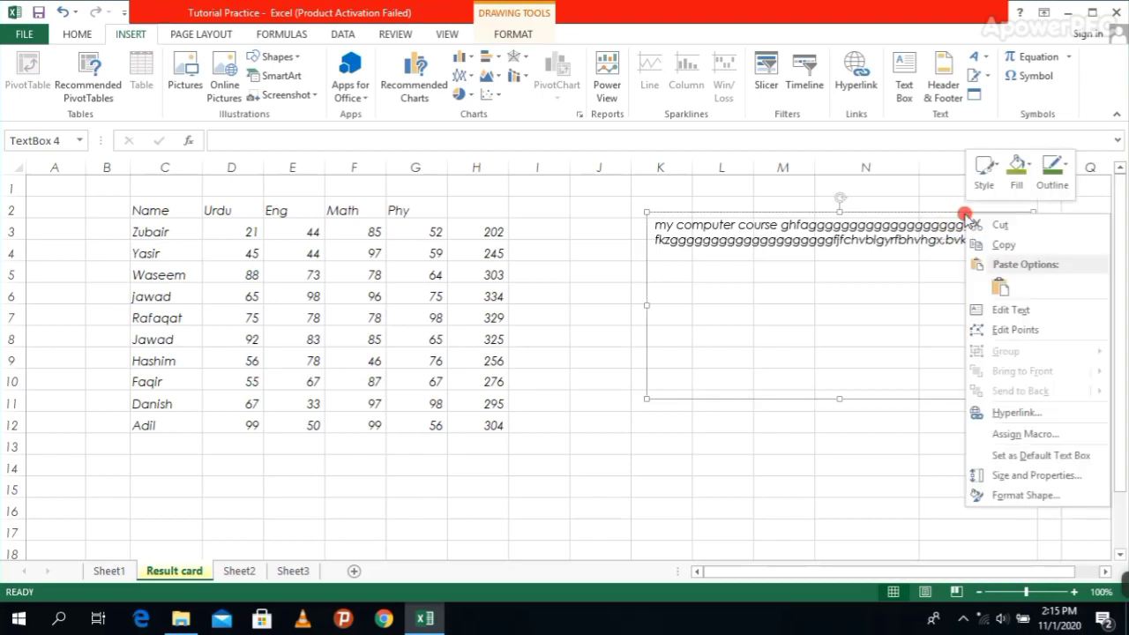
{"action": "left_click", "coordinate": [1001, 224]}
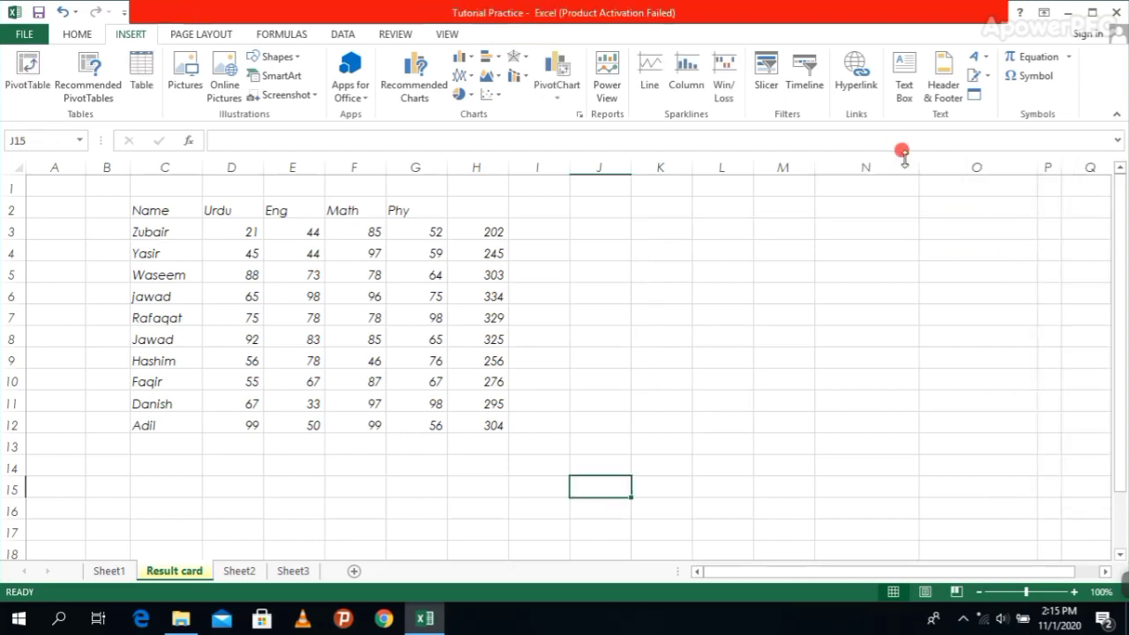
- Insert a page header with the text "Computer" in its centre section
{"action": "left_click", "coordinate": [944, 92]}
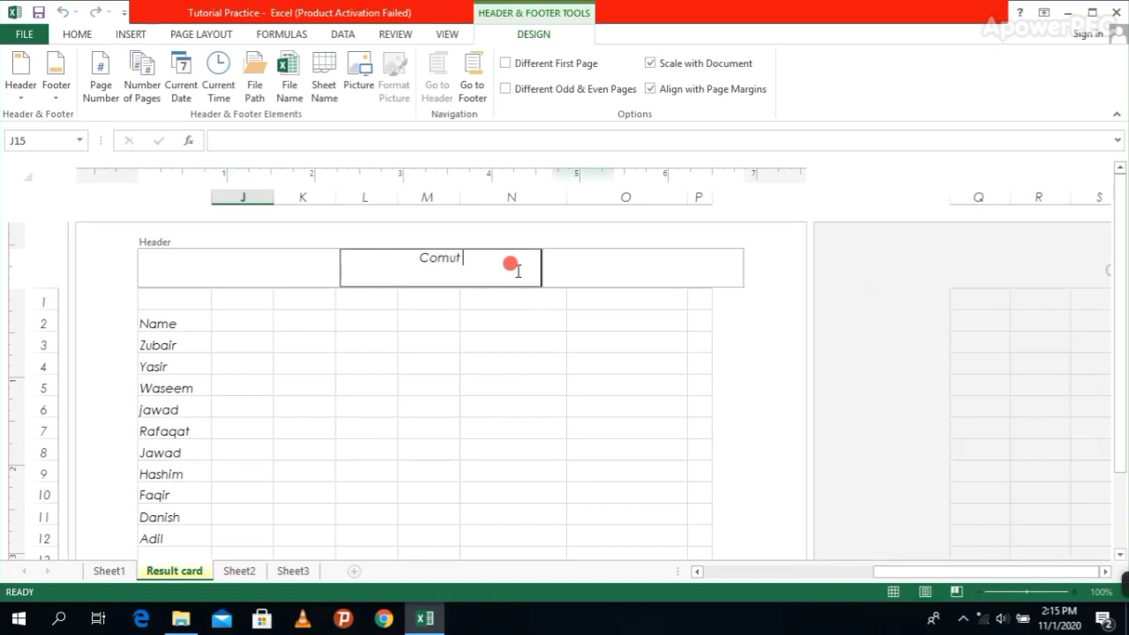
{"action": "type", "text": "eruter"}
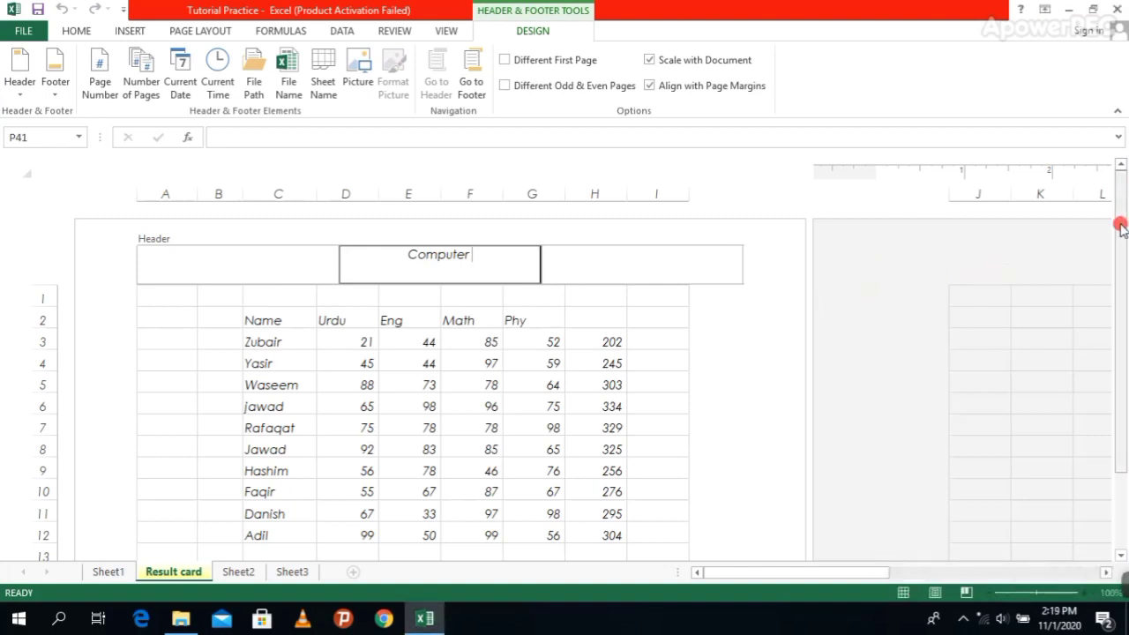
- Add the text "civil engineering" to the centre section of the footer on the first page
{"action": "left_click_drag", "start_coordinate": [1119, 285], "coordinate": [1104, 467]}
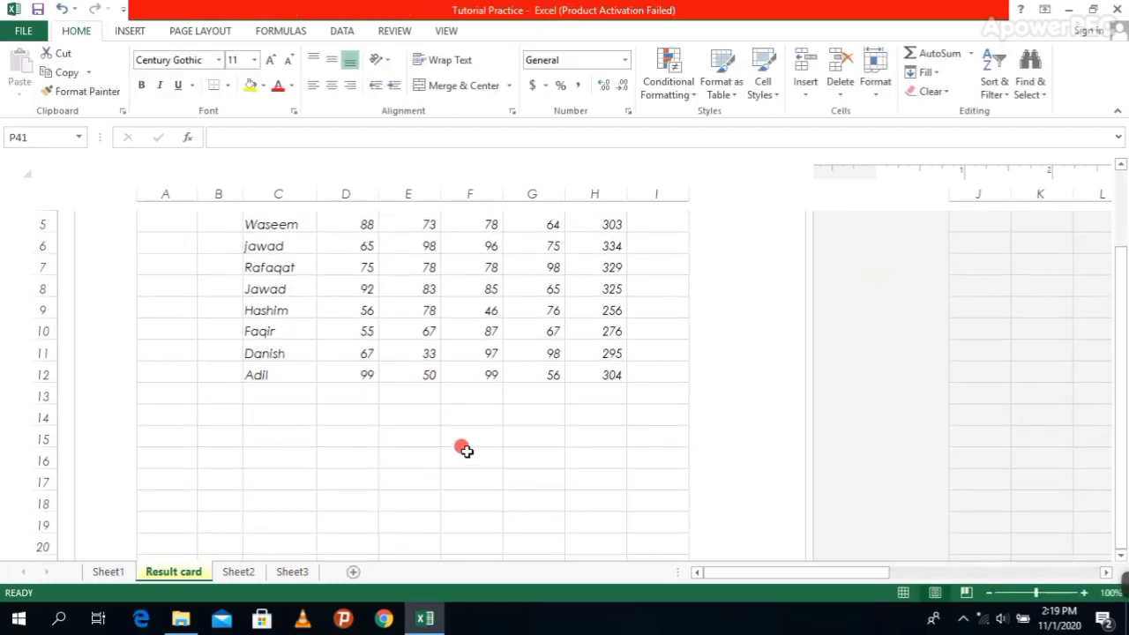
{"action": "left_click", "coordinate": [532, 435]}
{"action": "key", "text": "Down"}
{"action": "key", "text": "Down"}
{"action": "key", "text": "Down"}
{"action": "key", "text": "Down"}
{"action": "key", "text": "Down"}
{"action": "key", "text": "Down"}
{"action": "key", "text": "Down"}
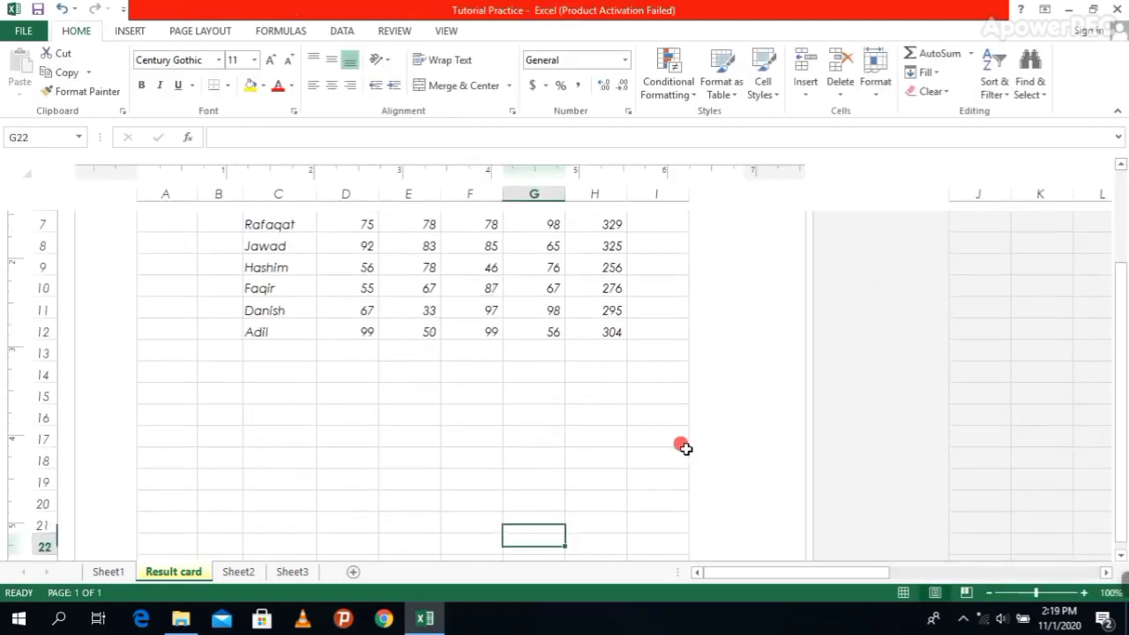
{"action": "key", "text": "Down"}
{"action": "key", "text": "Down"}
{"action": "key", "text": "Down"}
{"action": "key", "text": "Down"}
{"action": "key", "text": "Down"}
{"action": "key", "text": "Down"}
{"action": "key", "text": "Down"}
{"action": "key", "text": "Down"}
{"action": "key", "text": "Down"}
{"action": "key", "text": "Down"}
{"action": "key", "text": "Down"}
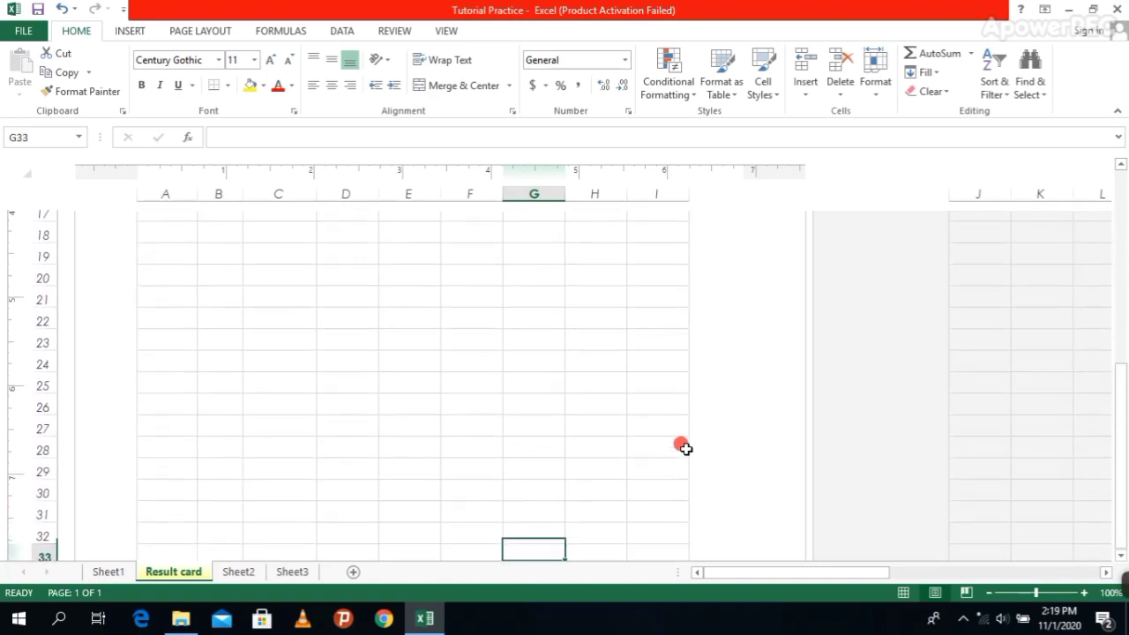
{"action": "key", "text": "Down"}
{"action": "key", "text": "Down"}
{"action": "key", "text": "Down"}
{"action": "key", "text": "Down"}
{"action": "key", "text": "Down"}
{"action": "key", "text": "Down"}
{"action": "key", "text": "Down"}
{"action": "key", "text": "Down"}
{"action": "key", "text": "Down"}
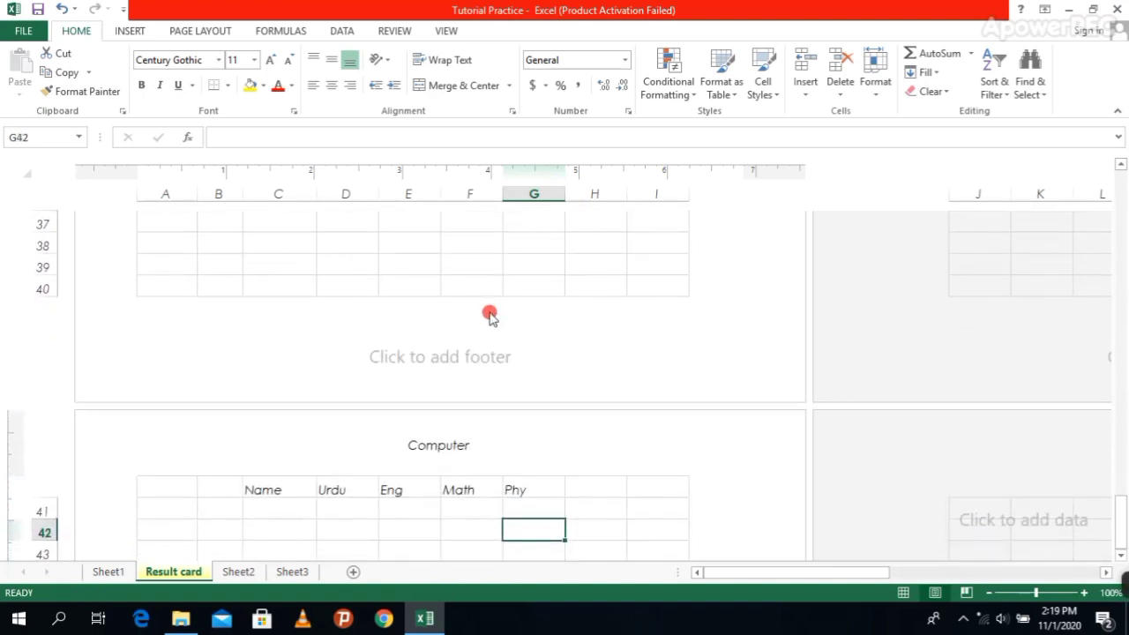
{"action": "left_click", "coordinate": [447, 371]}
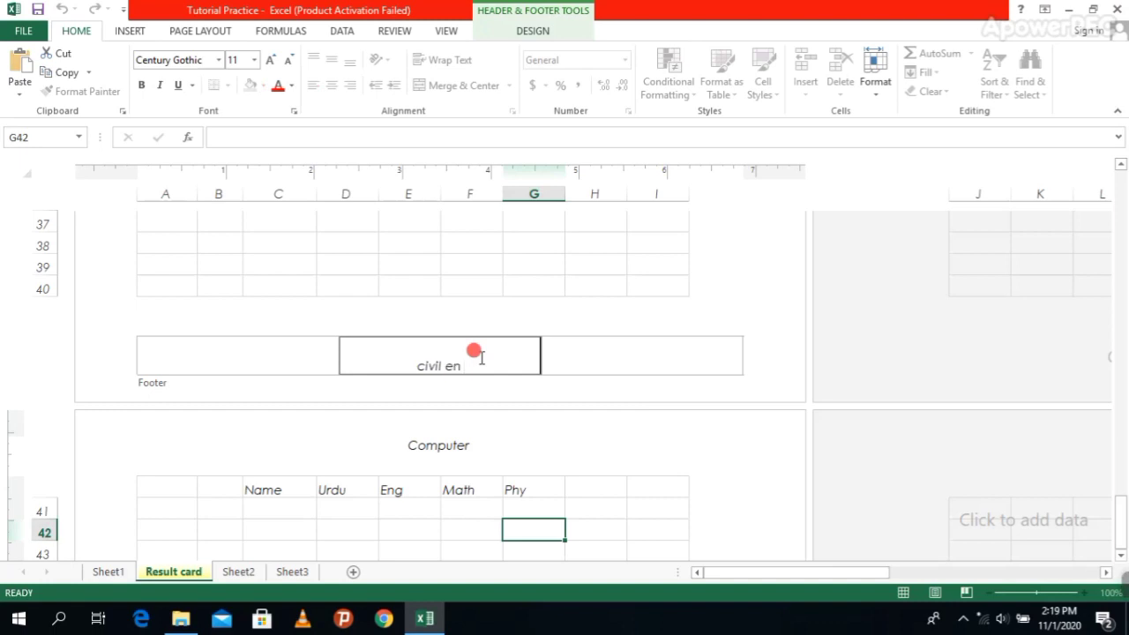
{"action": "type", "text": "neering"}
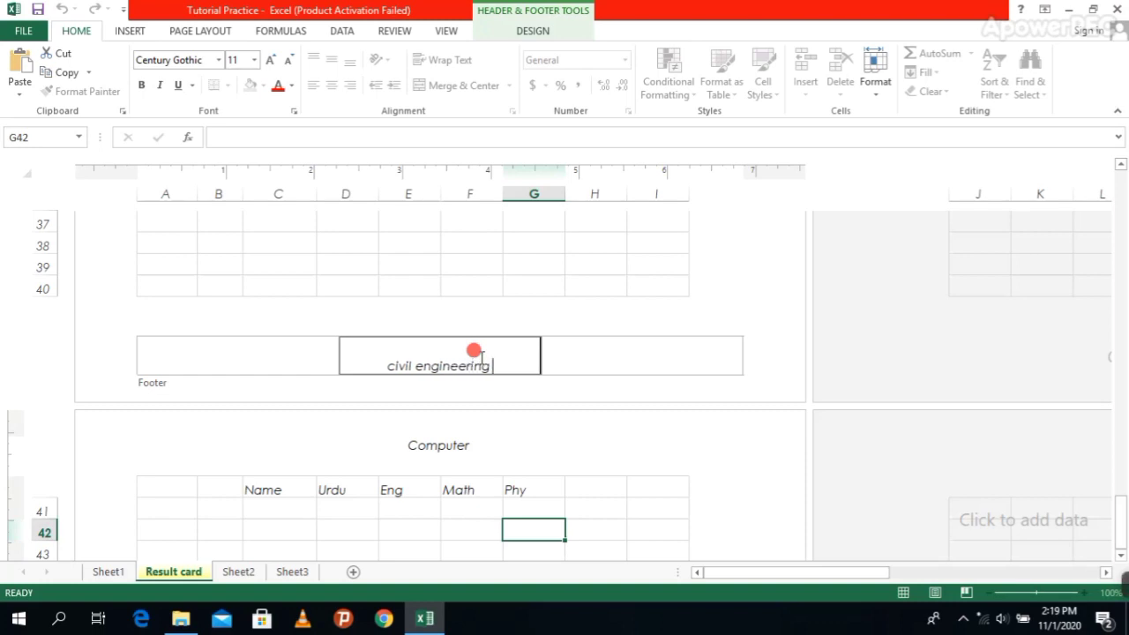
{"action": "key", "text": "Return"}
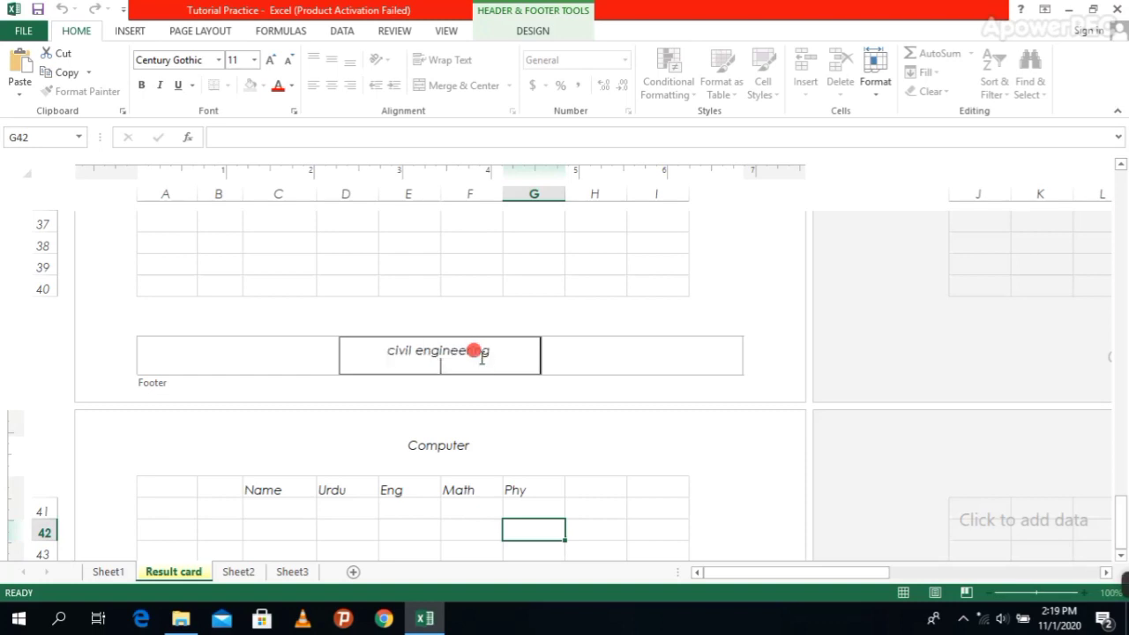
{"action": "key", "text": "BackSpace"}
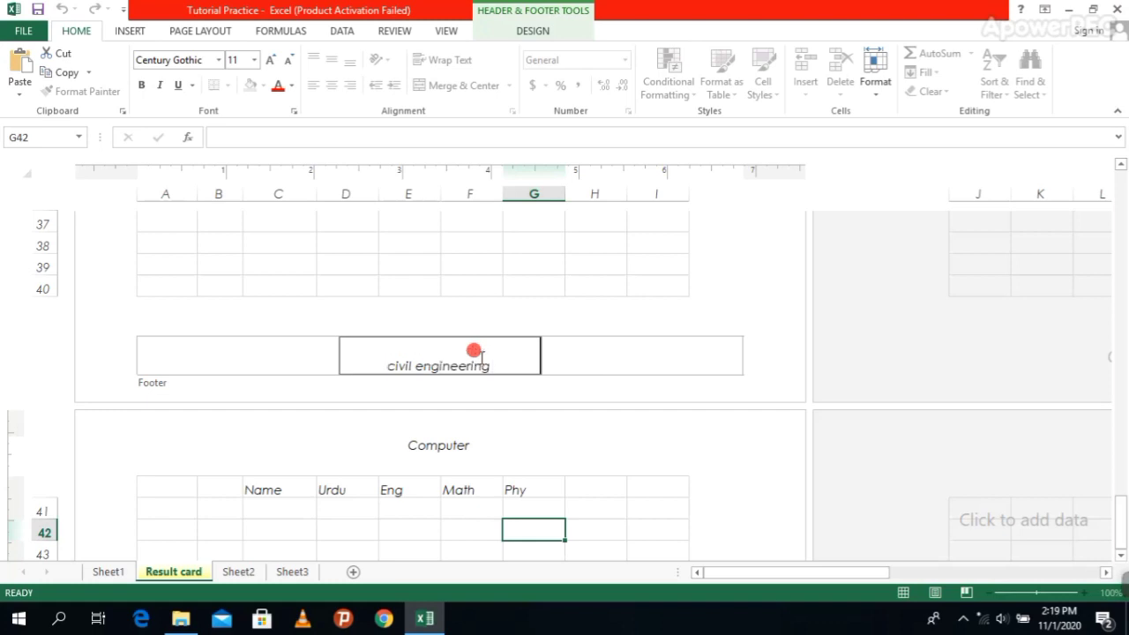
{"action": "left_click", "coordinate": [702, 265]}
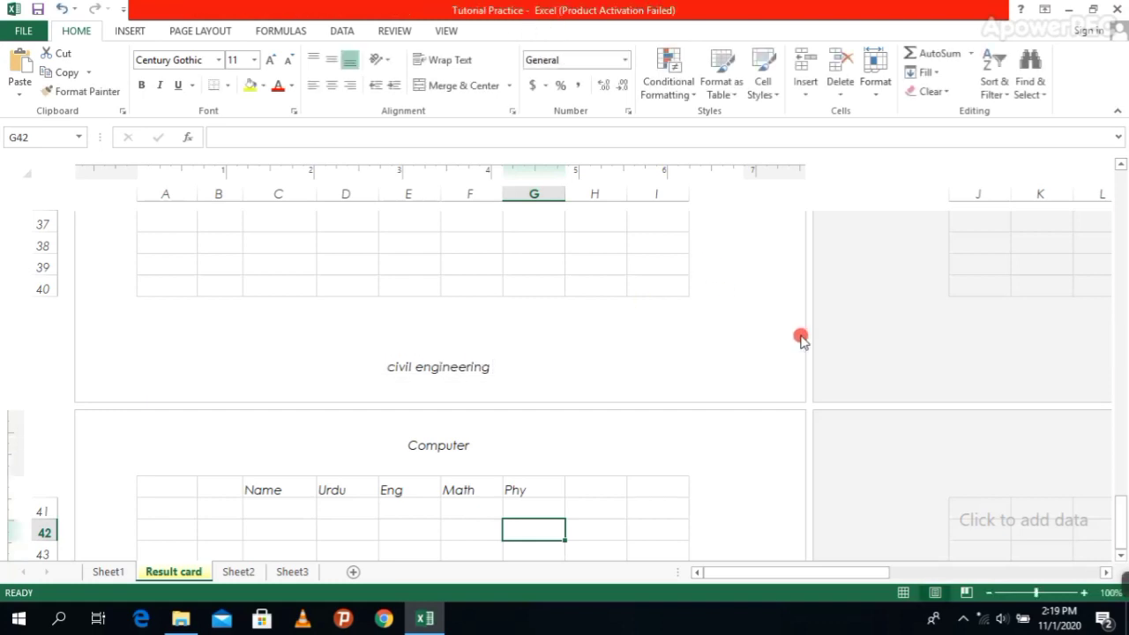
- Look through the sheet's pages to check the header and footer on each one
{"action": "left_click_drag", "start_coordinate": [856, 573], "coordinate": [833, 561]}
{"action": "scroll", "coordinate": [624, 284], "scroll_direction": "up", "scroll_amount": 1}
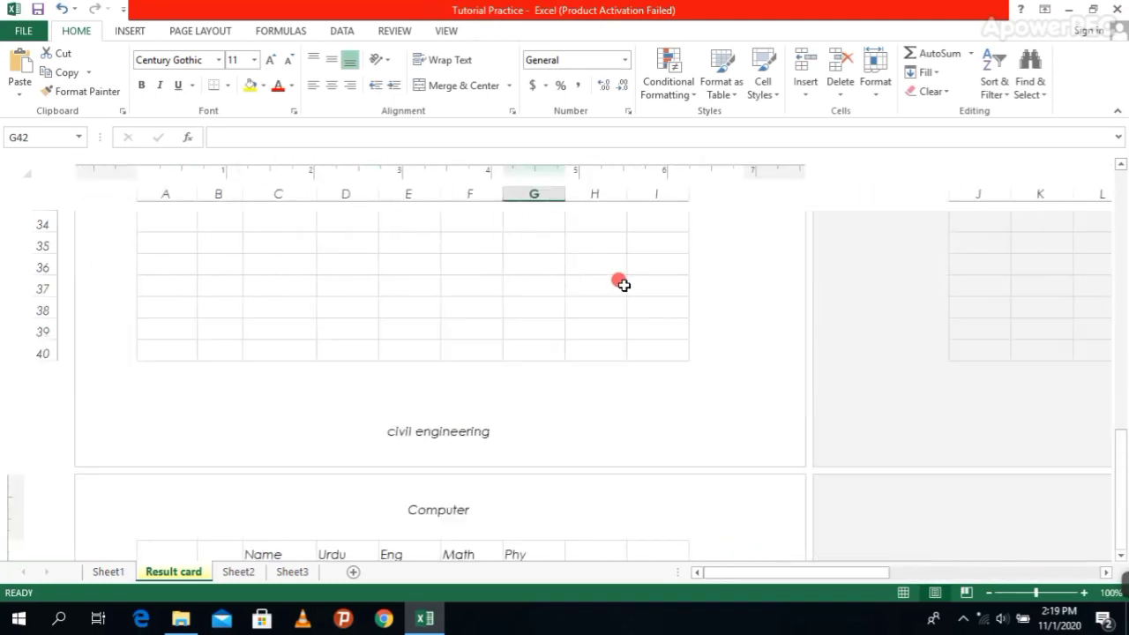
{"action": "scroll", "coordinate": [746, 297], "scroll_direction": "up", "scroll_amount": 3}
{"action": "left_click_drag", "start_coordinate": [1119, 489], "coordinate": [1124, 247]}
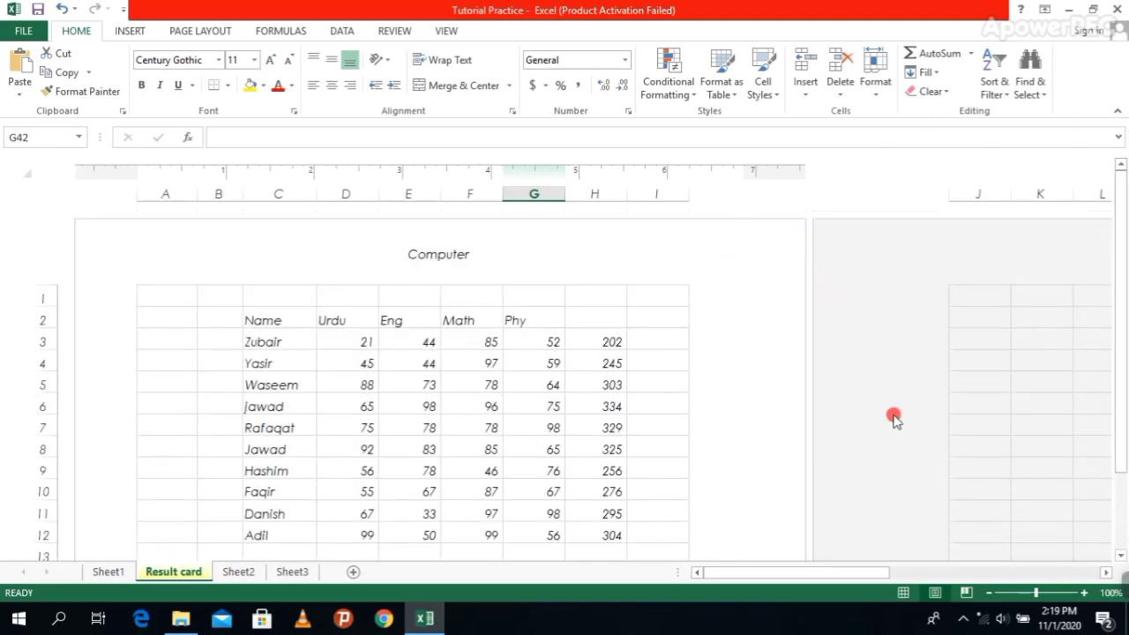
{"action": "left_click_drag", "start_coordinate": [811, 572], "coordinate": [628, 571]}
{"action": "scroll", "coordinate": [545, 393], "scroll_direction": "down", "scroll_amount": 2}
{"action": "scroll", "coordinate": [542, 393], "scroll_direction": "down", "scroll_amount": 5}
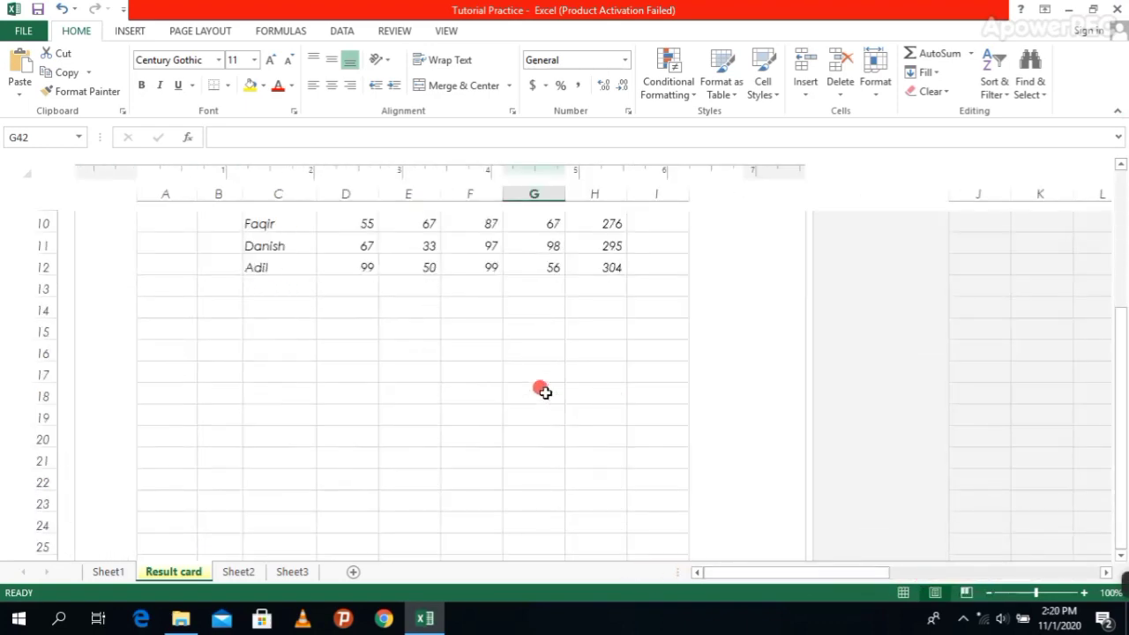
{"action": "scroll", "coordinate": [409, 347], "scroll_direction": "down", "scroll_amount": 8}
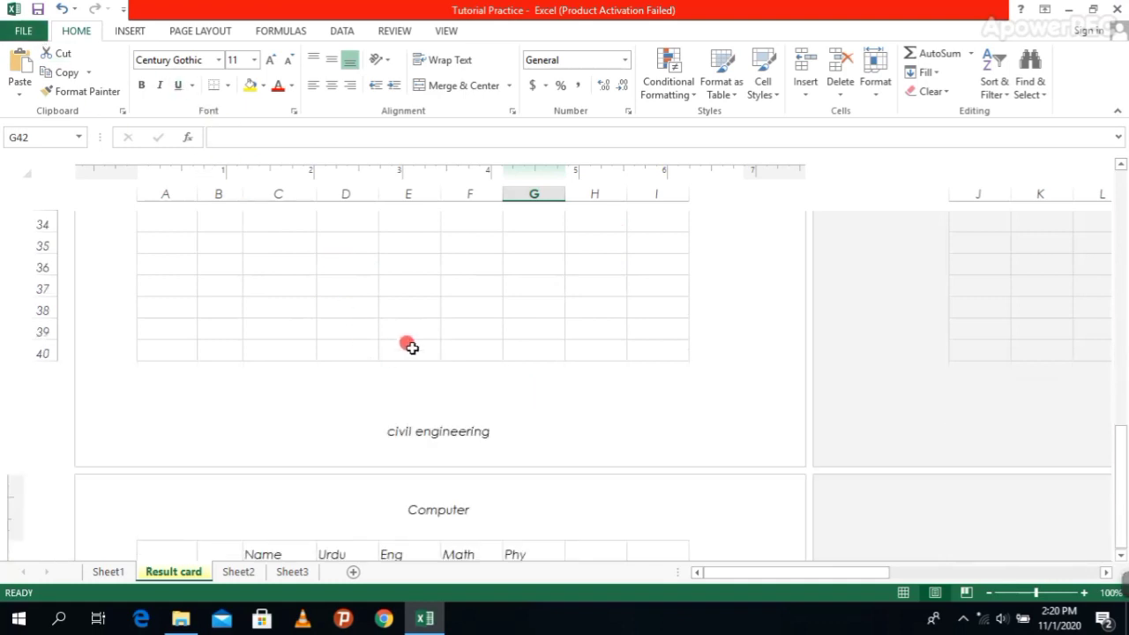
{"action": "scroll", "coordinate": [409, 347], "scroll_direction": "down", "scroll_amount": 9}
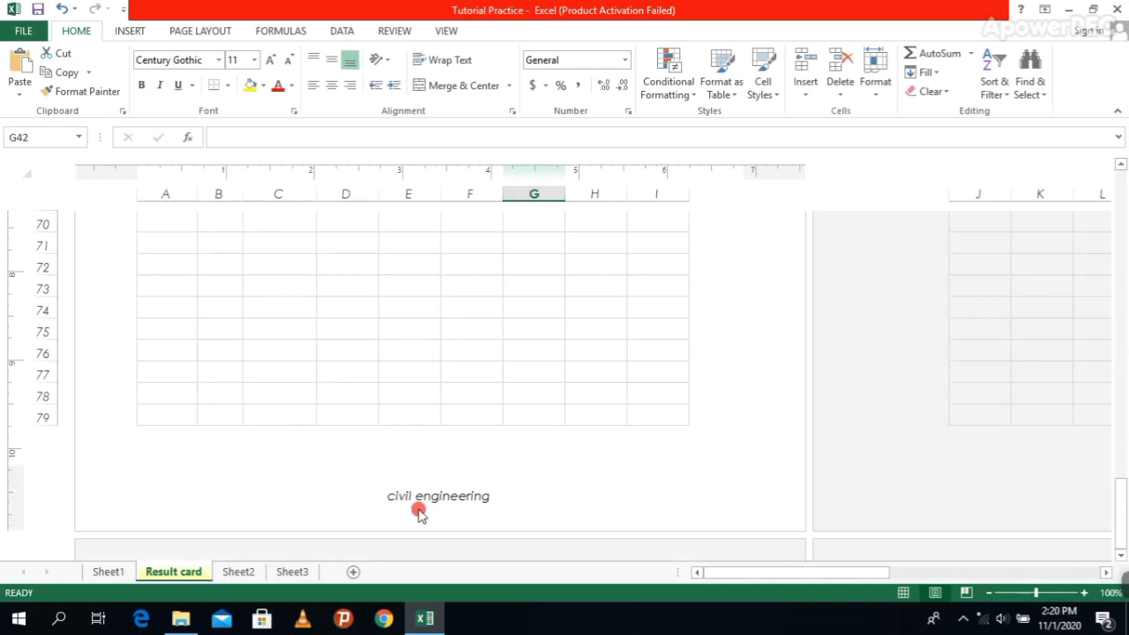
{"action": "scroll", "coordinate": [502, 459], "scroll_direction": "down", "scroll_amount": 1}
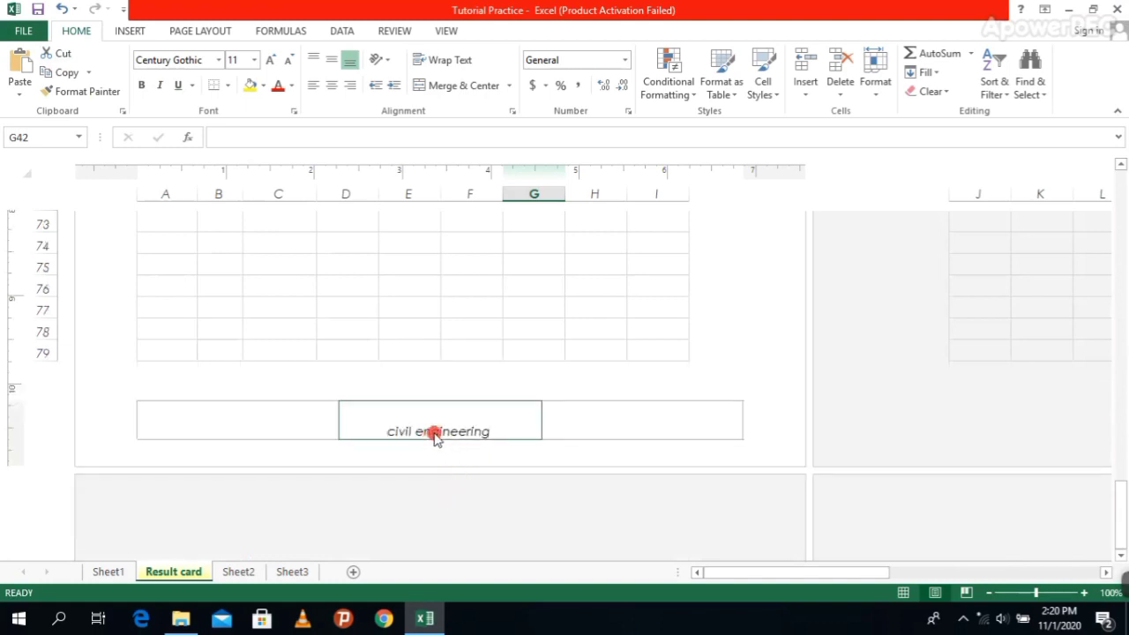
{"action": "scroll", "coordinate": [437, 435], "scroll_direction": "down", "scroll_amount": 5}
{"action": "scroll", "coordinate": [435, 437], "scroll_direction": "down", "scroll_amount": 10}
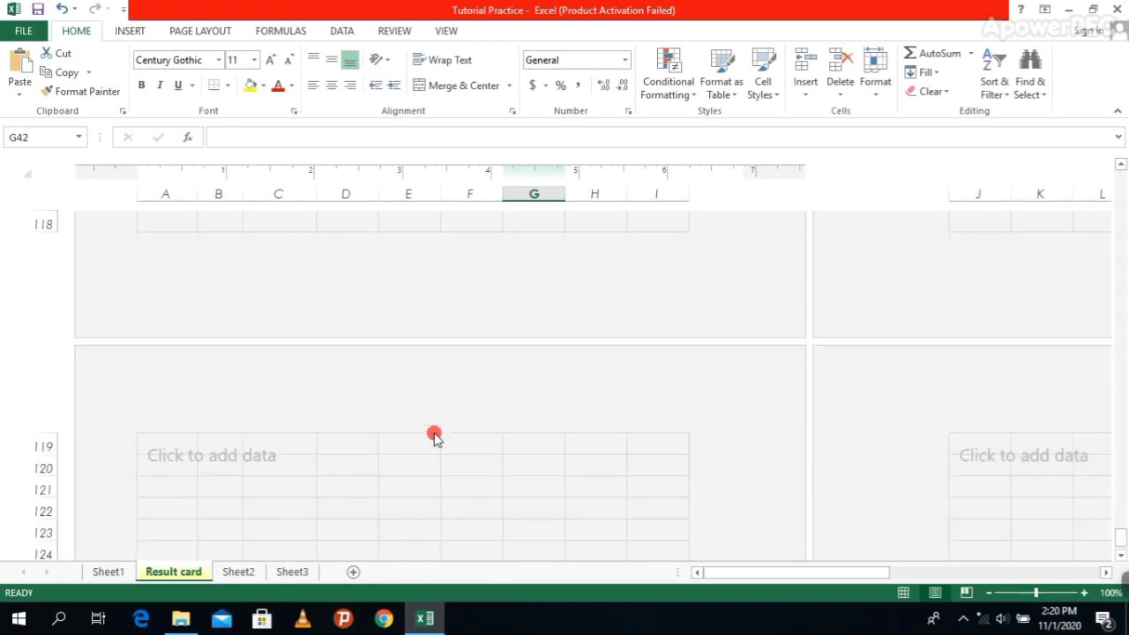
{"action": "scroll", "coordinate": [434, 435], "scroll_direction": "down", "scroll_amount": 8}
{"action": "scroll", "coordinate": [432, 423], "scroll_direction": "up", "scroll_amount": 14}
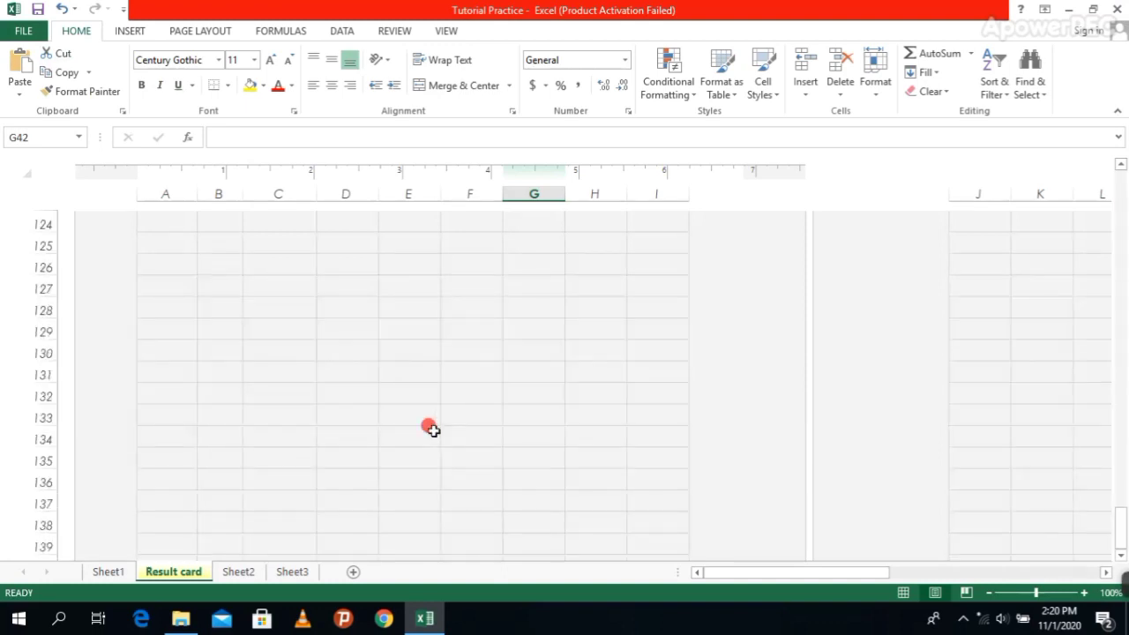
{"action": "scroll", "coordinate": [433, 411], "scroll_direction": "up", "scroll_amount": 18}
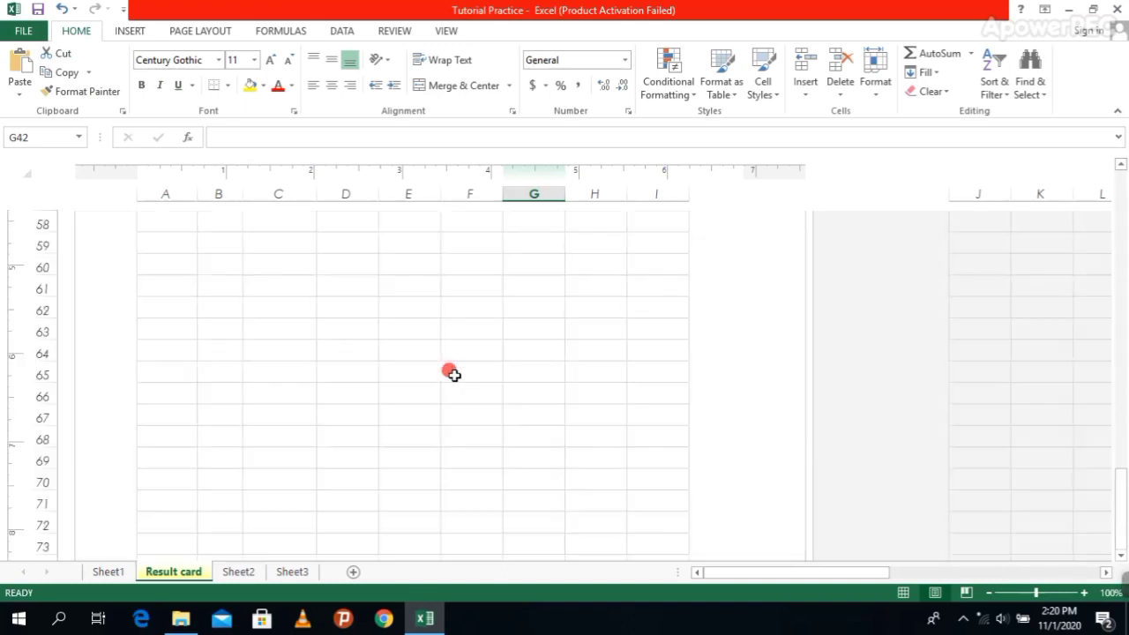
{"action": "scroll", "coordinate": [451, 374], "scroll_direction": "up", "scroll_amount": 15}
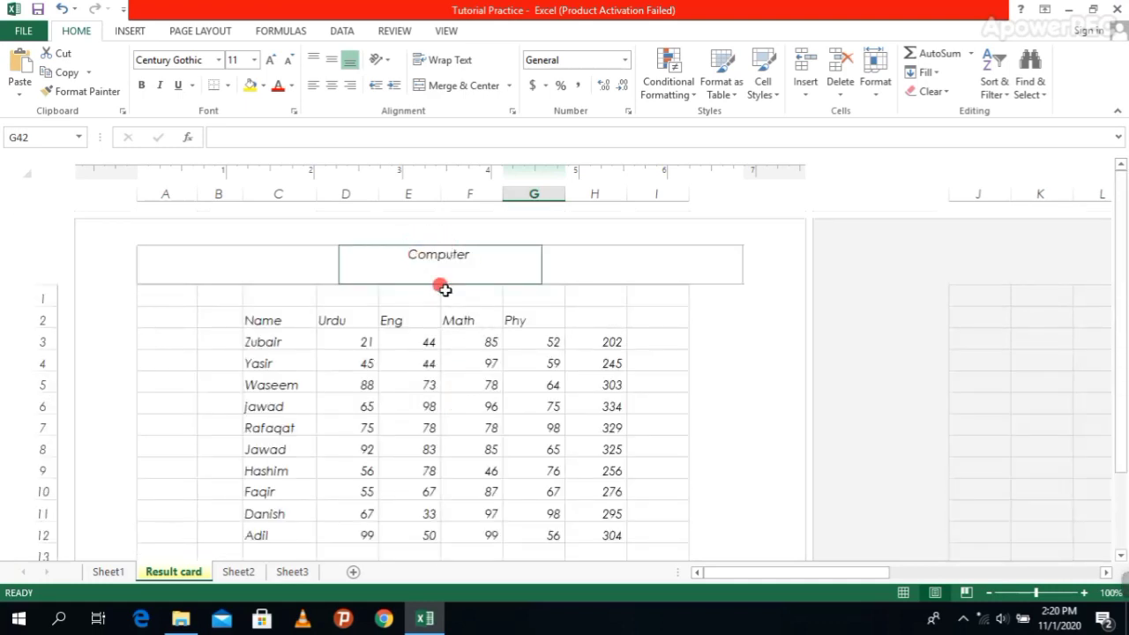
- View the results table in Normal view and return to Page Layout view
{"action": "left_click", "coordinate": [903, 593]}
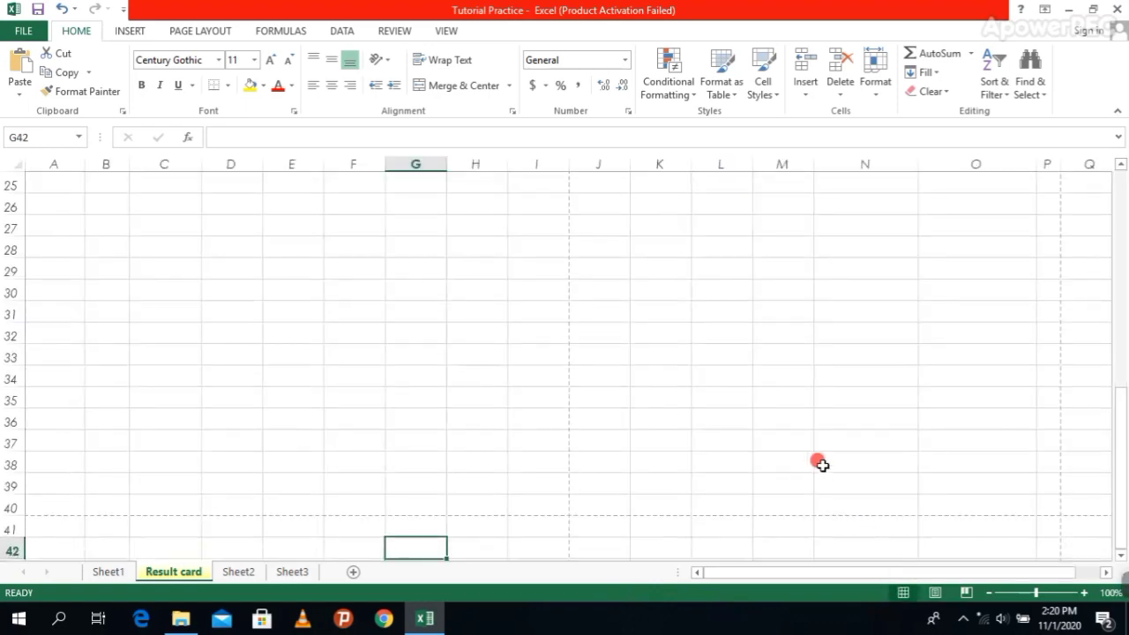
{"action": "left_click_drag", "start_coordinate": [1115, 519], "coordinate": [1120, 284]}
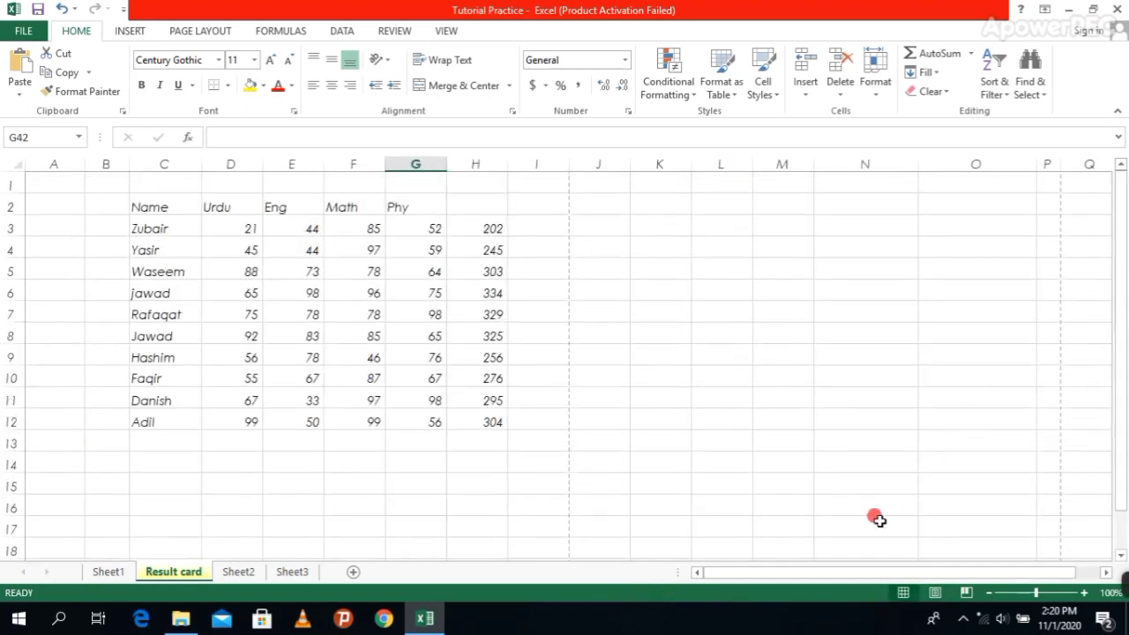
{"action": "left_click", "coordinate": [938, 597]}
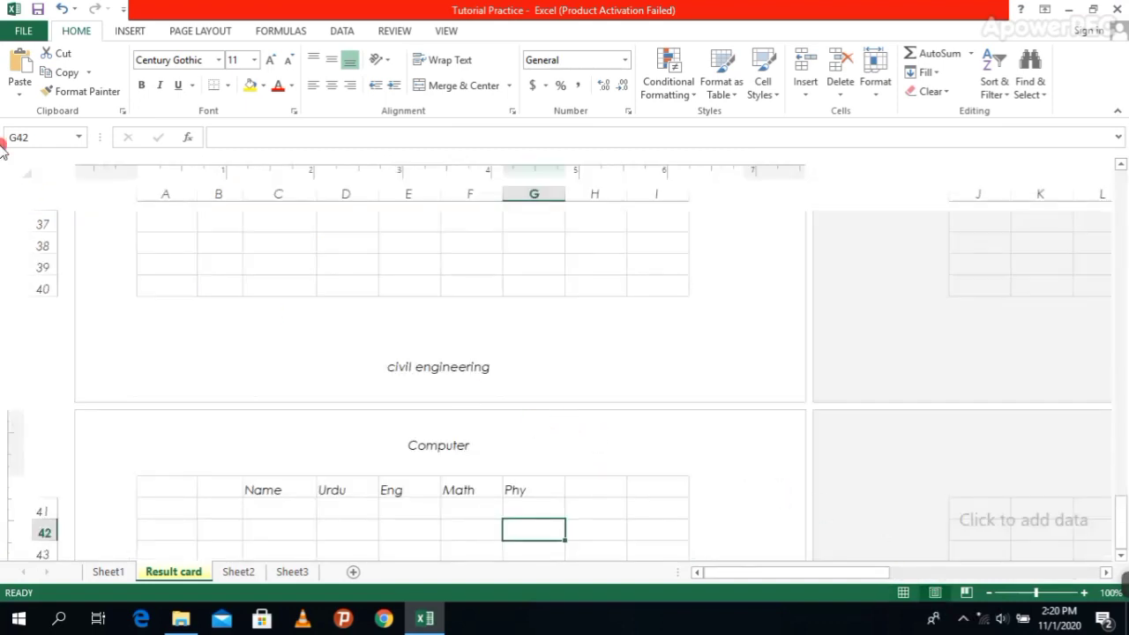
- Check the header and footer in the print preview and return to the sheet
{"action": "left_click", "coordinate": [31, 31]}
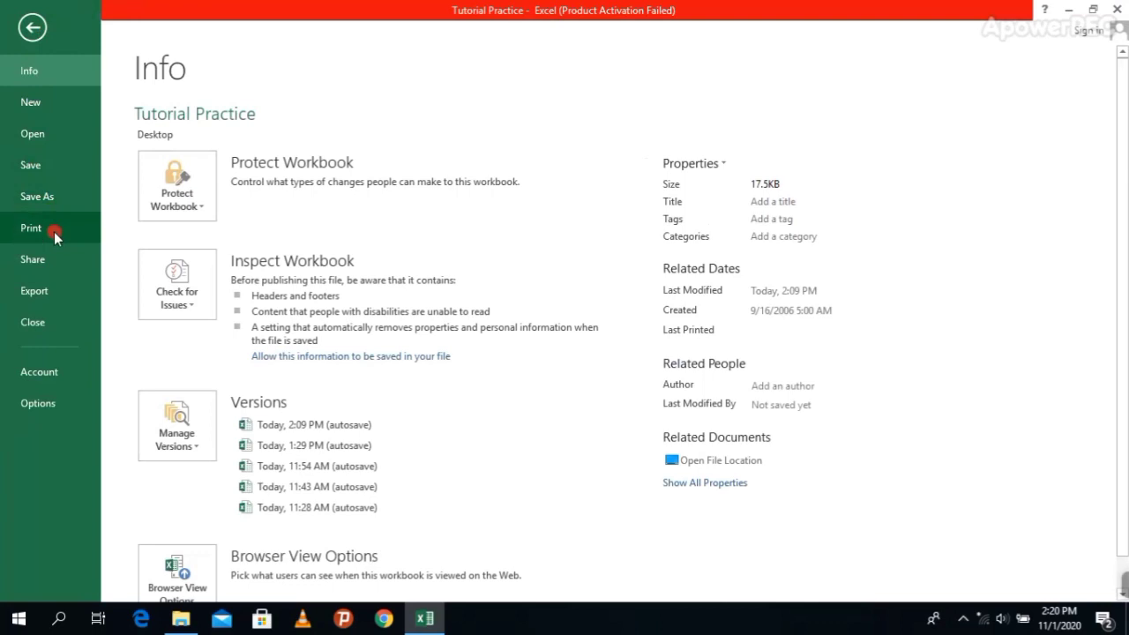
{"action": "left_click", "coordinate": [31, 229]}
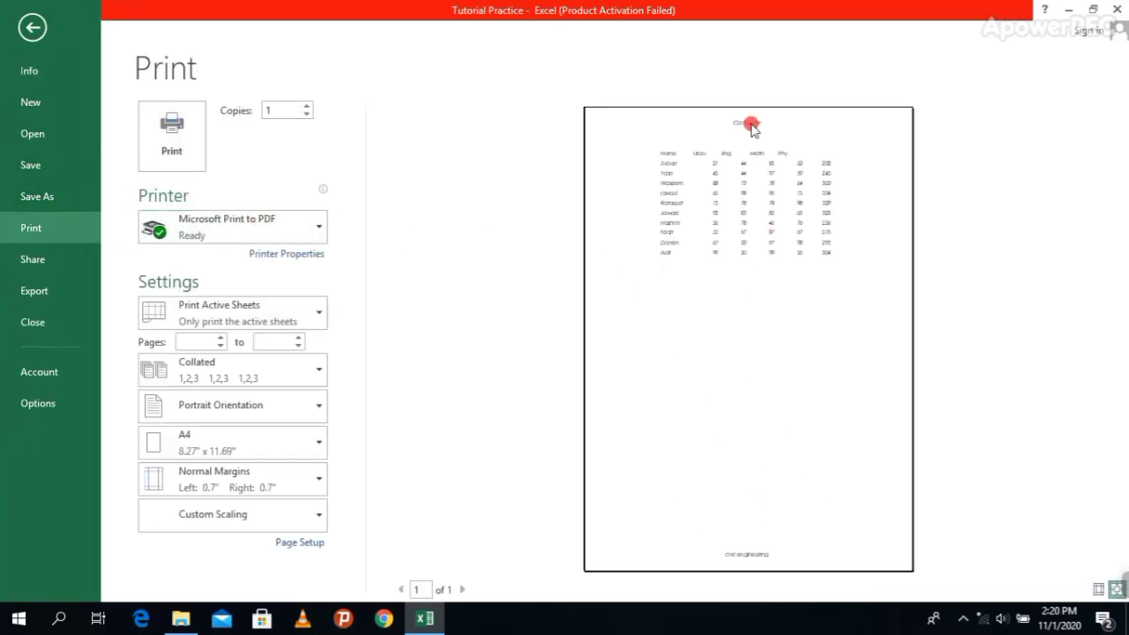
{"action": "left_click", "coordinate": [793, 322]}
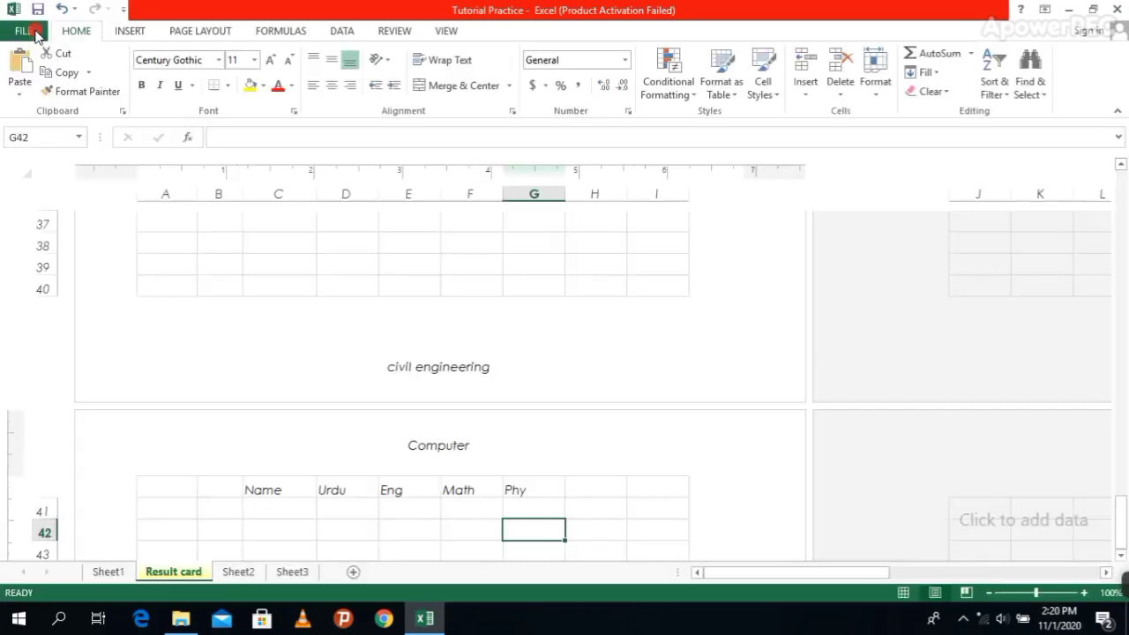
{"action": "left_click", "coordinate": [30, 27]}
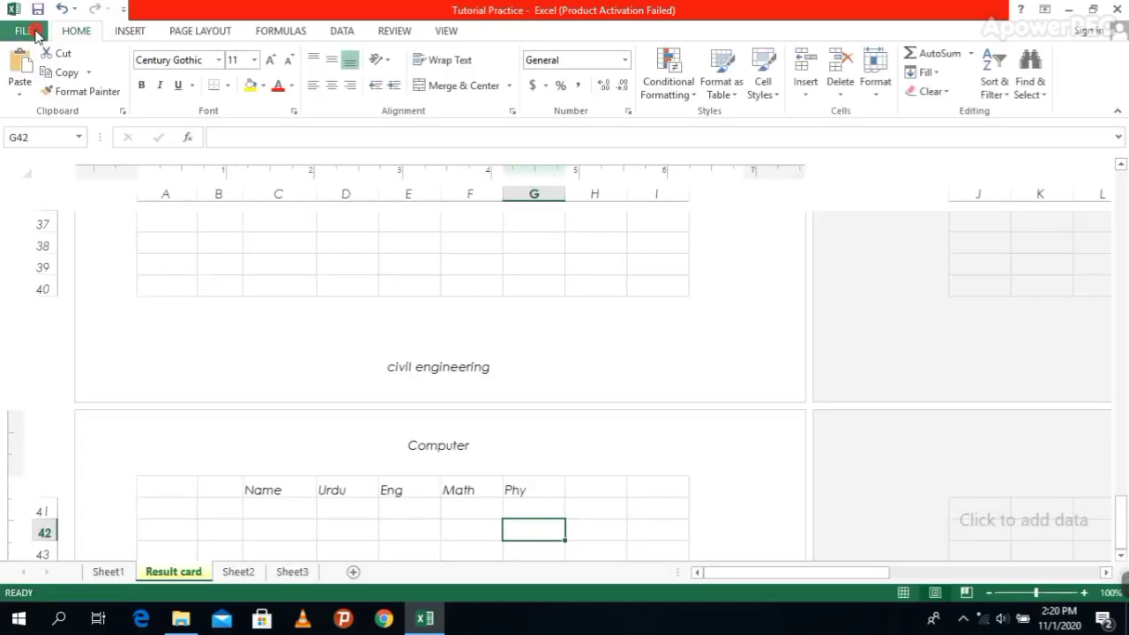
- Cut the "my computer course" text box placed below the results table
{"action": "left_click", "coordinate": [130, 32]}
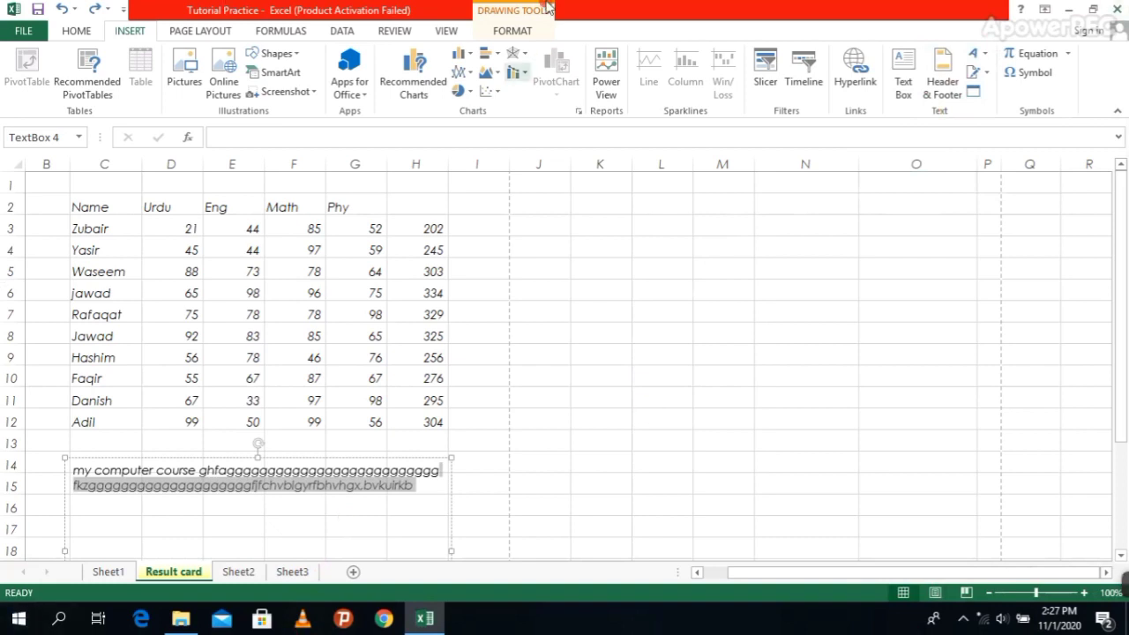
{"action": "right_click", "coordinate": [411, 459]}
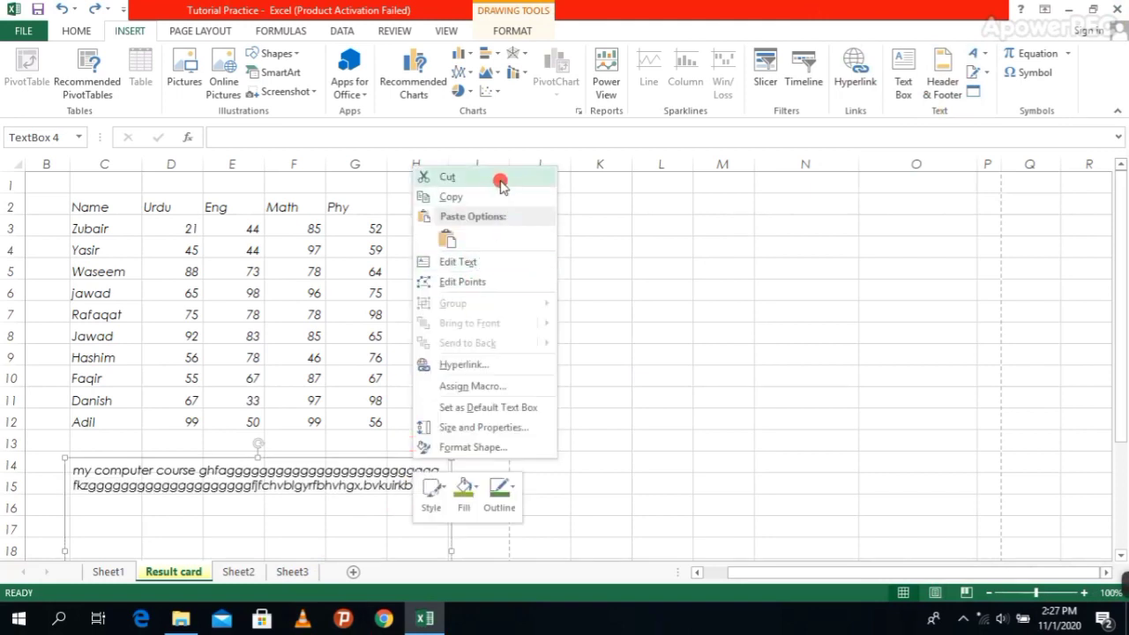
{"action": "left_click", "coordinate": [500, 179]}
{"action": "left_click", "coordinate": [452, 260]}
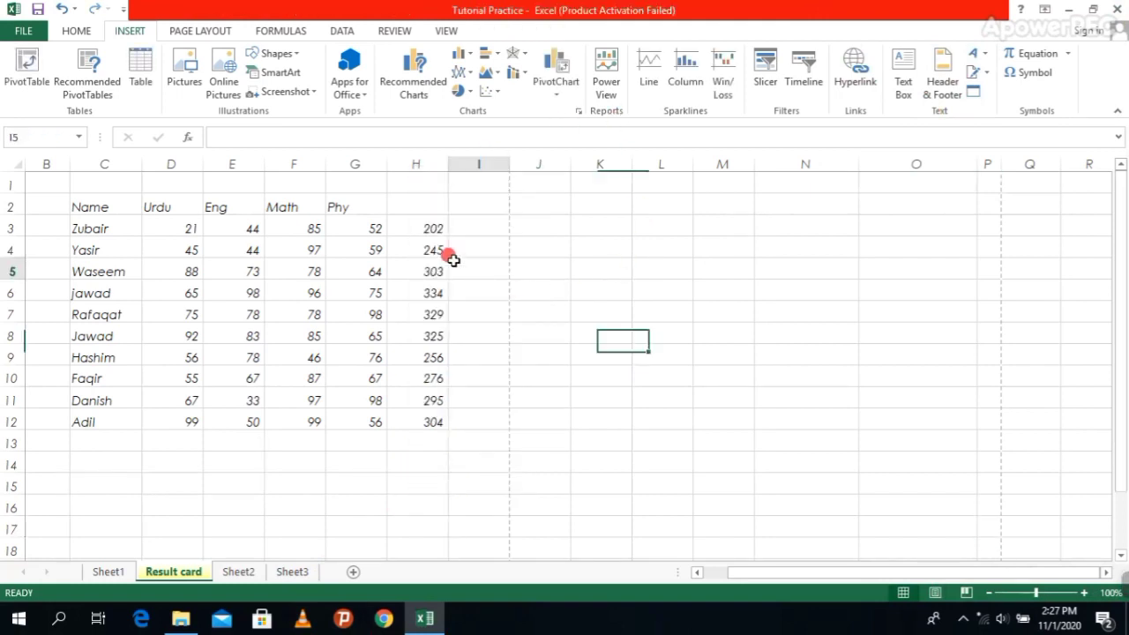
- Insert WordArt in the first black style with the text "gghxffxxxxcg" and place it beside the results table
{"action": "left_click_drag", "start_coordinate": [452, 260], "coordinate": [592, 265]}
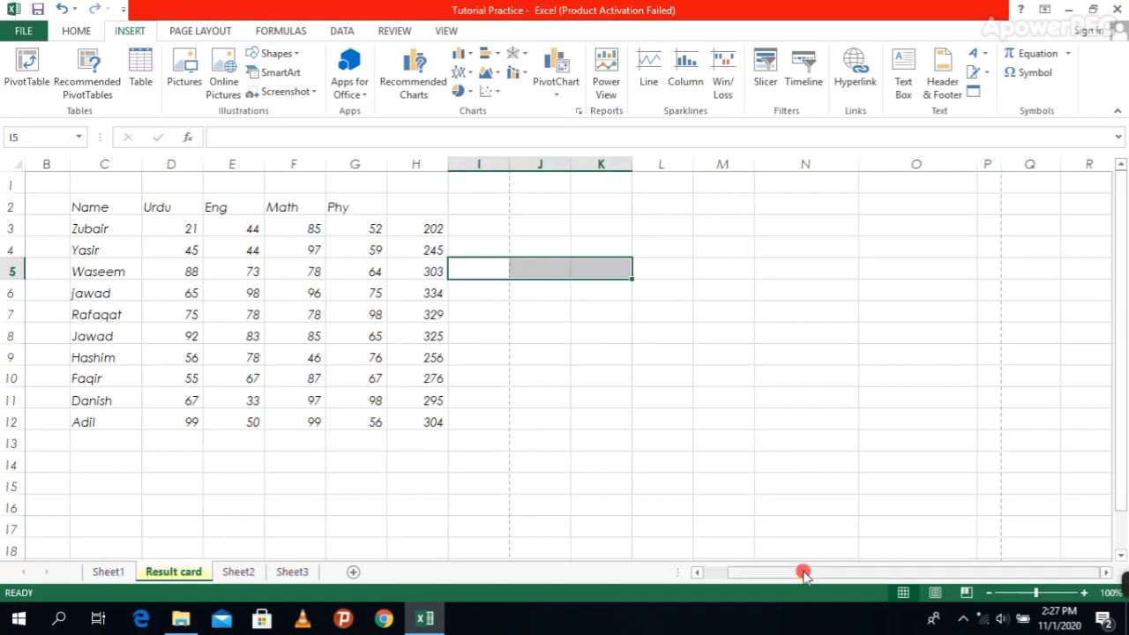
{"action": "left_click_drag", "start_coordinate": [804, 572], "coordinate": [761, 575]}
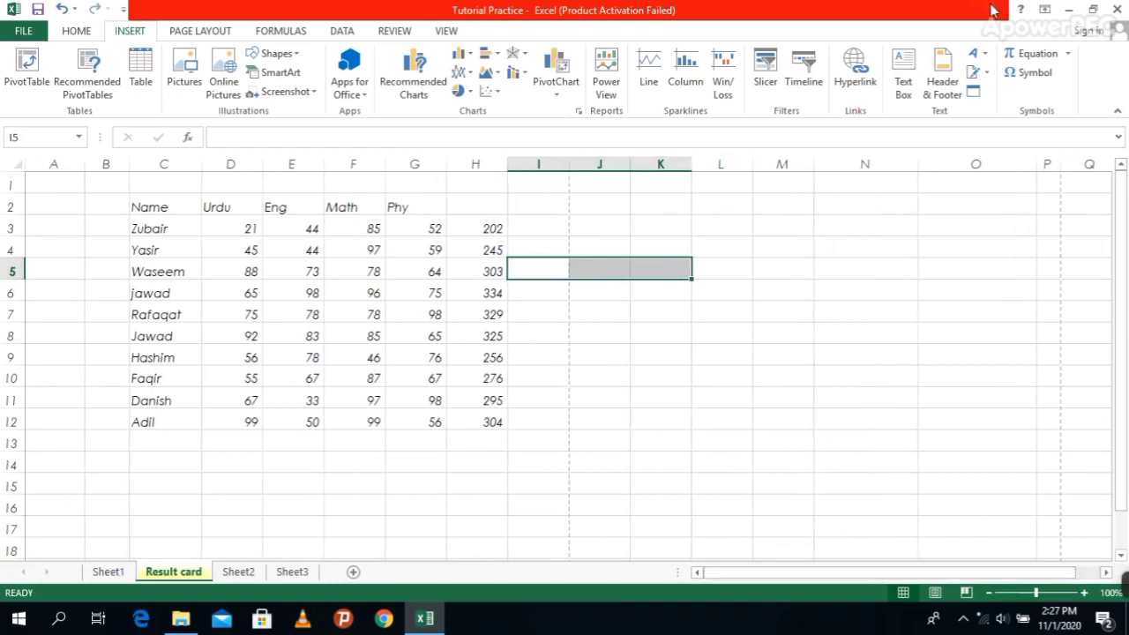
{"action": "left_click", "coordinate": [988, 46]}
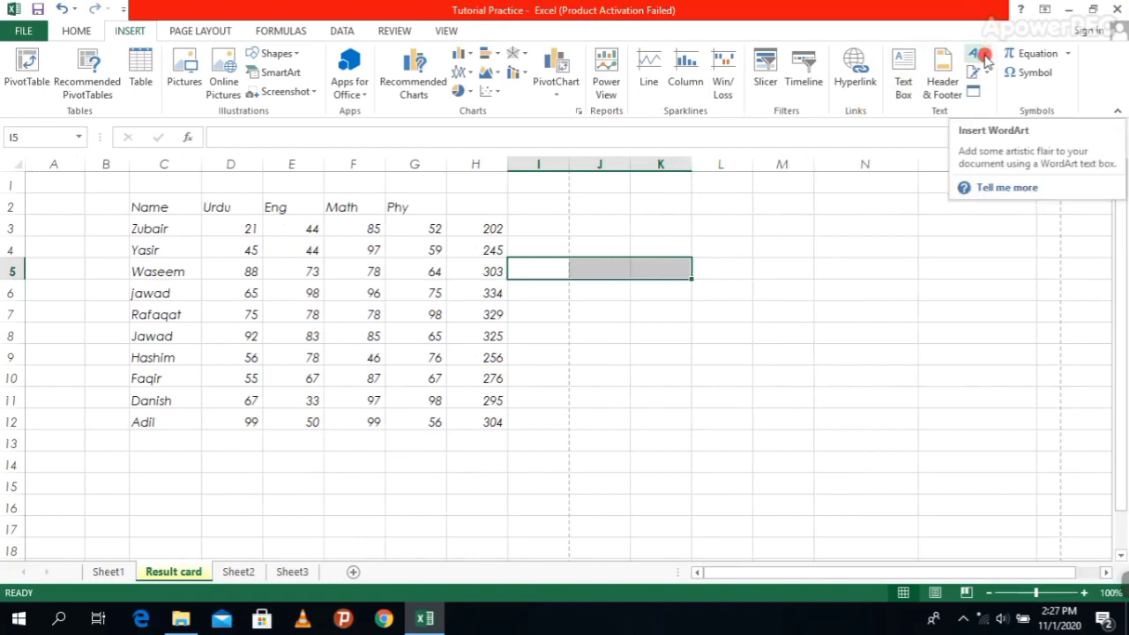
{"action": "left_click", "coordinate": [977, 56]}
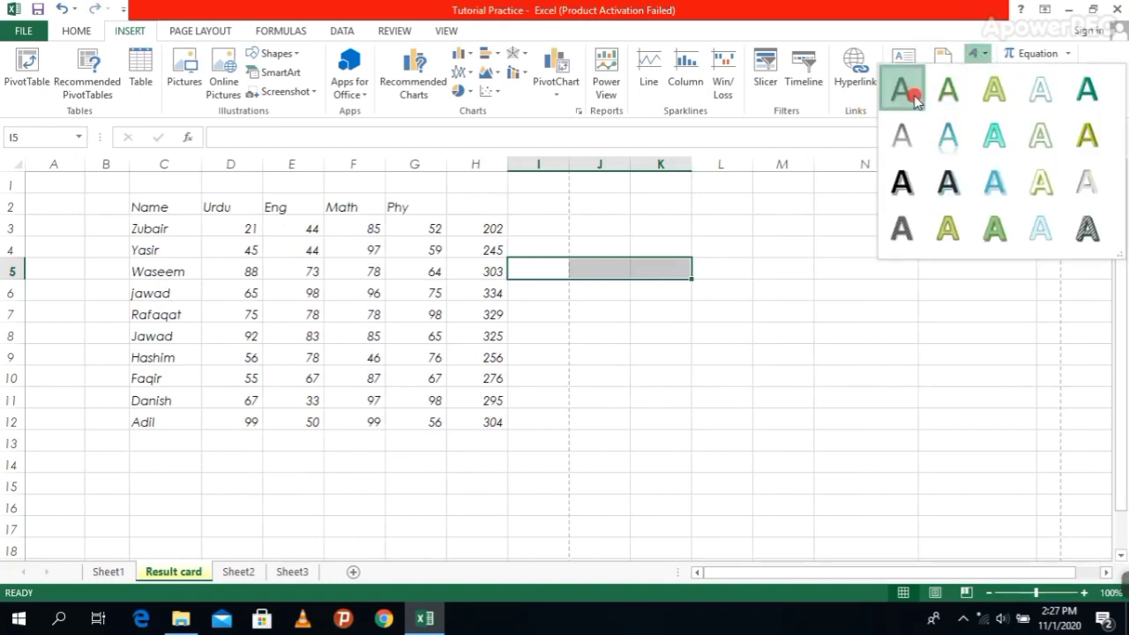
{"action": "left_click", "coordinate": [914, 95]}
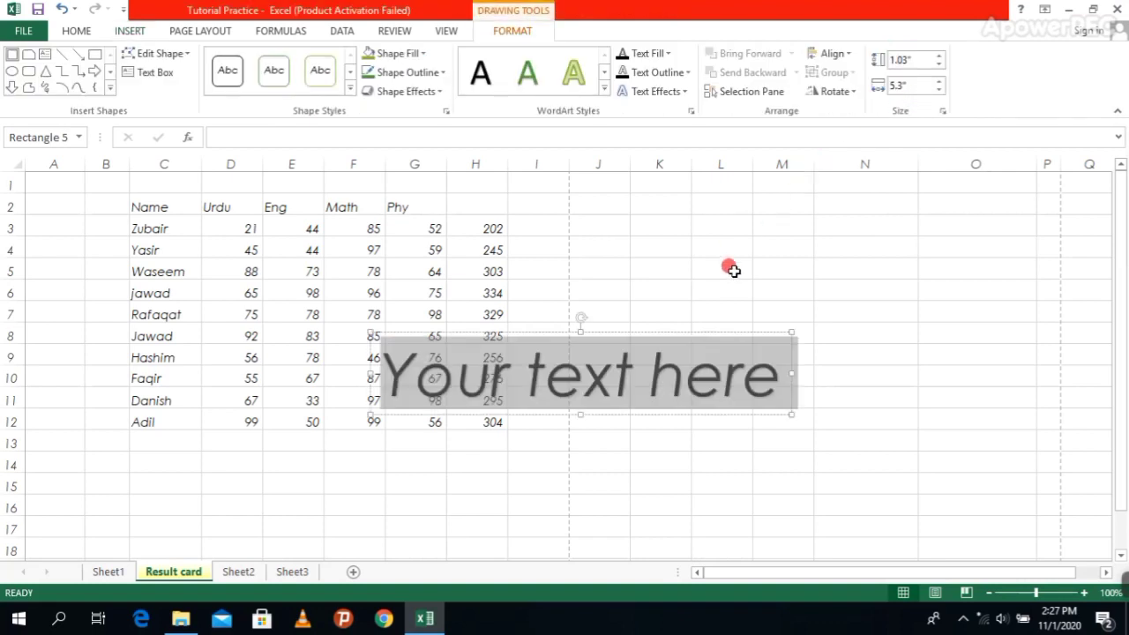
{"action": "type", "text": "gghxffxxxcg"}
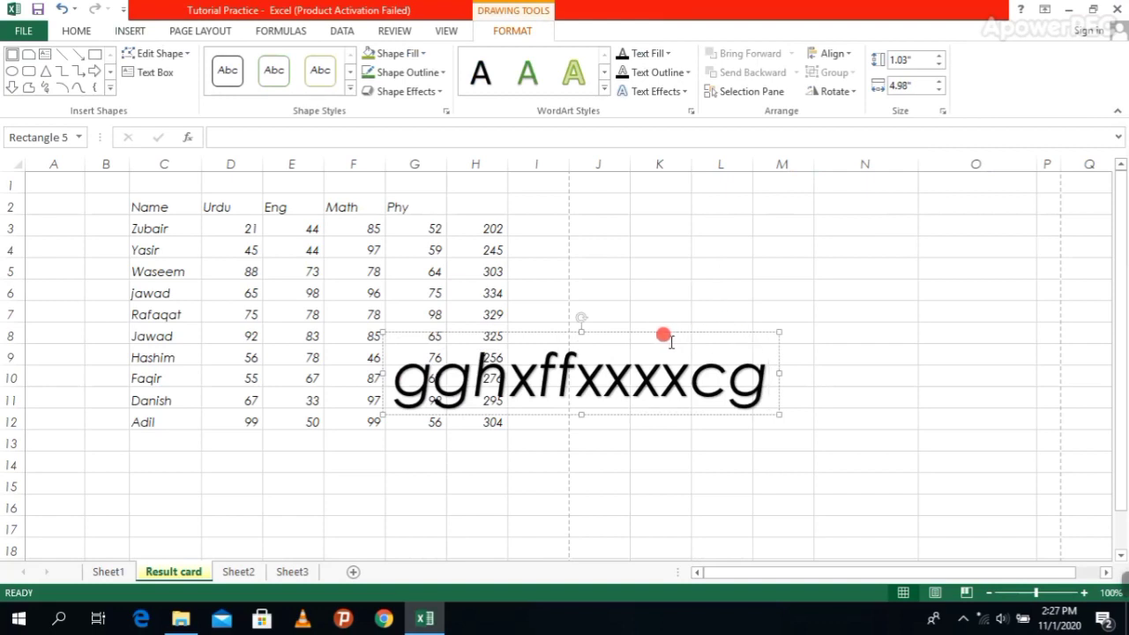
{"action": "left_click_drag", "start_coordinate": [655, 323], "coordinate": [799, 275]}
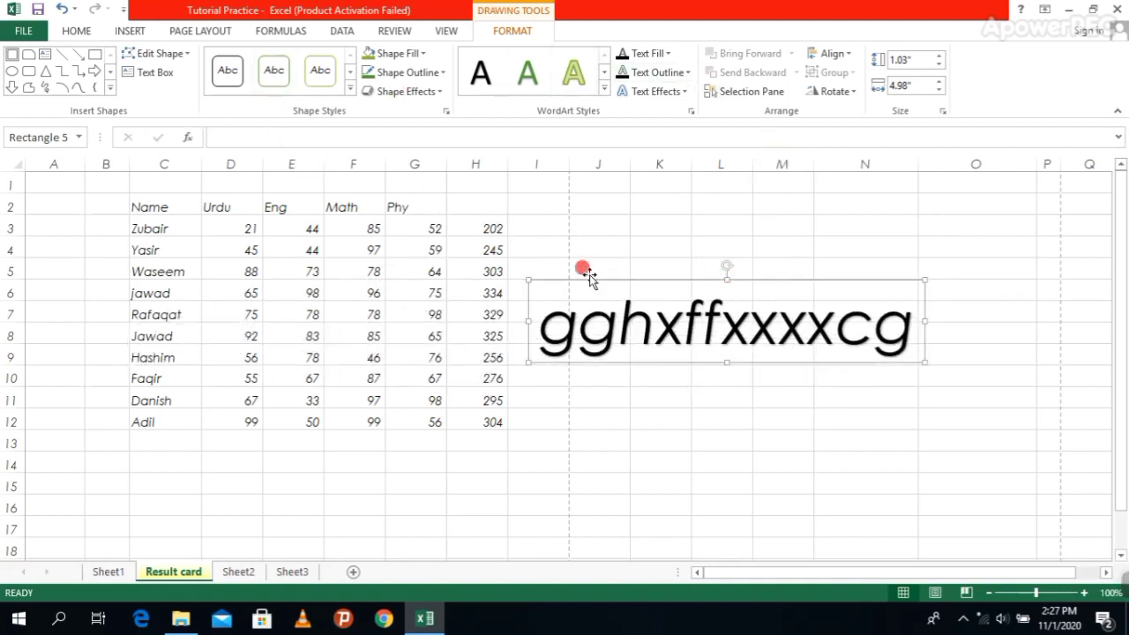
- Apply the green WordArt style to the "gghxffxxxxcg" text
{"action": "left_click", "coordinate": [654, 325]}
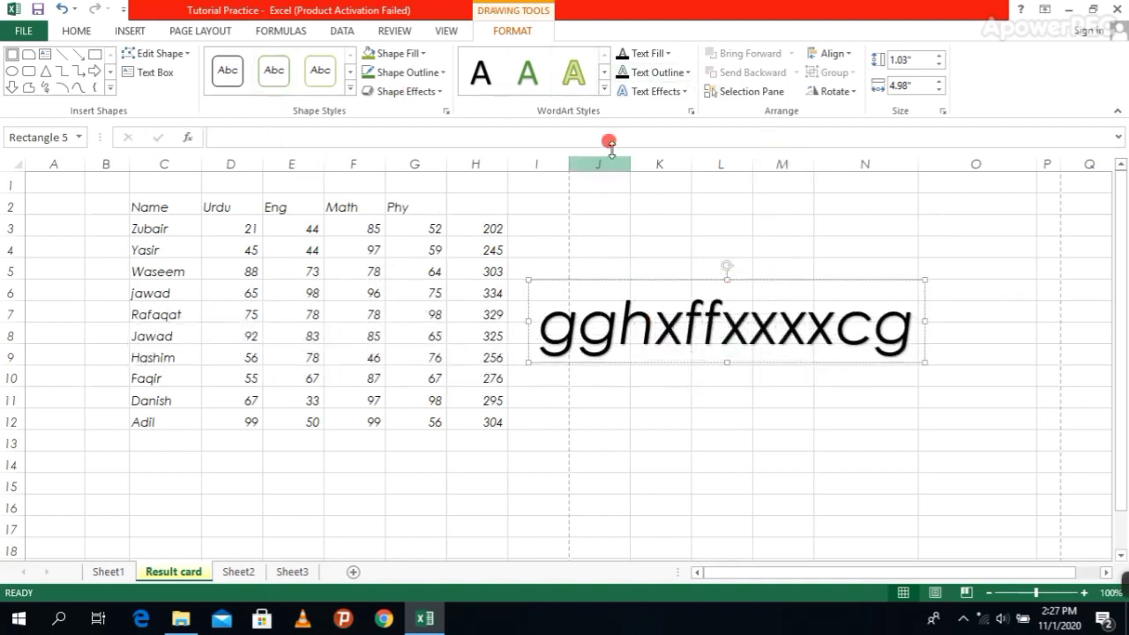
{"action": "left_click", "coordinate": [558, 75]}
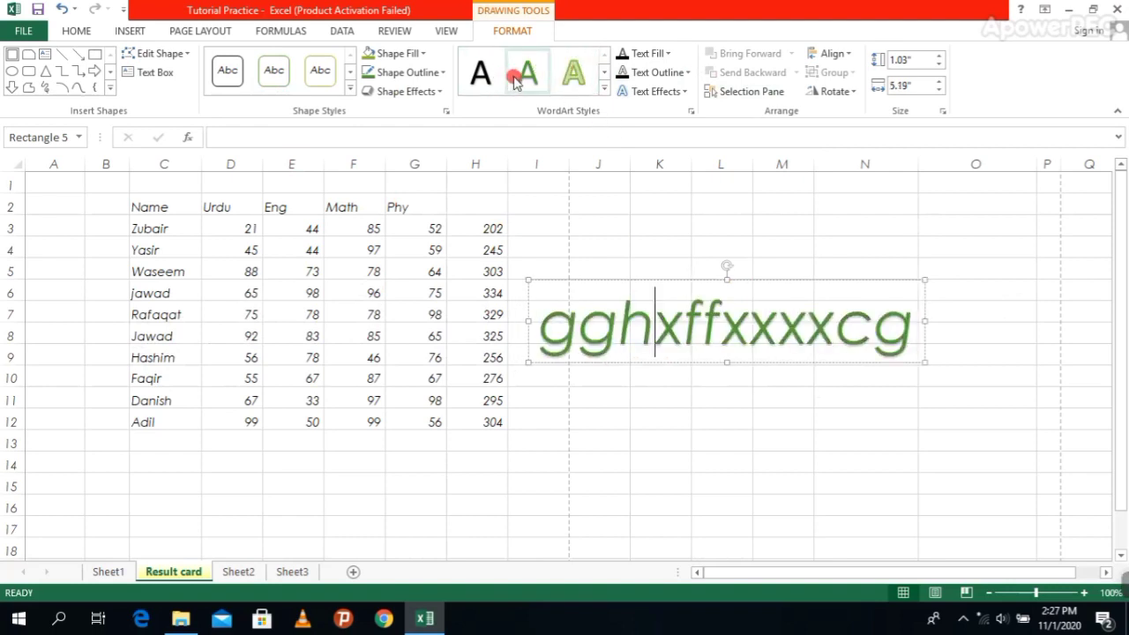
{"action": "left_click", "coordinate": [527, 73]}
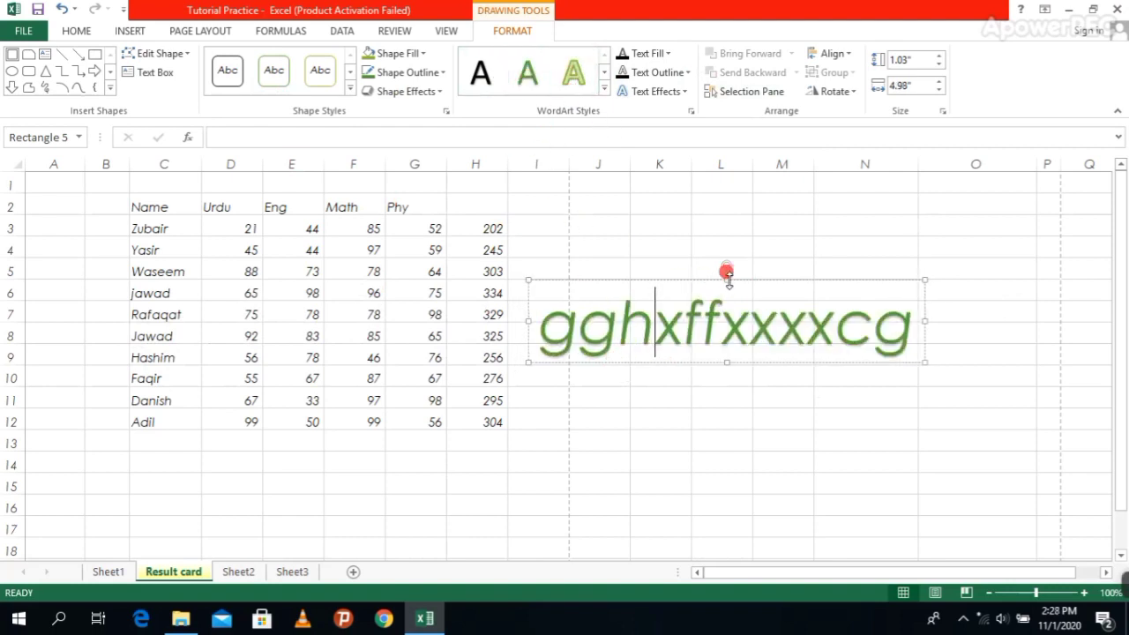
- Cut the green "gghxffxxxxcg" WordArt from the sheet
{"action": "left_click", "coordinate": [797, 281]}
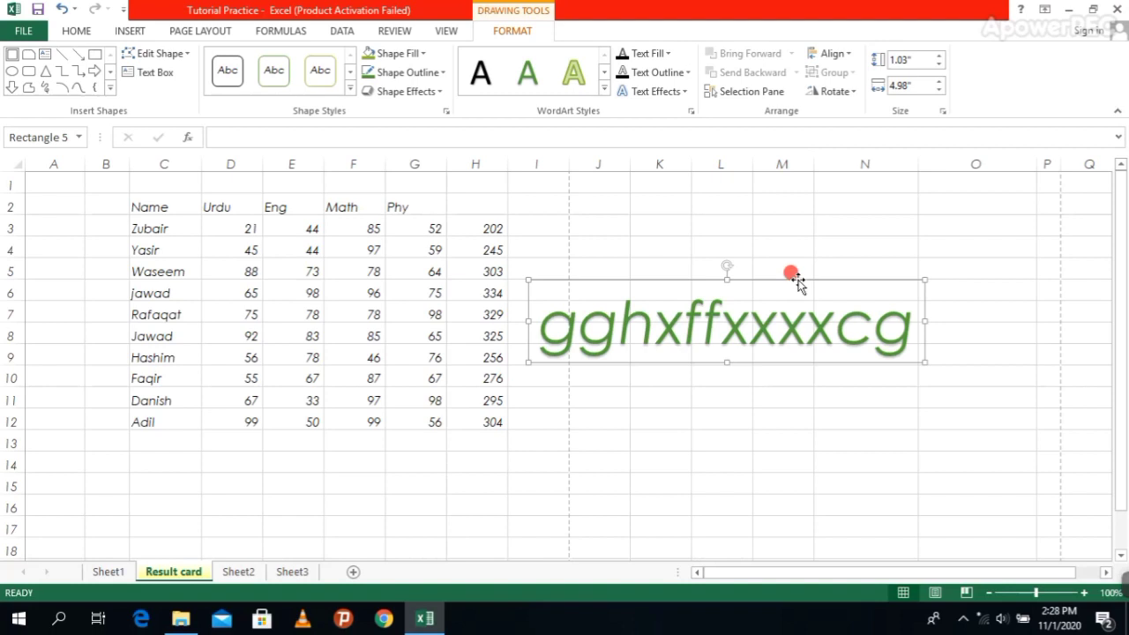
{"action": "right_click", "coordinate": [796, 280]}
{"action": "left_click", "coordinate": [812, 287]}
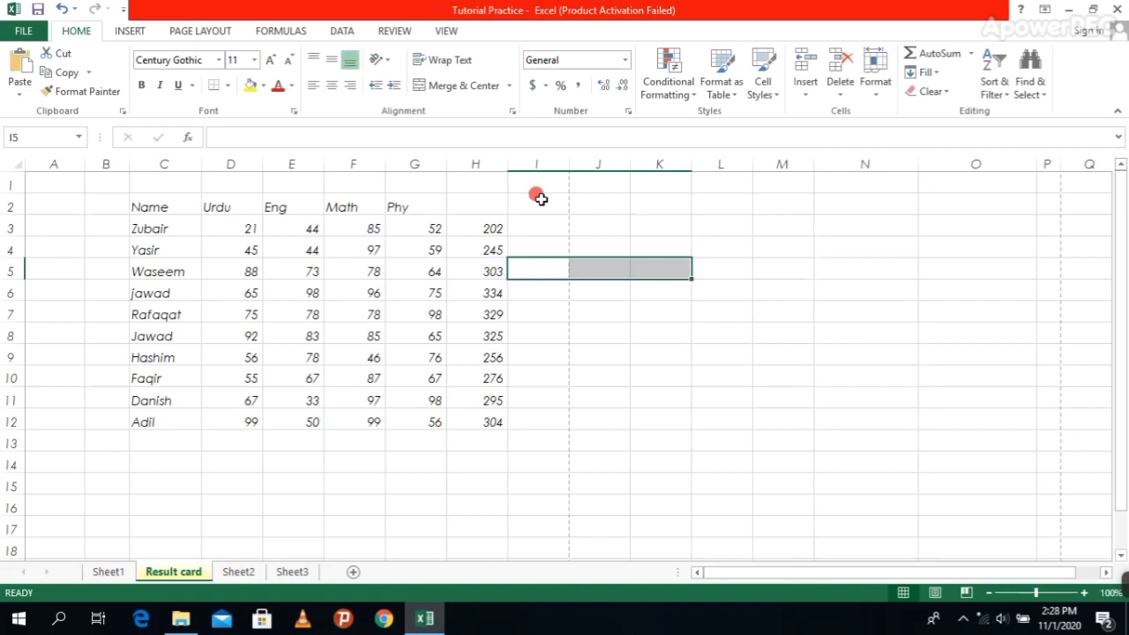
- View the Microsoft Office Signature Line setup fields and close the setup without adding a signature
{"action": "left_click", "coordinate": [130, 30]}
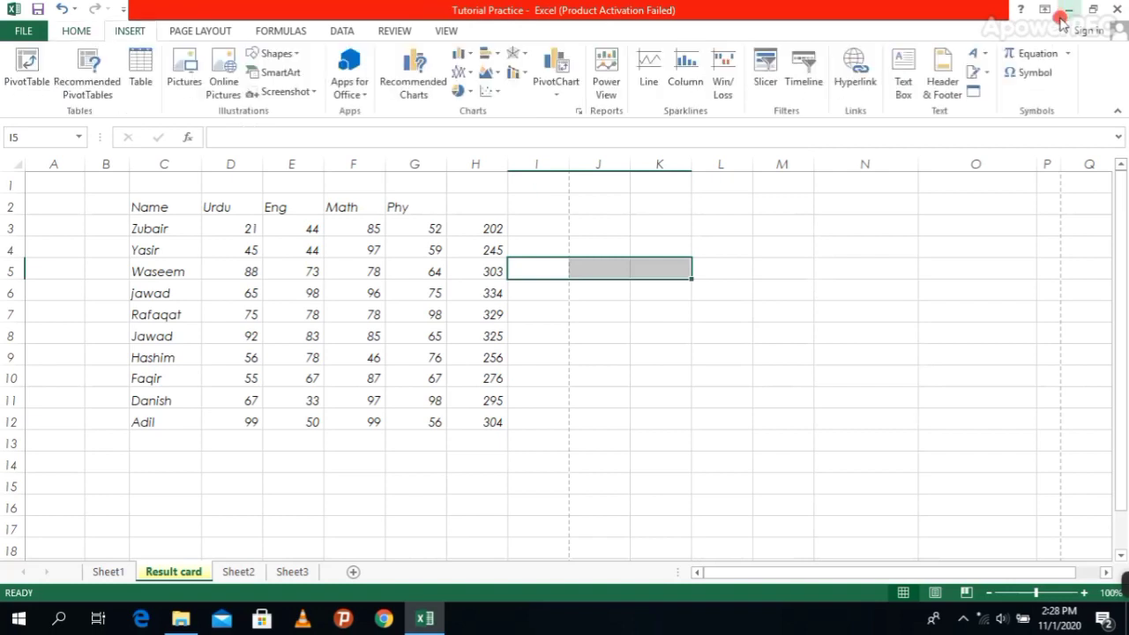
{"action": "left_click", "coordinate": [984, 77]}
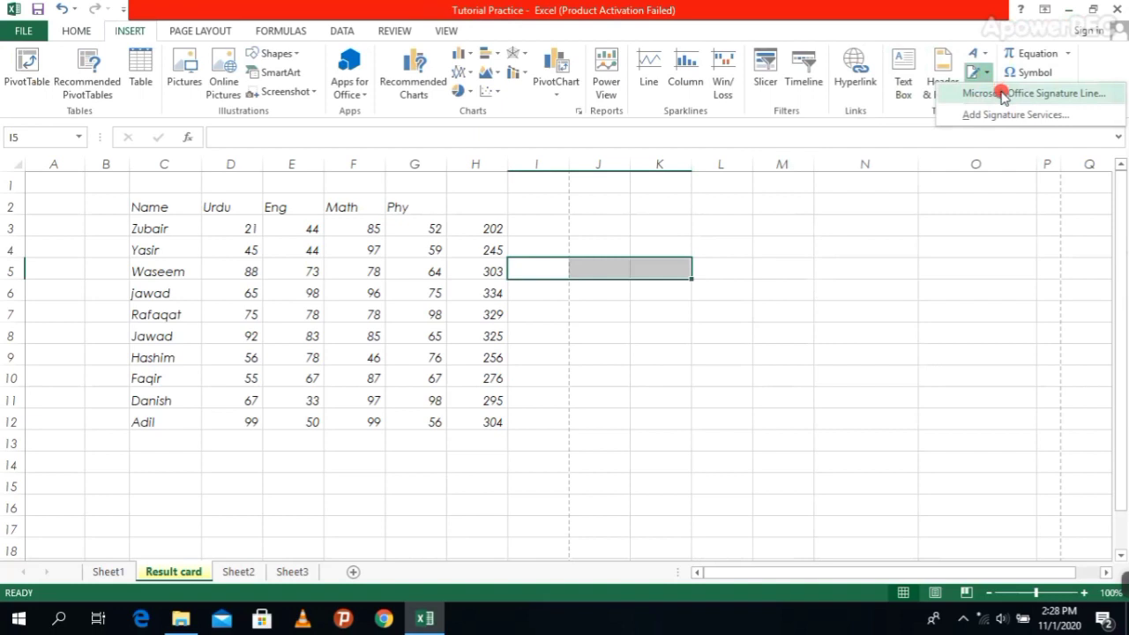
{"action": "left_click", "coordinate": [1003, 95]}
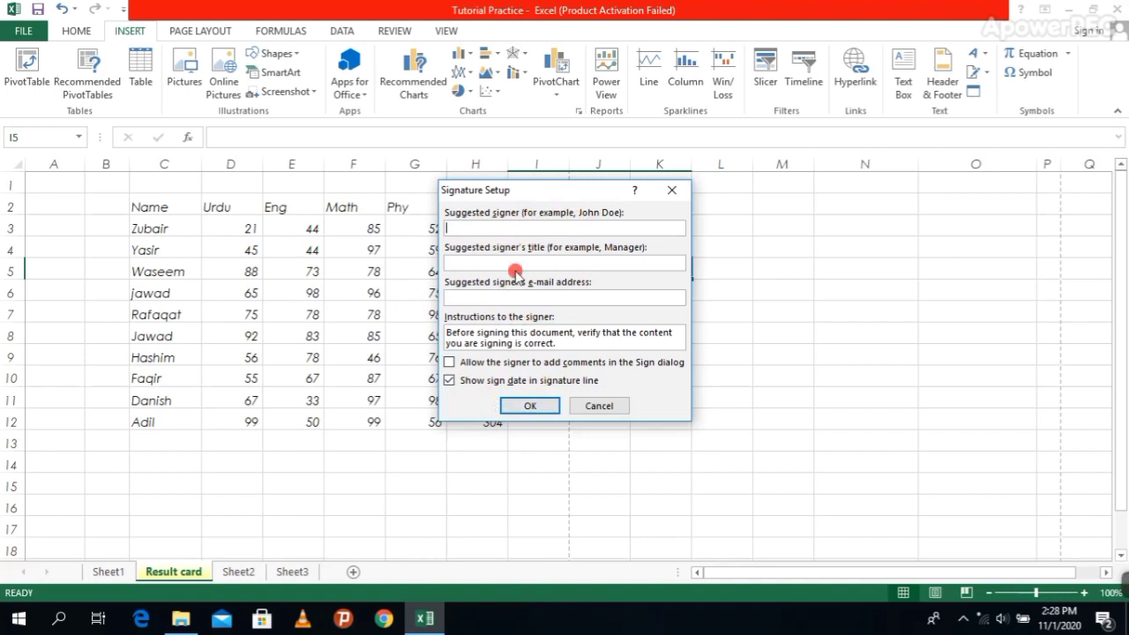
{"action": "left_click", "coordinate": [669, 190]}
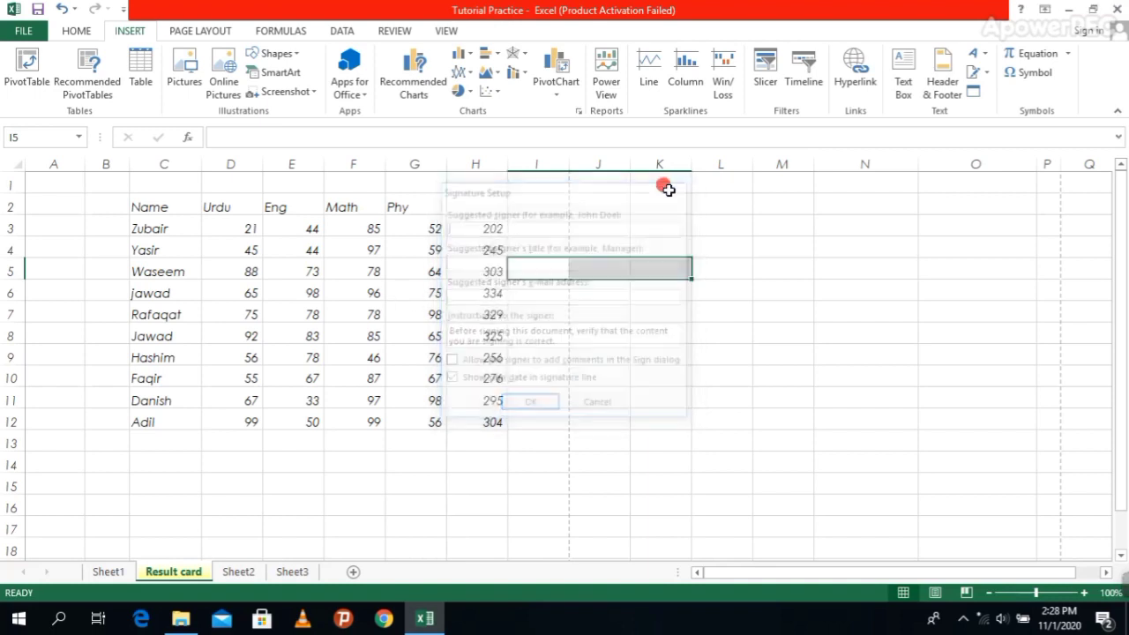
{"action": "left_click", "coordinate": [985, 74]}
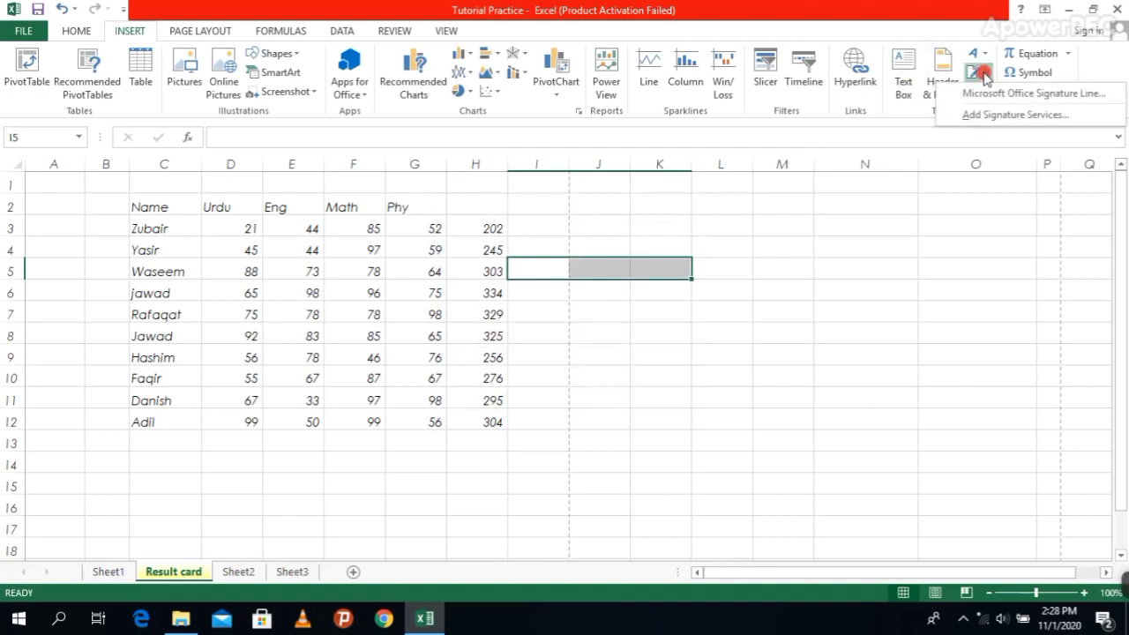
{"action": "left_click", "coordinate": [985, 76]}
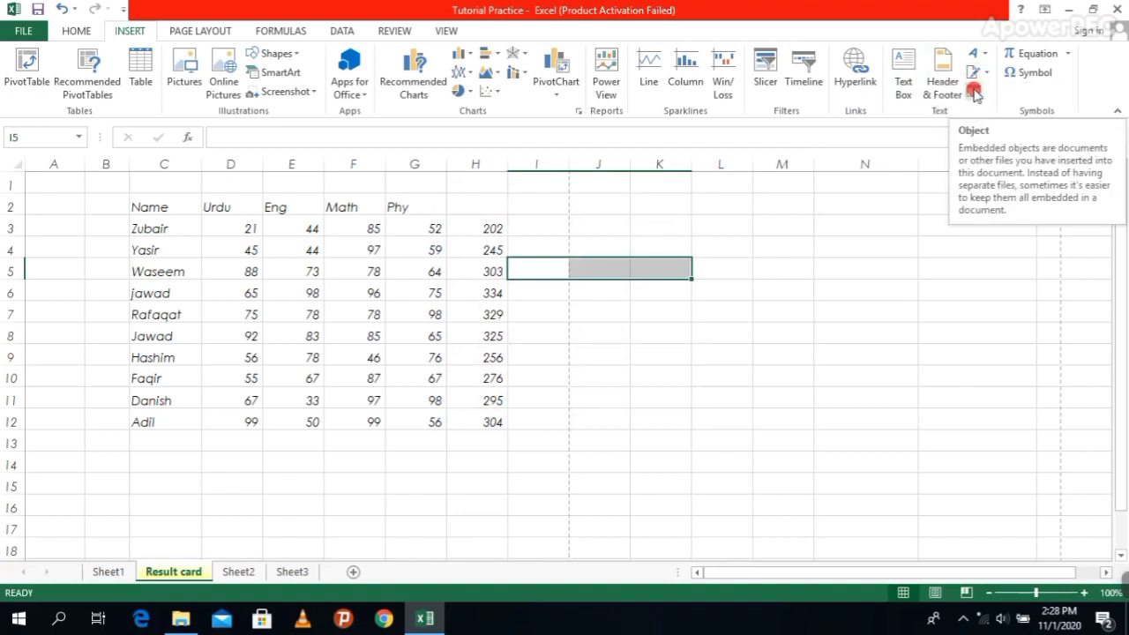
- Insert a new Bitmap Image object into the Result card sheet for drawing in Paint
{"action": "left_click", "coordinate": [973, 92]}
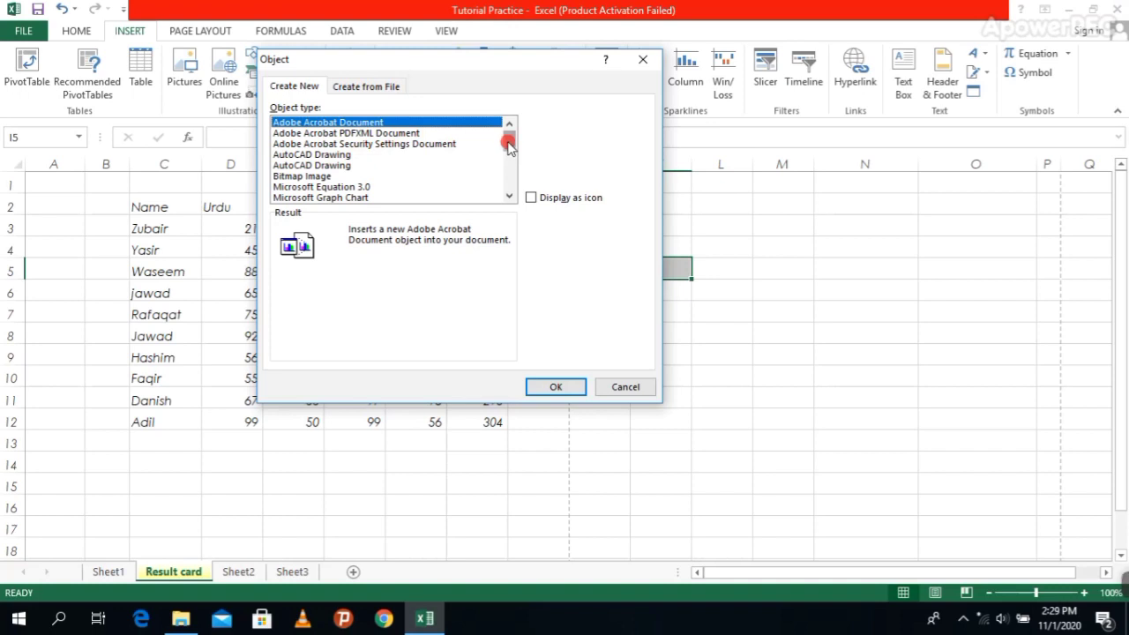
{"action": "key", "text": "b"}
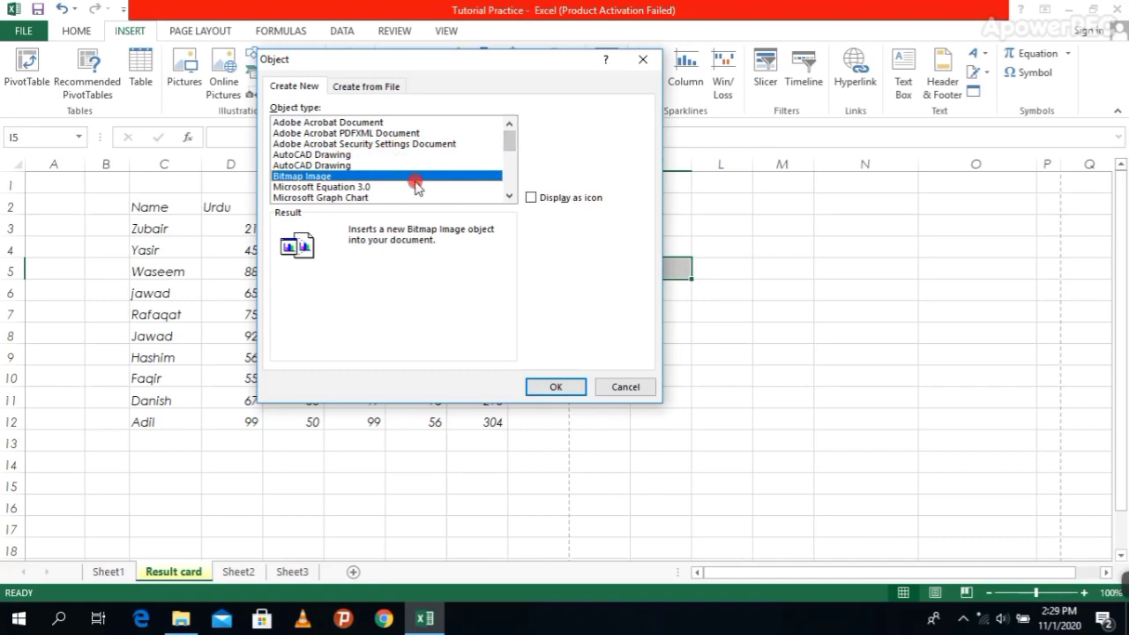
{"action": "left_click", "coordinate": [555, 387]}
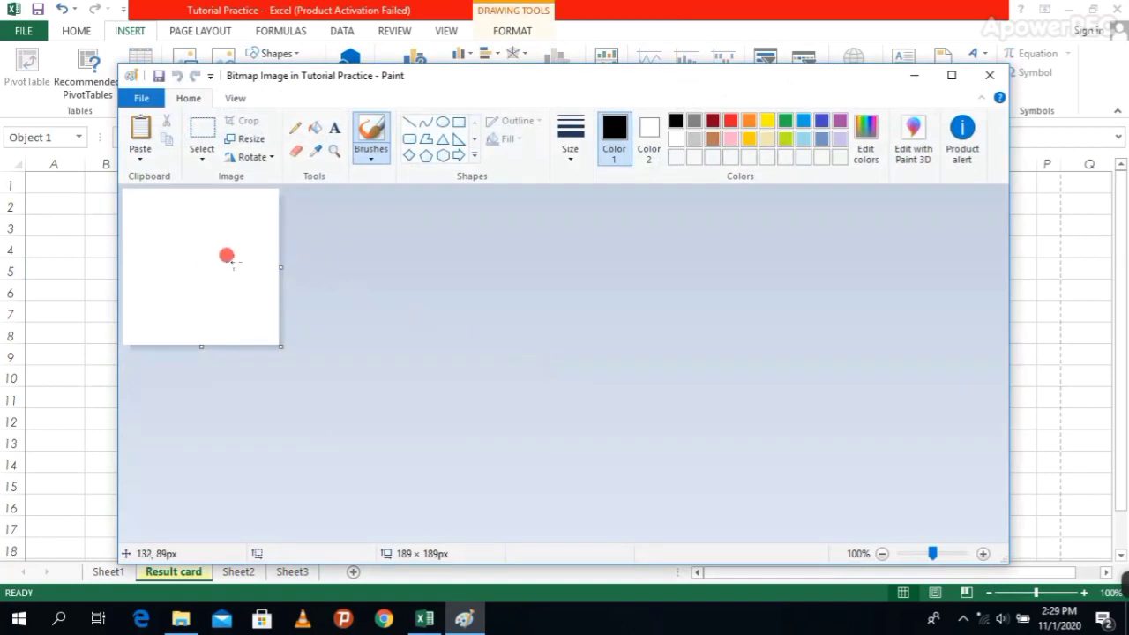
- Sketch freehand pencil loops across the bitmap canvas, first in black and over them in red
{"action": "left_click", "coordinate": [295, 128]}
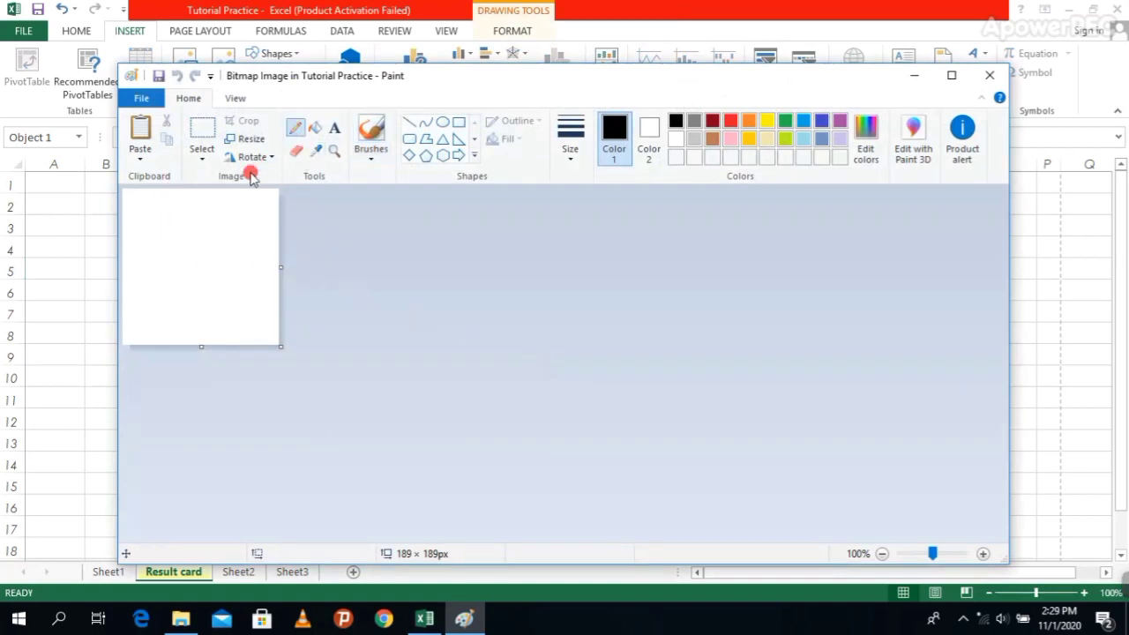
{"action": "mouse_move", "coordinate": [178, 210]}
{"action": "left_mouse_down"}
{"action": "mouse_move", "coordinate": [227, 316]}
{"action": "mouse_move", "coordinate": [202, 213]}
{"action": "mouse_move", "coordinate": [229, 282]}
{"action": "mouse_move", "coordinate": [202, 273]}
{"action": "left_mouse_up"}
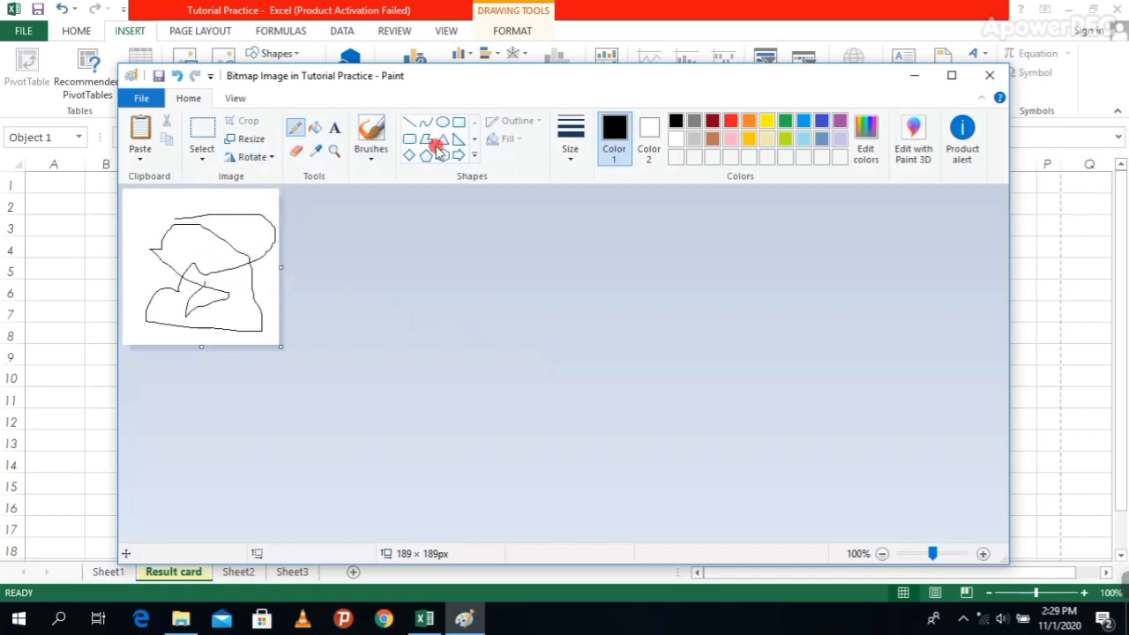
{"action": "left_click", "coordinate": [732, 124]}
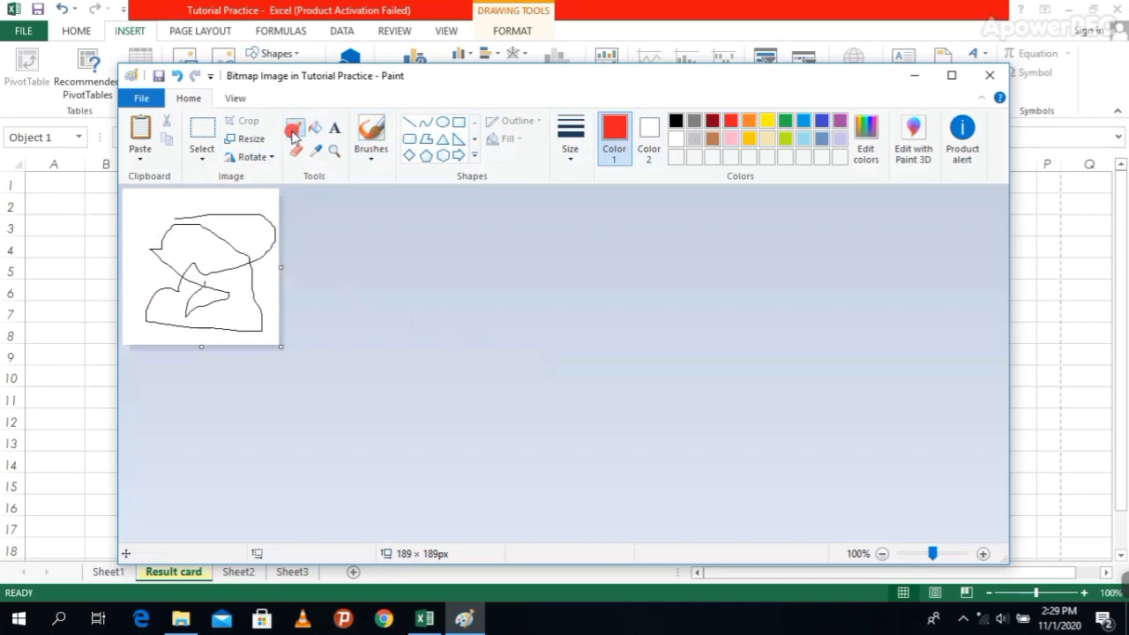
{"action": "mouse_move", "coordinate": [202, 217]}
{"action": "left_mouse_down"}
{"action": "mouse_move", "coordinate": [202, 254]}
{"action": "mouse_move", "coordinate": [221, 253]}
{"action": "mouse_move", "coordinate": [206, 213]}
{"action": "mouse_move", "coordinate": [219, 245]}
{"action": "mouse_move", "coordinate": [213, 278]}
{"action": "left_mouse_up"}
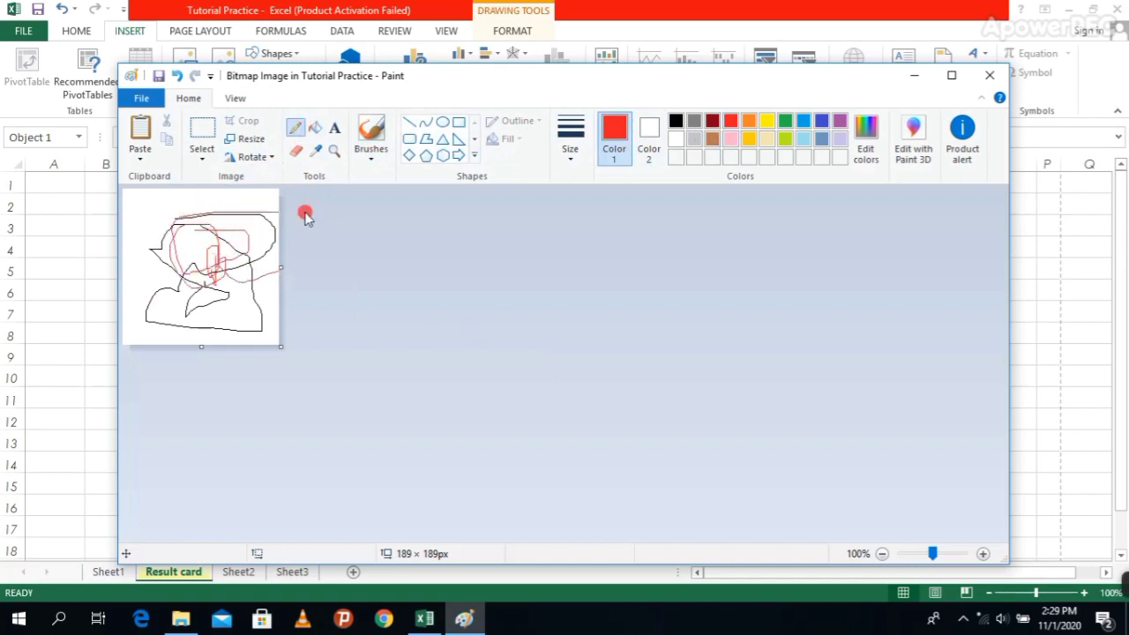
- Fill several enclosed areas in the upper part of the sketch with red and return to the Excel sheet
{"action": "left_click", "coordinate": [315, 128]}
{"action": "left_click", "coordinate": [201, 242]}
{"action": "left_click", "coordinate": [240, 261]}
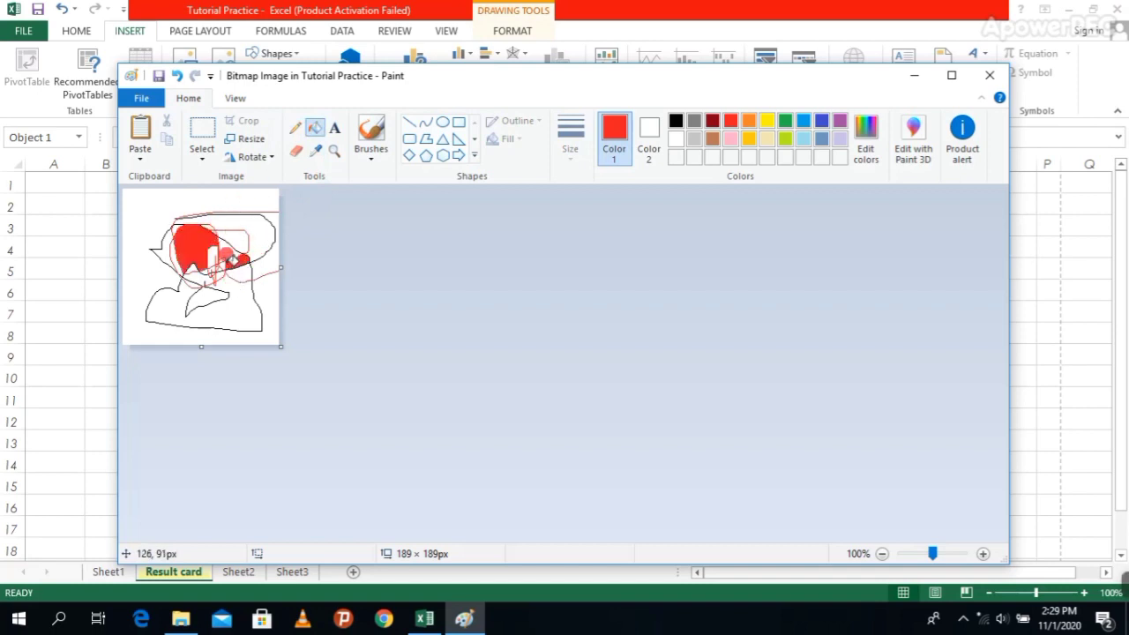
{"action": "left_click", "coordinate": [229, 258]}
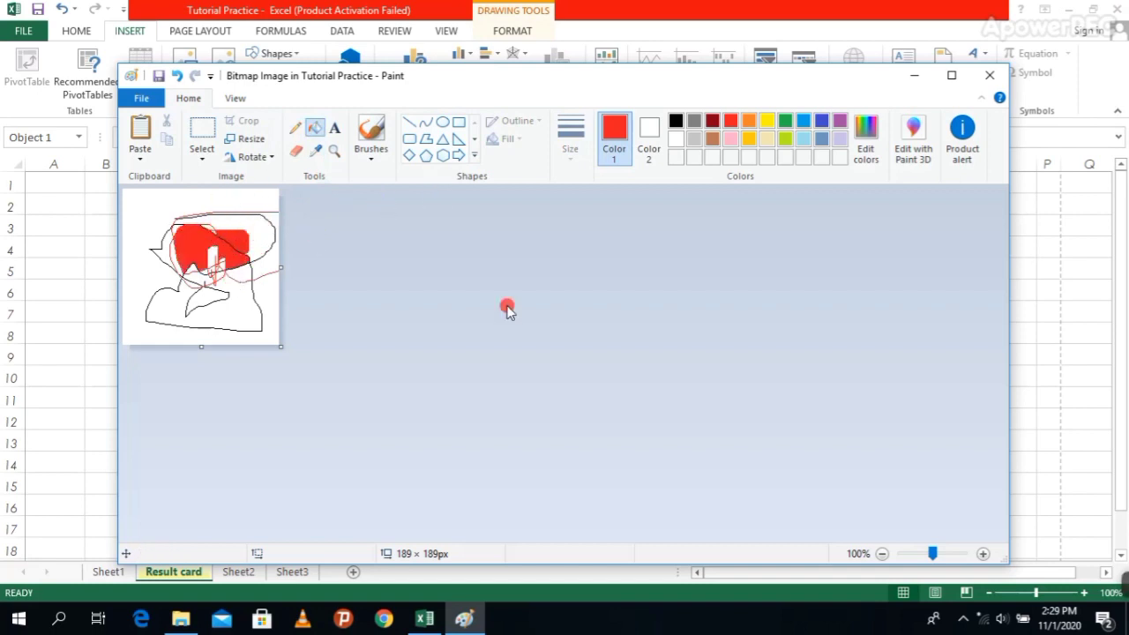
{"action": "left_click", "coordinate": [990, 78]}
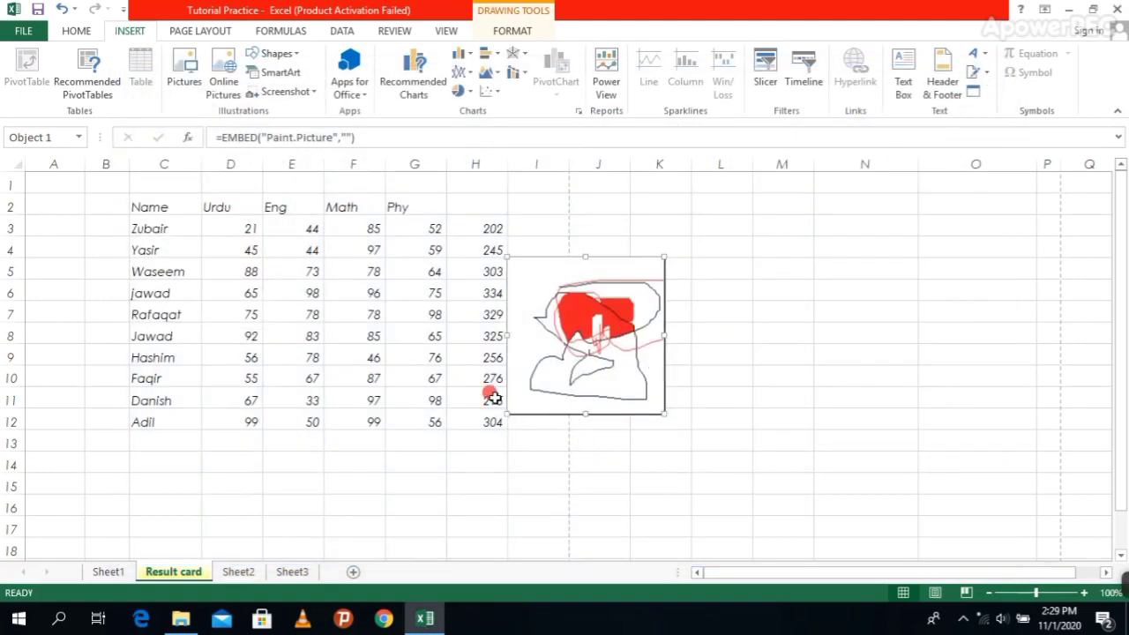
- Move the embedded bitmap drawing slightly away from the results table and cut it from the sheet
{"action": "mouse_move", "coordinate": [613, 296]}
{"action": "left_mouse_down"}
{"action": "mouse_move", "coordinate": [666, 281]}
{"action": "mouse_move", "coordinate": [638, 290]}
{"action": "left_mouse_up"}
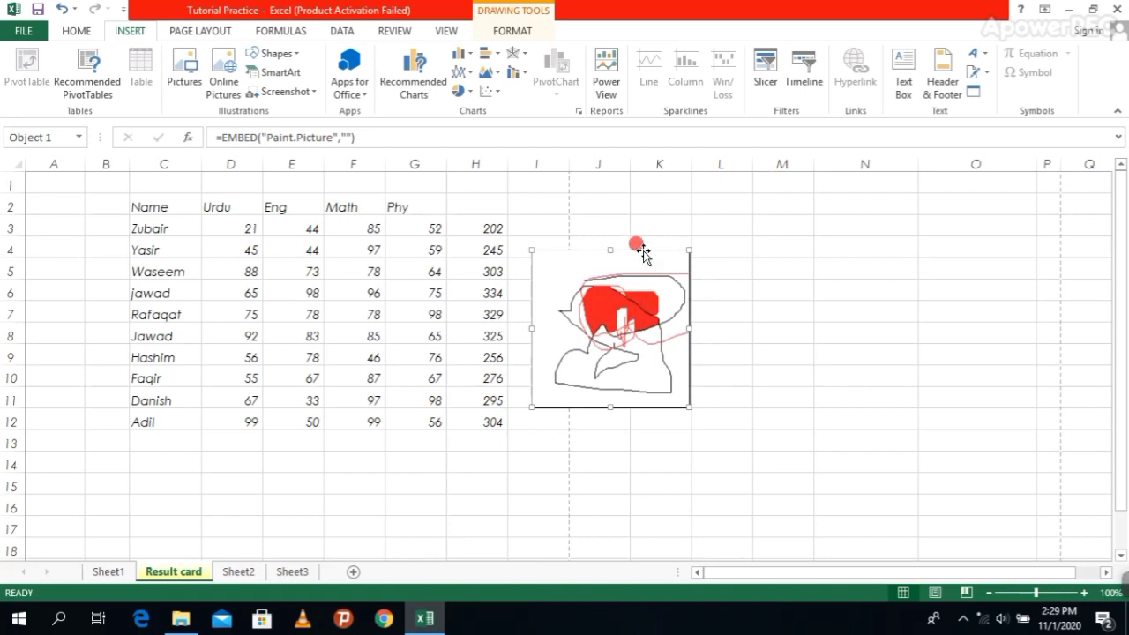
{"action": "right_click", "coordinate": [643, 250]}
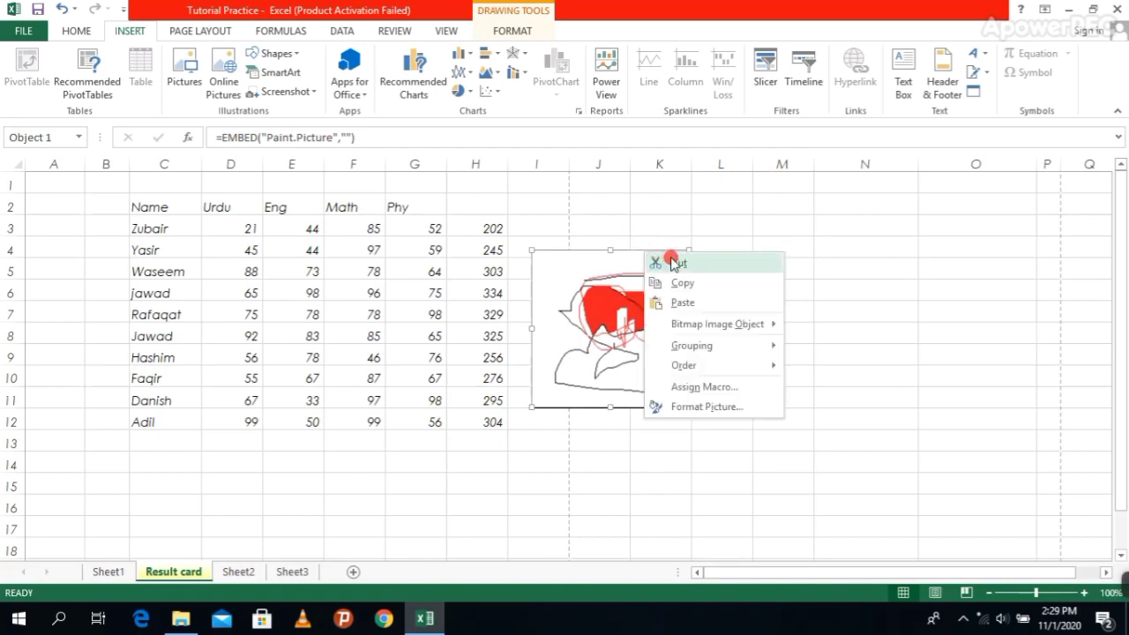
{"action": "left_click", "coordinate": [674, 262]}
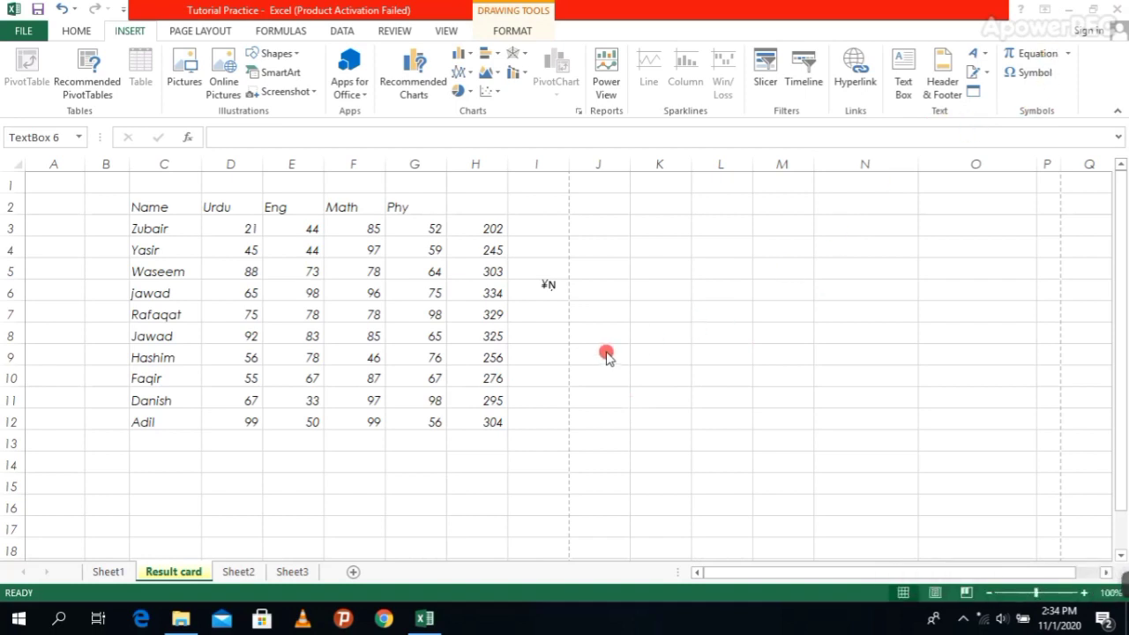
- Delete the text box containing the symbols beside the results table
{"action": "left_click", "coordinate": [743, 312]}
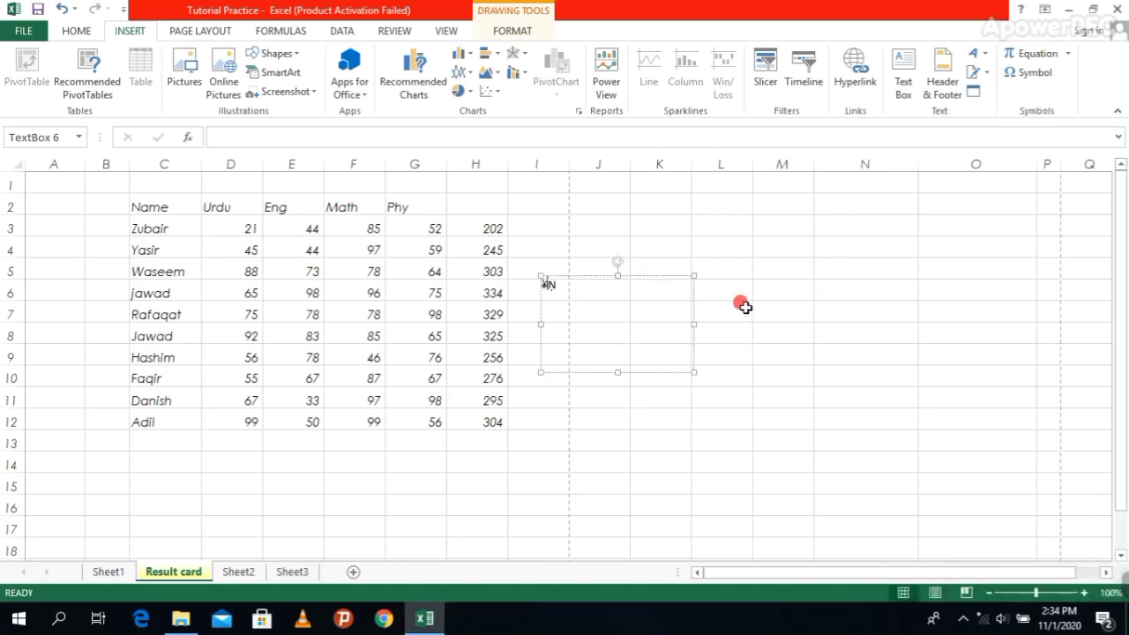
{"action": "right_click", "coordinate": [668, 278]}
{"action": "key", "text": "Escape"}
{"action": "key", "text": "Delete"}
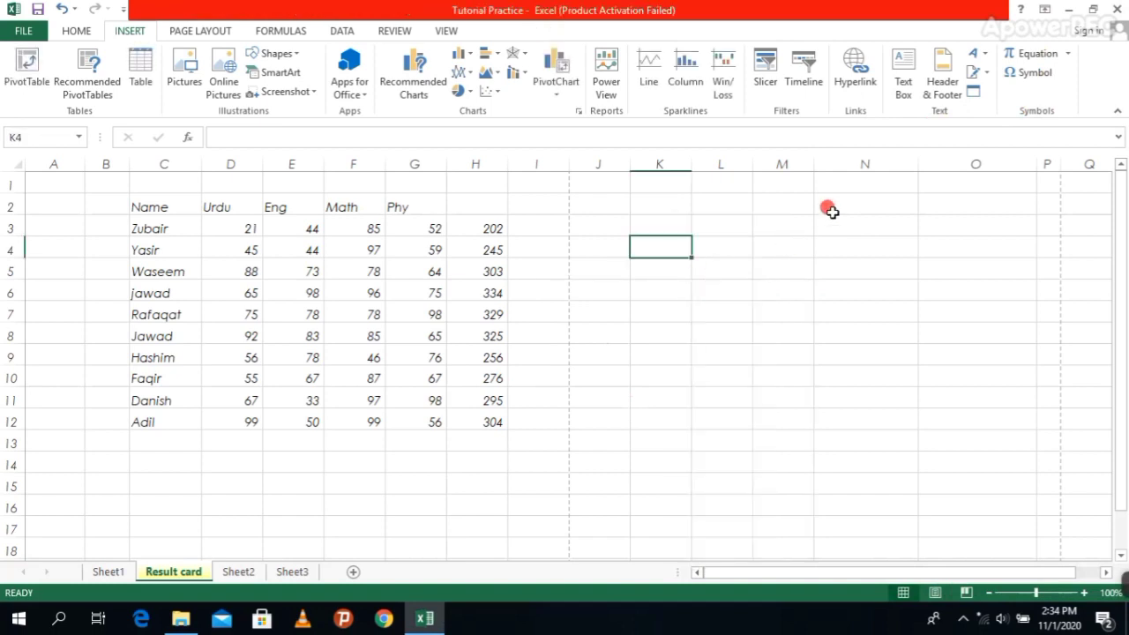
- Insert the built-in Expansion of a Sum equation onto the Result card sheet
{"action": "left_click", "coordinate": [1069, 60]}
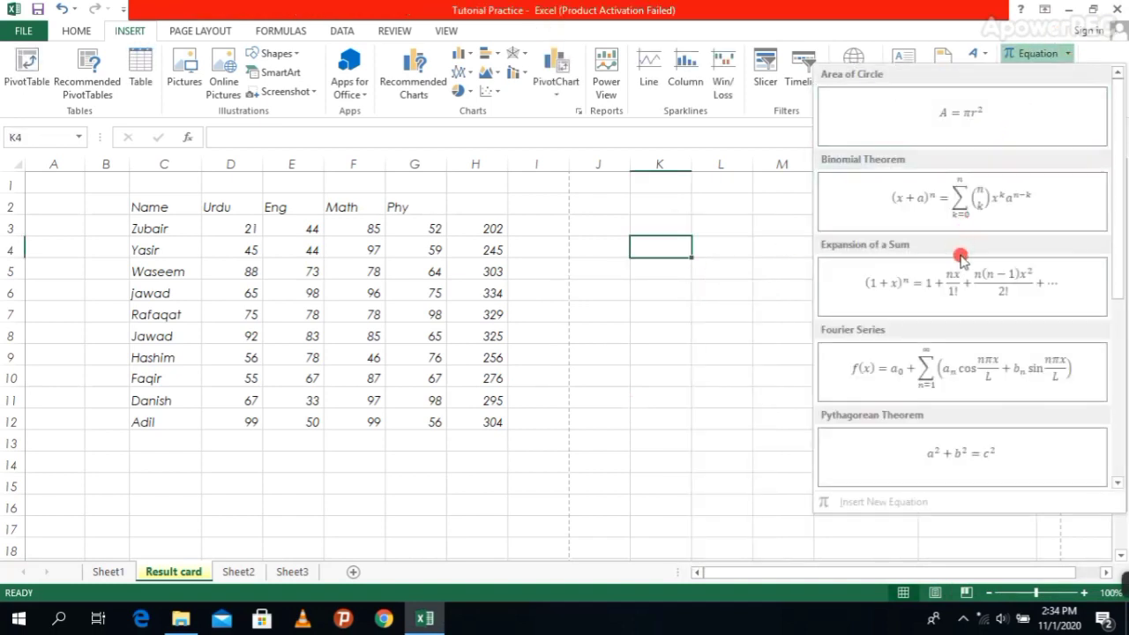
{"action": "scroll", "coordinate": [959, 269], "scroll_direction": "down", "scroll_amount": 3}
{"action": "scroll", "coordinate": [962, 282], "scroll_direction": "up", "scroll_amount": 3}
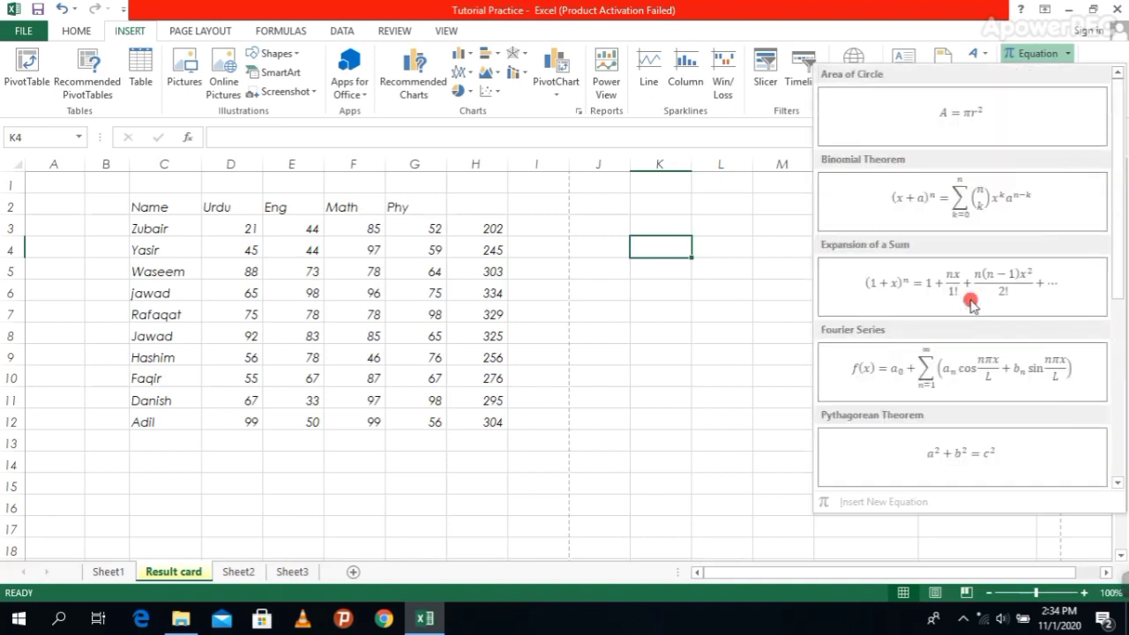
{"action": "left_click", "coordinate": [961, 290]}
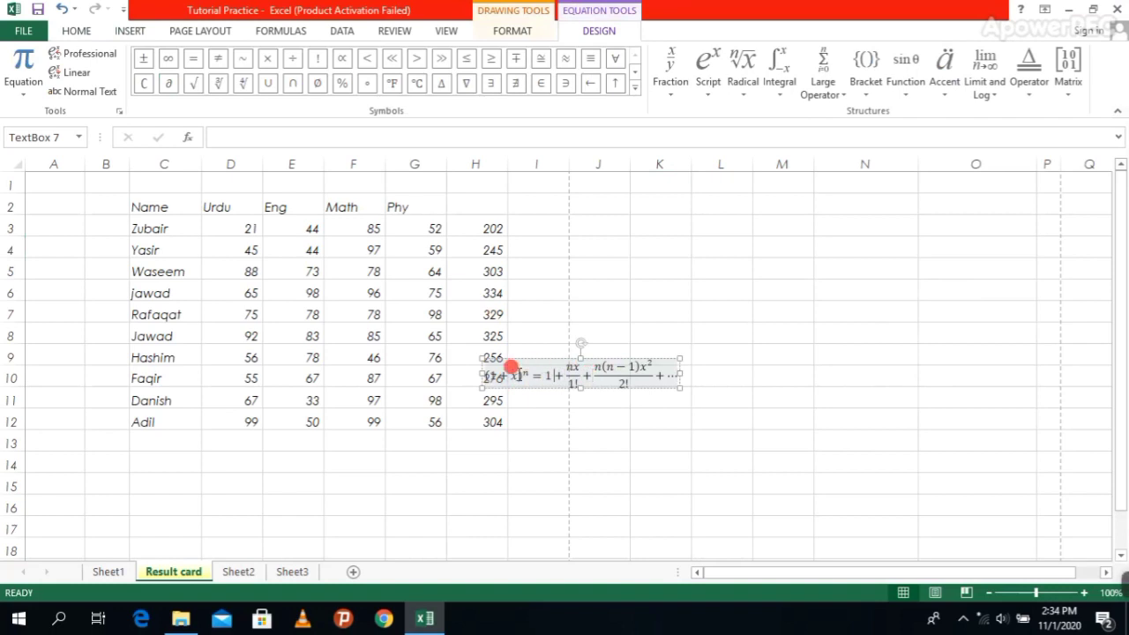
- Select the Expansion of a Sum equation box and cut it from the sheet
{"action": "left_click", "coordinate": [515, 369]}
{"action": "left_click", "coordinate": [667, 362]}
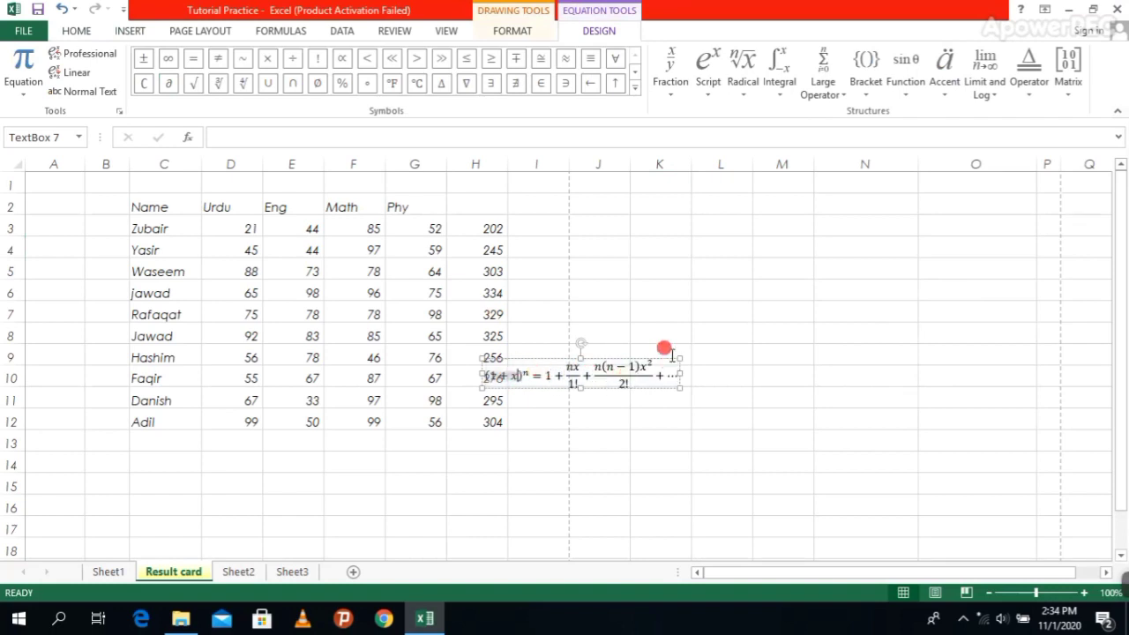
{"action": "right_click", "coordinate": [671, 357]}
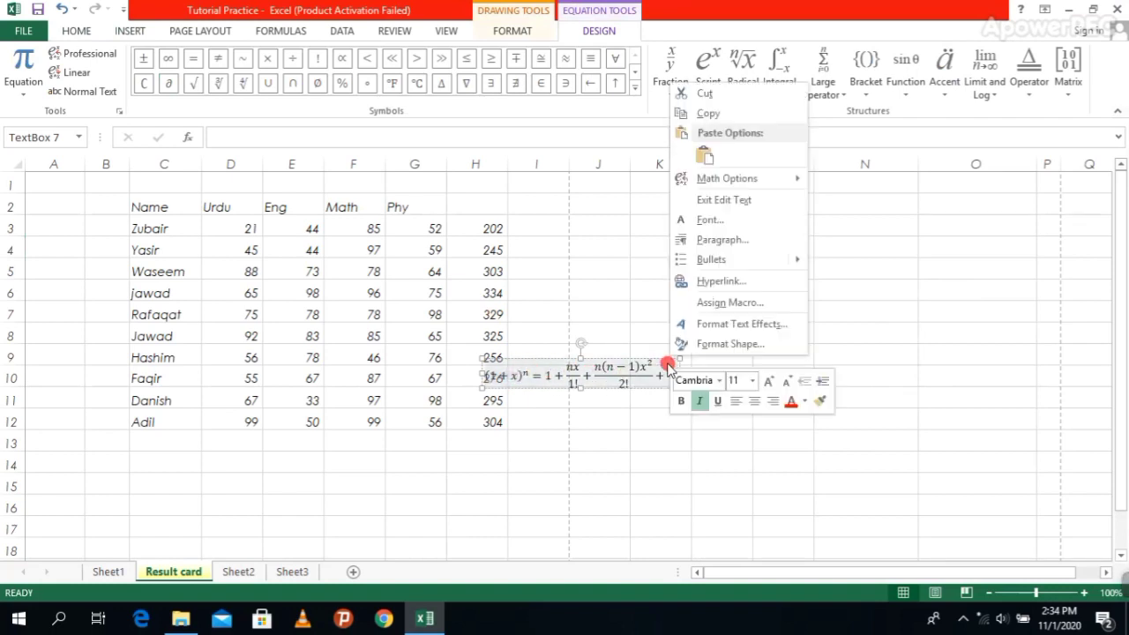
{"action": "left_click", "coordinate": [768, 111]}
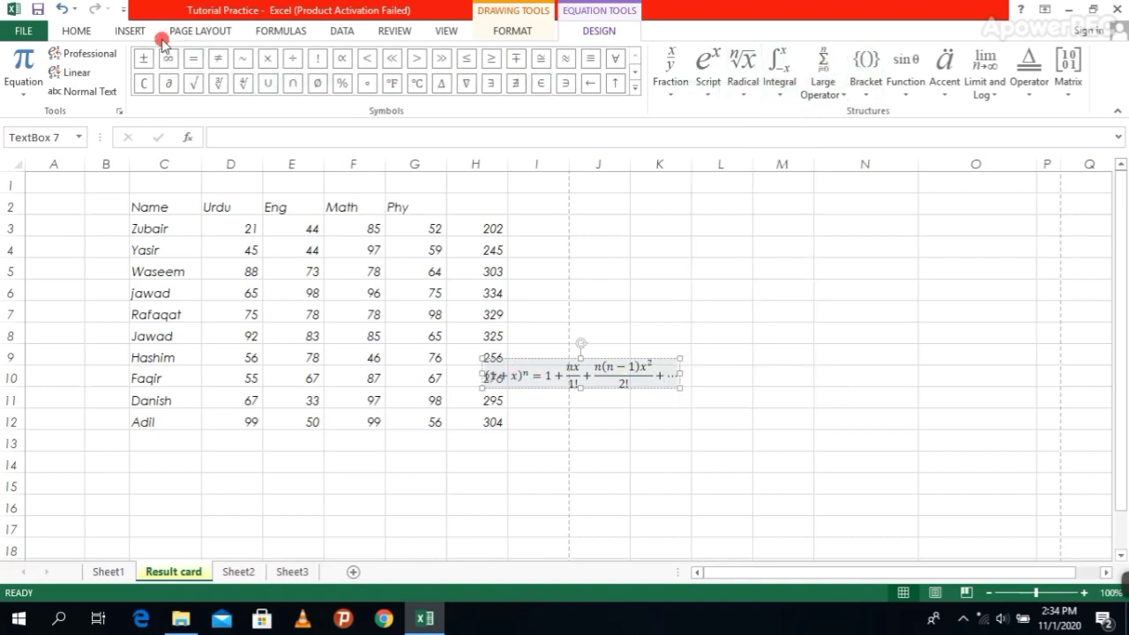
{"action": "right_click", "coordinate": [643, 364]}
{"action": "left_click", "coordinate": [700, 81]}
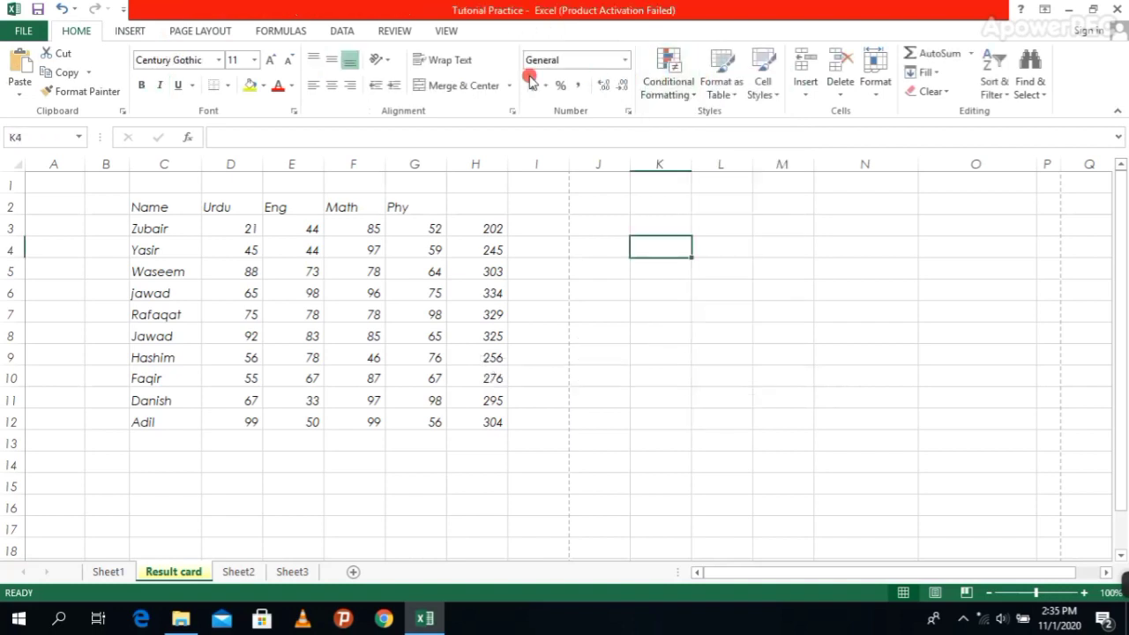
- Look through the built-in equations, insert a new blank equation box beside the results table and cut its placeholder text
{"action": "left_click", "coordinate": [127, 30]}
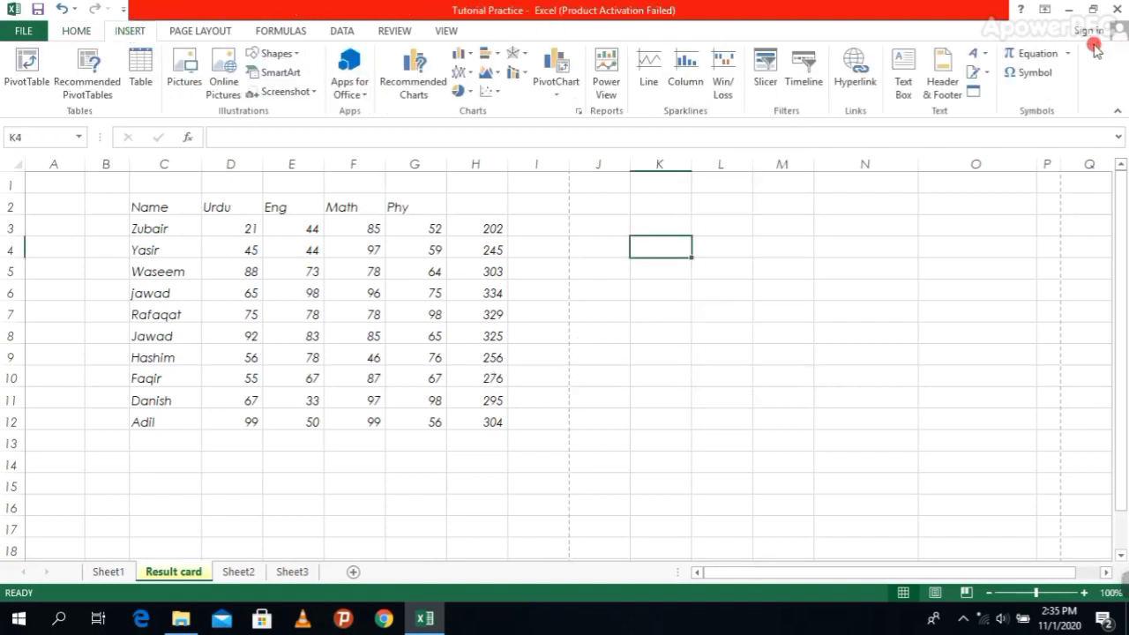
{"action": "left_click", "coordinate": [1068, 54]}
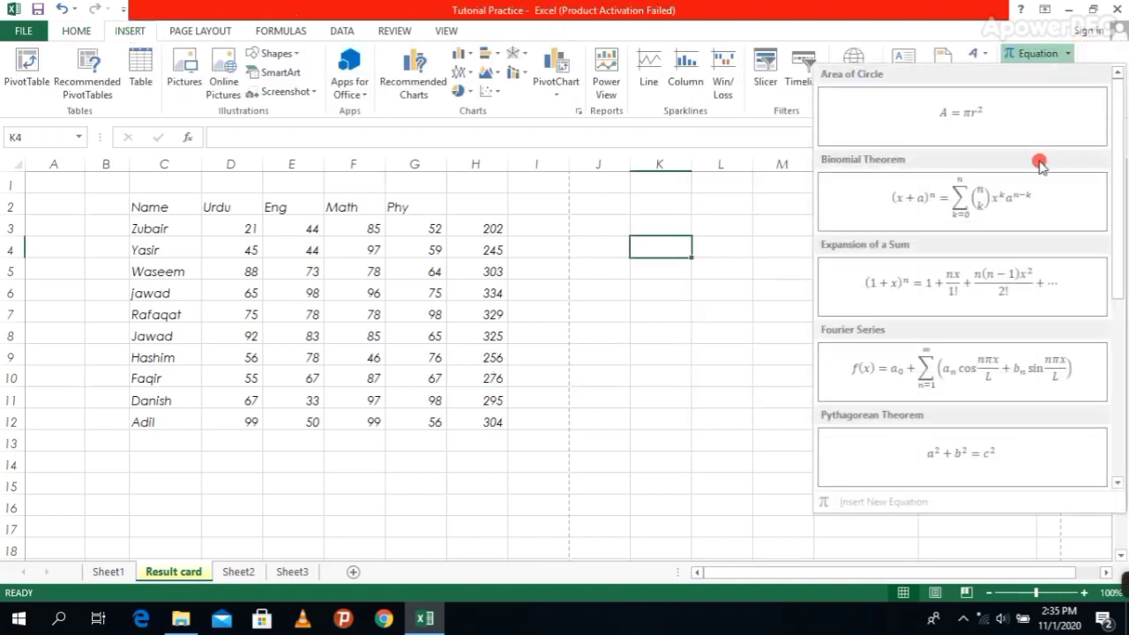
{"action": "scroll", "coordinate": [982, 361], "scroll_direction": "down", "scroll_amount": 3}
{"action": "scroll", "coordinate": [978, 416], "scroll_direction": "up", "scroll_amount": 3}
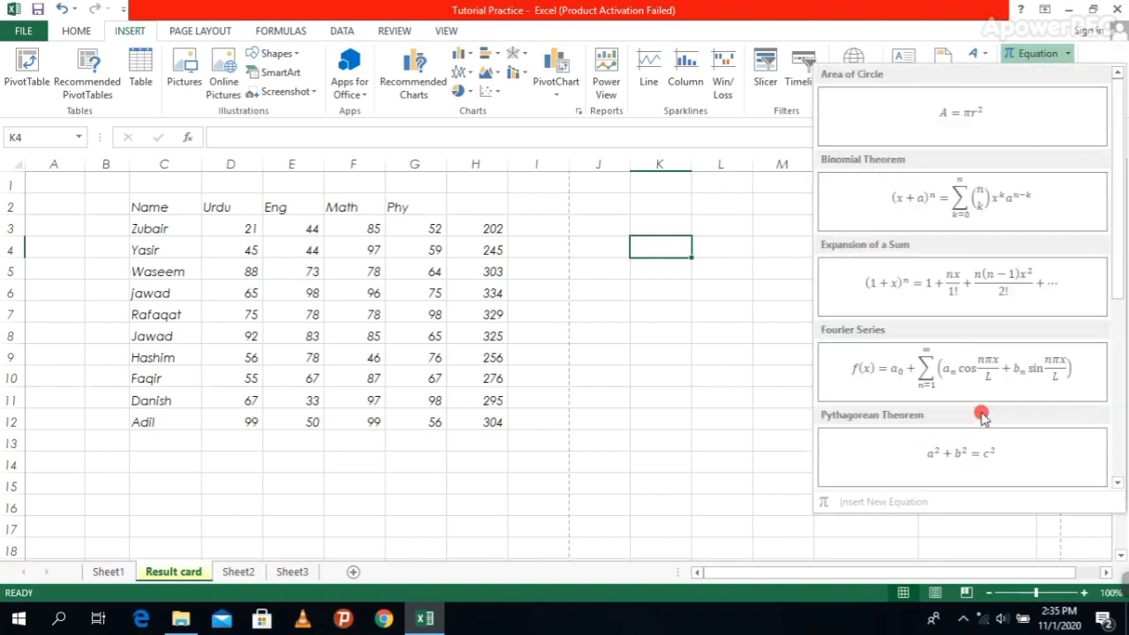
{"action": "scroll", "coordinate": [979, 416], "scroll_direction": "down", "scroll_amount": 3}
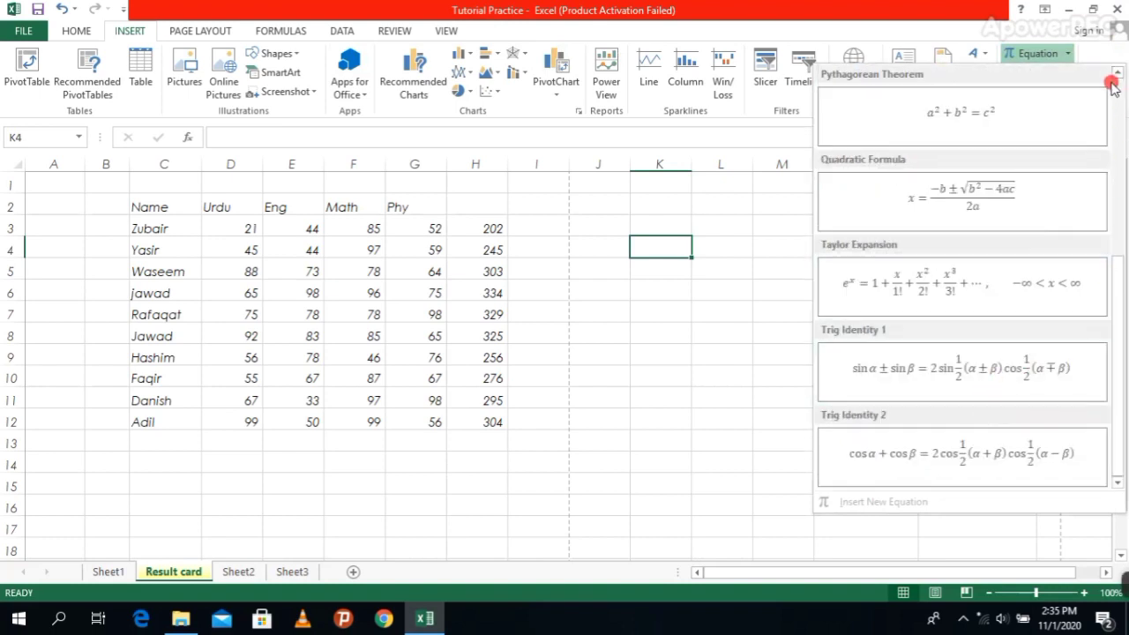
{"action": "left_click", "coordinate": [1039, 56]}
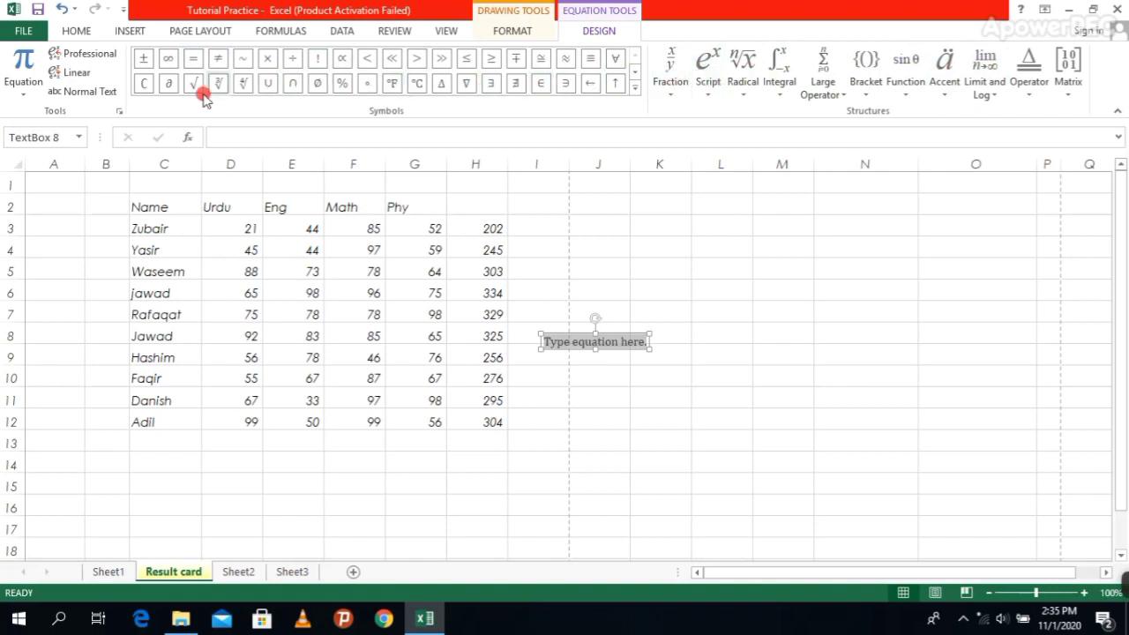
{"action": "right_click", "coordinate": [635, 328]}
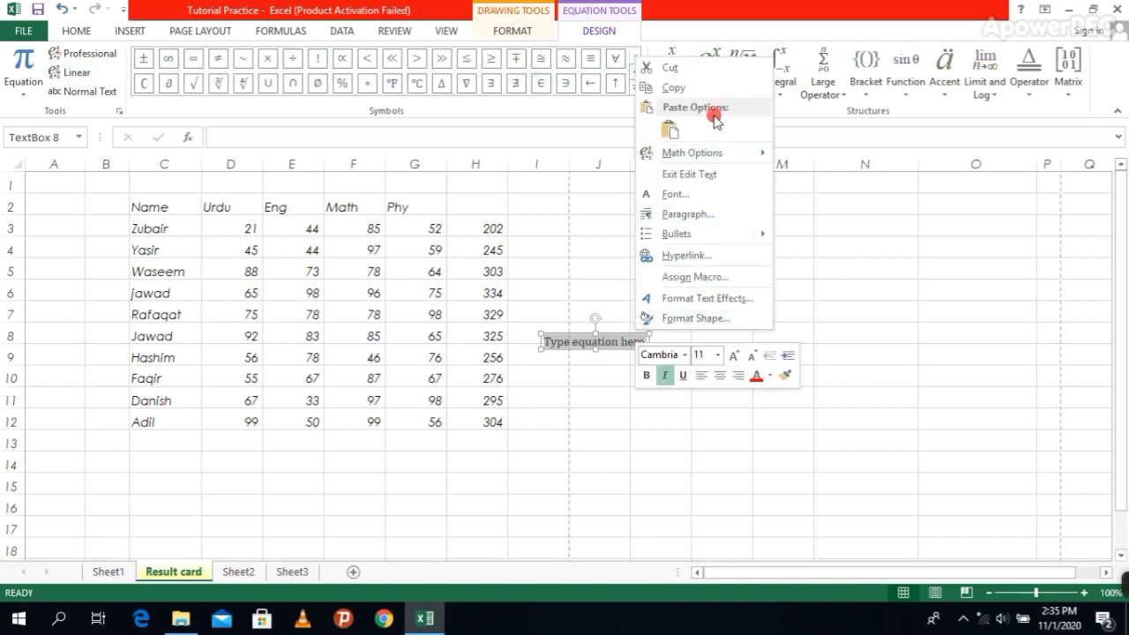
{"action": "left_click", "coordinate": [710, 68]}
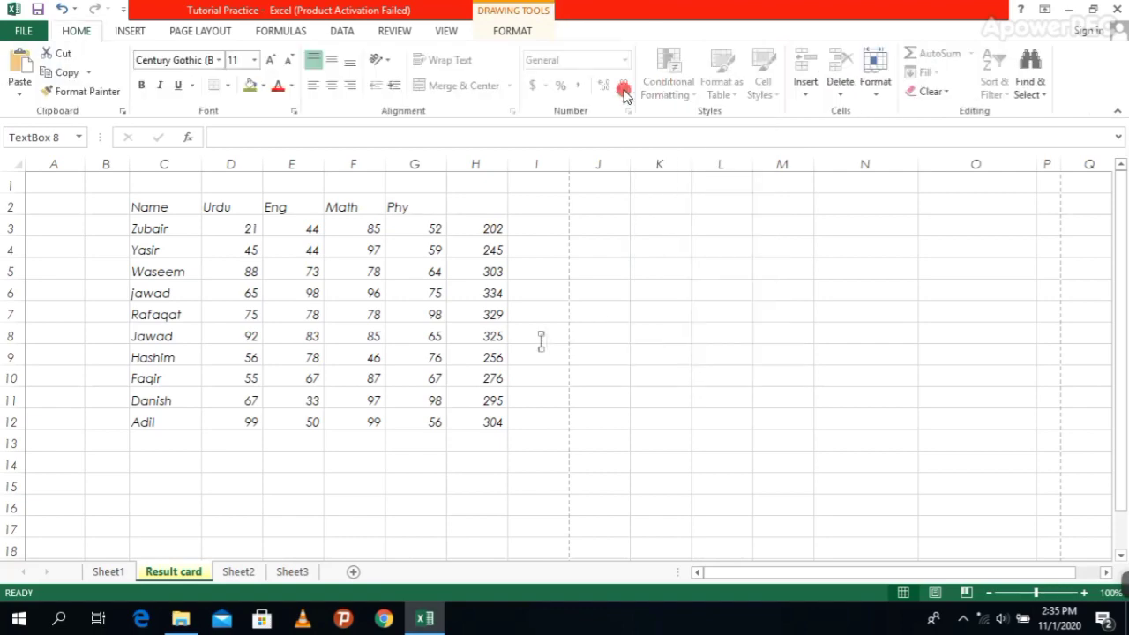
- Browse the Calibri symbols and insert the recently used symbol Ñ into the emptied text box
{"action": "left_click", "coordinate": [119, 35]}
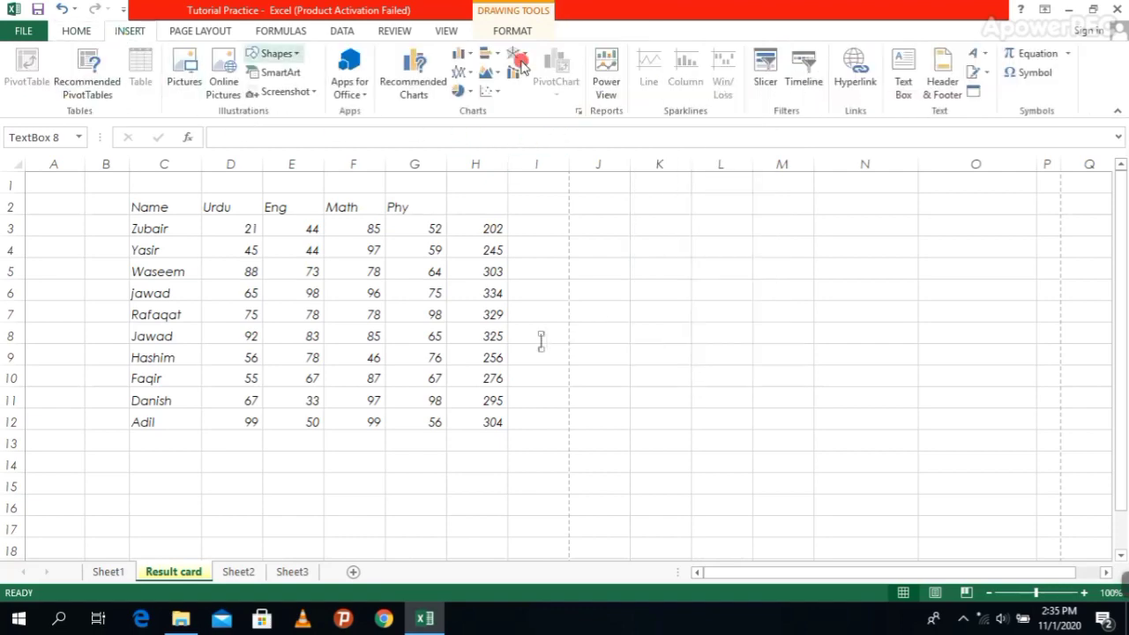
{"action": "left_click", "coordinate": [1053, 80]}
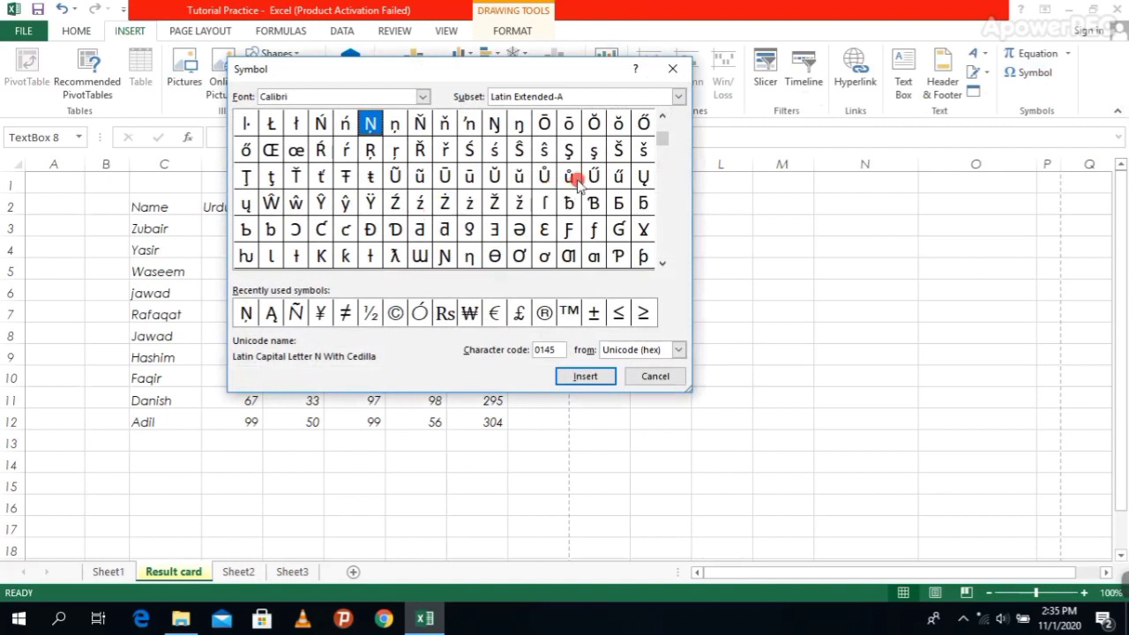
{"action": "left_click_drag", "start_coordinate": [662, 146], "coordinate": [549, 228]}
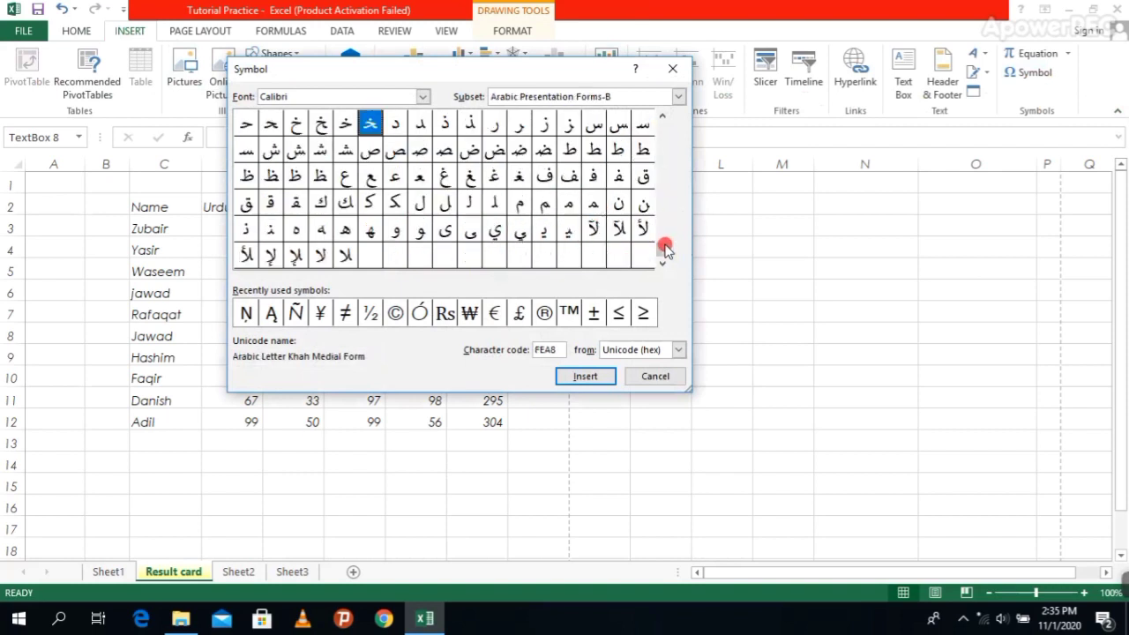
{"action": "left_click_drag", "start_coordinate": [662, 254], "coordinate": [660, 192]}
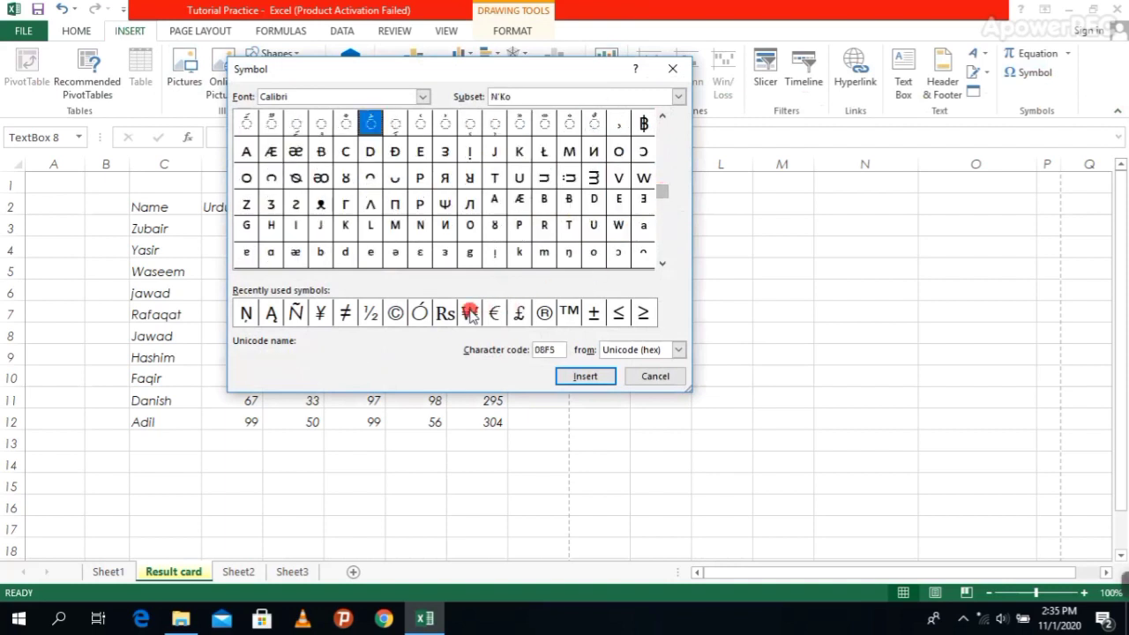
{"action": "left_click", "coordinate": [299, 313]}
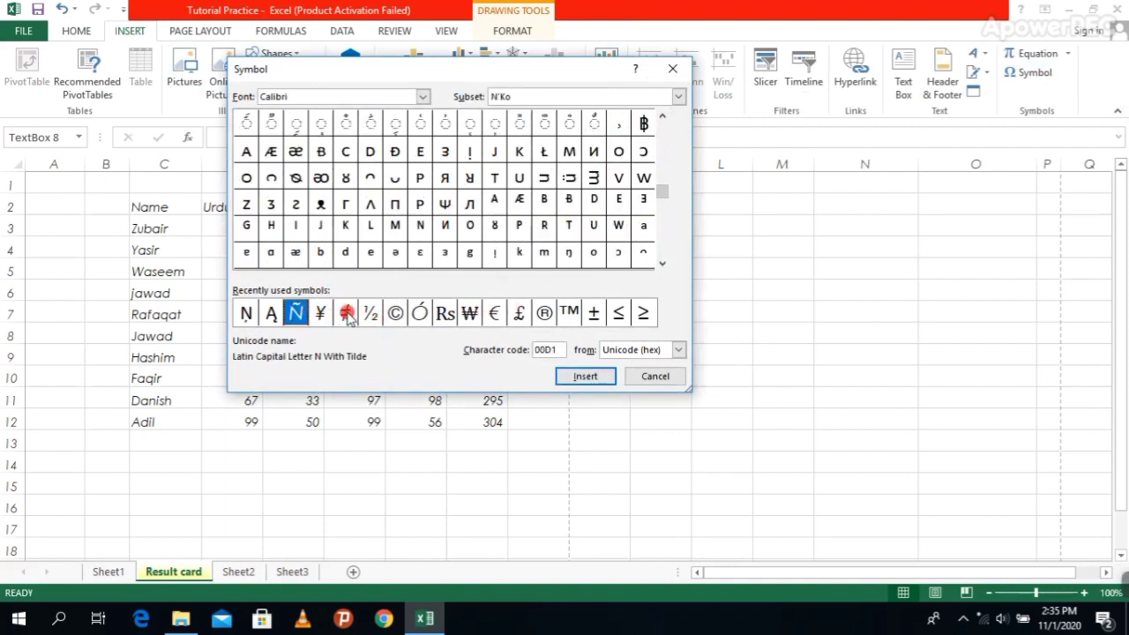
{"action": "left_click", "coordinate": [576, 378]}
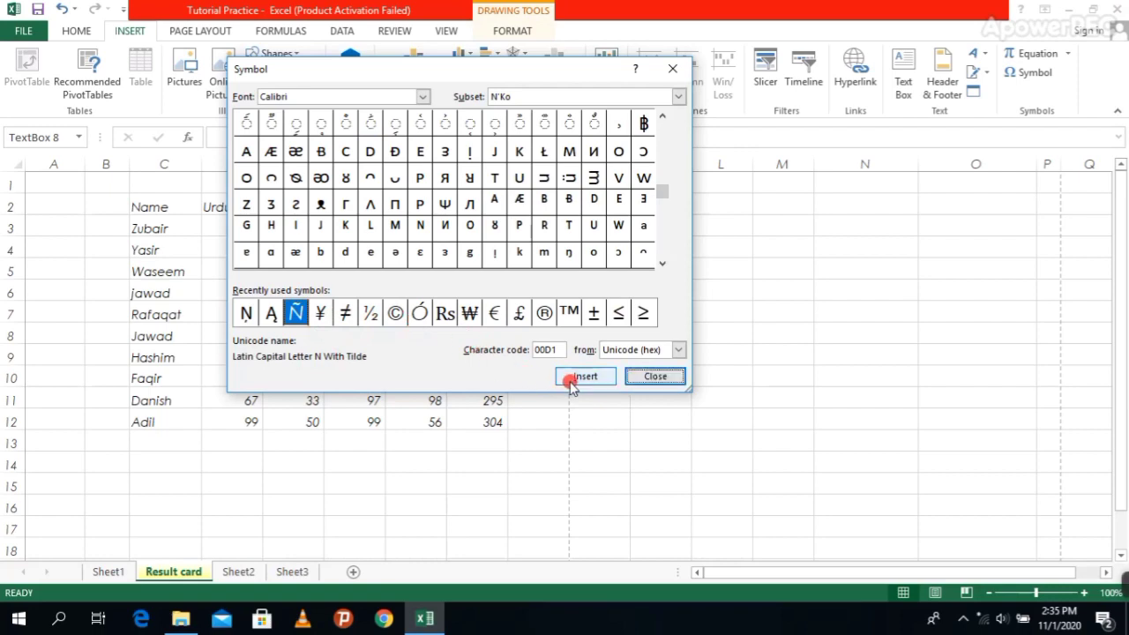
{"action": "left_click", "coordinate": [653, 378]}
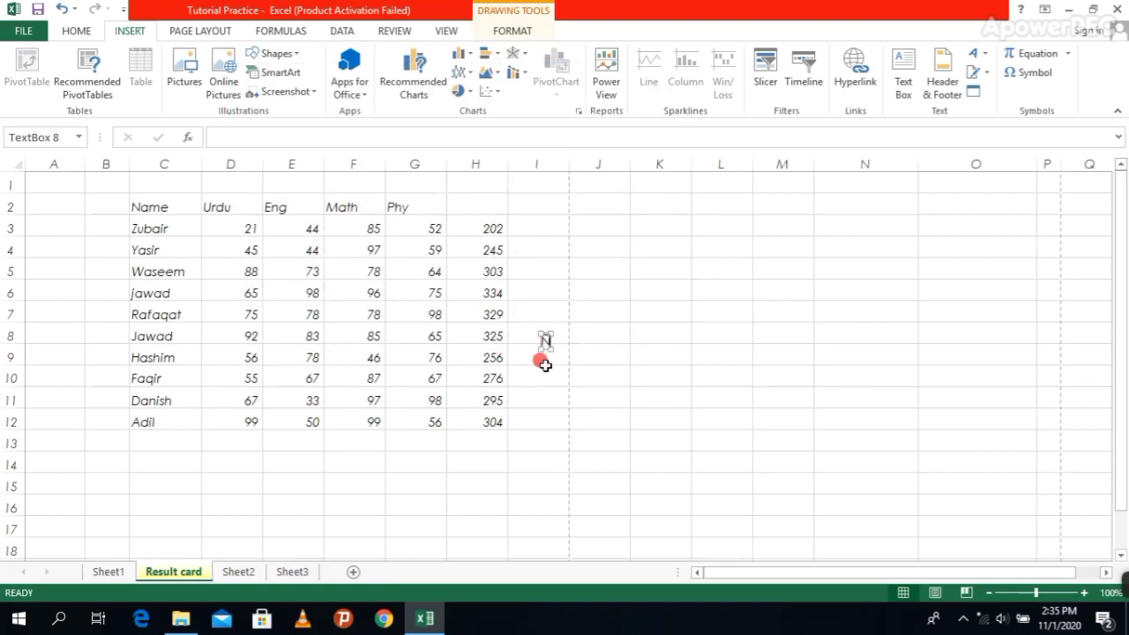
- Add the symbol ĕ (Latin Small Letter E With Breve) after the Ñ in the text box
{"action": "left_click", "coordinate": [1028, 72]}
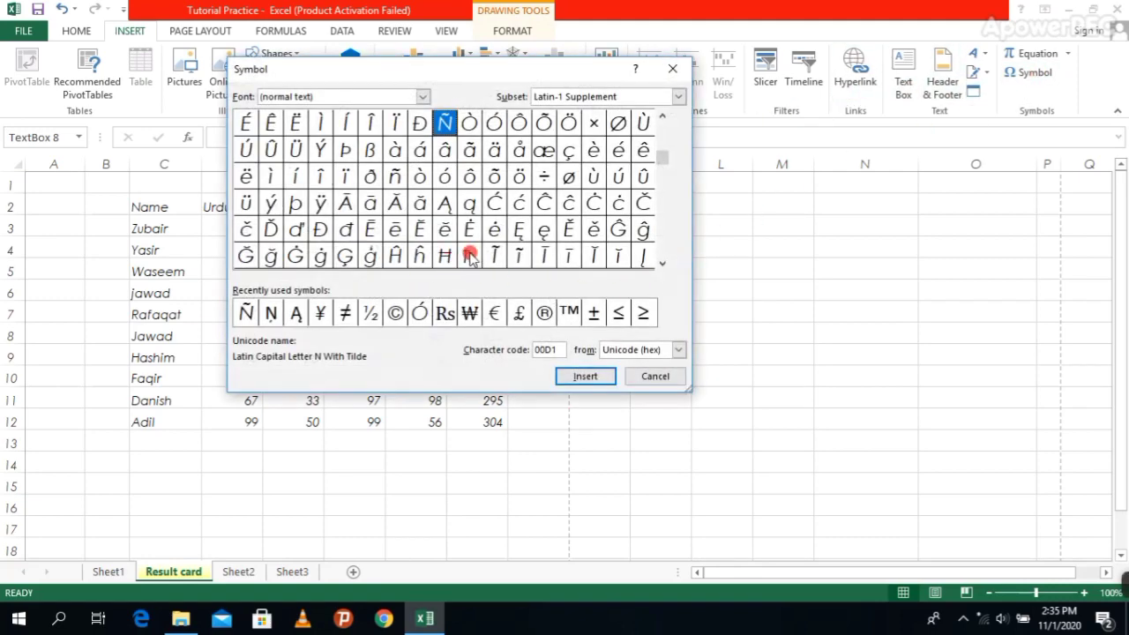
{"action": "left_click", "coordinate": [447, 231]}
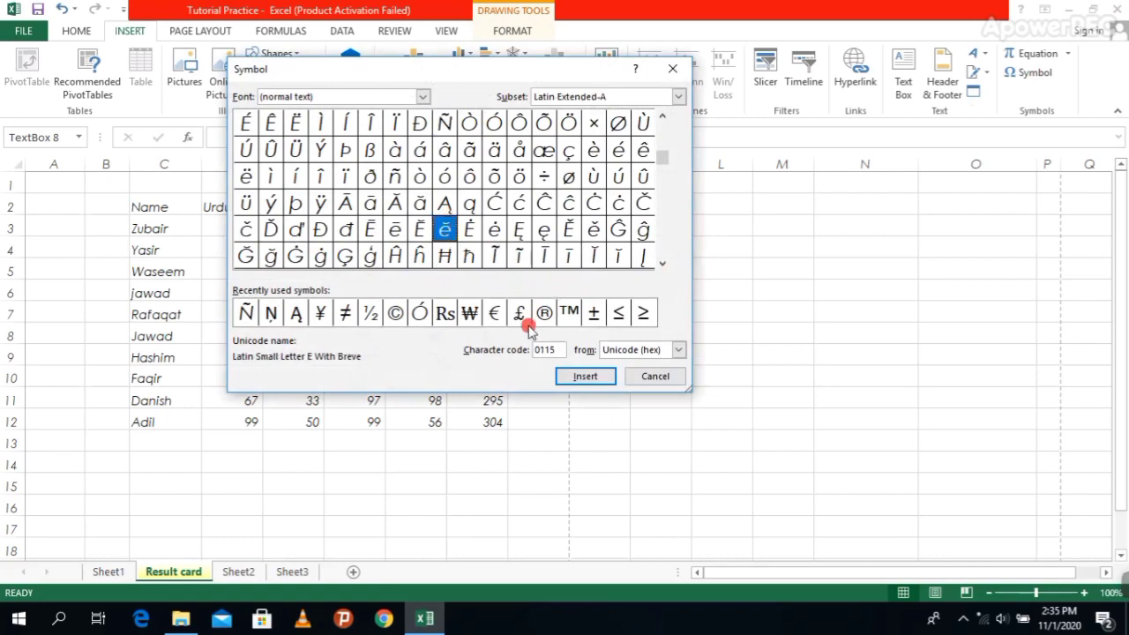
{"action": "left_click", "coordinate": [585, 377]}
{"action": "left_click", "coordinate": [648, 378]}
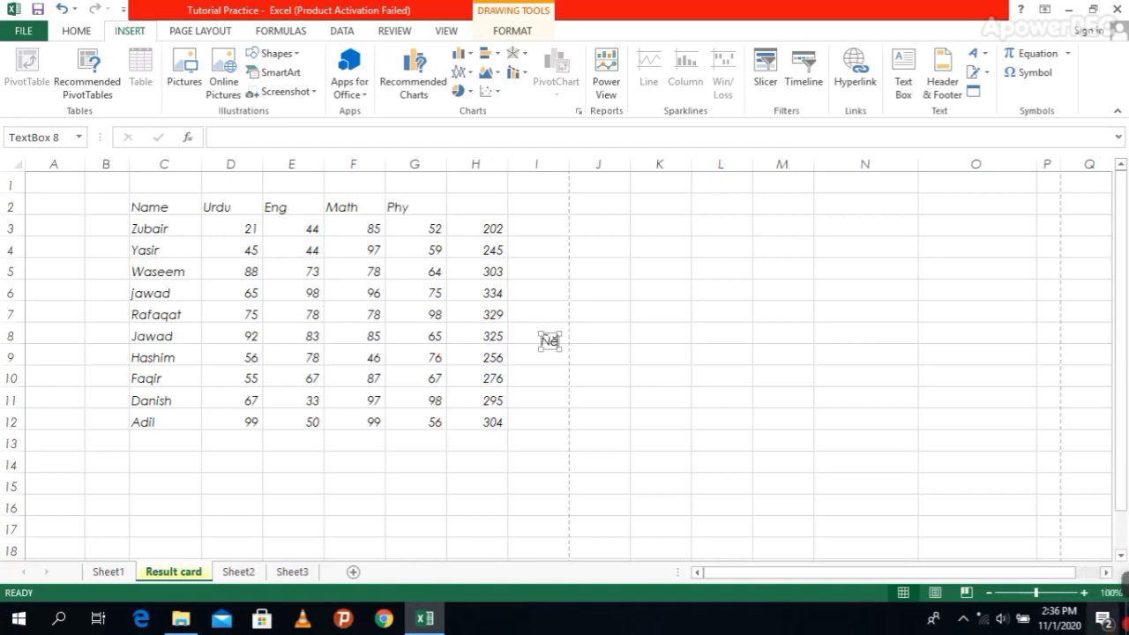
{"action": "mouse_move", "coordinate": [1113, 589]}
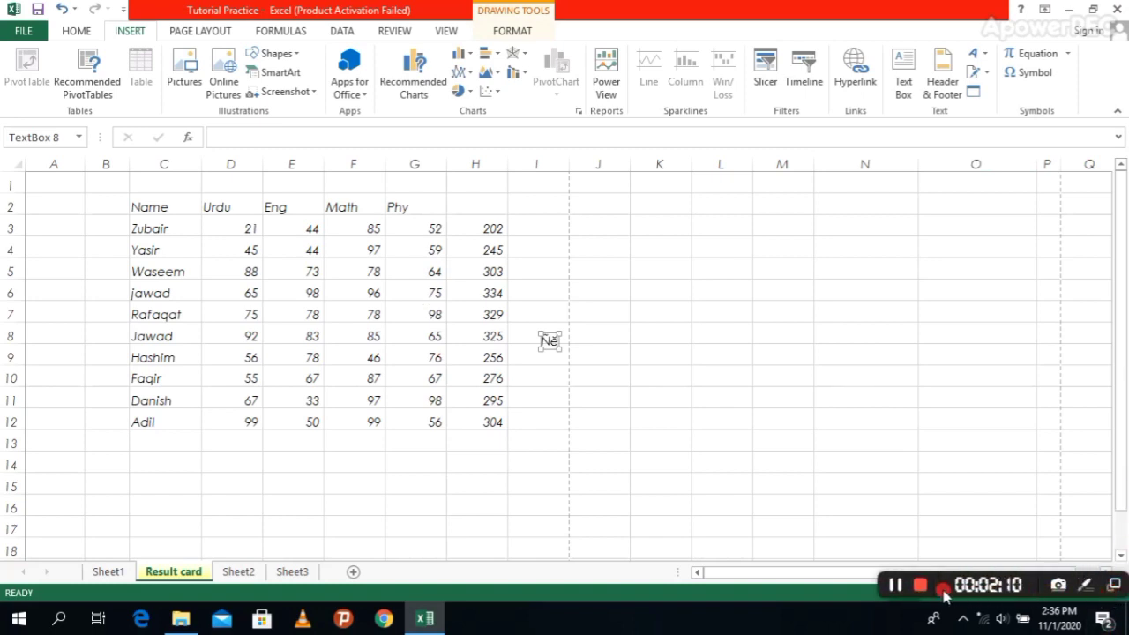